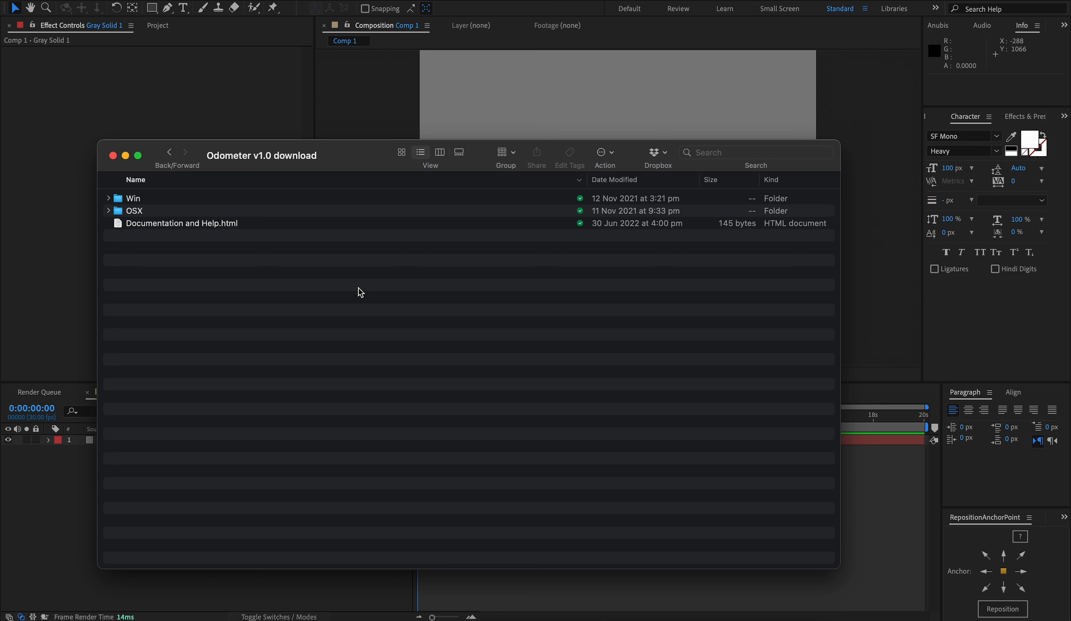
# Apply the Odometer effect to the Gray Solid 1 layer.
pyautogui.click(169, 225)
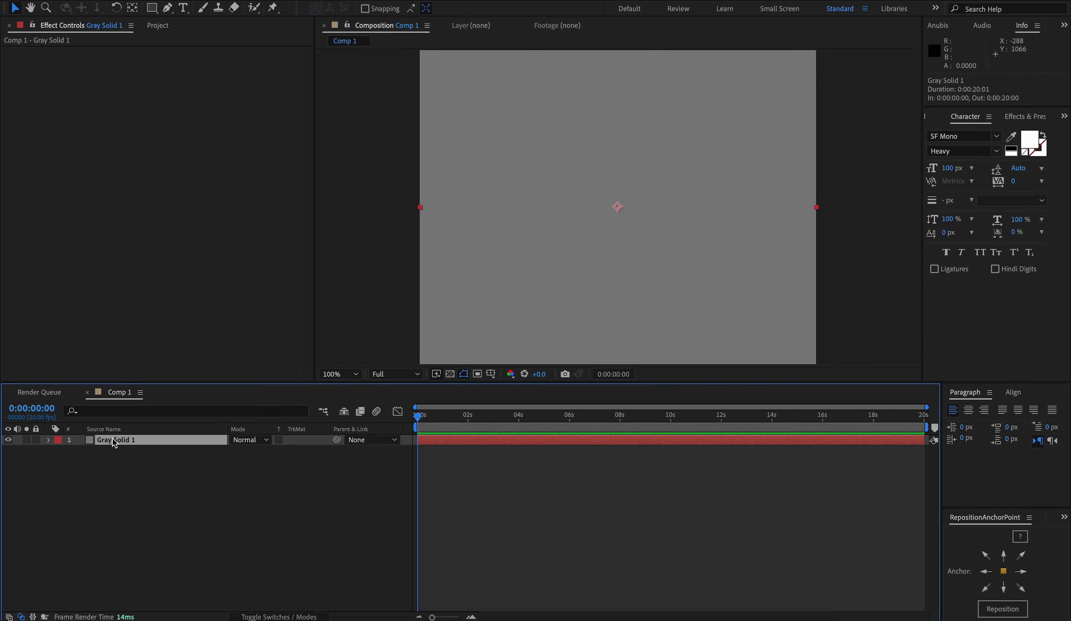
pyautogui.hotkey('ctrl', 'space')
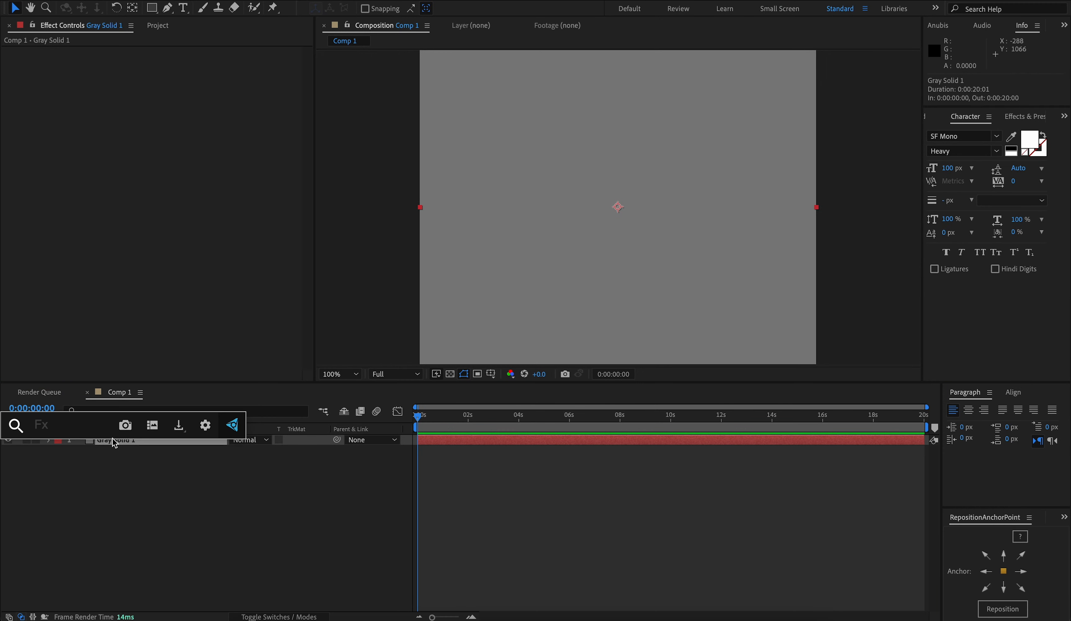
pyautogui.write('odo')
pyautogui.press('Return')
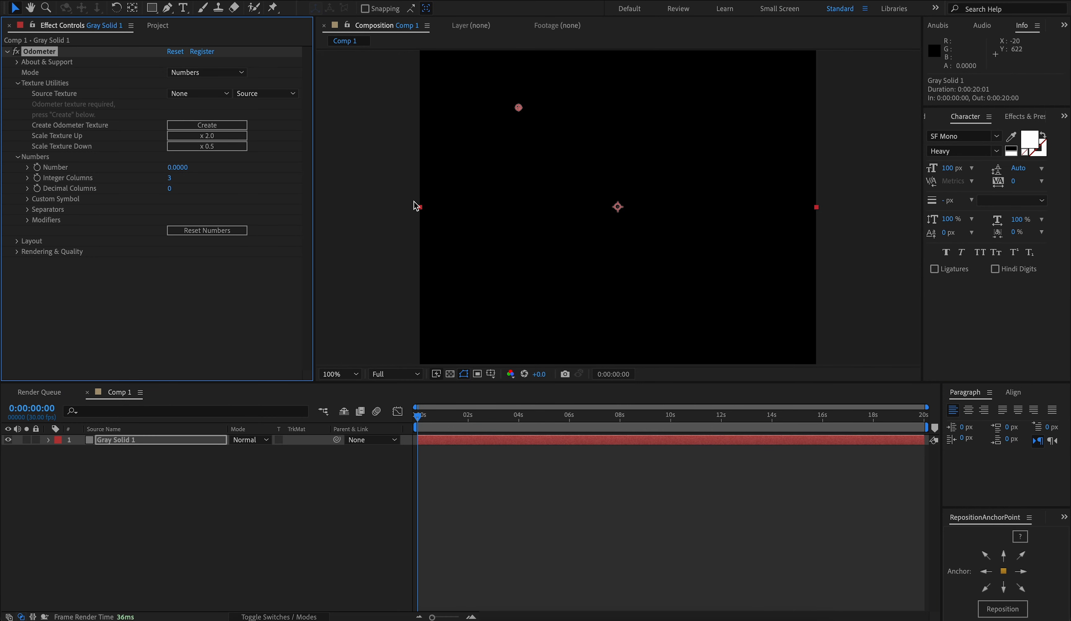
# Create the odometer texture for the Odometer effect on Gray Solid 1.
pyautogui.moveTo(416, 206); pyautogui.dragTo(410, 258)
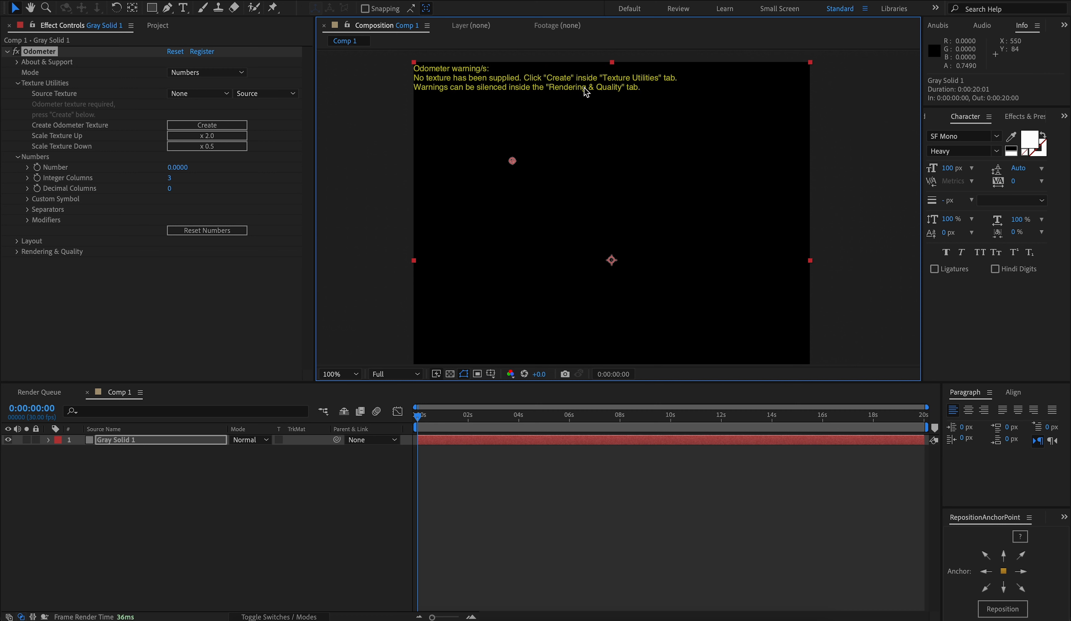
pyautogui.click(187, 124)
pyautogui.click(223, 127)
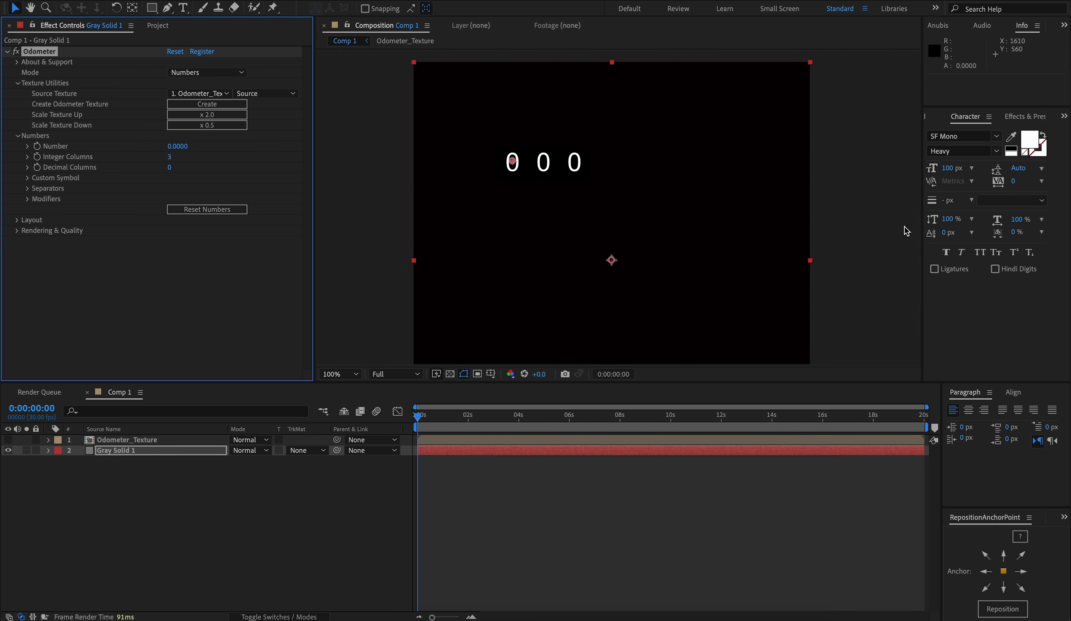
# Open the Odometer_Texture composition and check its characters against the transparency grid.
pyautogui.doubleClick(147, 439)
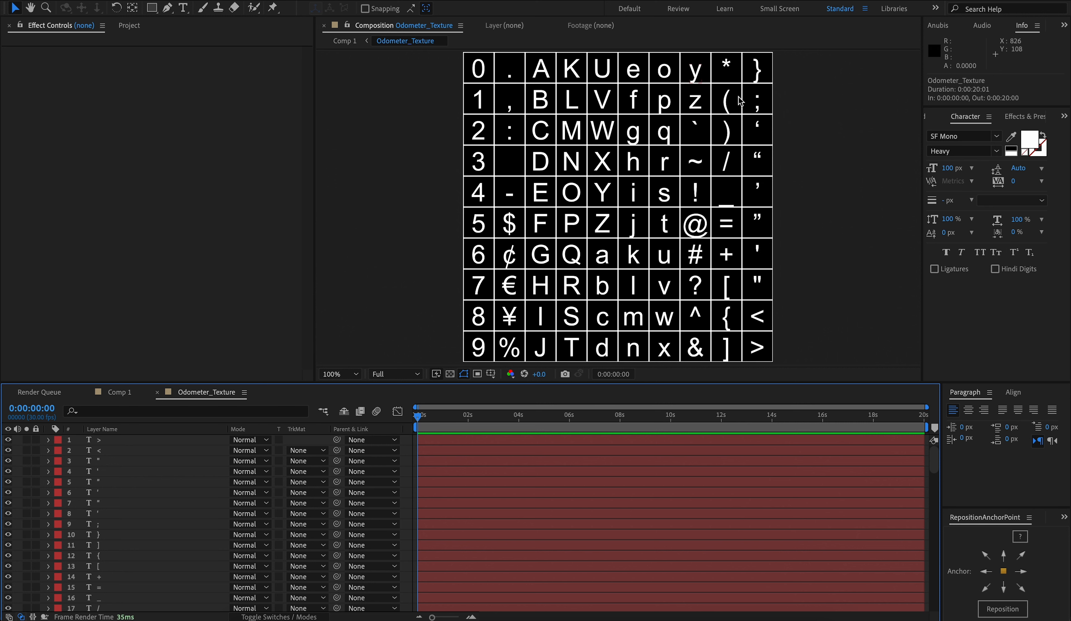
pyautogui.click(449, 374)
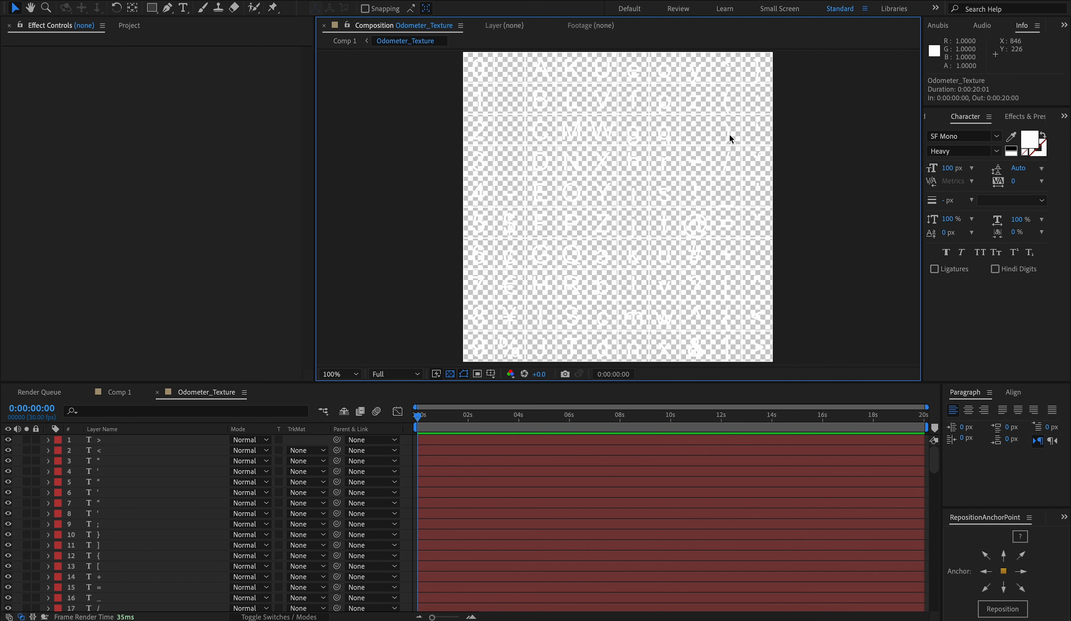
pyautogui.click(455, 371)
# Set all character text layers in the Odometer_Texture composition to the SF Mono Bold font.
pyautogui.press(',')
pyautogui.moveTo(501, 112); pyautogui.dragTo(783, 342)
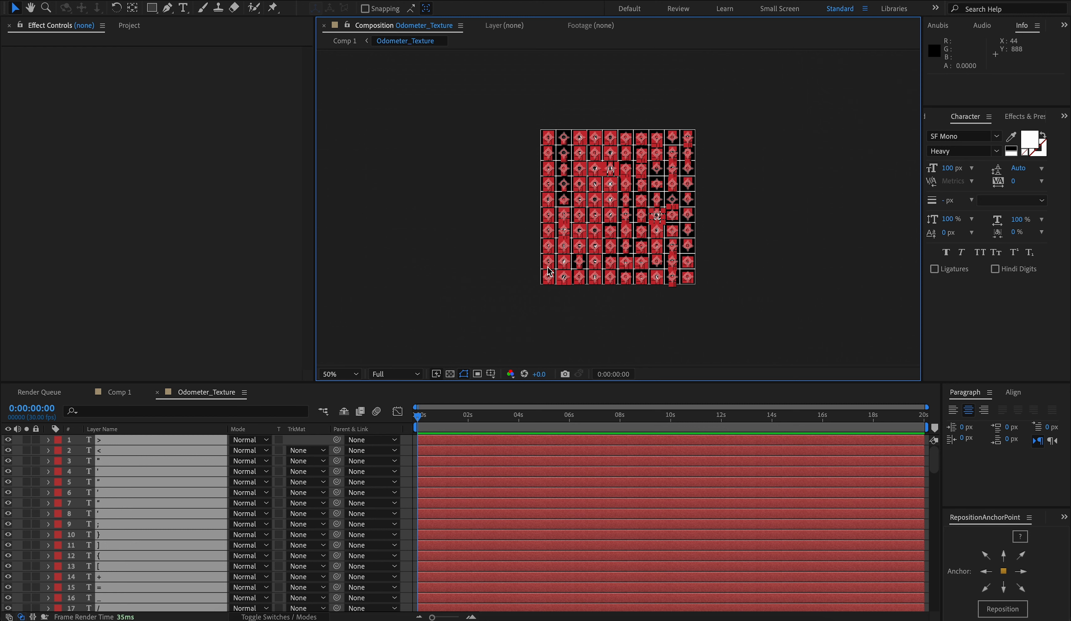
pyautogui.press('.')
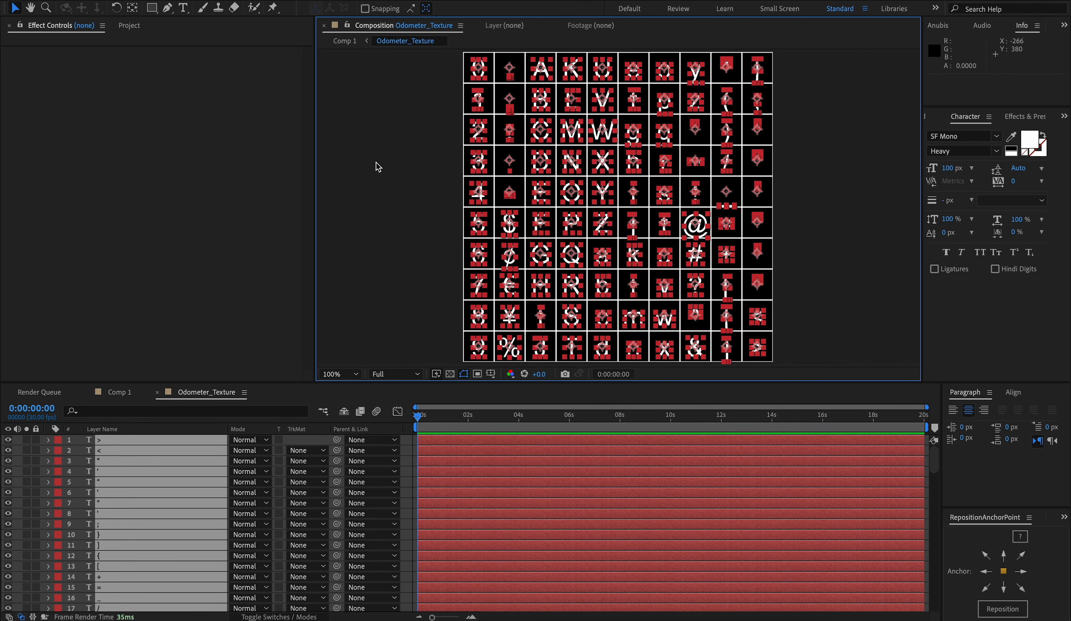
pyautogui.click(993, 152)
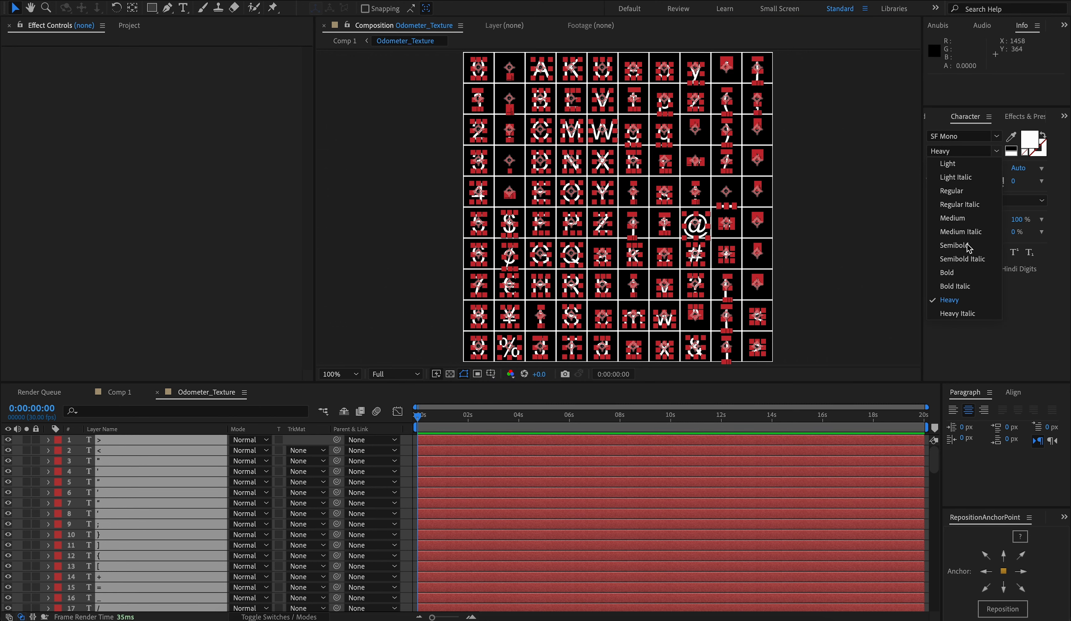
pyautogui.click(947, 272)
pyautogui.click(388, 200)
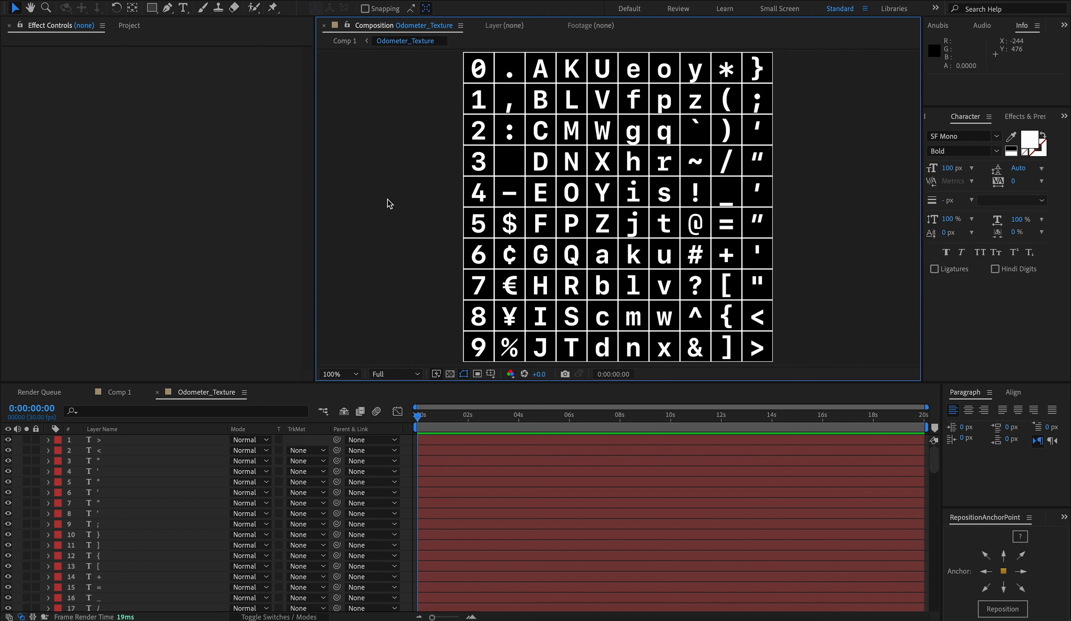
pyautogui.click(507, 224)
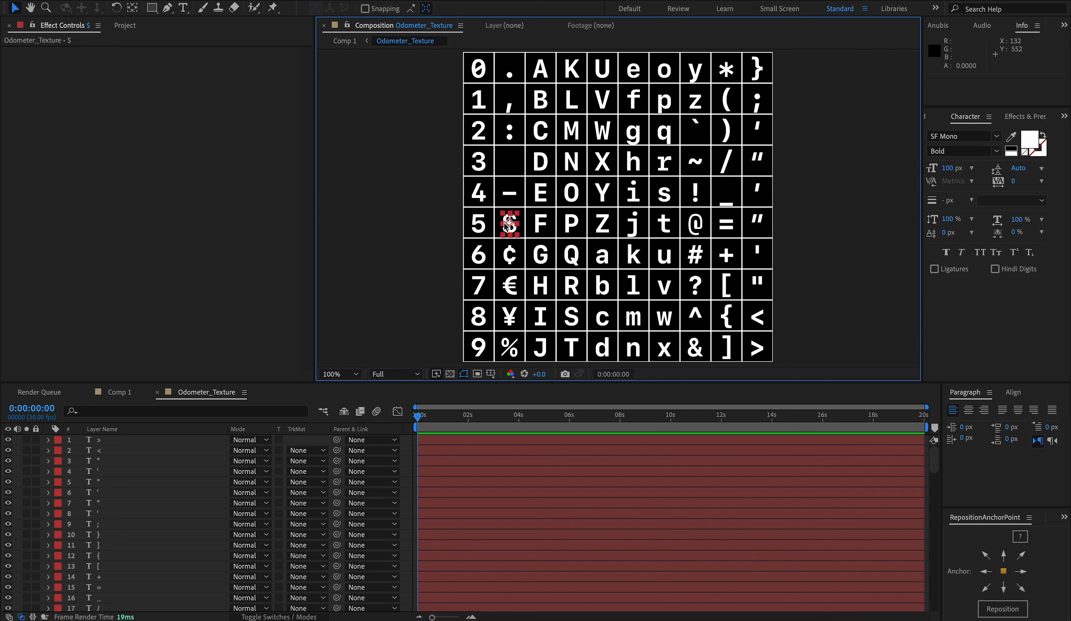
pyautogui.click(448, 232)
pyautogui.doubleClick(506, 228)
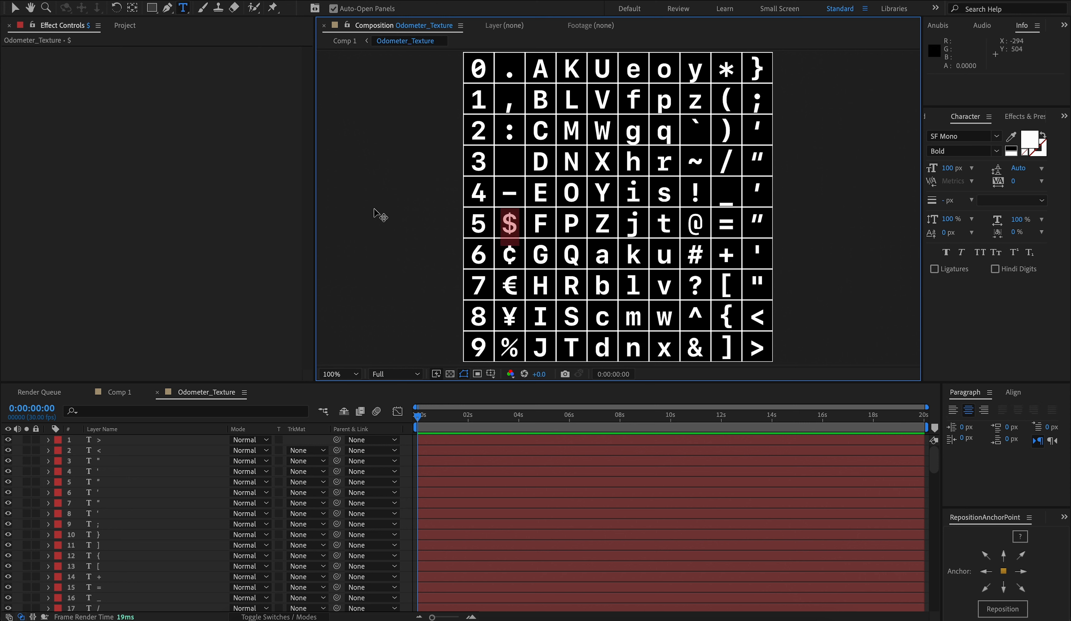
pyautogui.press('Escape')
pyautogui.press('space')
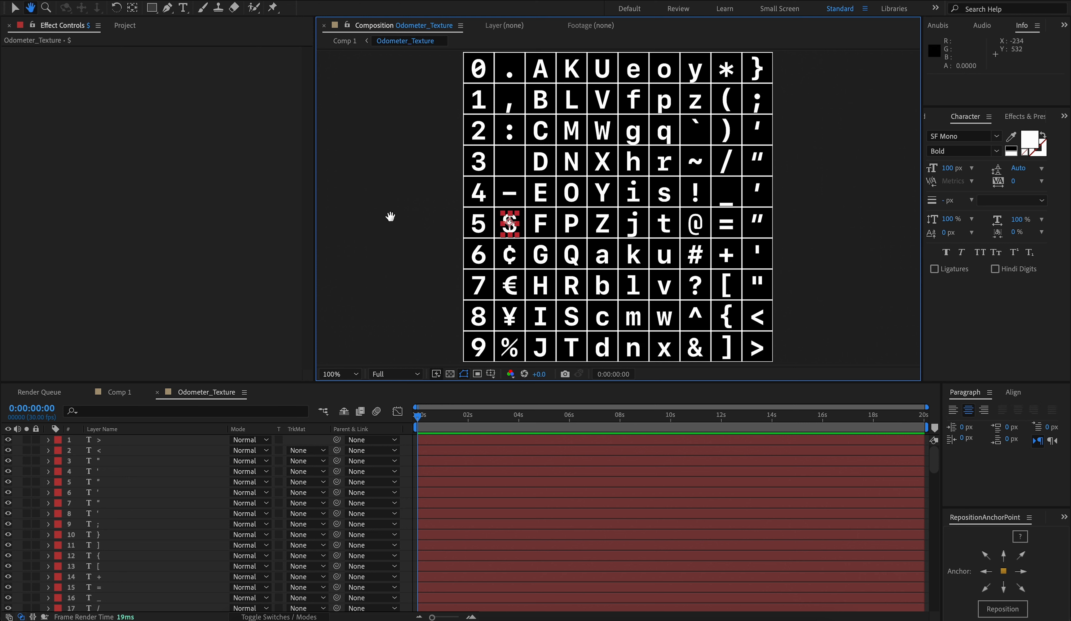
pyautogui.press('v')
pyautogui.click(390, 216)
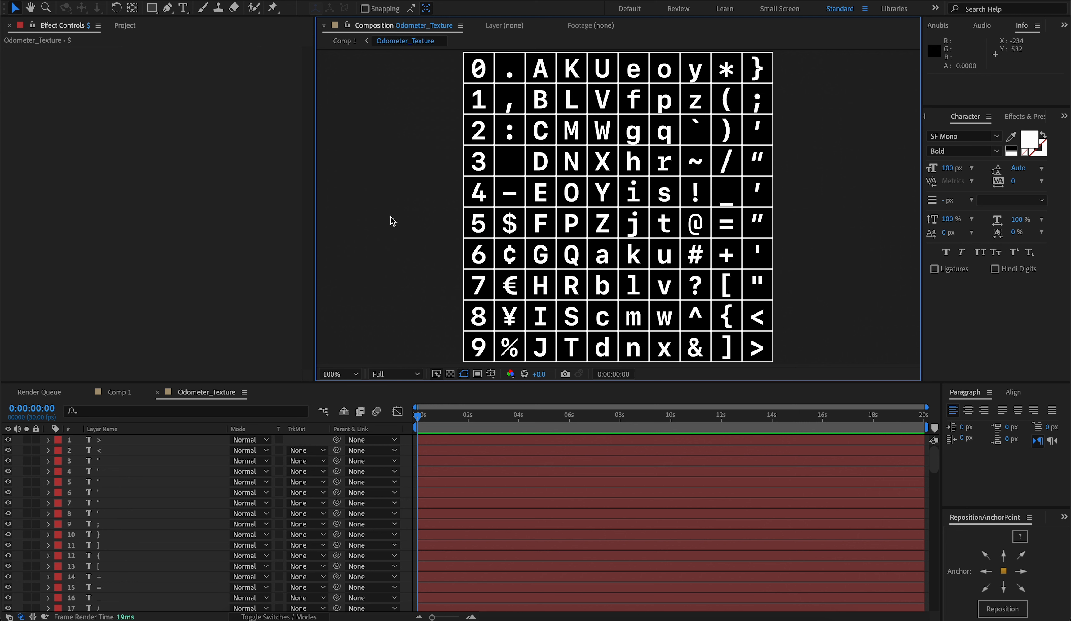
# Return to Comp 1 and keyframe the Odometer Number from the composition start to 1000 at 0:00:02:00.
pyautogui.press('Tab')
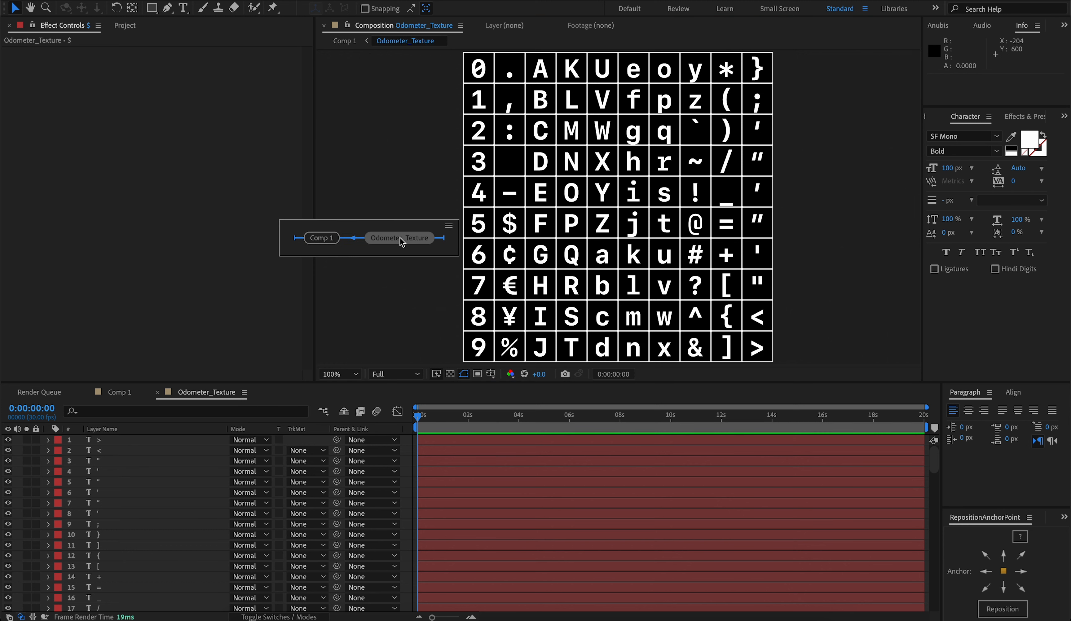
pyautogui.click(336, 239)
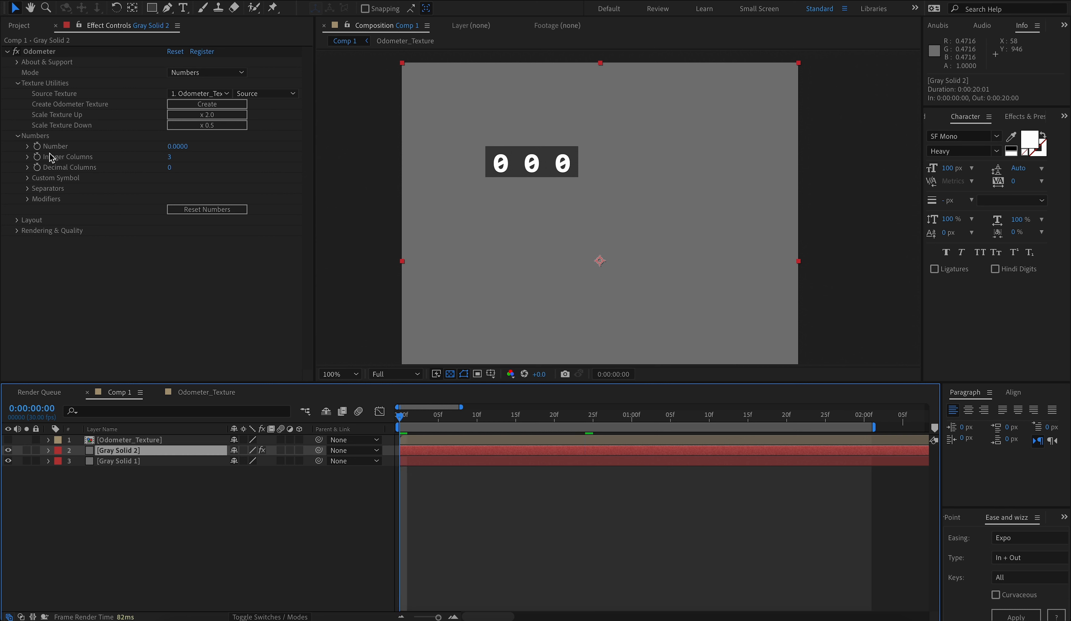
pyautogui.click(37, 146)
pyautogui.hotkey('shift', 'End')
pyautogui.click(172, 148)
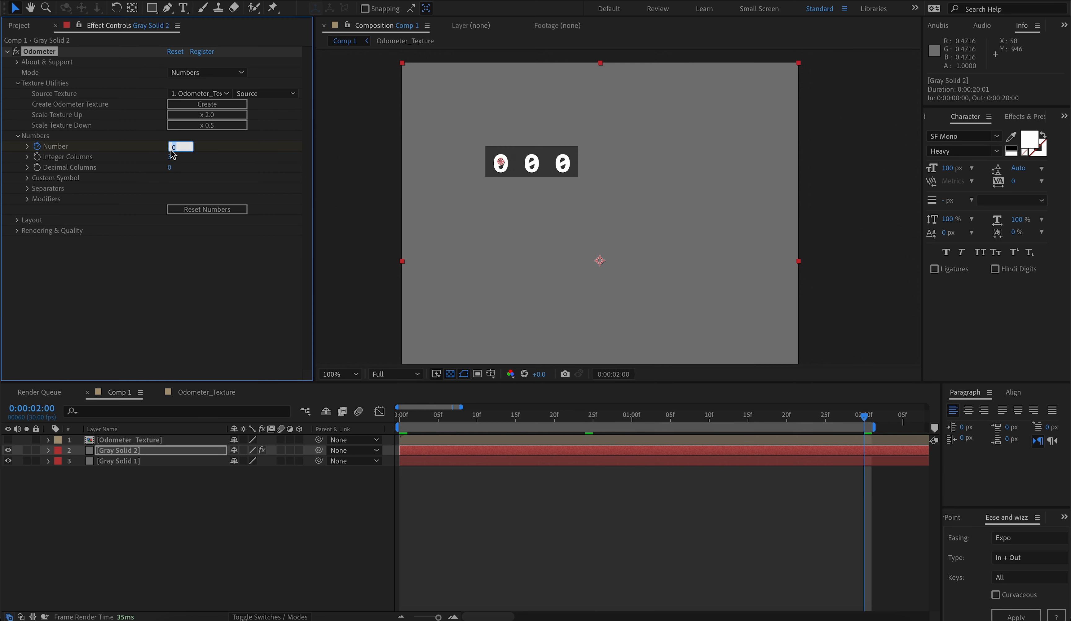
pyautogui.write('1000')
pyautogui.press('Return')
# Set the Odometer's Integer Columns to 4 and Decimal Columns to 1, and reveal the layer's keyframes.
pyautogui.click(170, 157)
pyautogui.write('4')
pyautogui.press('Return')
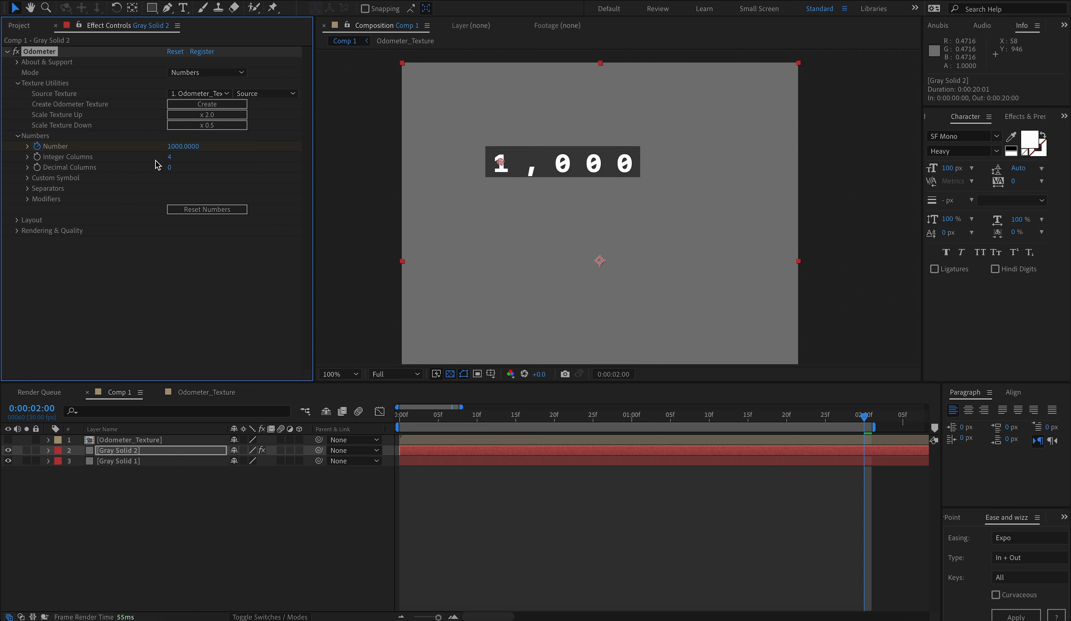
pyautogui.press('u')
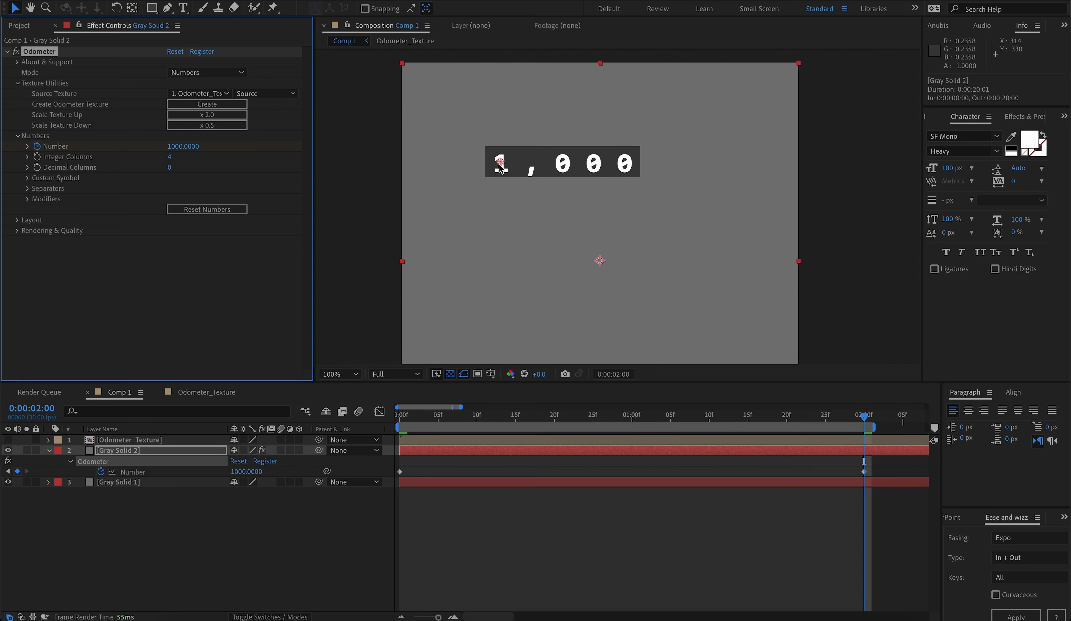
pyautogui.click(170, 168)
pyautogui.write('1')
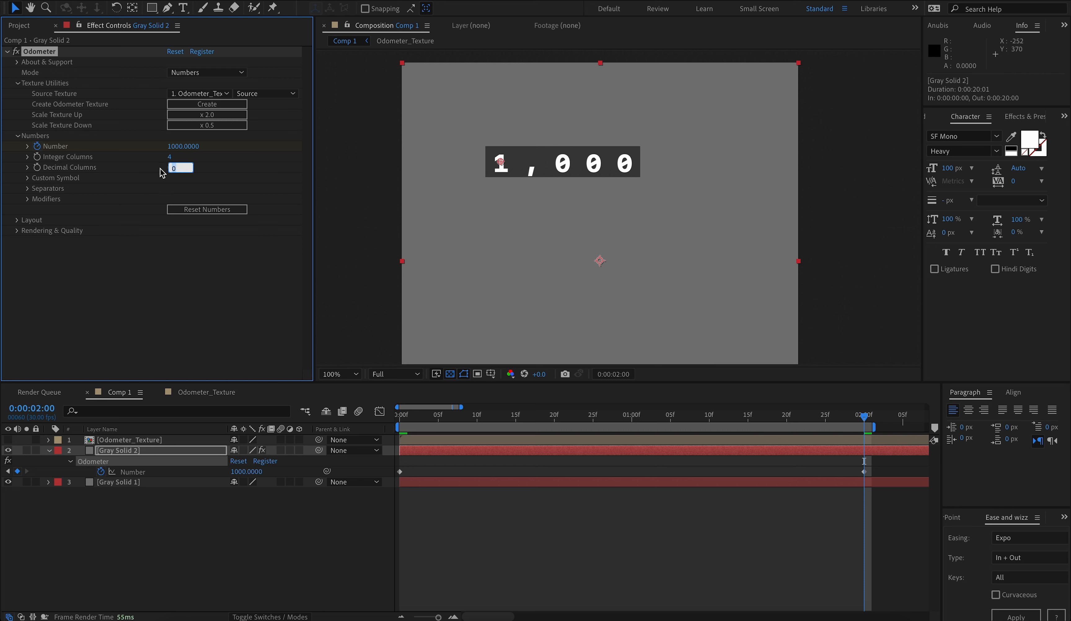
pyautogui.press('Return')
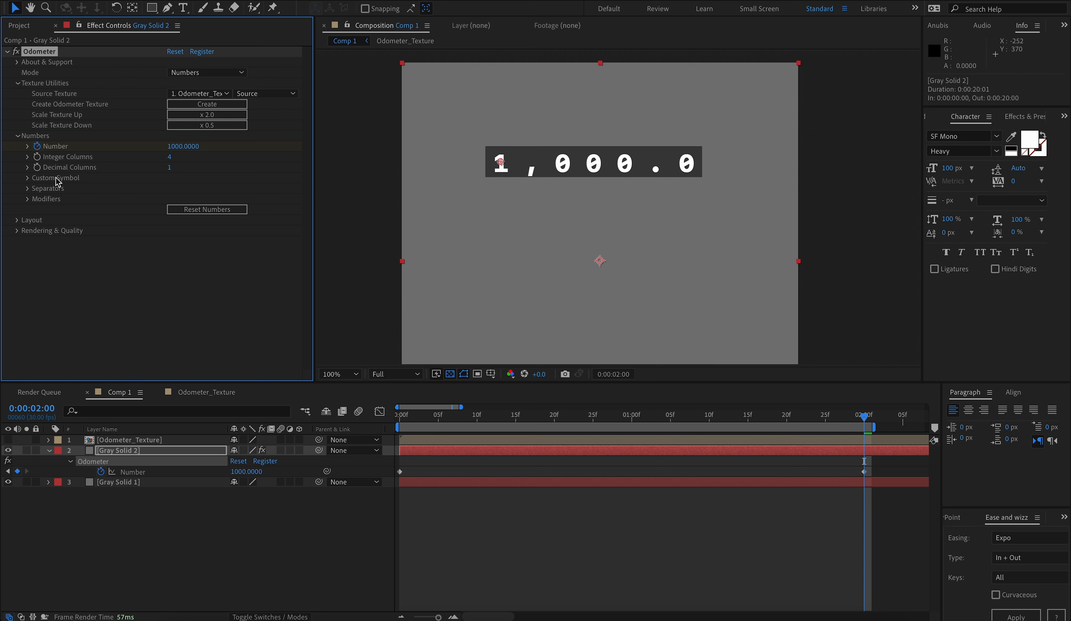
# Set the Odometer's custom symbol to Dollars.
pyautogui.click(28, 178)
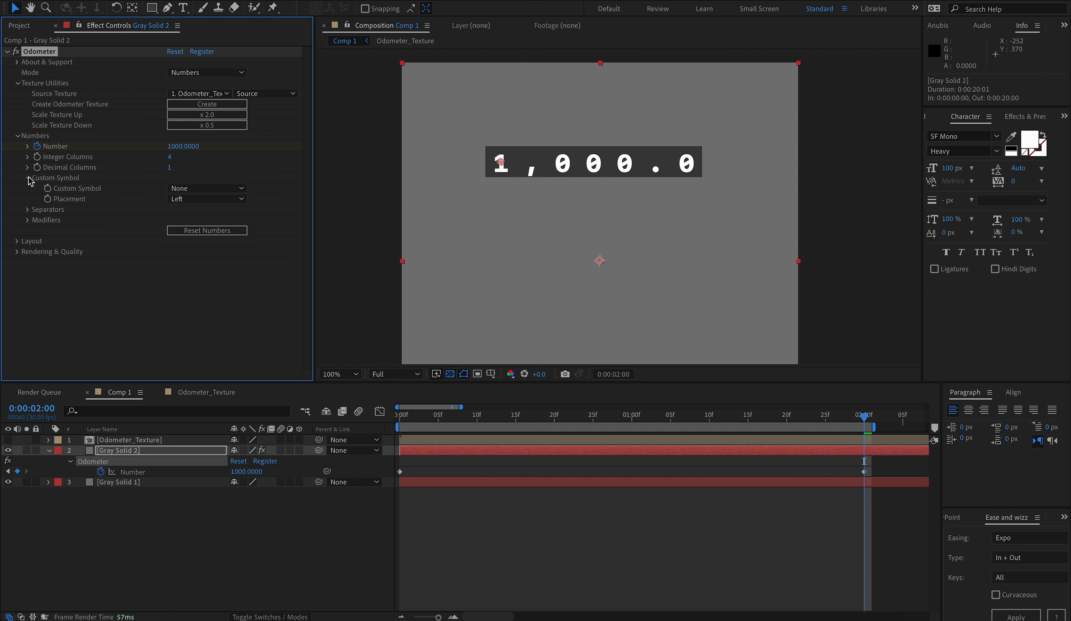
pyautogui.click(190, 190)
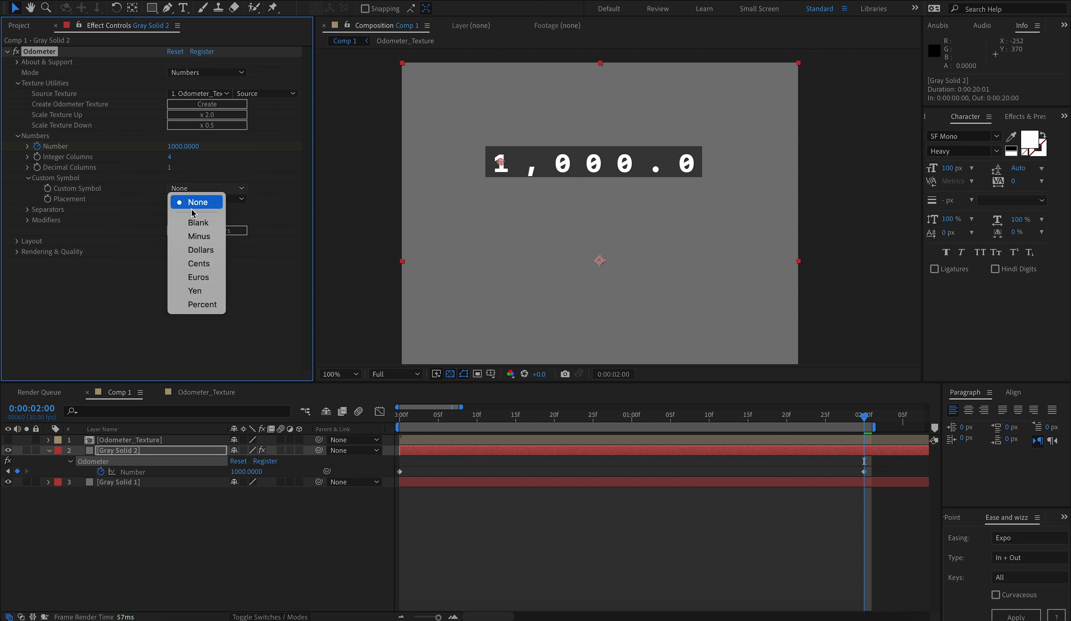
pyautogui.click(198, 250)
pyautogui.click(179, 189)
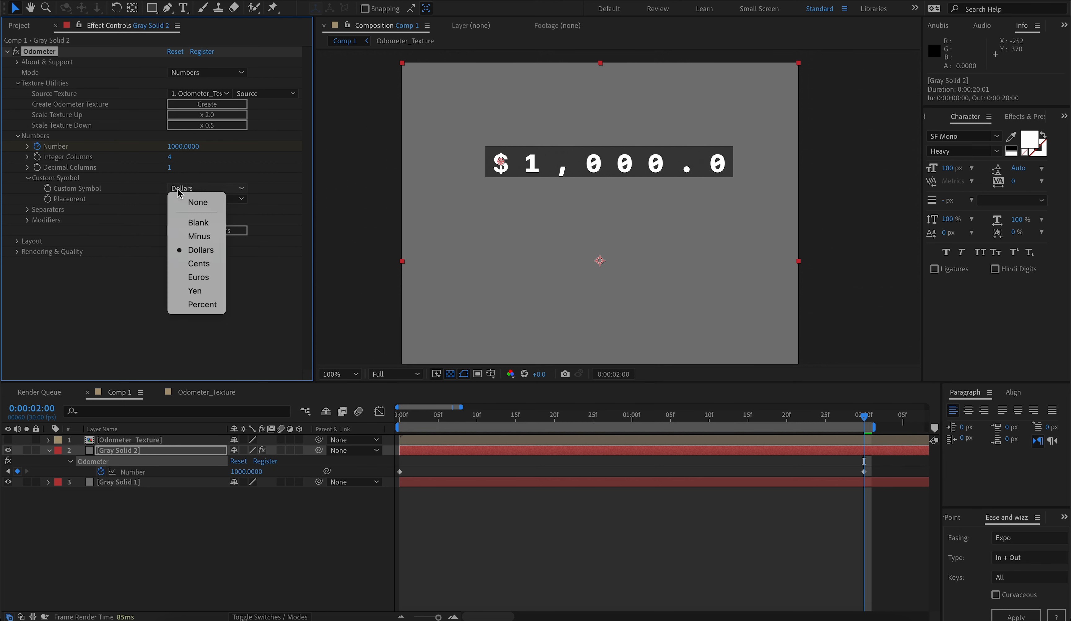
# Color the dollar sign in the Odometer_Texture composition red (FF0000) and return to Comp 1.
pyautogui.click(207, 393)
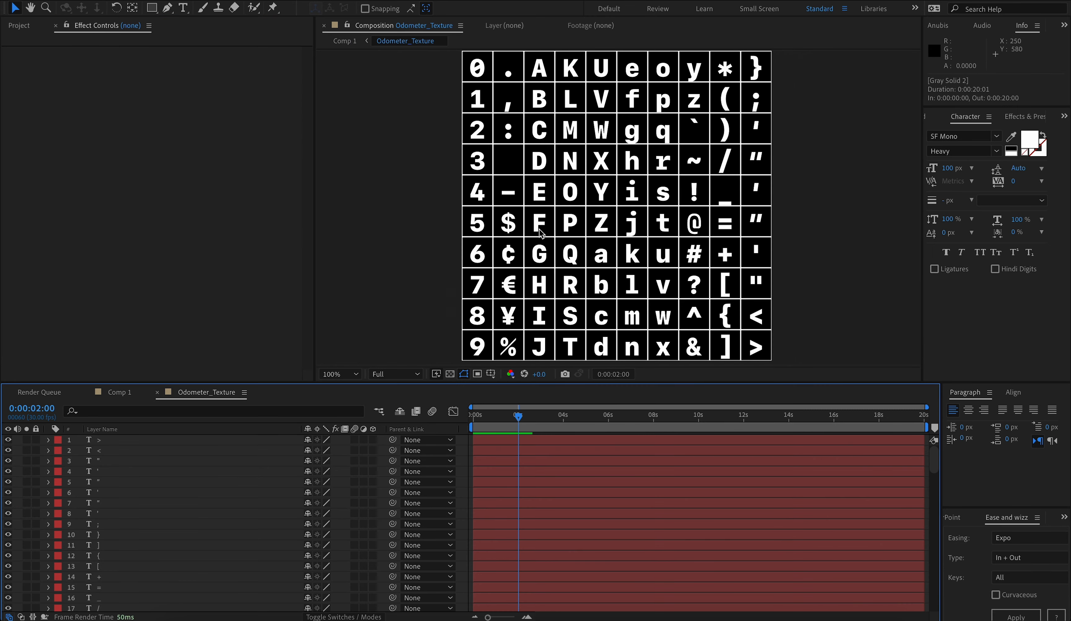
pyautogui.click(513, 226)
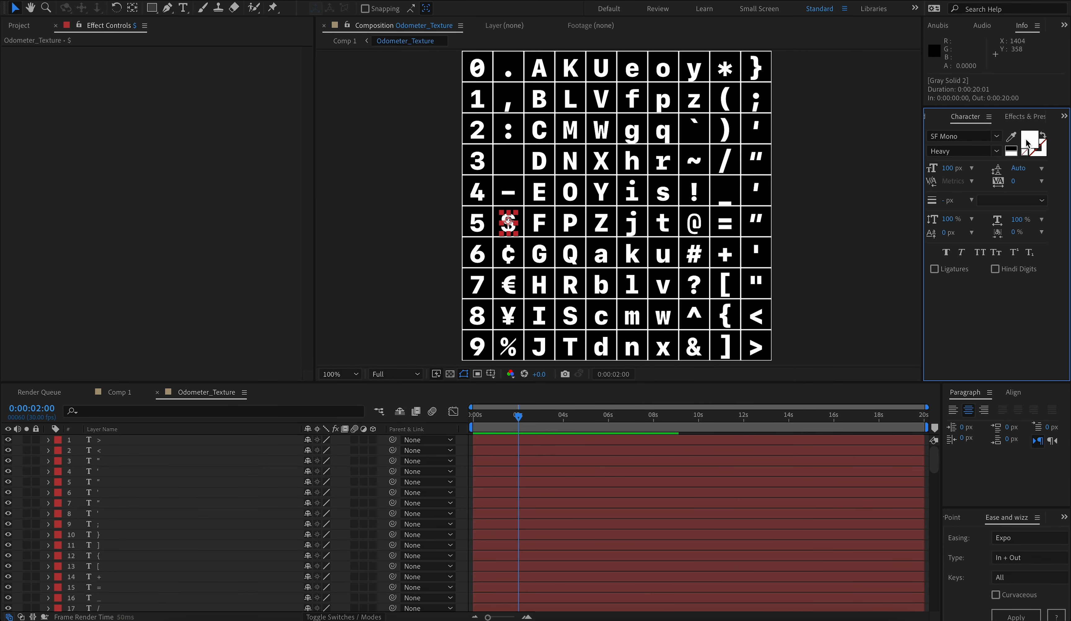
pyautogui.click(1029, 138)
pyautogui.write('FF0000')
pyautogui.press('Return')
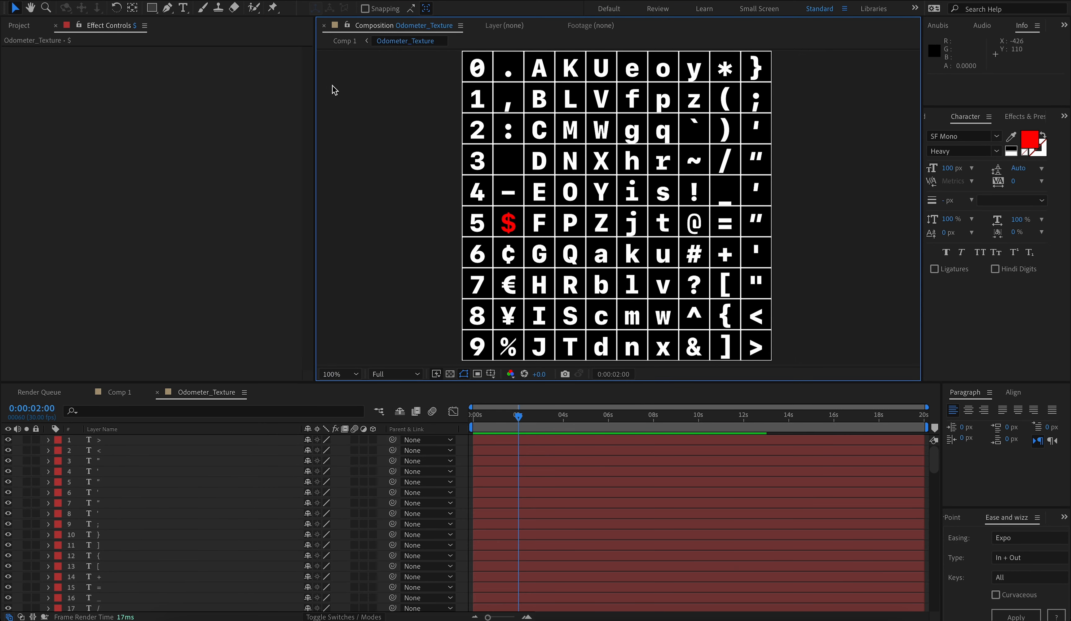
pyautogui.click(346, 42)
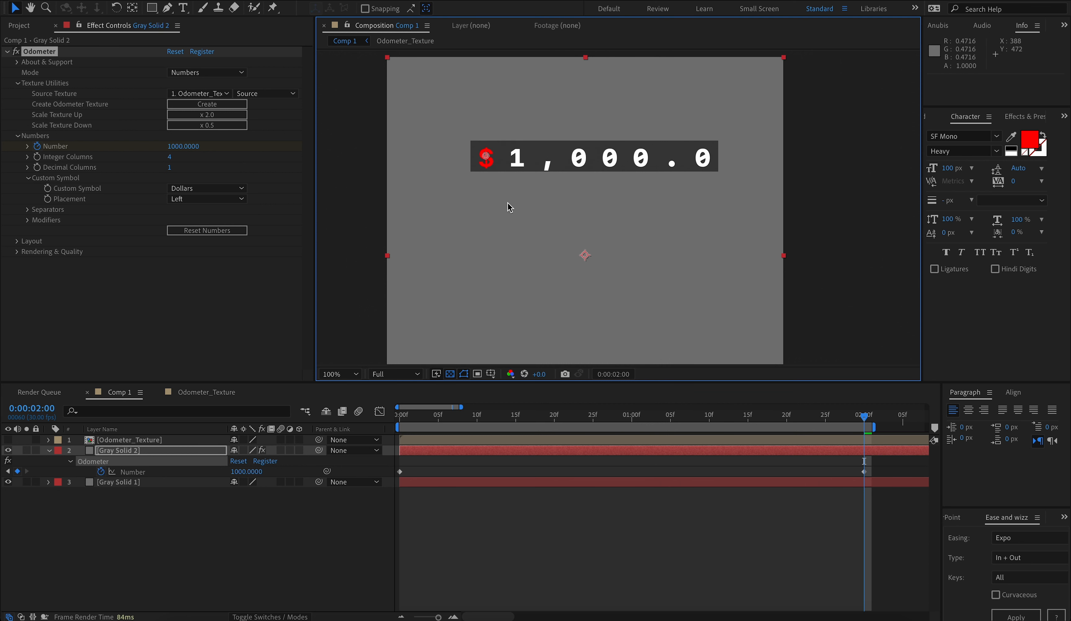
# Expand the Odometer's Separators and Layout settings and set Tracking to 0.86.
pyautogui.click(27, 209)
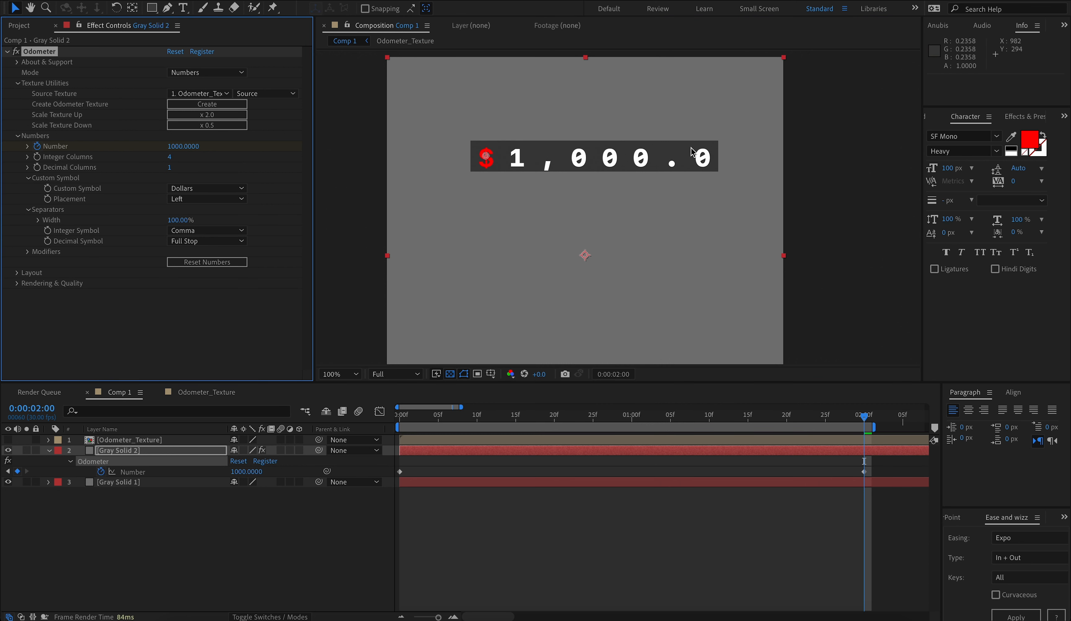
pyautogui.click(32, 273)
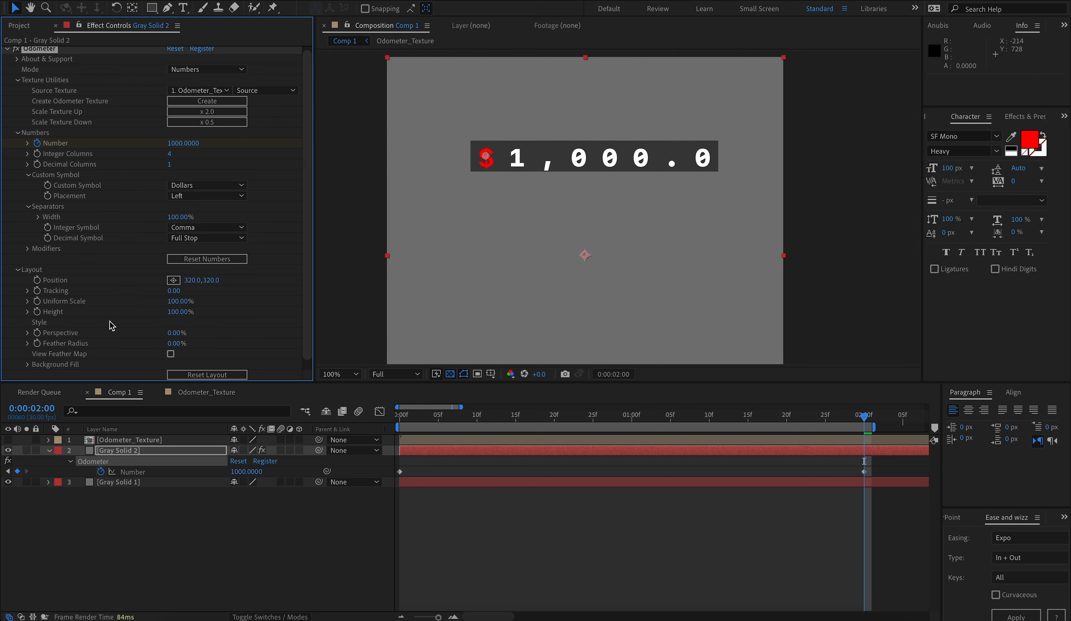
pyautogui.moveTo(170, 293); pyautogui.dragTo(330, 267)
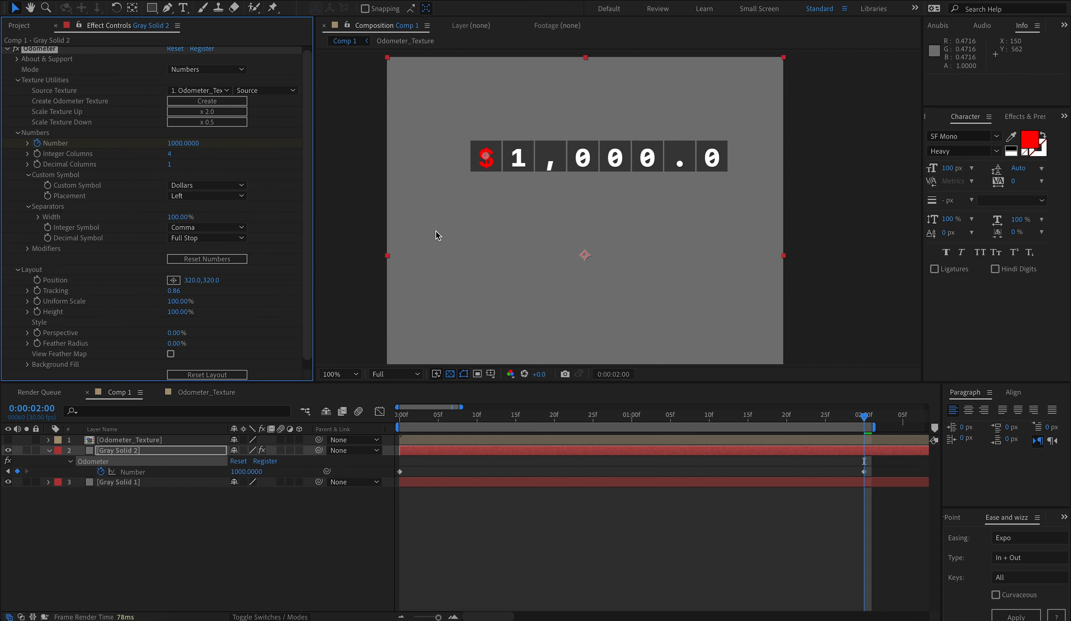
# View the texture composition's character grid, then reduce the Odometer's separator width in Comp 1 to about 53%.
pyautogui.click(206, 392)
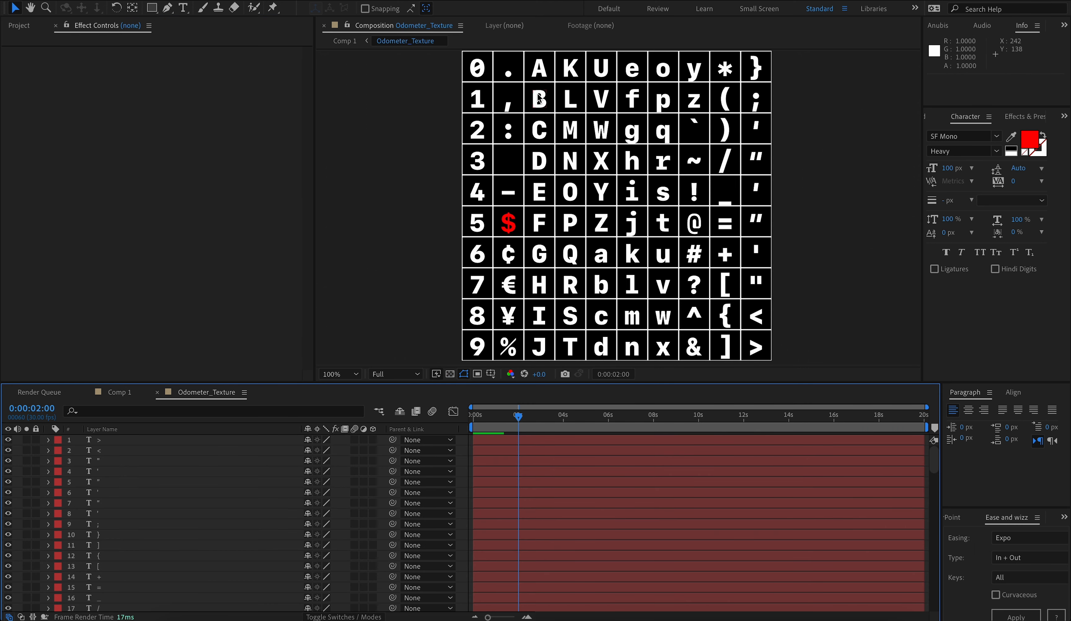
pyautogui.click(357, 45)
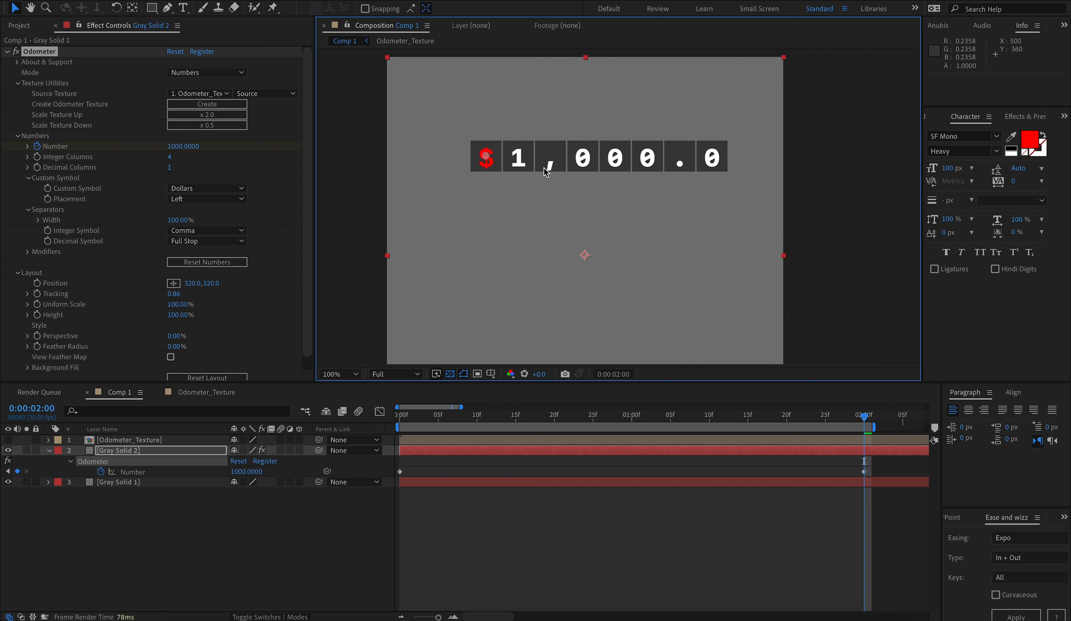
pyautogui.moveTo(176, 224); pyautogui.dragTo(201, 221)
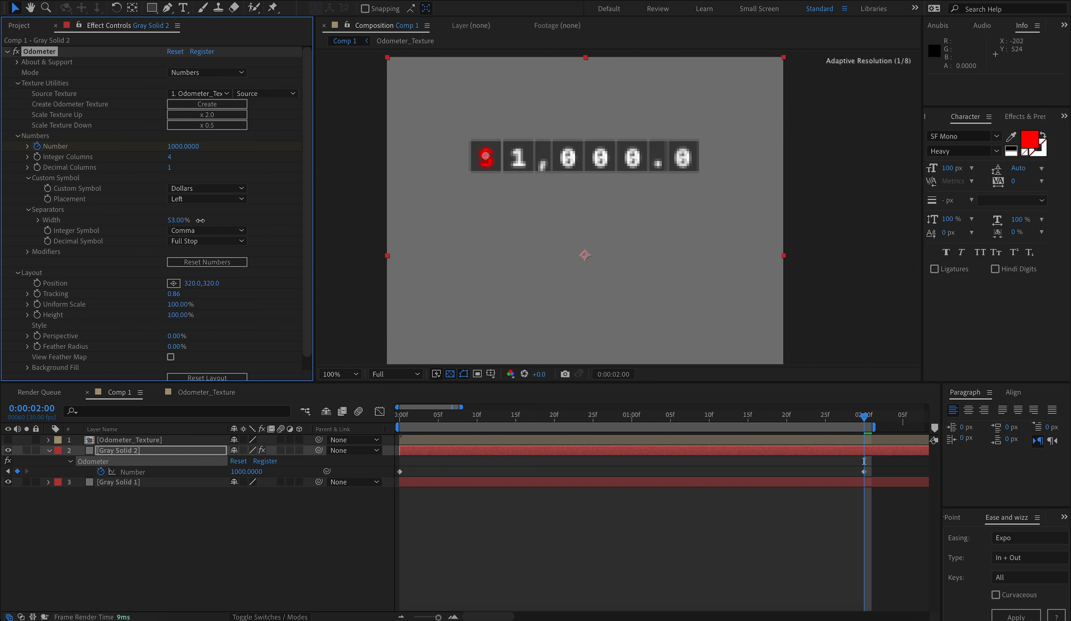
# Set the Odometer's Background Opacity to 0% and turn on the transparency grid in the Odometer_Texture composition.
pyautogui.click(27, 367)
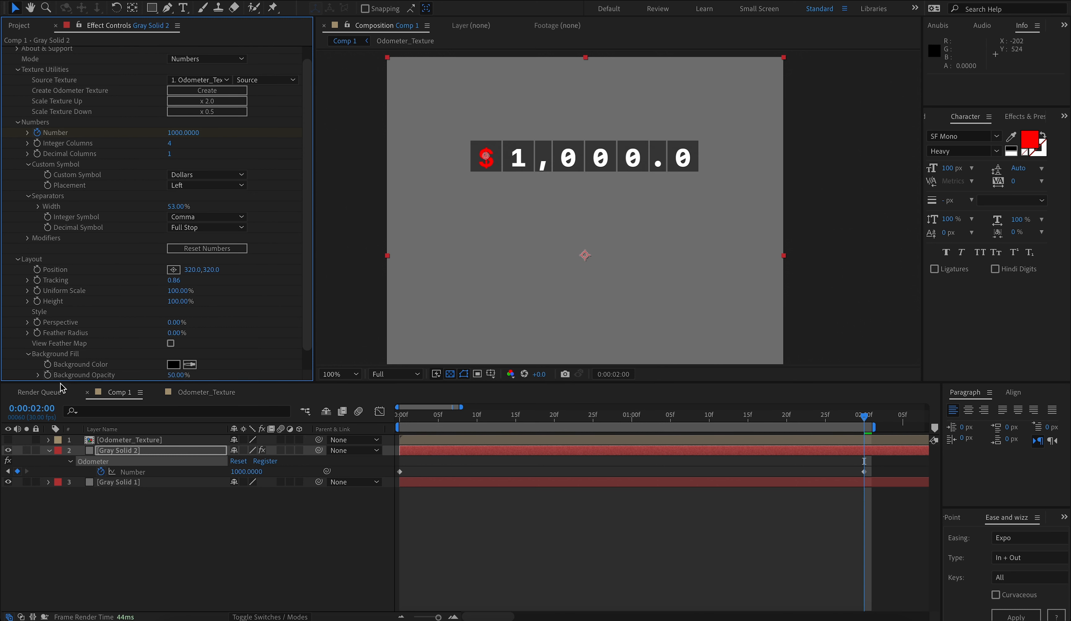
pyautogui.moveTo(171, 375); pyautogui.dragTo(88, 378)
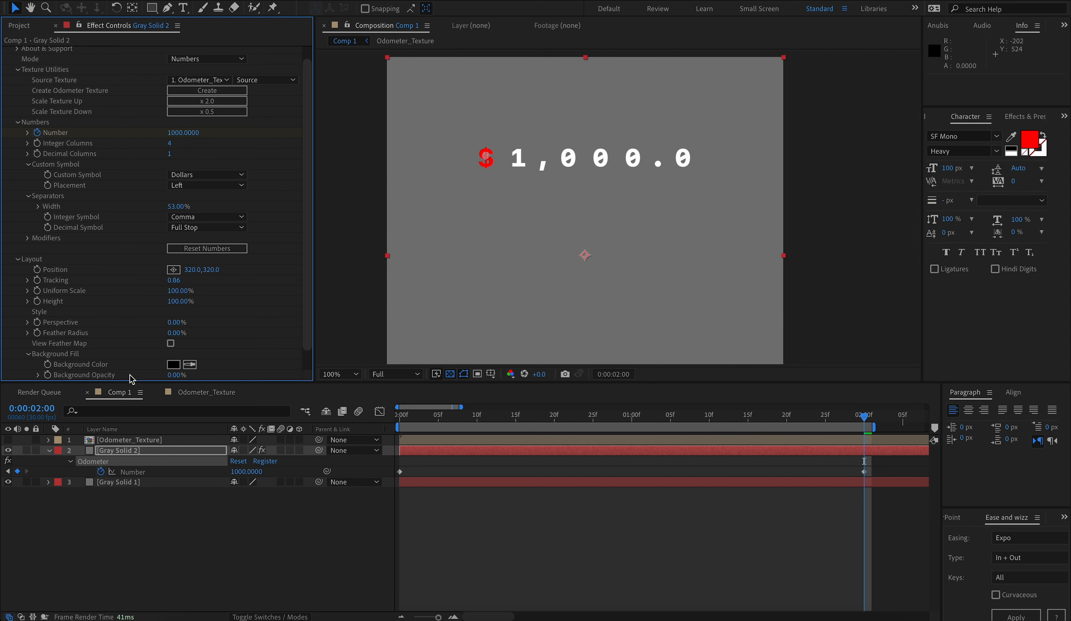
pyautogui.click(187, 393)
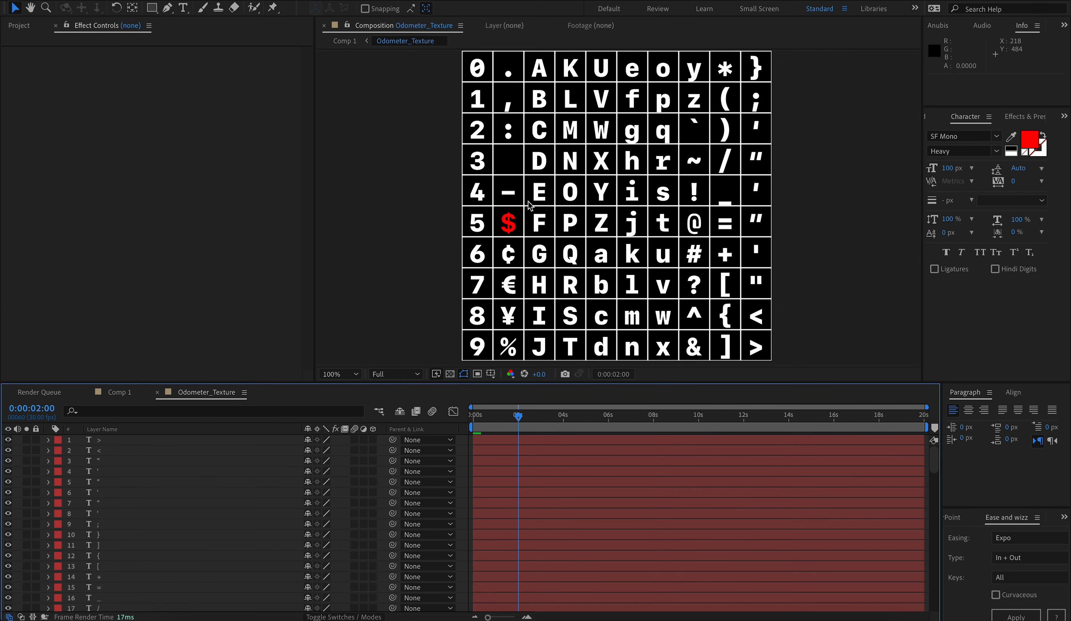
pyautogui.click(449, 374)
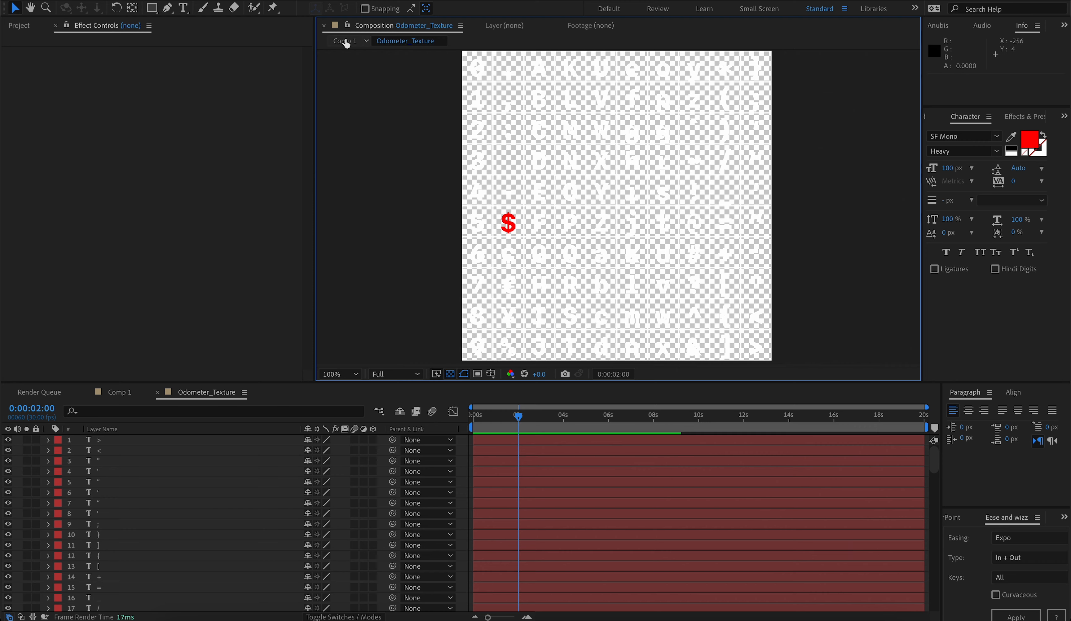
# Return to Comp 1, then set the Odometer's Background Opacity to 50% and Tracking to -1.35.
pyautogui.click(120, 392)
pyautogui.click(170, 369)
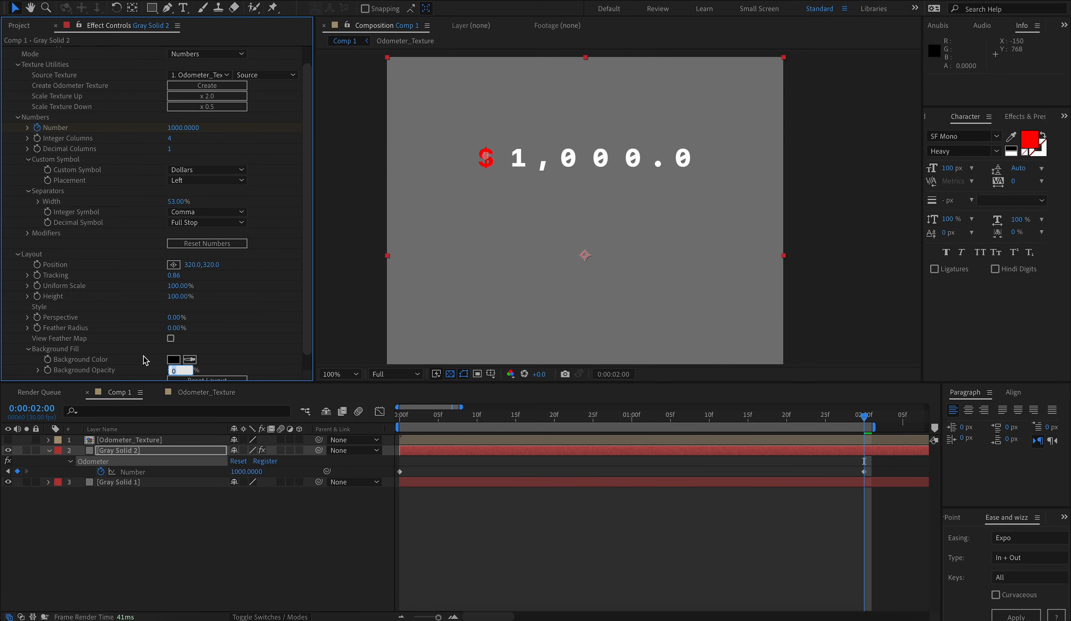
pyautogui.write('50')
pyautogui.press('Return')
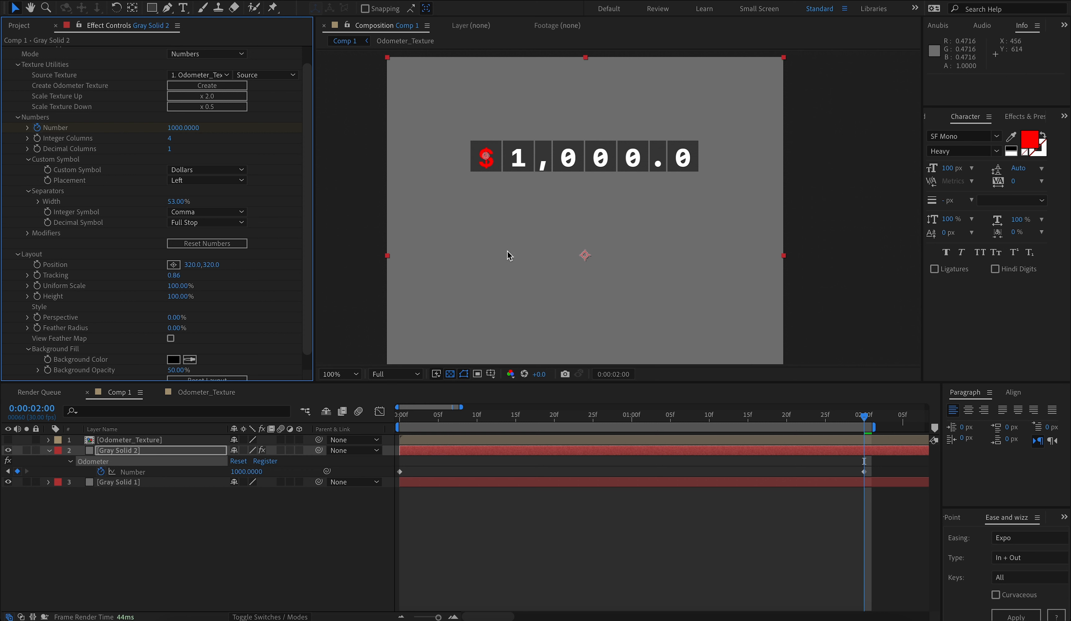
pyautogui.moveTo(173, 276); pyautogui.dragTo(42, 283)
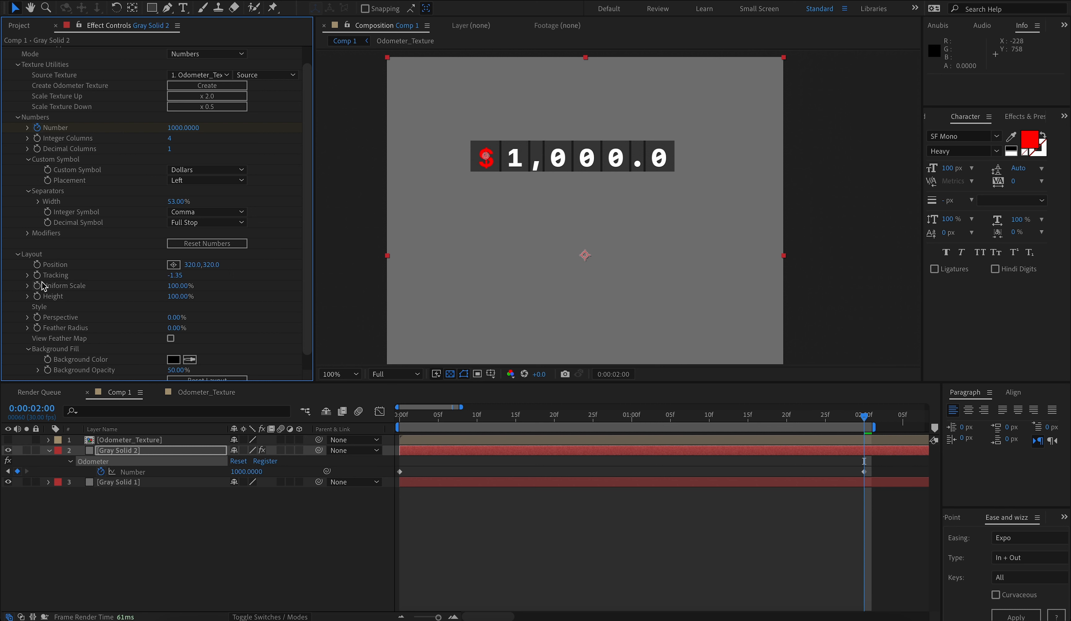
# Set the Odometer's Background Opacity to 0%.
pyautogui.click(175, 370)
pyautogui.write('0')
pyautogui.press('Return')
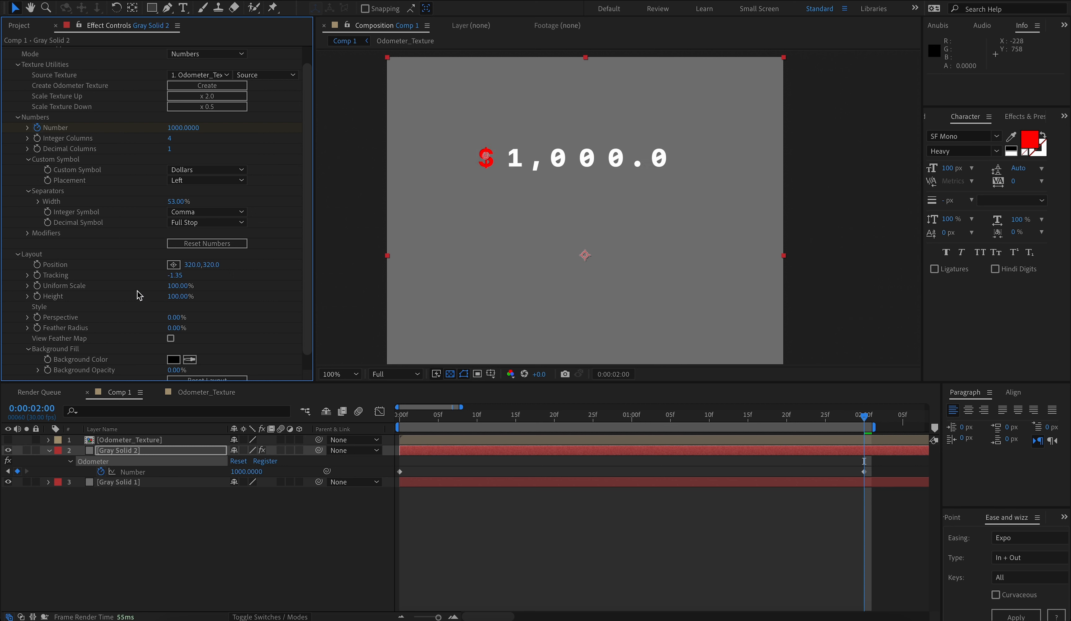
# Scale the Odometer texture up by 2.0 and try out the layout's Uniform Scale setting.
pyautogui.scroll(1, 139, 295)
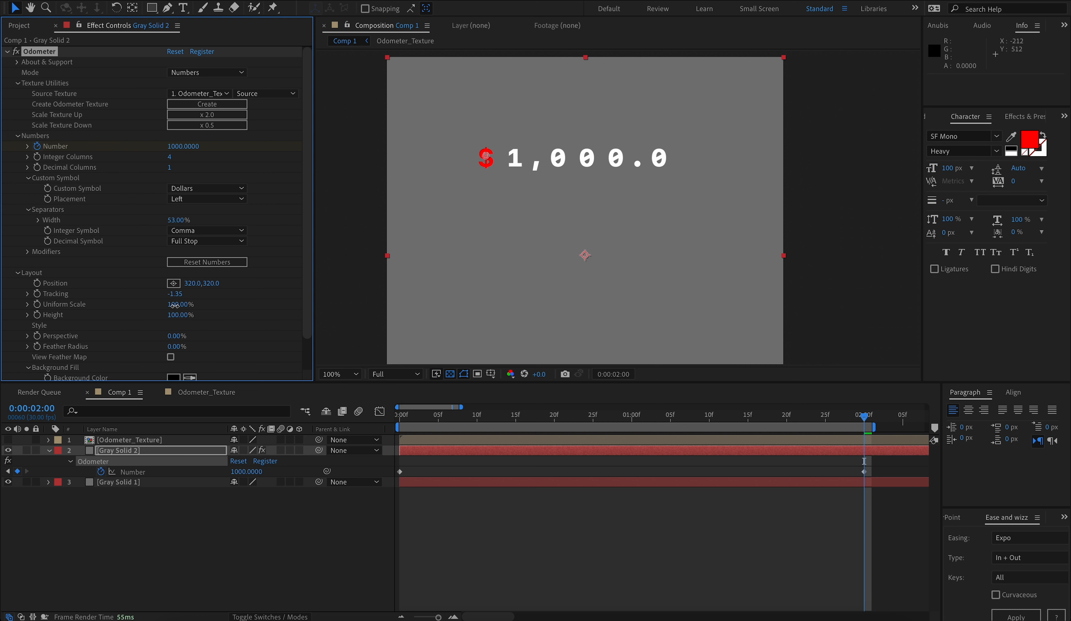
pyautogui.moveTo(175, 306); pyautogui.dragTo(210, 306)
pyautogui.click(201, 114)
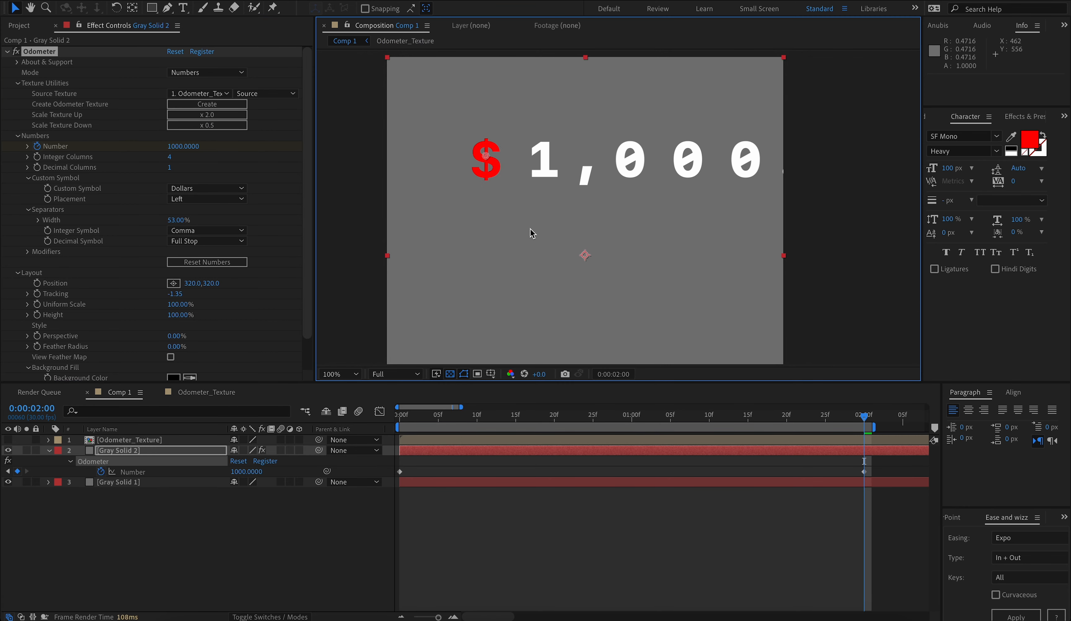
pyautogui.moveTo(172, 304)
pyautogui.mouseDown()
pyautogui.moveTo(160, 307)
pyautogui.moveTo(171, 307)
pyautogui.mouseUp()
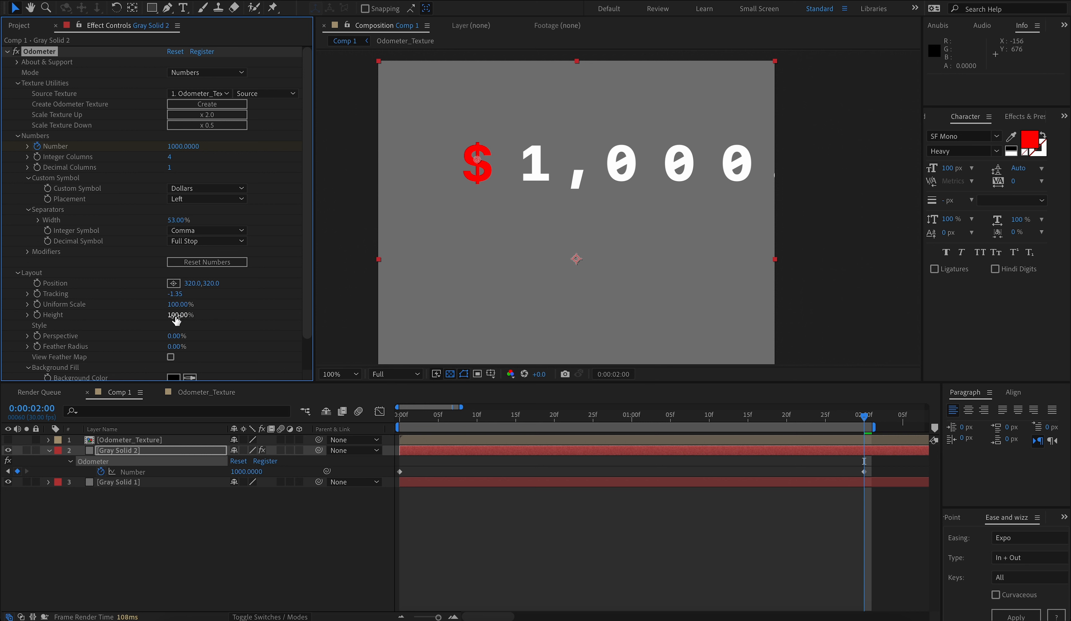
pyautogui.moveTo(181, 304); pyautogui.dragTo(198, 313)
# Move the counter to position 70, 640 in the frame and preview the animation from the start.
pyautogui.moveTo(477, 159); pyautogui.dragTo(399, 261)
pyautogui.press('Home')
pyautogui.press('space')
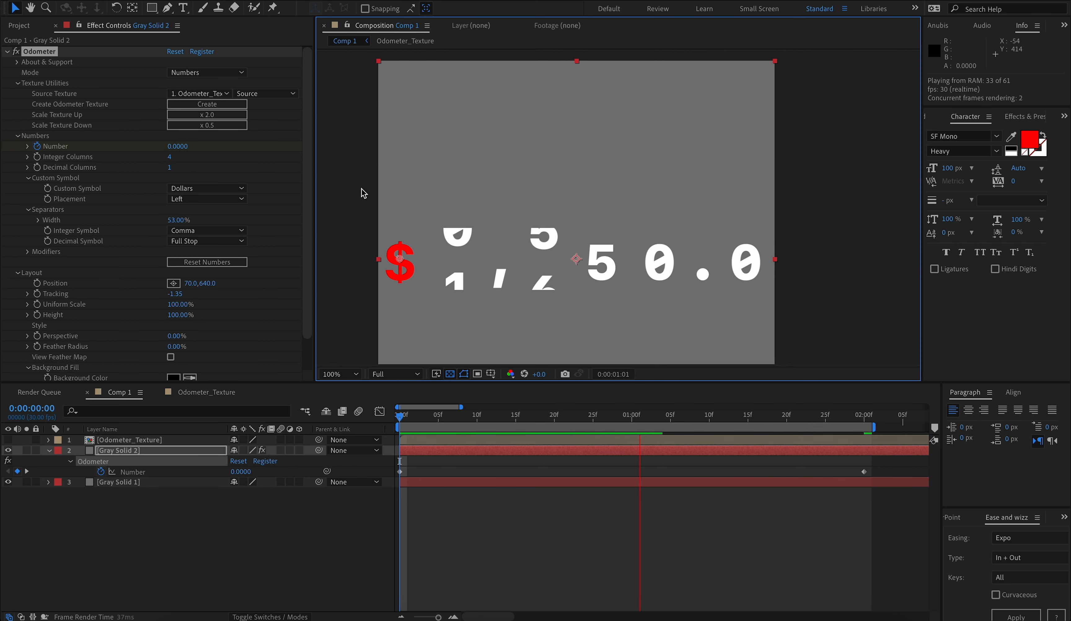
# Apply Ease and Wizz Expo, In + Out easing to all keyframes of the Odometer's Number property.
pyautogui.click(156, 462)
pyautogui.click(160, 472)
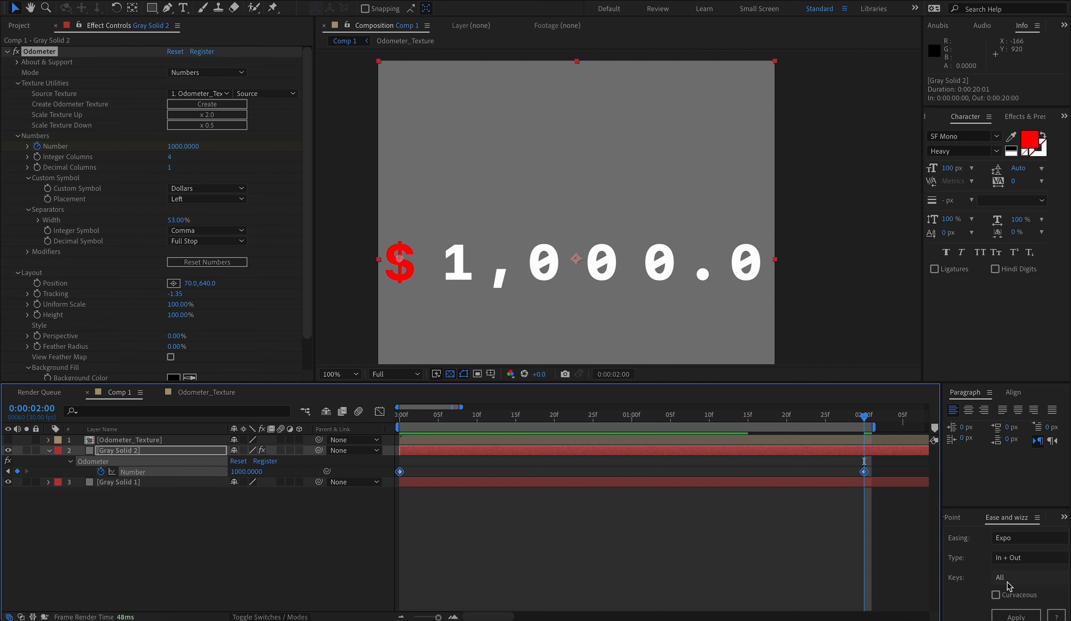
pyautogui.click(1016, 616)
pyautogui.click(151, 515)
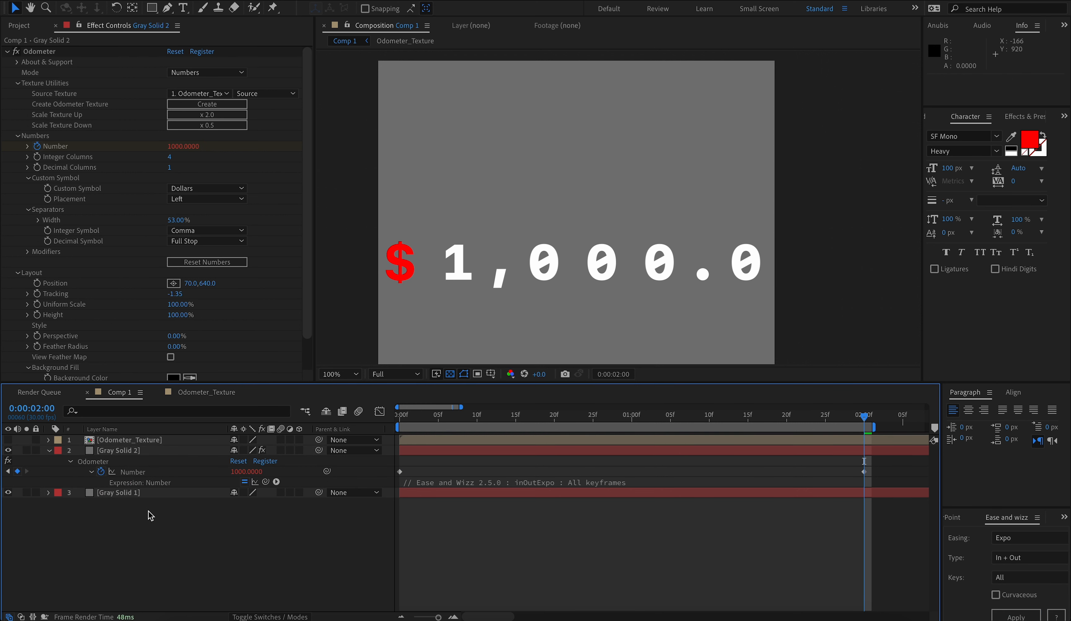
# Go to 0:00:01:22 and enable motion blur for both the composition and the Gray Solid 2 layer.
pyautogui.click(803, 420)
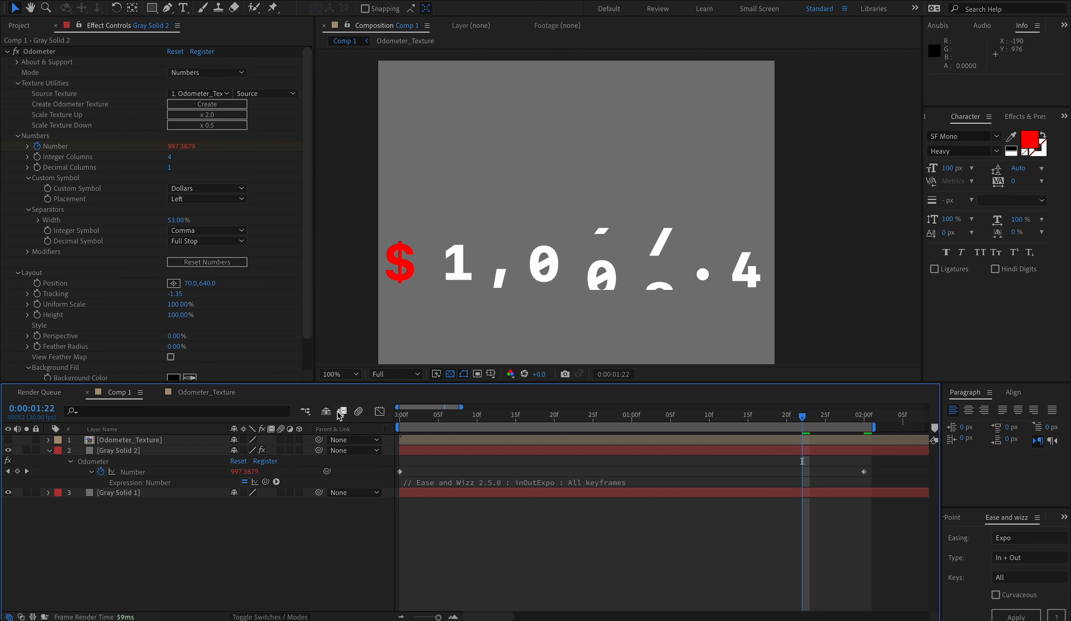
pyautogui.click(358, 412)
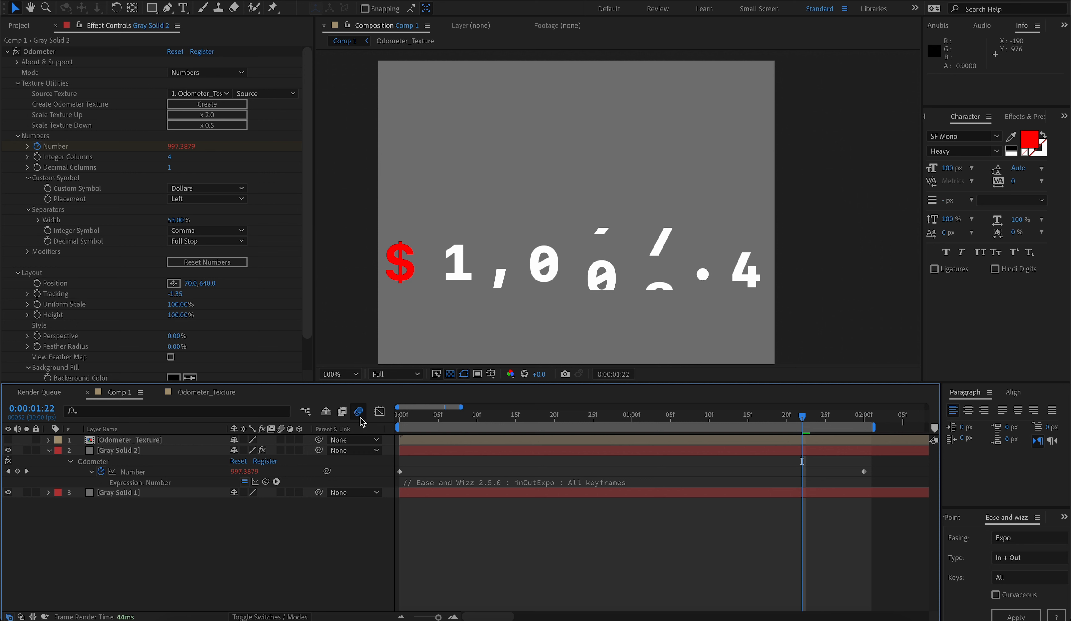
pyautogui.click(281, 450)
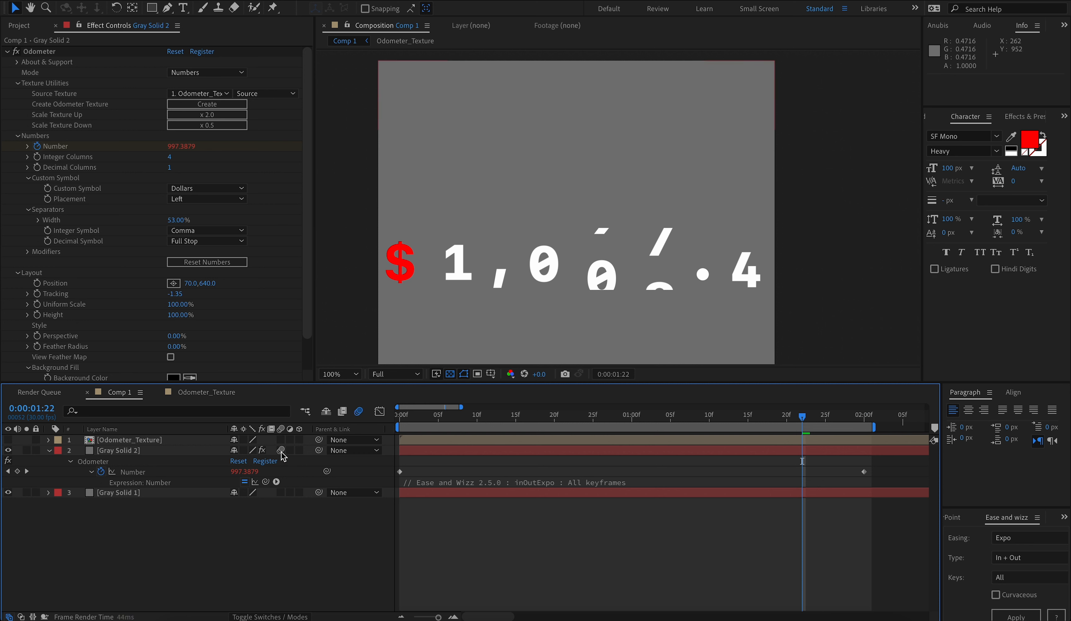
pyautogui.click(198, 453)
# Step forward through the last frames and play the animation to examine the motion blur on the digits.
pyautogui.press('pagedown')
pyautogui.press('pagedown')
pyautogui.press('pagedown')
pyautogui.press('pagedown')
pyautogui.press('pagedown')
pyautogui.press('pagedown')
pyautogui.press('pagedown')
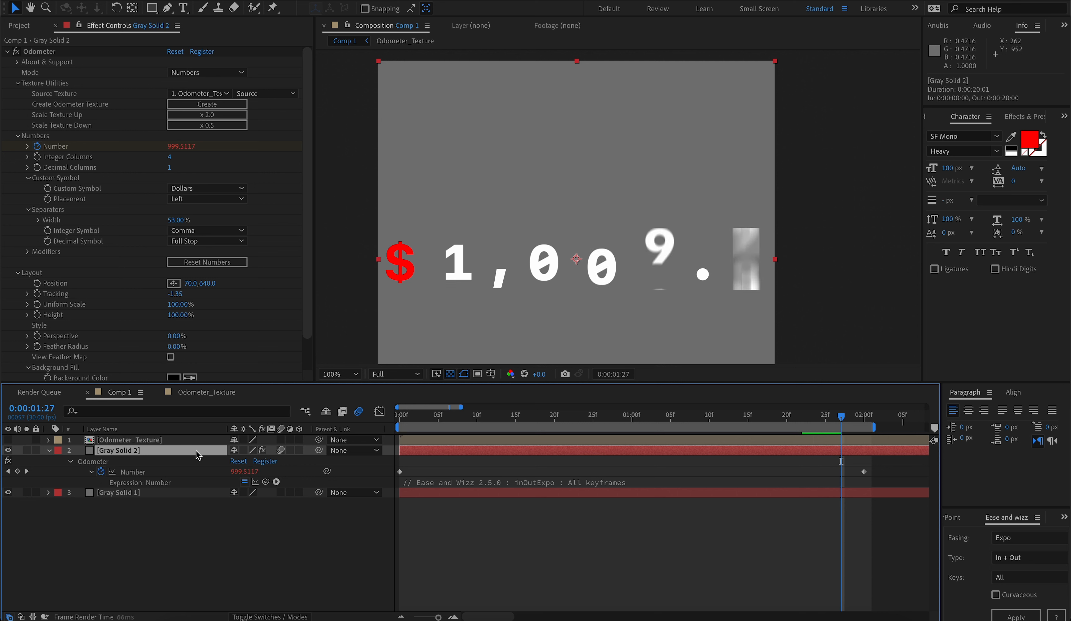
pyautogui.press('space')
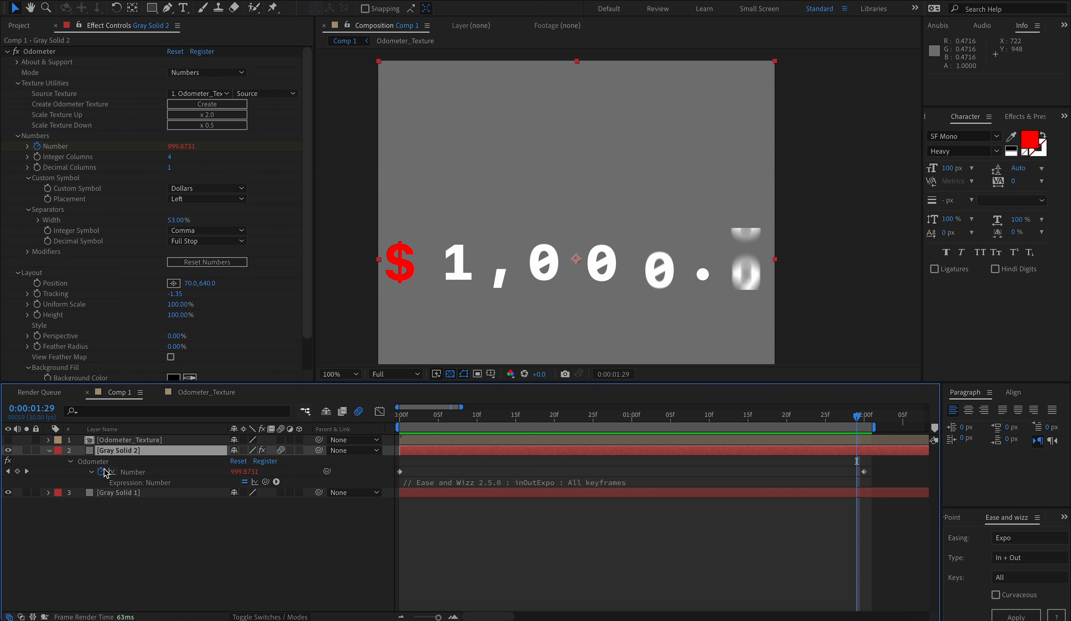
# Edit the Number expression, setting CORRECTION to .0 and the exponent multipliers to 20 and -20, and preview the animation.
pyautogui.click(601, 482)
pyautogui.click(604, 518)
pyautogui.doubleClick(569, 542)
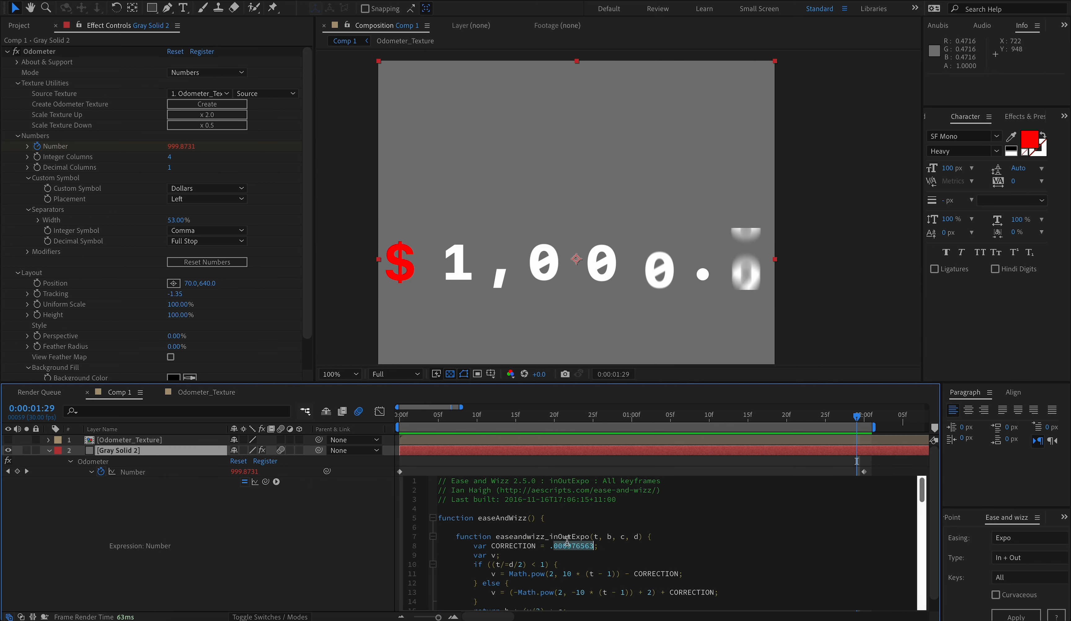
pyautogui.write('0')
pyautogui.write('20')
pyautogui.doubleClick(580, 591)
pyautogui.write('20')
pyautogui.click(336, 534)
pyautogui.press('space')
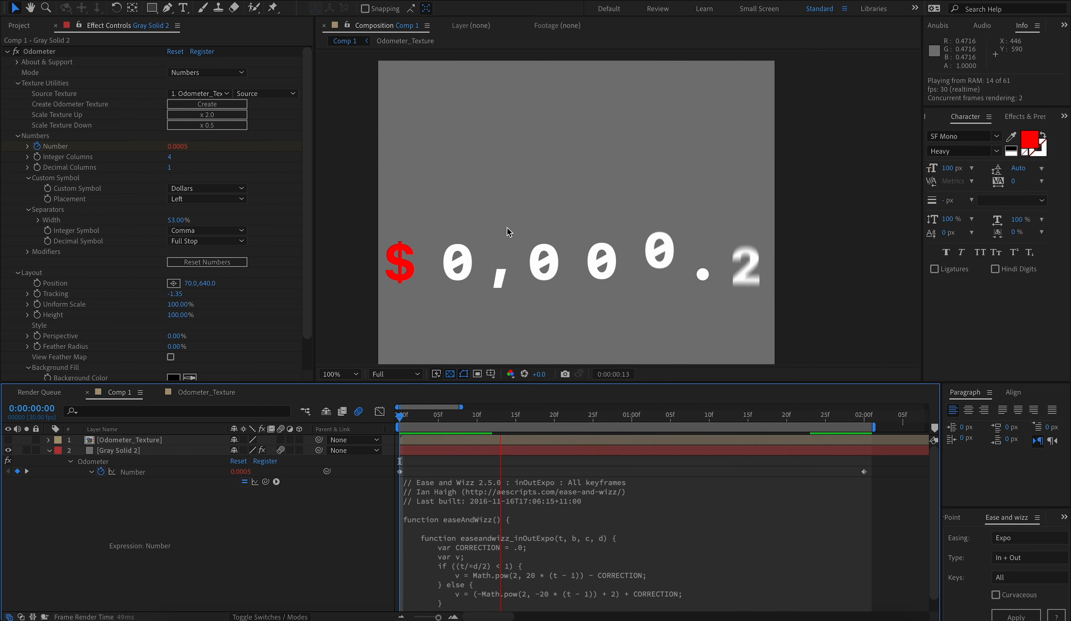
# Expand the Odometer's Modifiers, set Stagger (Frames Per Column) to 3, and return to the first frame.
pyautogui.click(29, 252)
pyautogui.click(169, 274)
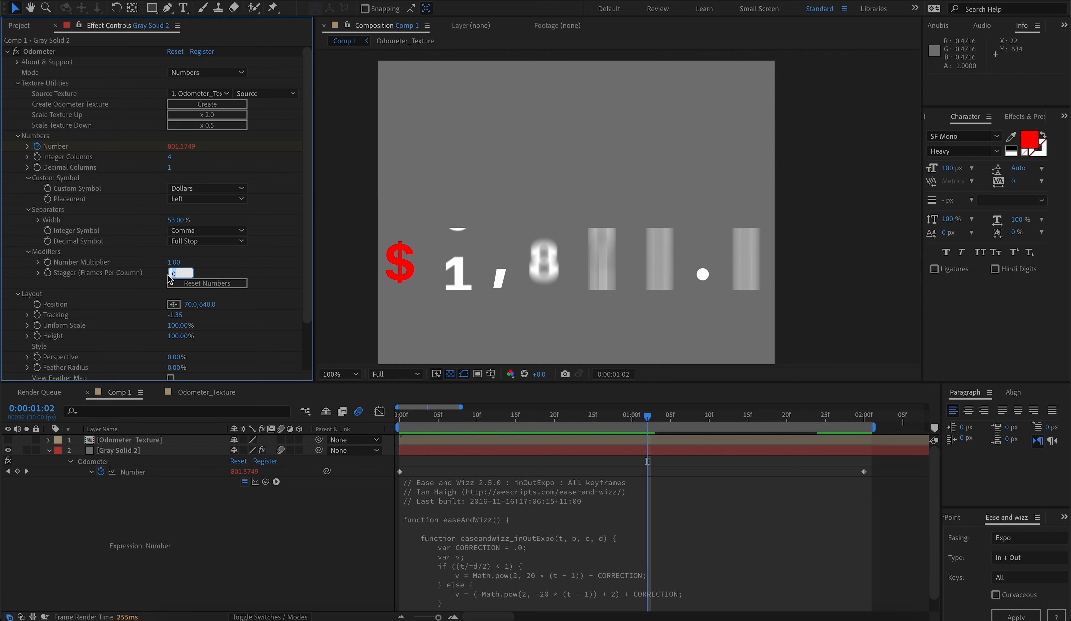
pyautogui.press('Return')
pyautogui.press('Home')
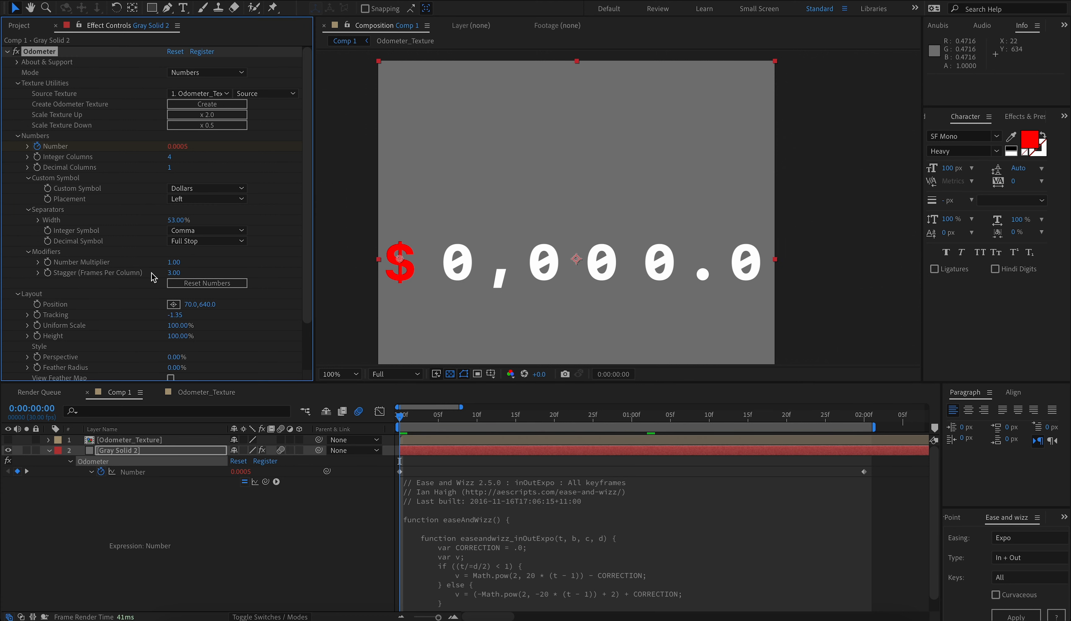
# Disable the Number expression, advance one frame and set Stagger (Frames Per Column) to 0.
pyautogui.click(249, 489)
pyautogui.press('pagedown')
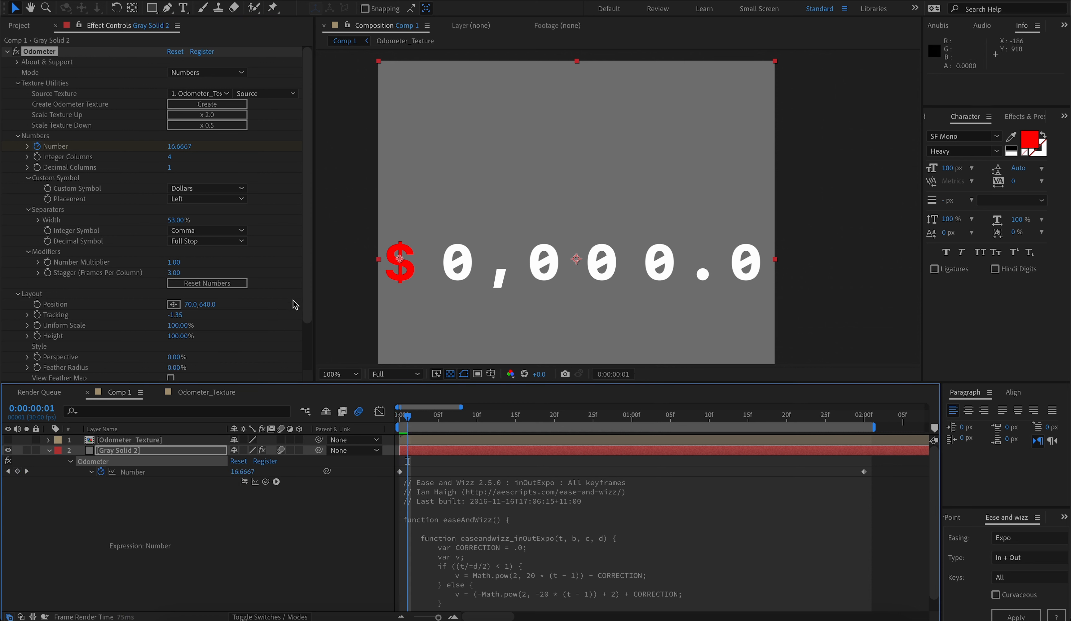
pyautogui.click(173, 273)
pyautogui.write('0')
pyautogui.press('Return')
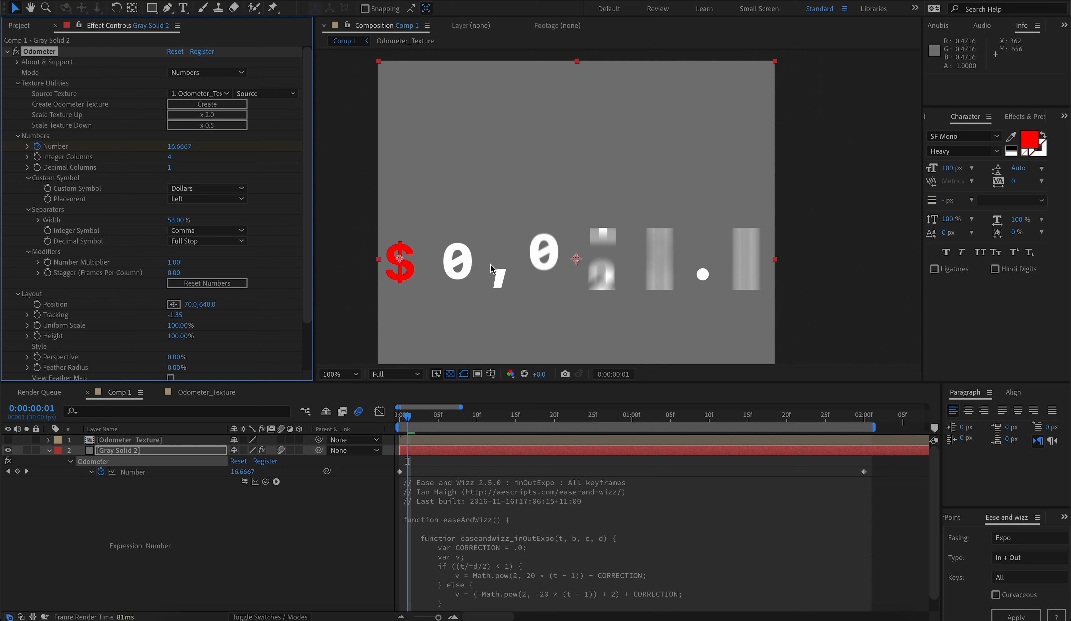
# Step back and forth through the first frames to examine how the columns start moving without stagger.
pyautogui.press('pagedown')
pyautogui.press('pagedown')
pyautogui.press('pagedown')
pyautogui.press('pagedown')
pyautogui.press('pageup')
pyautogui.press('pageup')
pyautogui.press('pageup')
pyautogui.press('pageup')
pyautogui.press('pageup')
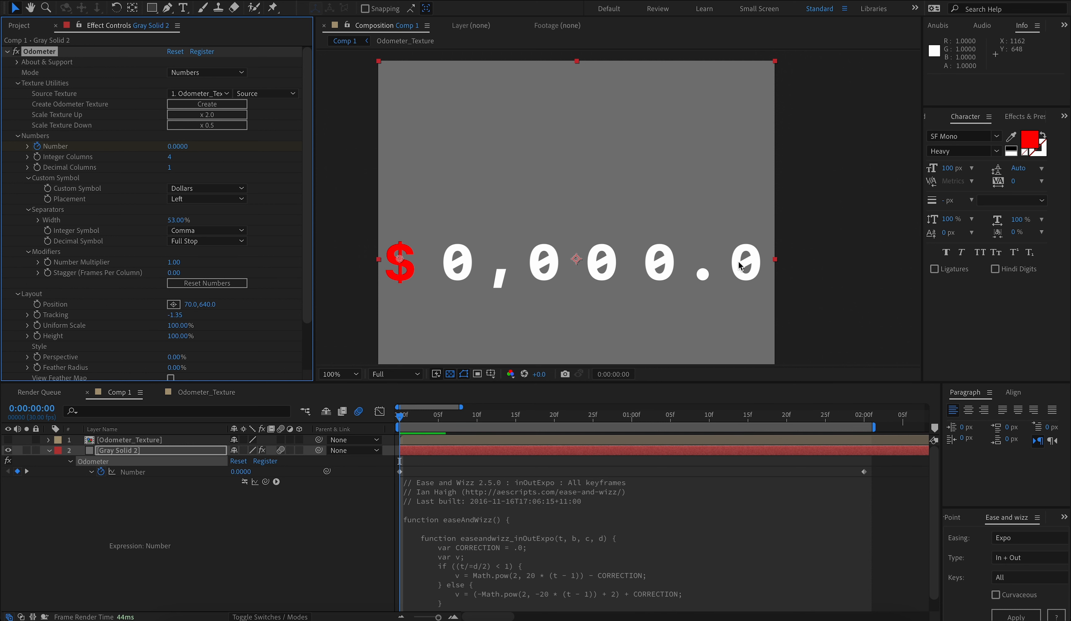
pyautogui.press('pagedown')
pyautogui.press('pagedown')
pyautogui.press('pageup')
pyautogui.press('pageup')
pyautogui.press('pageup')
pyautogui.press('pagedown')
pyautogui.press('pagedown')
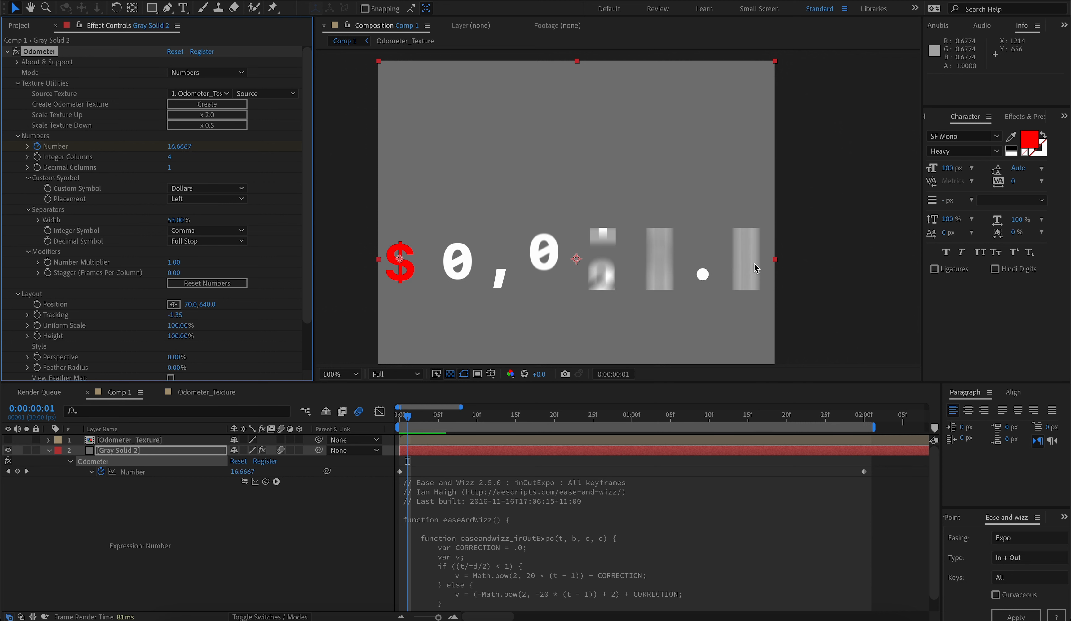
# Set Stagger (Frames Per Column) to 3 and step forward to frame 11 to examine the column starts.
pyautogui.click(172, 273)
pyautogui.write('3')
pyautogui.press('Return')
pyautogui.press('pagedown')
pyautogui.press('pagedown')
pyautogui.press('pagedown')
pyautogui.press('pagedown')
pyautogui.press('pagedown')
pyautogui.press('pagedown')
pyautogui.press('pagedown')
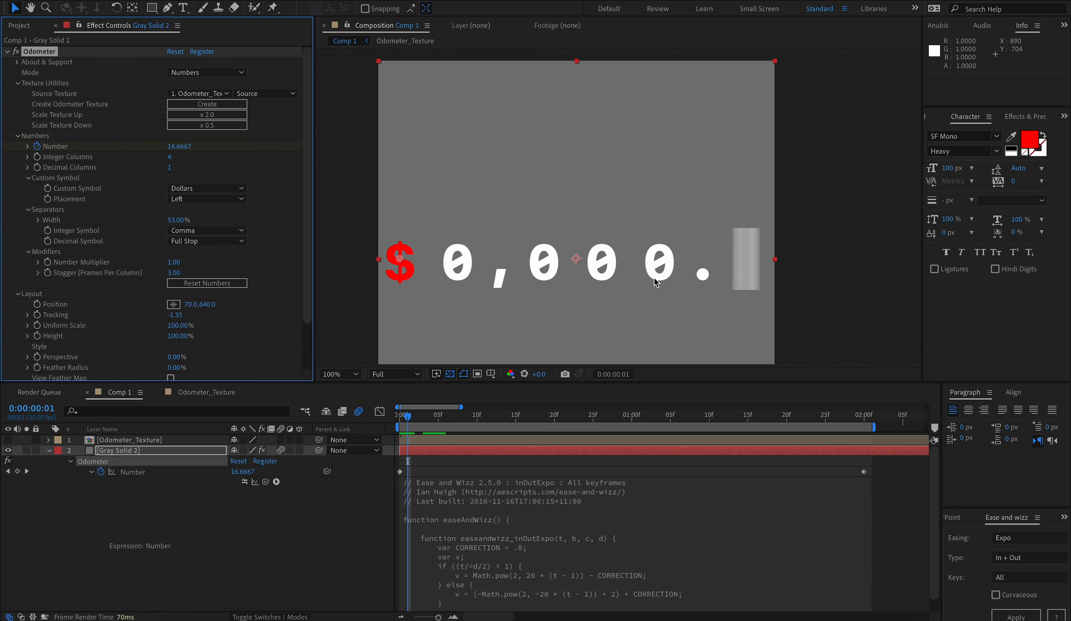
pyautogui.press('pagedown')
pyautogui.press('pagedown')
pyautogui.press('pagedown')
pyautogui.press('pagedown')
pyautogui.press('pagedown')
pyautogui.press('pagedown')
pyautogui.press('pagedown')
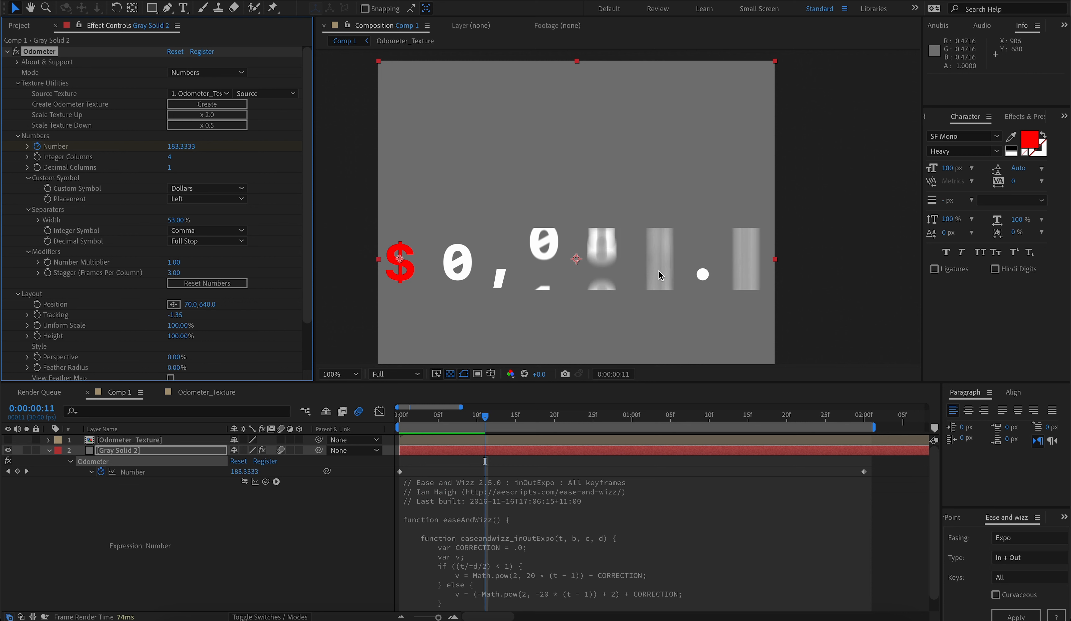
# Re-enable the Number expression and check the Number property's curve in the Graph Editor.
pyautogui.click(244, 481)
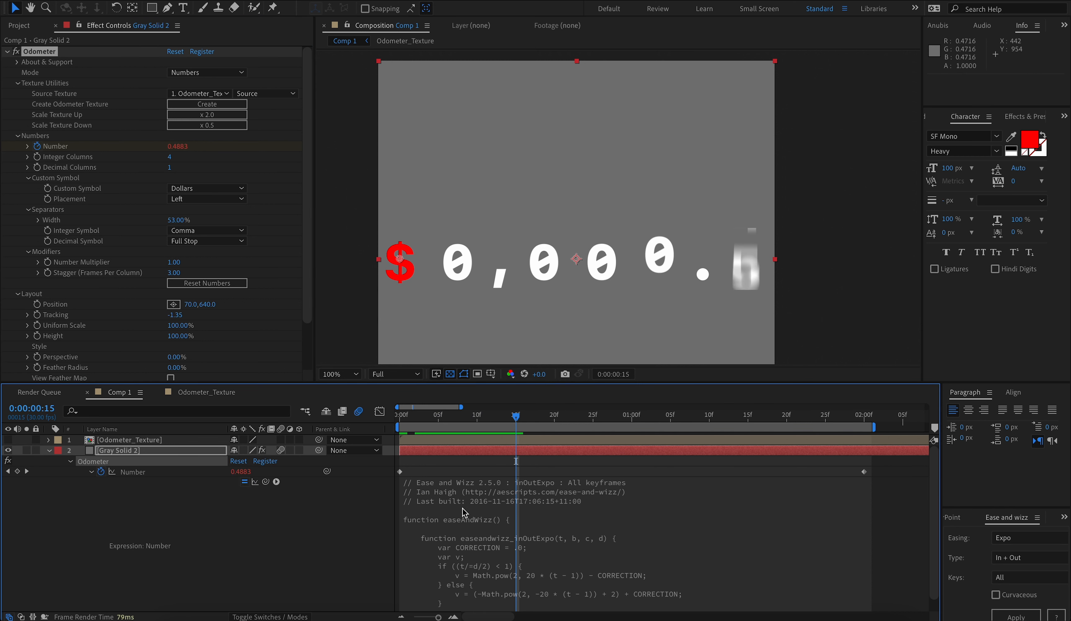
pyautogui.click(379, 410)
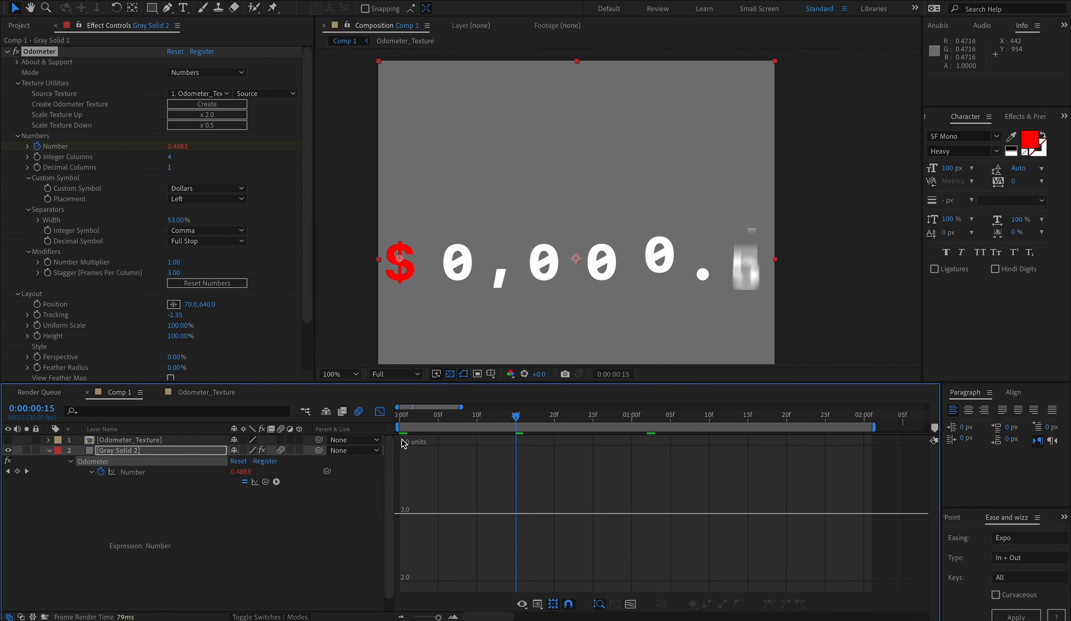
pyautogui.click(186, 474)
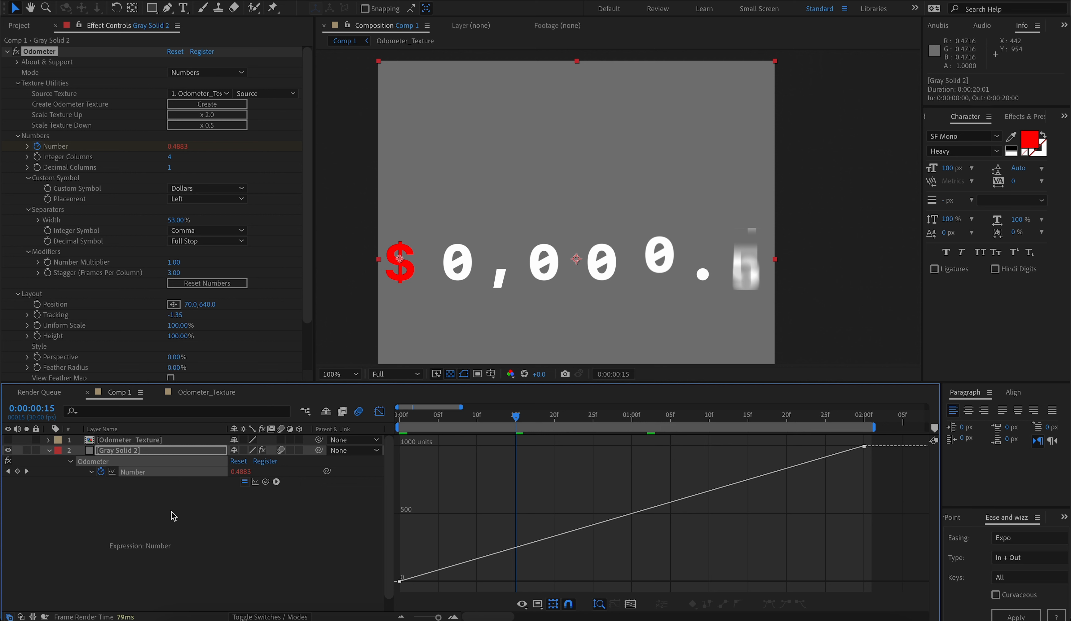
pyautogui.click(379, 412)
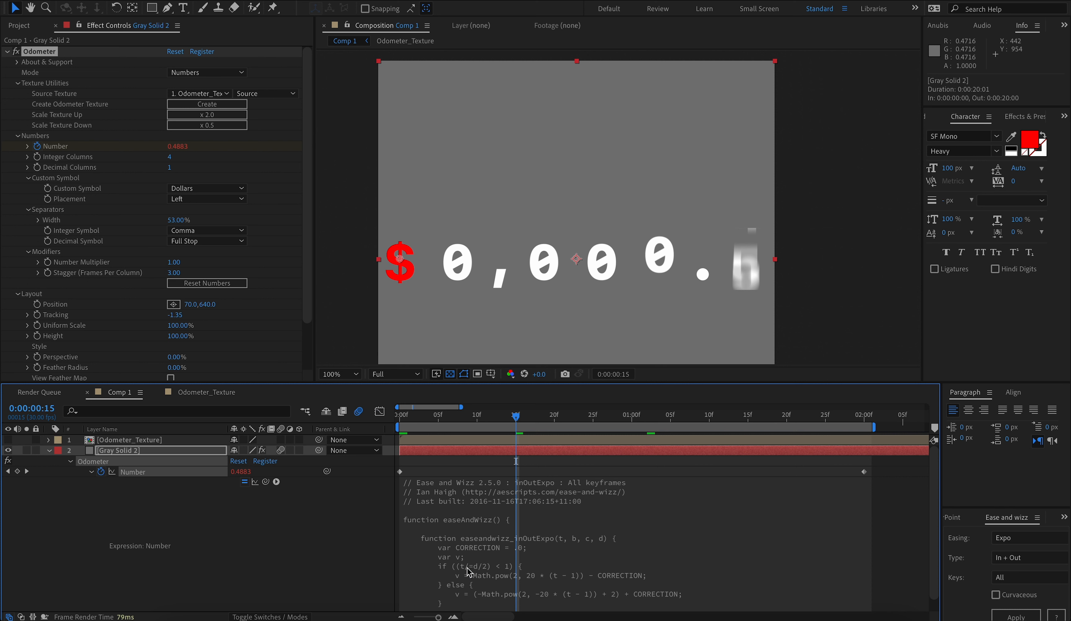
# Play the eased, staggered counter animation and stop the preview.
pyautogui.click(235, 537)
pyautogui.press('space')
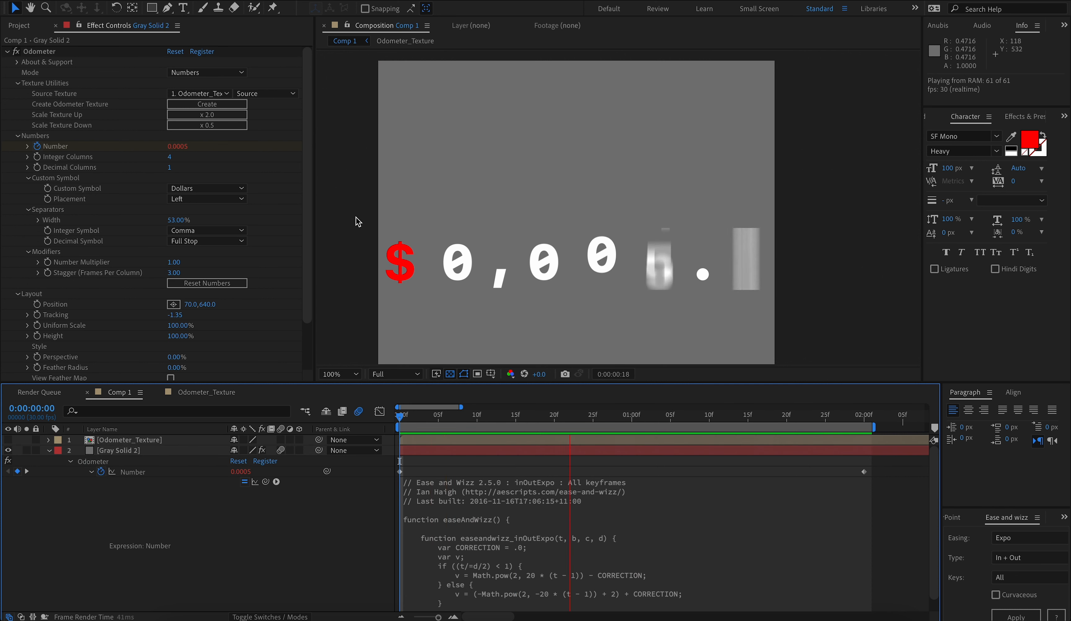
pyautogui.press('space')
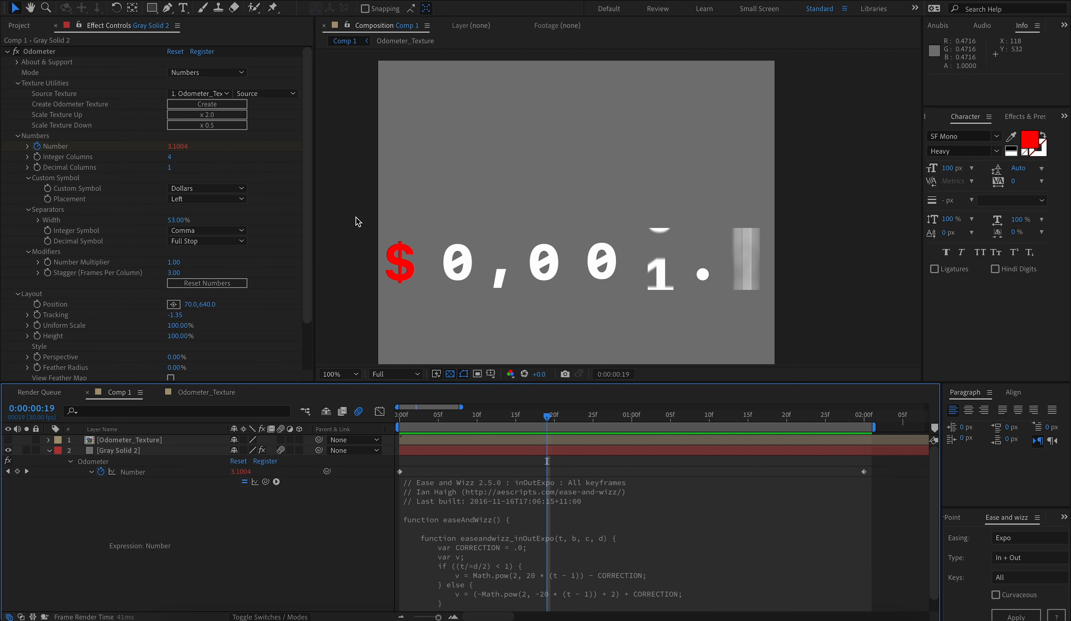
# Go to the Number keyframe at 0:00:02:00 and set the Odometer's Background Opacity to 50%.
pyautogui.press('k')
pyautogui.scroll(-3, 108, 244)
pyautogui.click(128, 269)
pyautogui.moveTo(171, 281); pyautogui.dragTo(197, 284)
pyautogui.hotkey('ctrl', 'z')
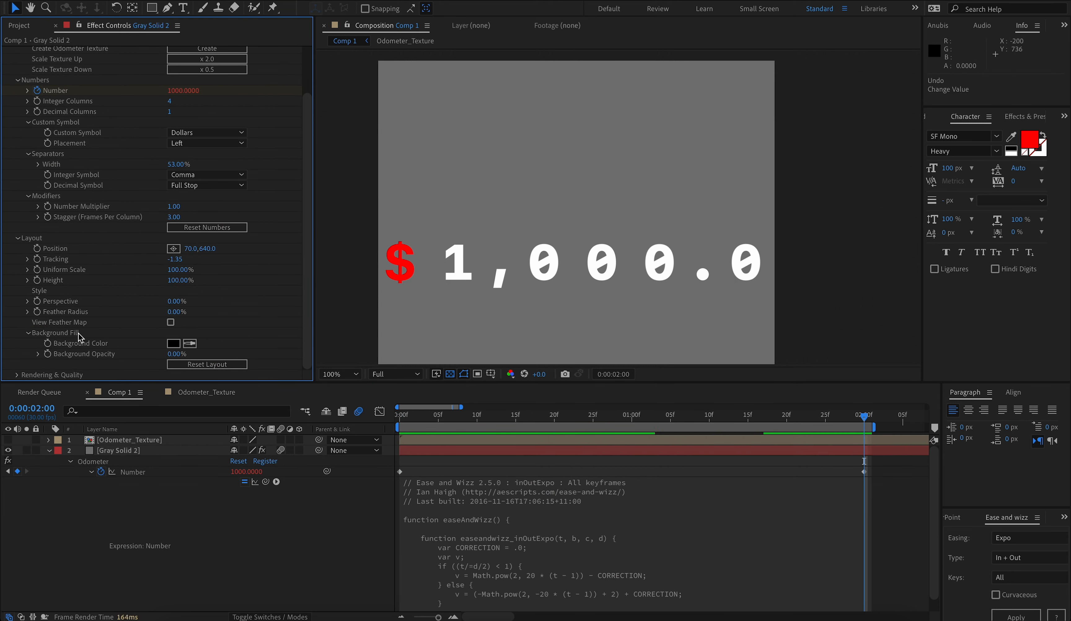
pyautogui.click(138, 340)
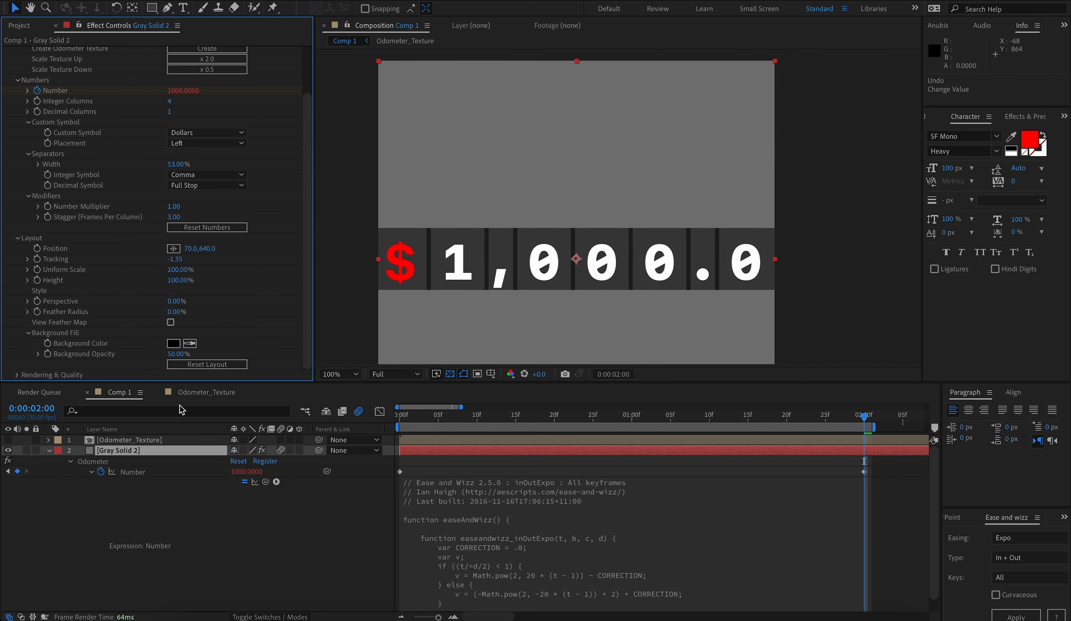
# Turn off Guide Layer for the Grid Guide layer in Odometer_Texture and return to Comp 1.
pyautogui.click(194, 395)
pyautogui.scroll(-3, 121, 518)
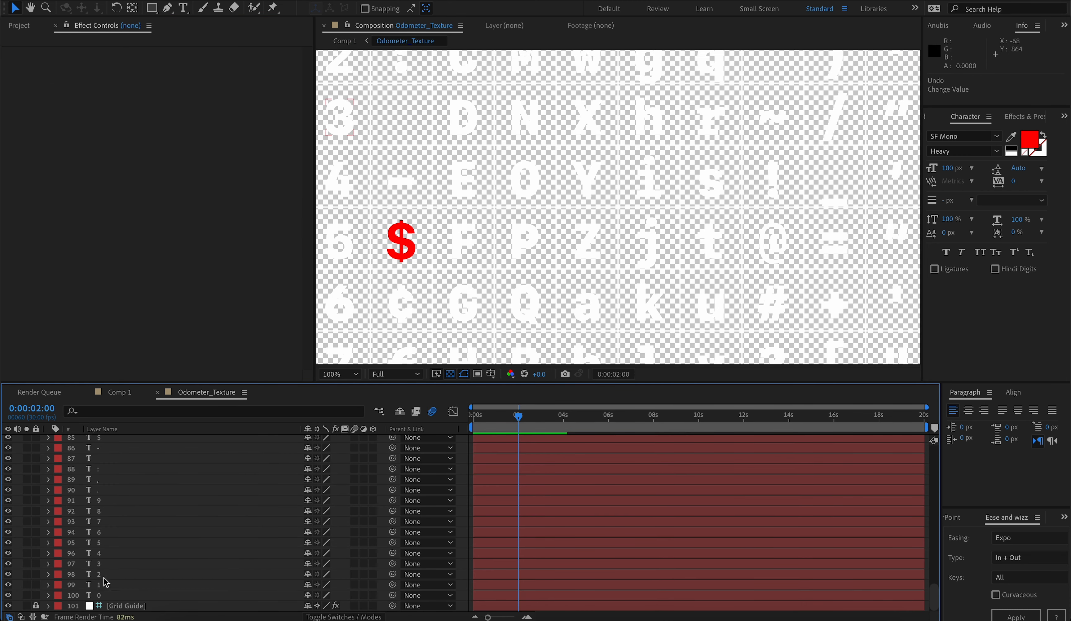
pyautogui.rightClick(134, 608)
pyautogui.click(201, 358)
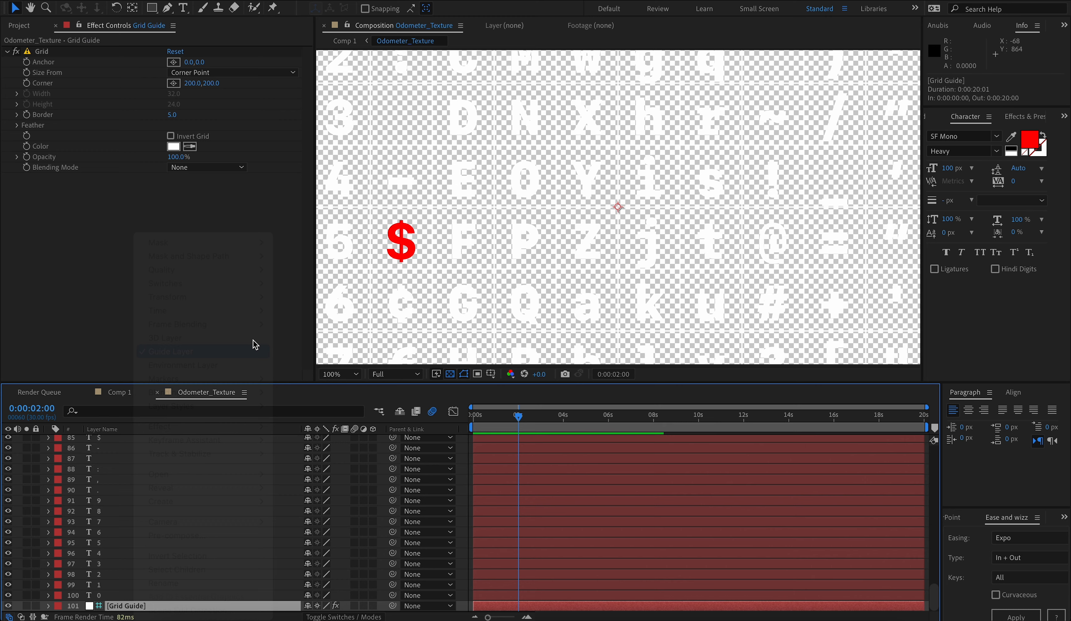
pyautogui.click(345, 40)
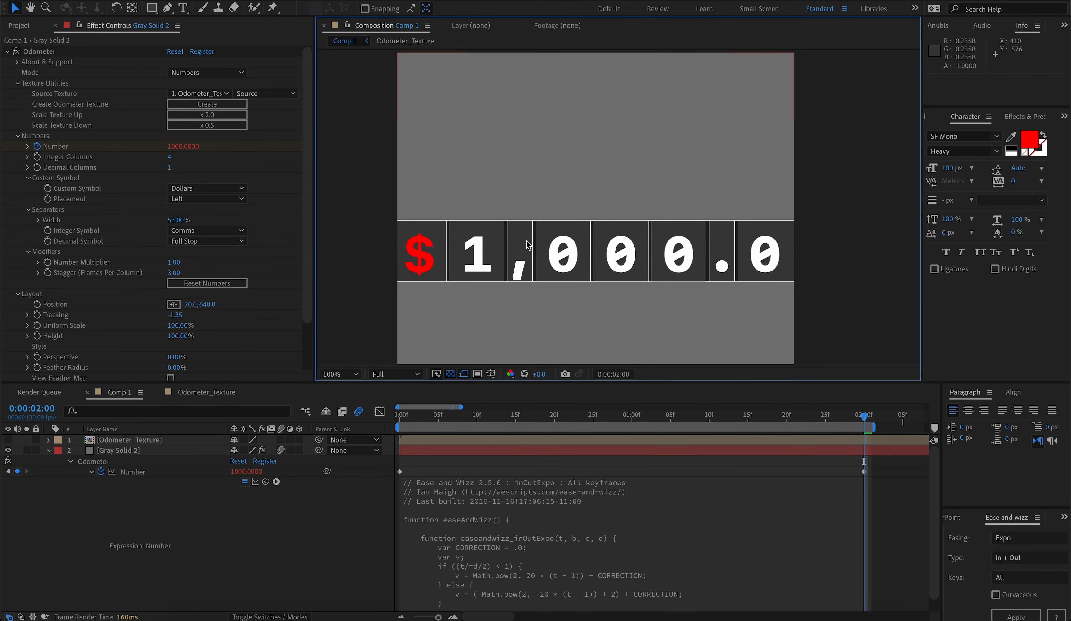
# Set the Odometer's layout Height to 499%.
pyautogui.moveTo(178, 336); pyautogui.dragTo(413, 323)
pyautogui.moveTo(475, 309); pyautogui.dragTo(438, 259)
# Turn Guide Layer back on for the Grid Guide layer in Odometer_Texture and return to Comp 1.
pyautogui.click(405, 40)
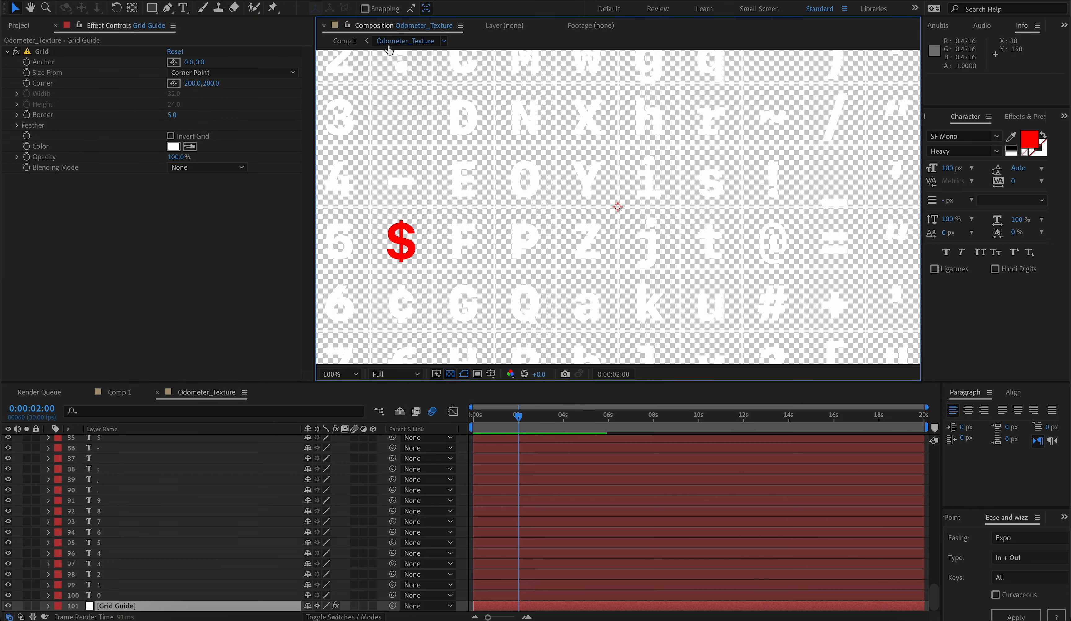
pyautogui.rightClick(110, 606)
pyautogui.click(181, 352)
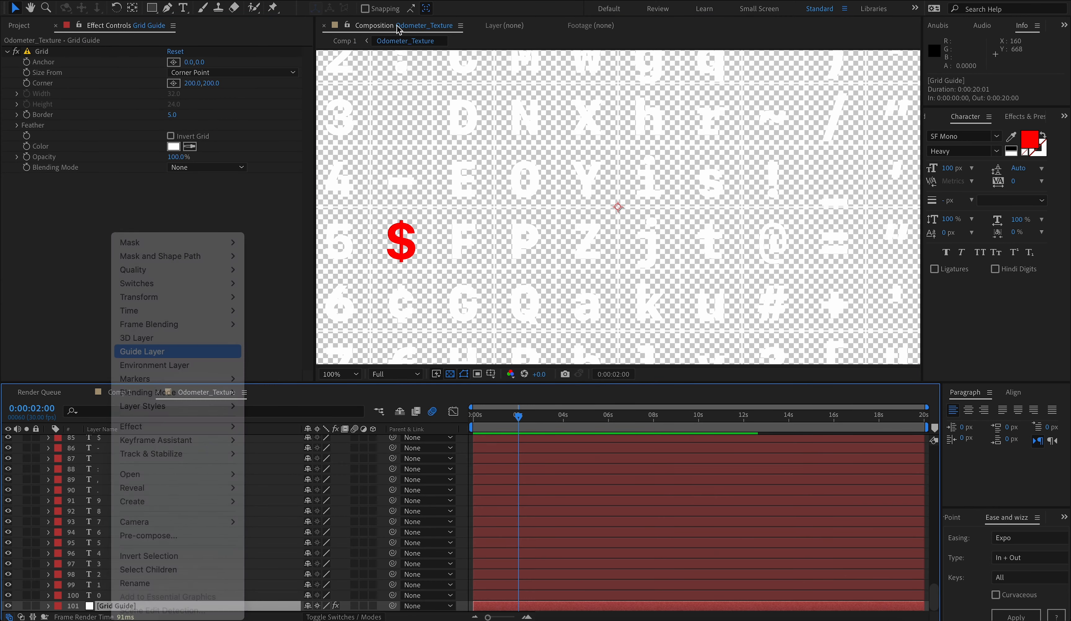
pyautogui.click(344, 41)
pyautogui.moveTo(509, 250); pyautogui.dragTo(506, 272)
pyautogui.press('v')
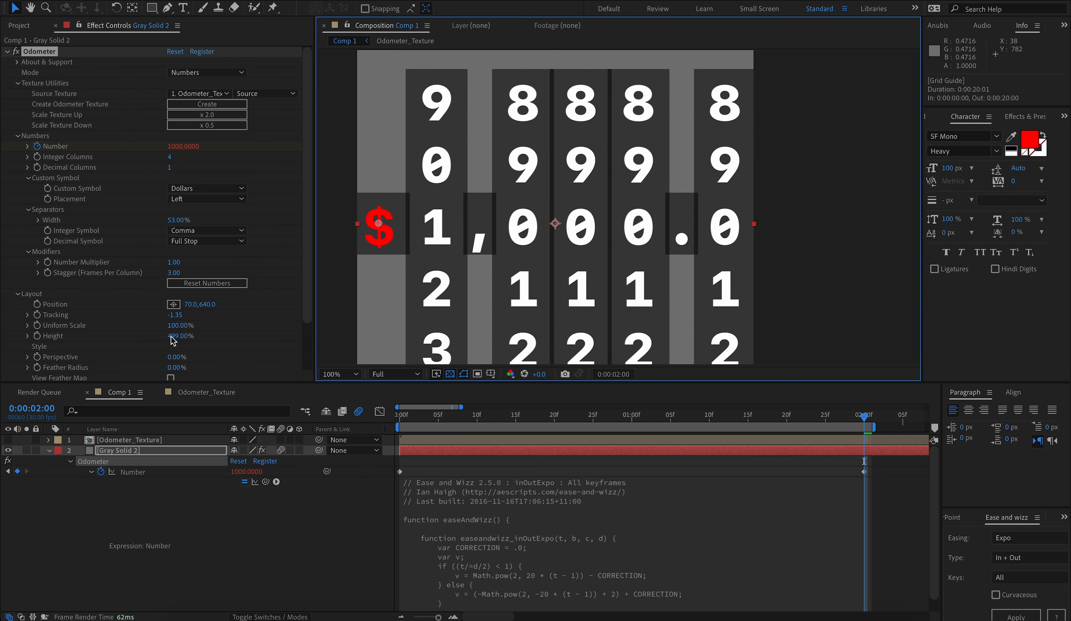
# Set the Odometer's Background Opacity to 0%.
pyautogui.scroll(-4, 169, 357)
pyautogui.moveTo(175, 353); pyautogui.dragTo(107, 354)
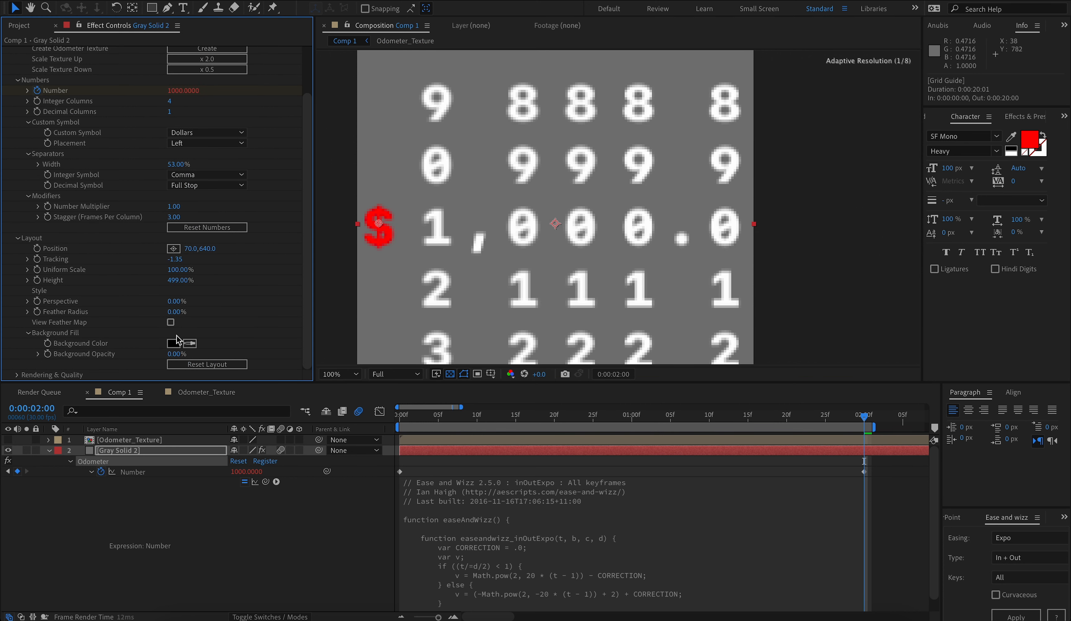
pyautogui.press('space')
pyautogui.moveTo(395, 291)
pyautogui.mouseDown()
pyautogui.moveTo(401, 284)
pyautogui.moveTo(388, 278)
pyautogui.mouseUp()
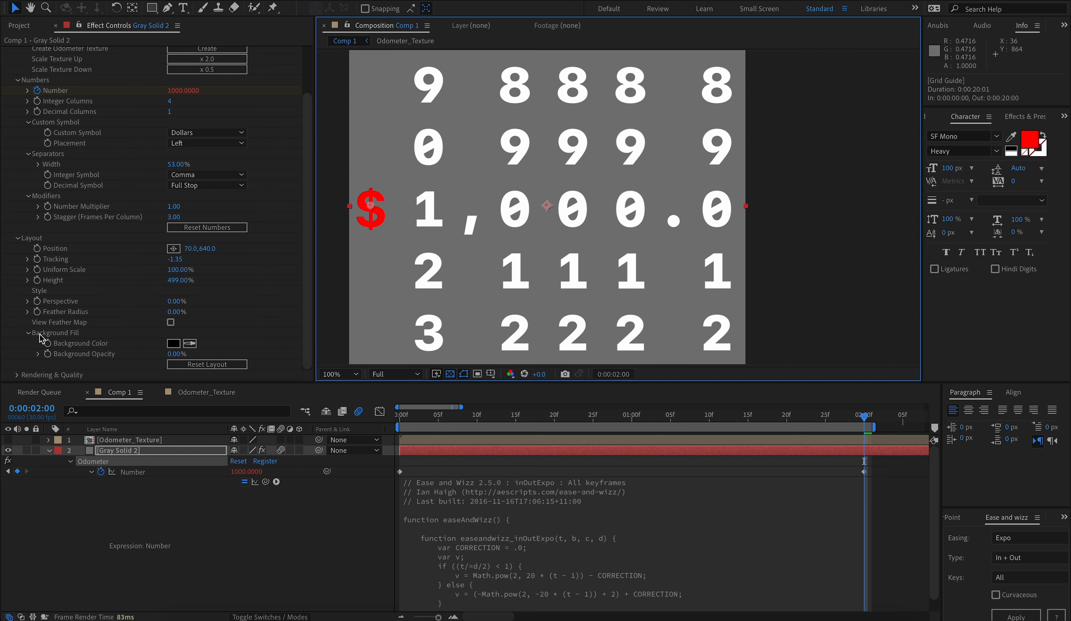
# Set the Odometer's Perspective to 200% and preview the counter animation.
pyautogui.moveTo(170, 301); pyautogui.dragTo(305, 301)
pyautogui.press('space')
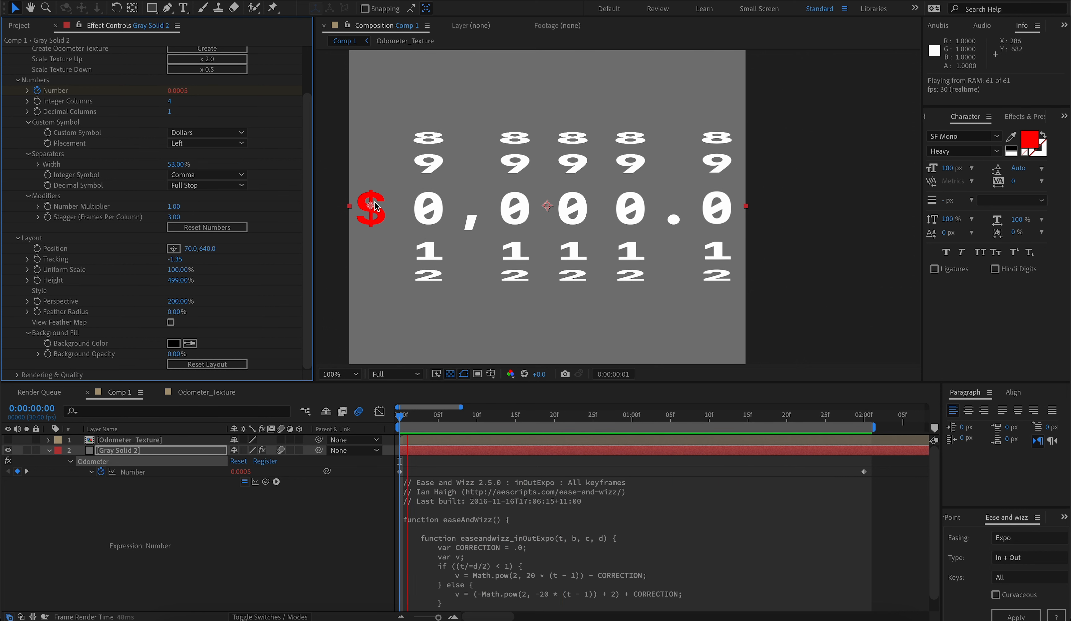
pyautogui.press('space')
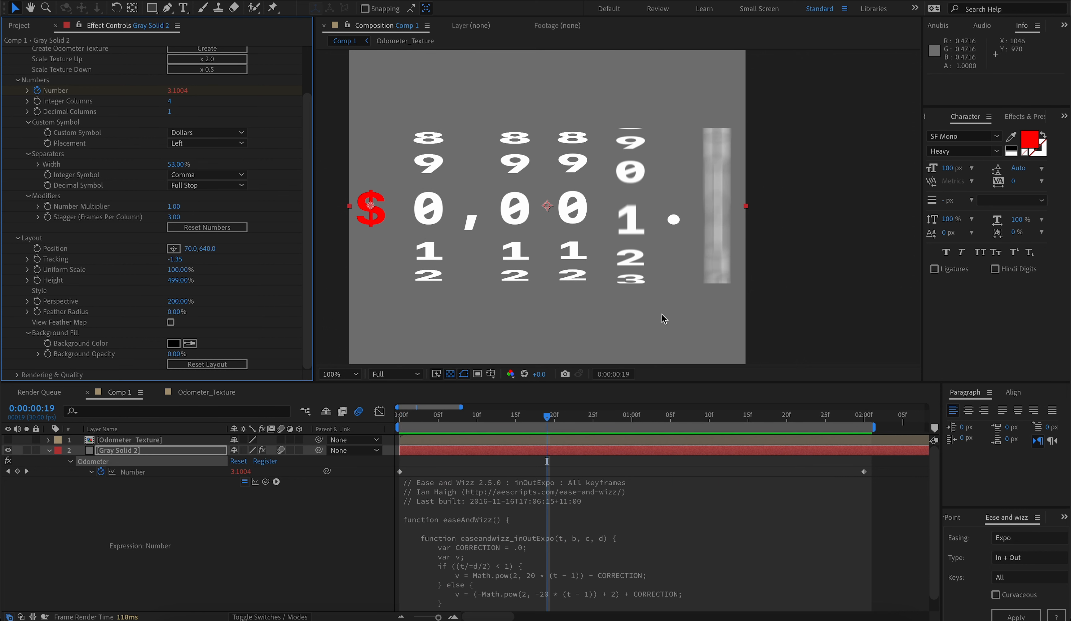
# Set Feather Radius to 91% and display the feather map, toggling it to compare with the digits.
pyautogui.moveTo(171, 314); pyautogui.dragTo(233, 311)
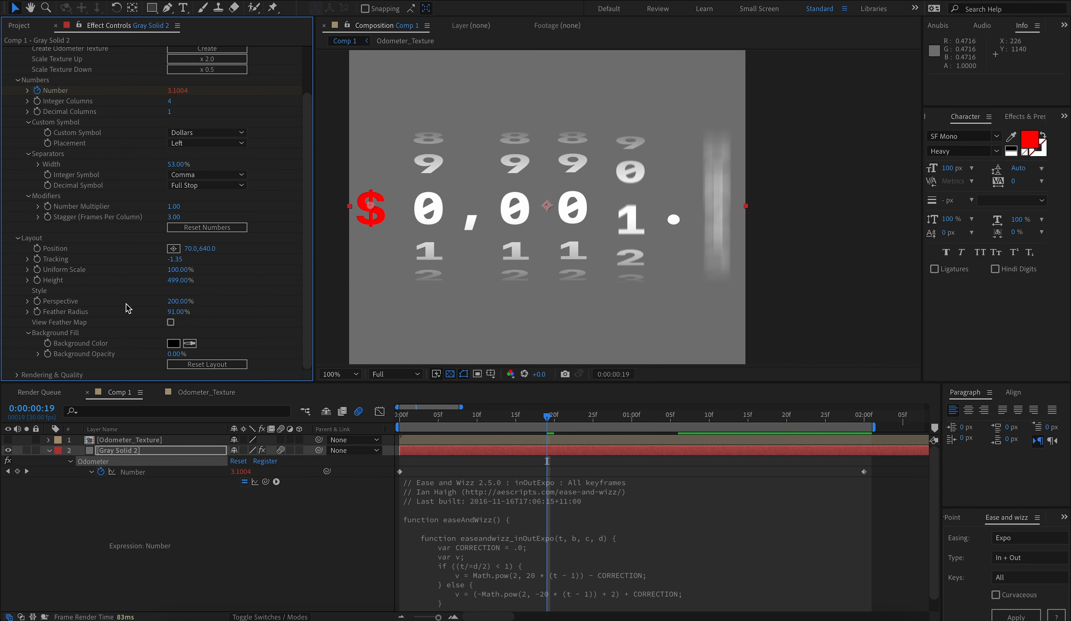
pyautogui.click(171, 323)
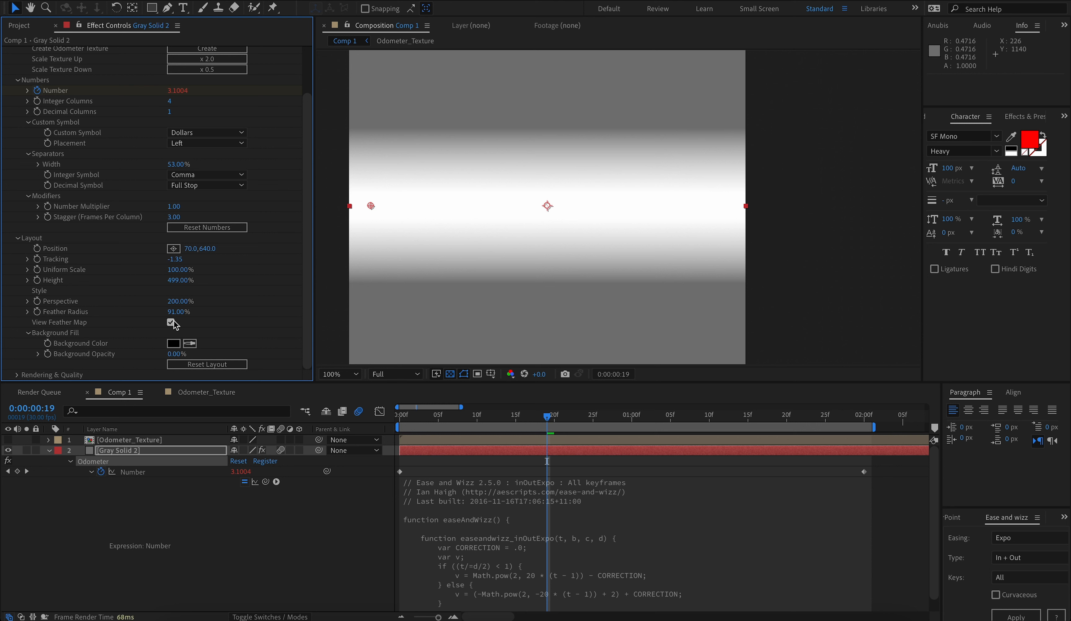
pyautogui.click(172, 323)
pyautogui.click(172, 322)
# Try Feather Radius at 0%, 100% and 200% on the feather map and hide the map.
pyautogui.moveTo(177, 312); pyautogui.dragTo(274, 319)
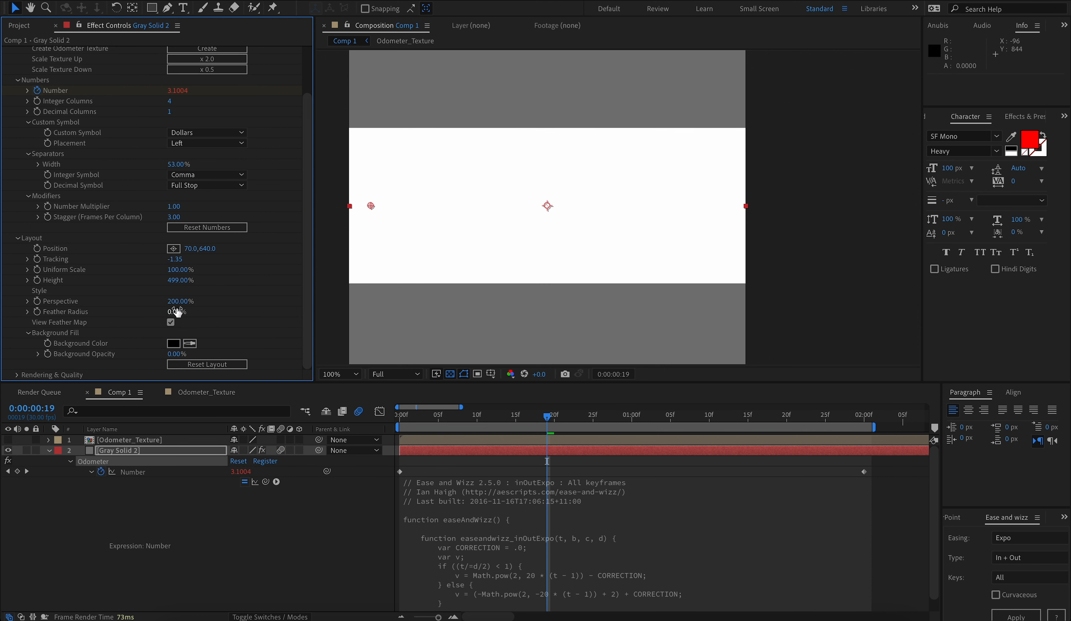
pyautogui.moveTo(177, 311); pyautogui.dragTo(239, 309)
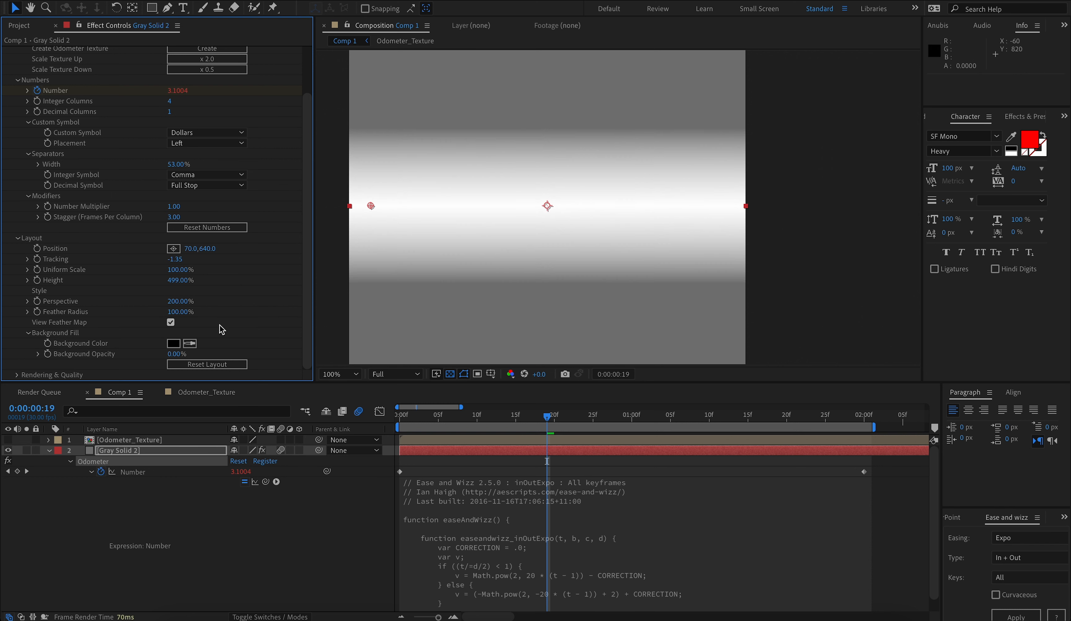
pyautogui.moveTo(184, 313); pyautogui.dragTo(343, 313)
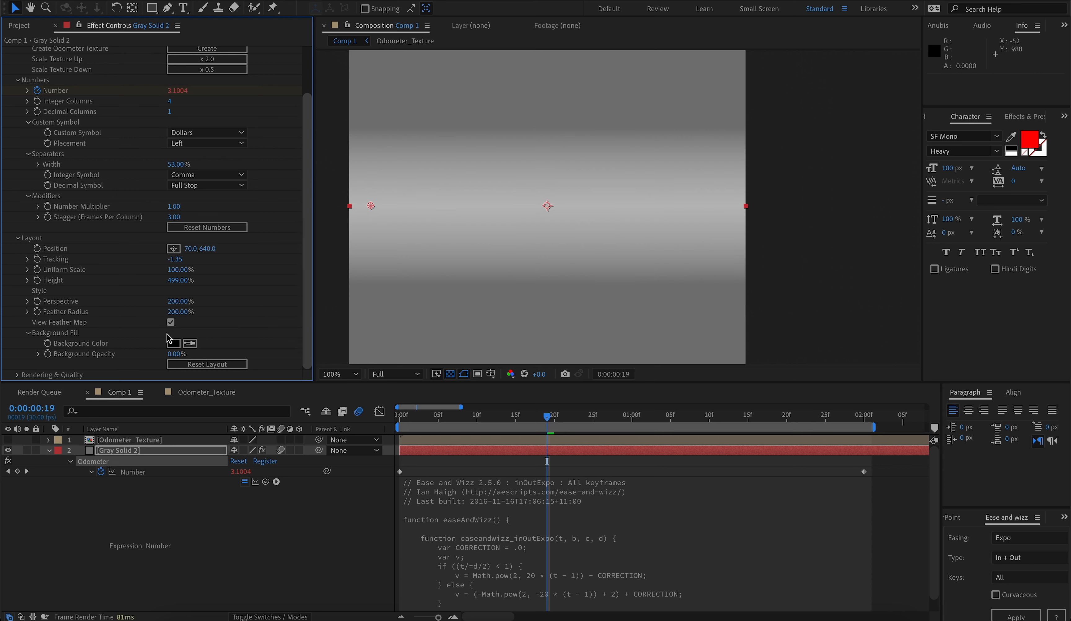
pyautogui.click(171, 323)
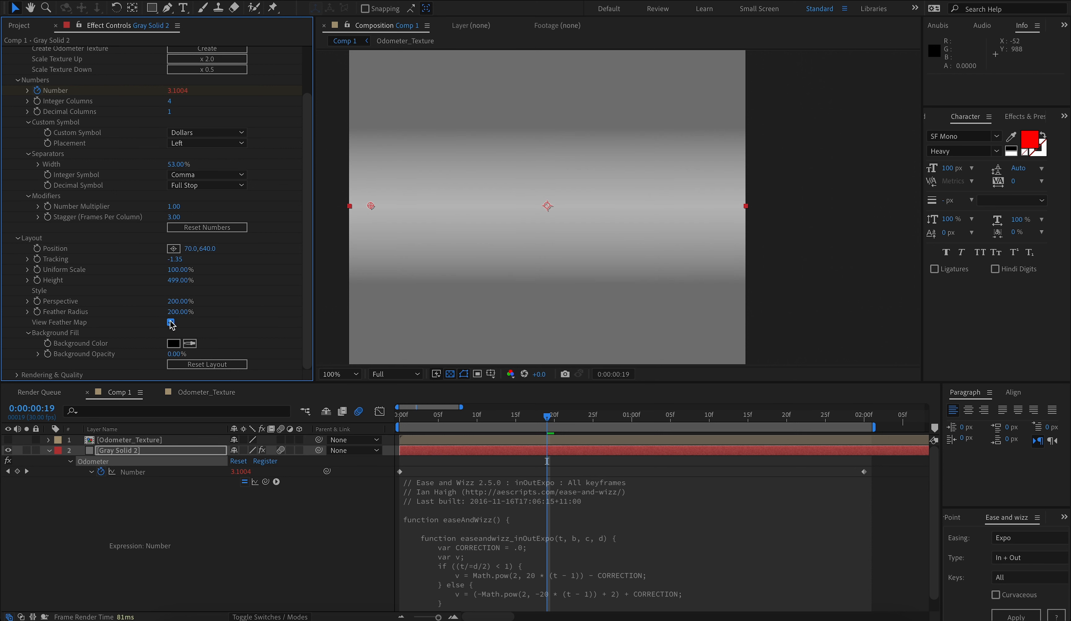
# Set Feather Radius to 100% and preview the feathered counter animation.
pyautogui.click(173, 314)
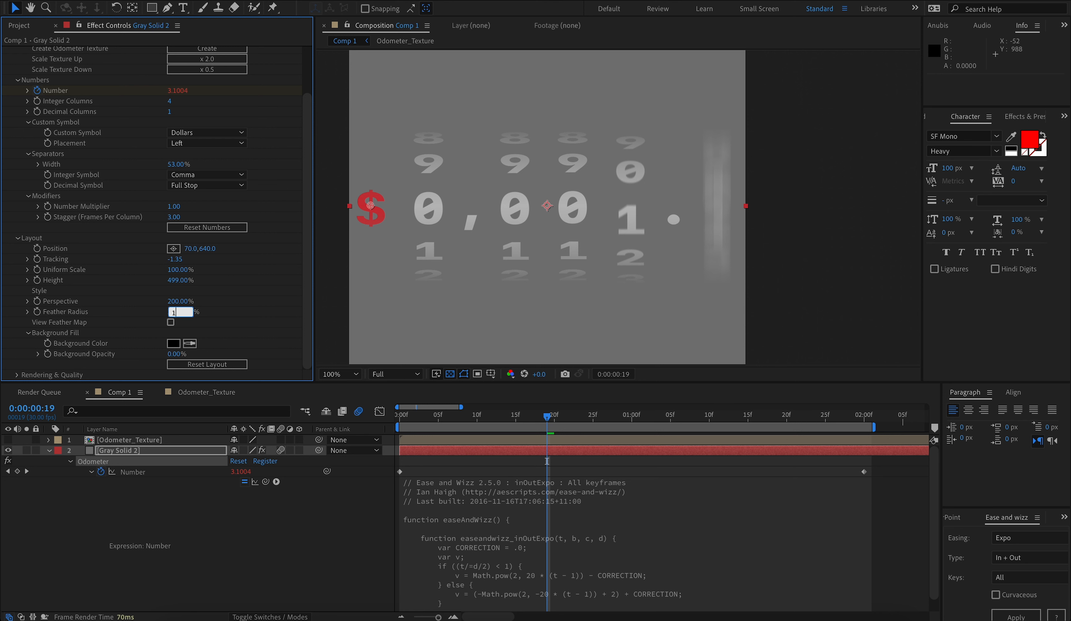
pyautogui.write('100')
pyautogui.press('Return')
pyautogui.click(318, 243)
pyautogui.press('space')
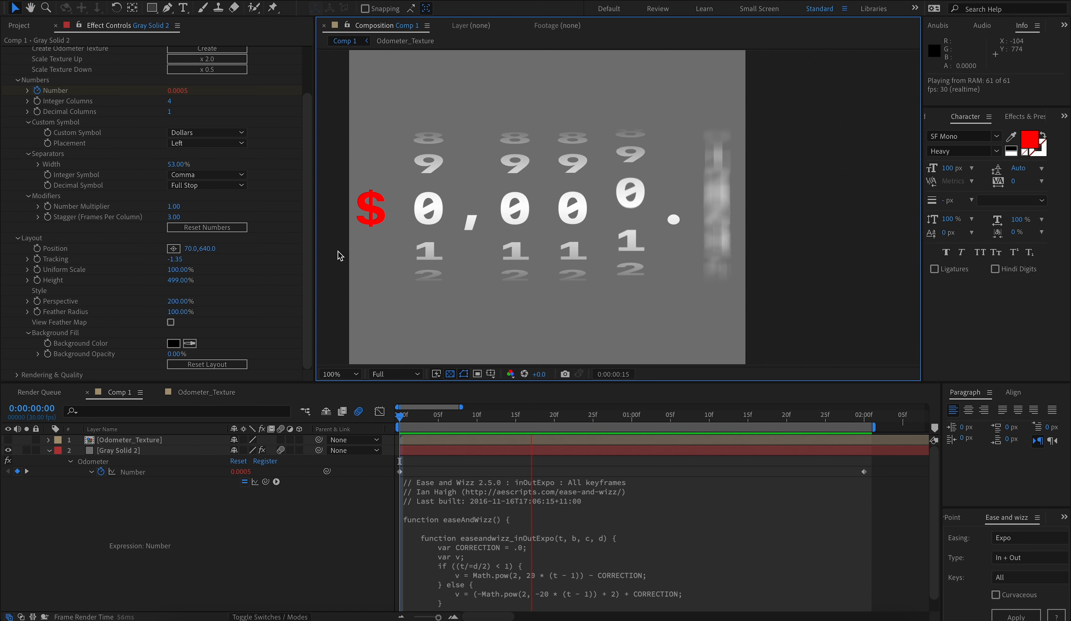
pyautogui.press('space')
# Expand the Rendering & Quality settings, try a different Motion Blur Amount at frame 19, and undo it.
pyautogui.click(16, 374)
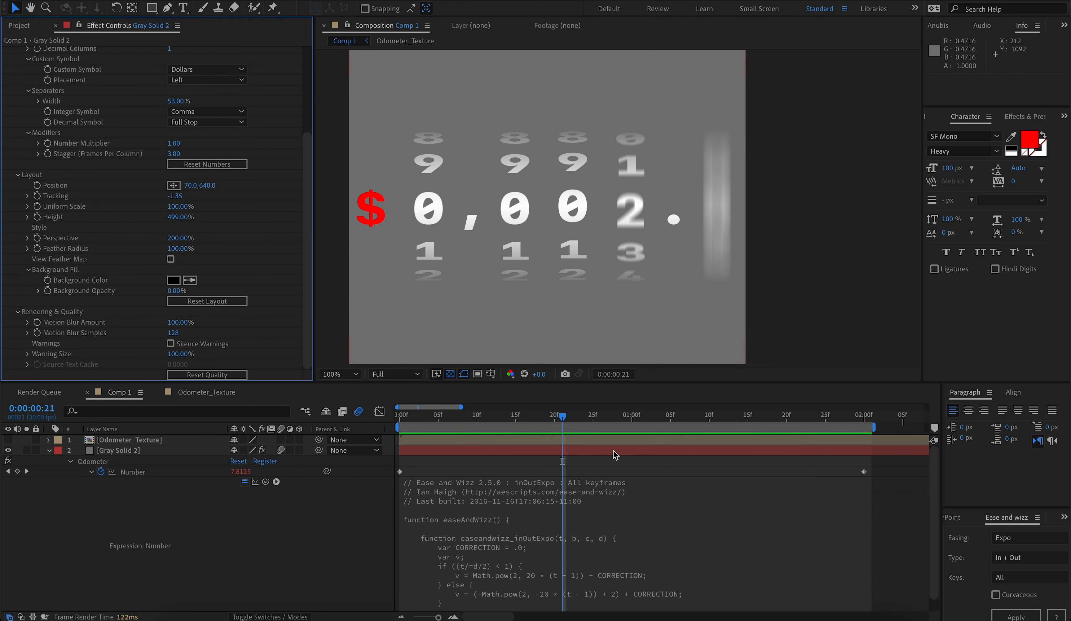
pyautogui.moveTo(549, 418)
pyautogui.mouseDown()
pyautogui.moveTo(473, 420)
pyautogui.moveTo(546, 424)
pyautogui.mouseUp()
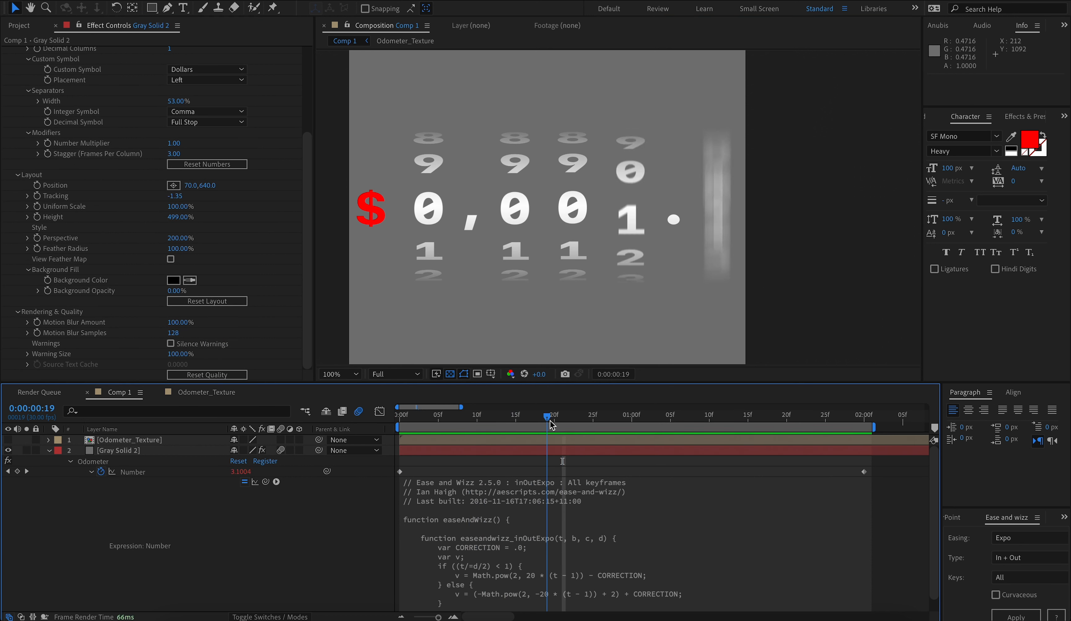
pyautogui.moveTo(174, 325); pyautogui.dragTo(484, 334)
pyautogui.press('super+z')
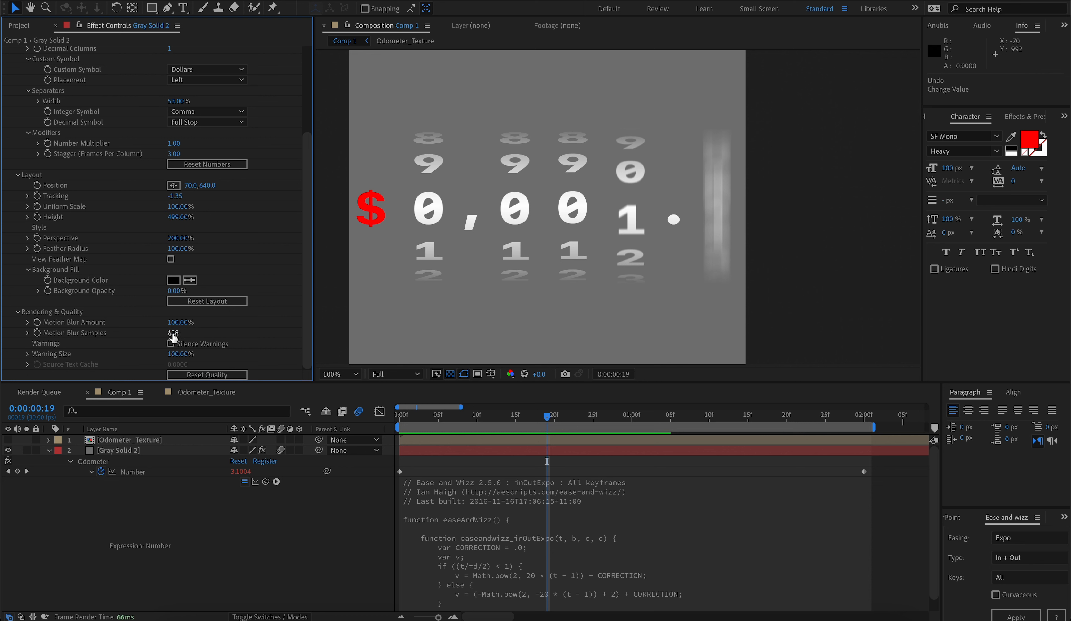
# Set Motion Blur Samples to 1280 and preview the animation.
pyautogui.click(174, 333)
pyautogui.write('0')
pyautogui.press('Return')
pyautogui.press('space')
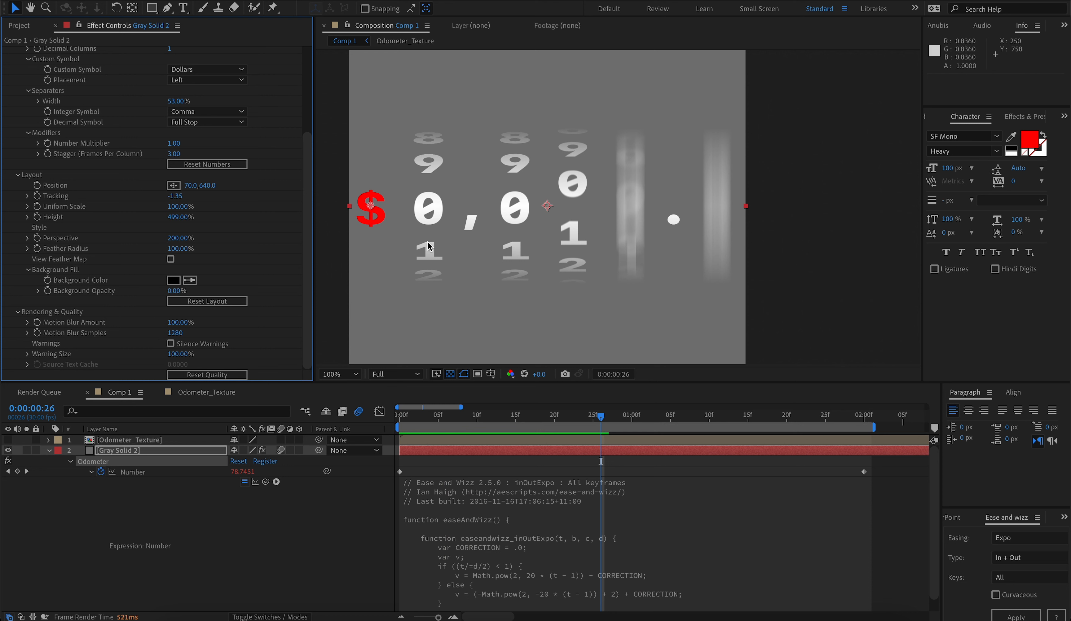
# Set the Odometer's Source Texture to None.
pyautogui.scroll(5, 200, 107)
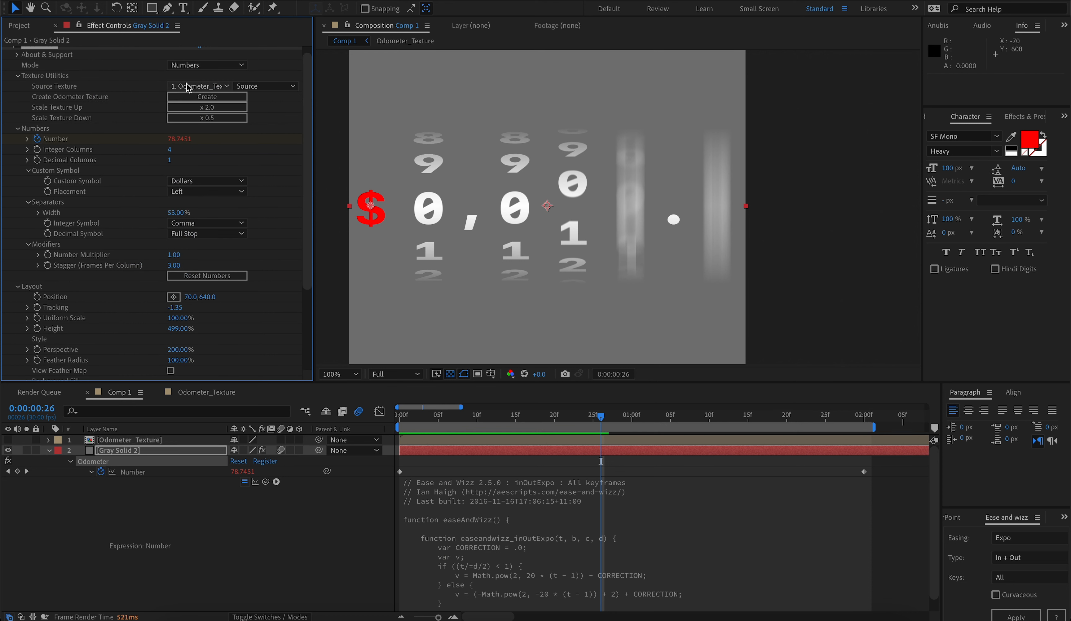
pyautogui.click(188, 87)
pyautogui.click(188, 99)
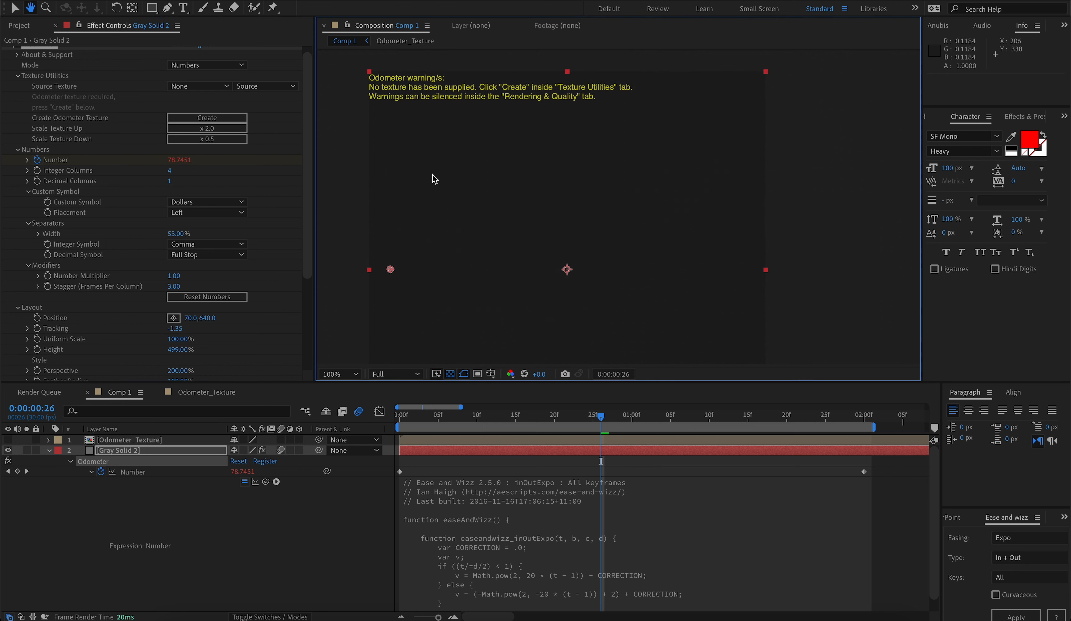
# Turn Silence Warnings on and off again in the Rendering & Quality settings.
pyautogui.scroll(-6, 273, 342)
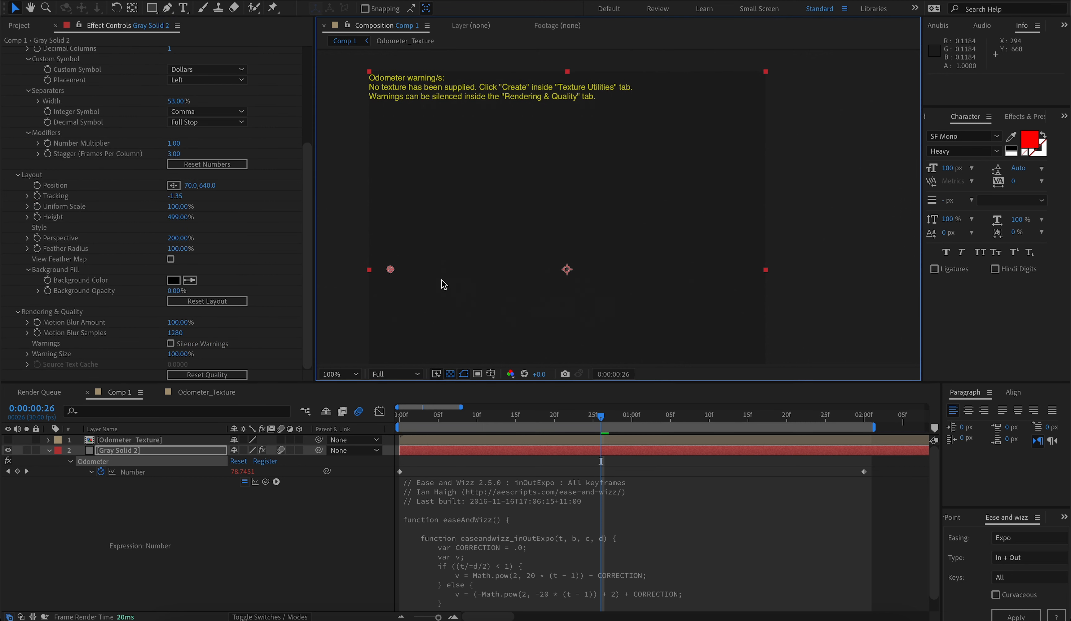
pyautogui.click(170, 343)
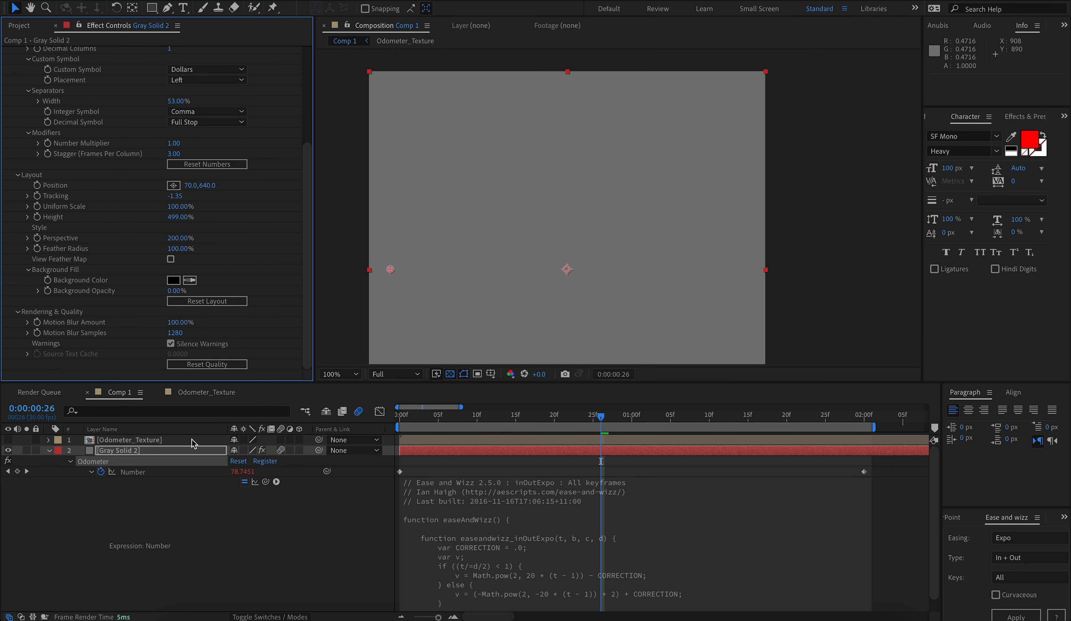
pyautogui.click(170, 343)
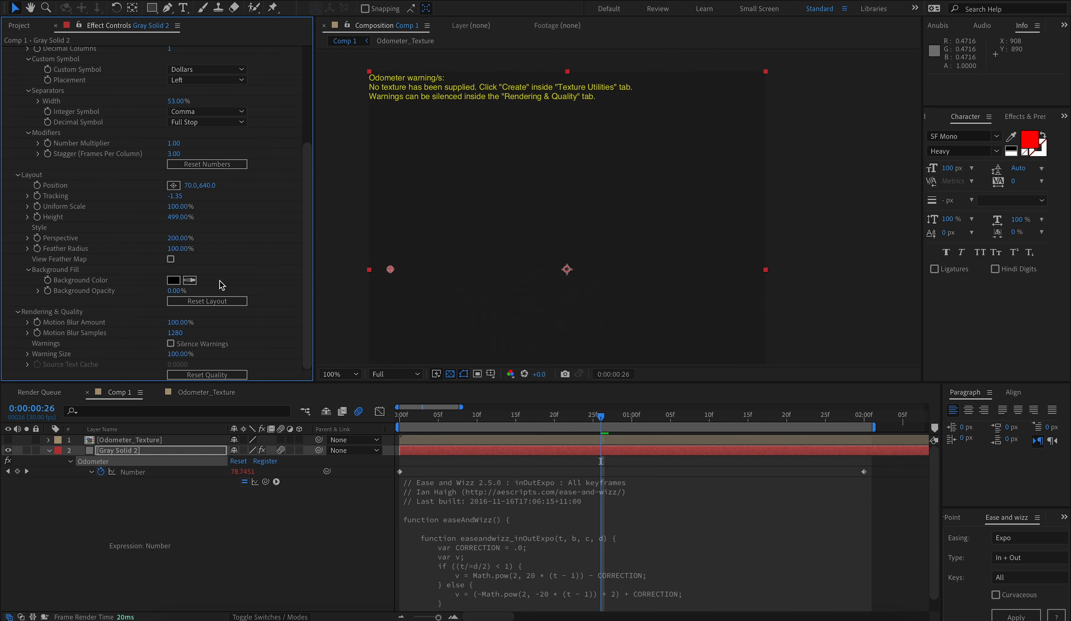
# Look over the Odometer parameters and examine the available Mode options.
pyautogui.scroll(5, 144, 289)
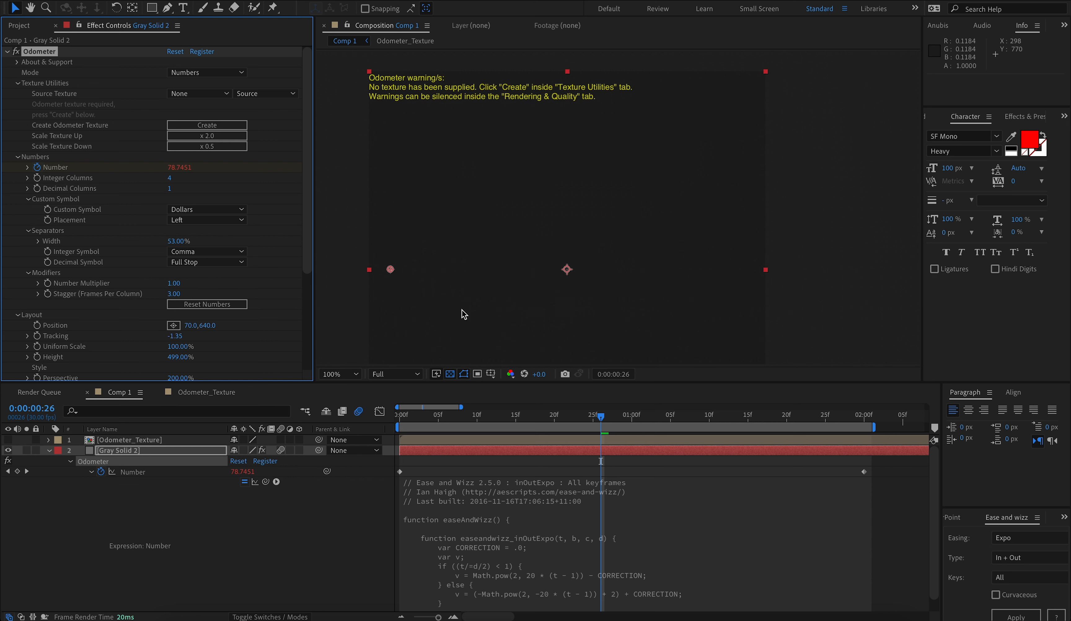
pyautogui.hscroll(2, 455, 305)
pyautogui.scroll(-5, 118, 267)
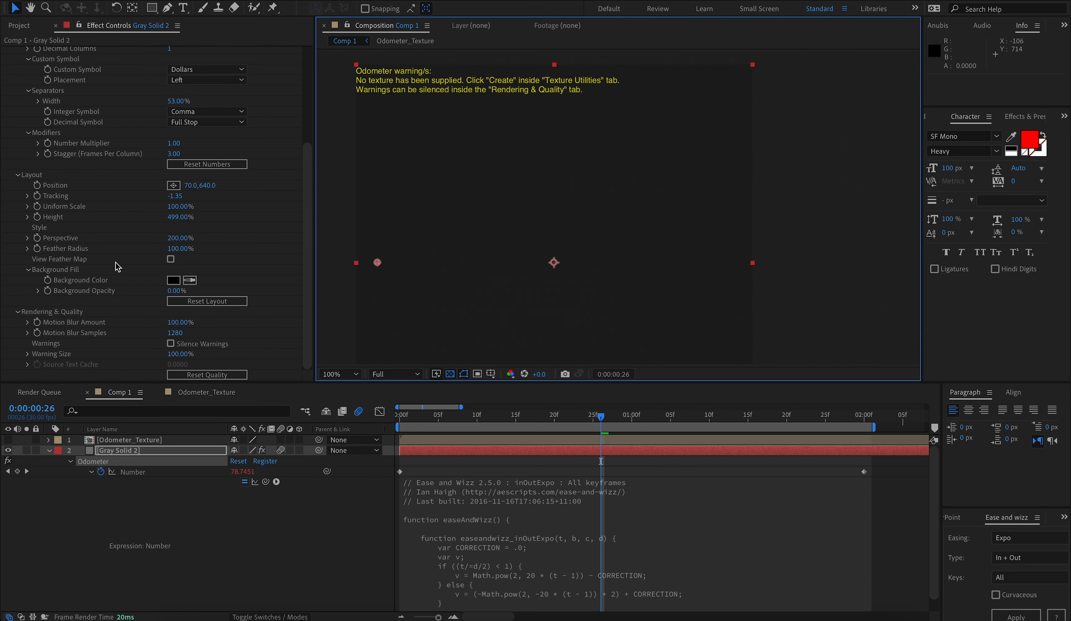
pyautogui.scroll(5, 117, 267)
pyautogui.click(184, 74)
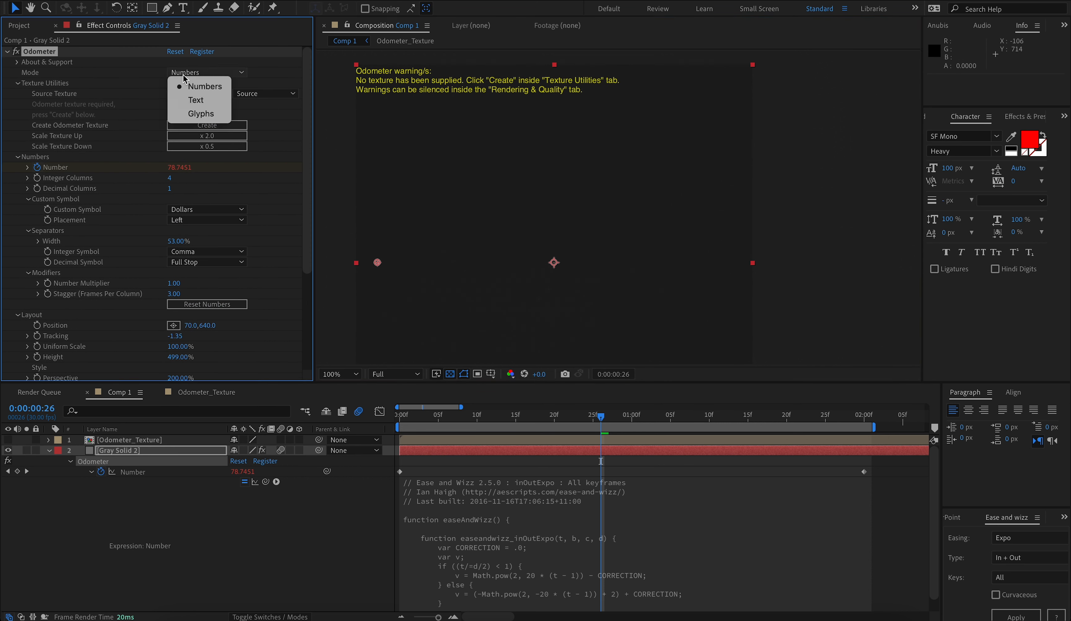
pyautogui.click(196, 88)
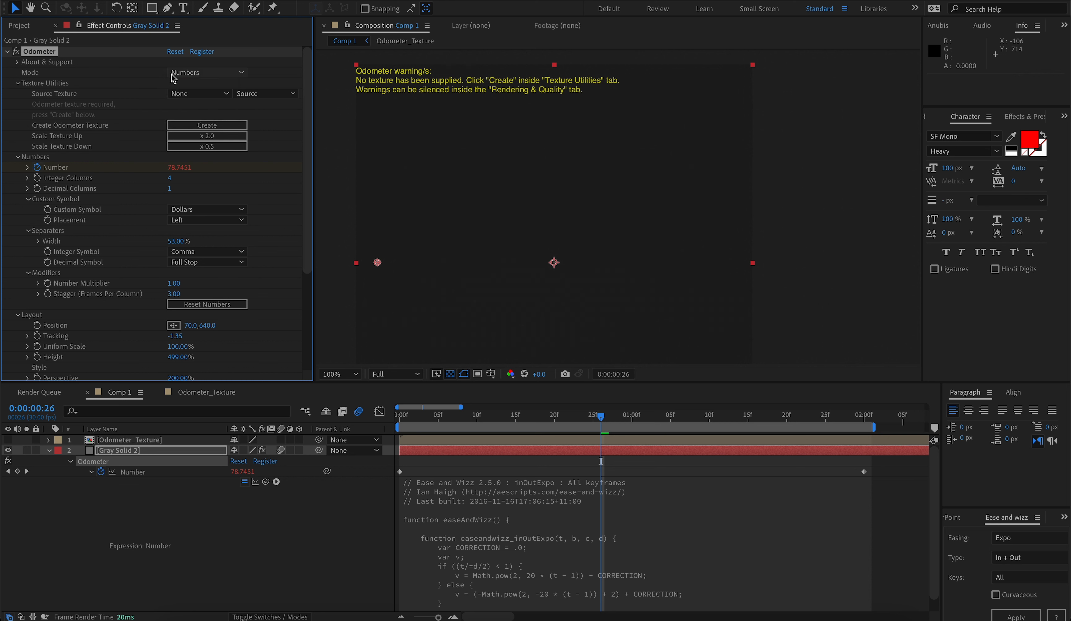
pyautogui.click(174, 76)
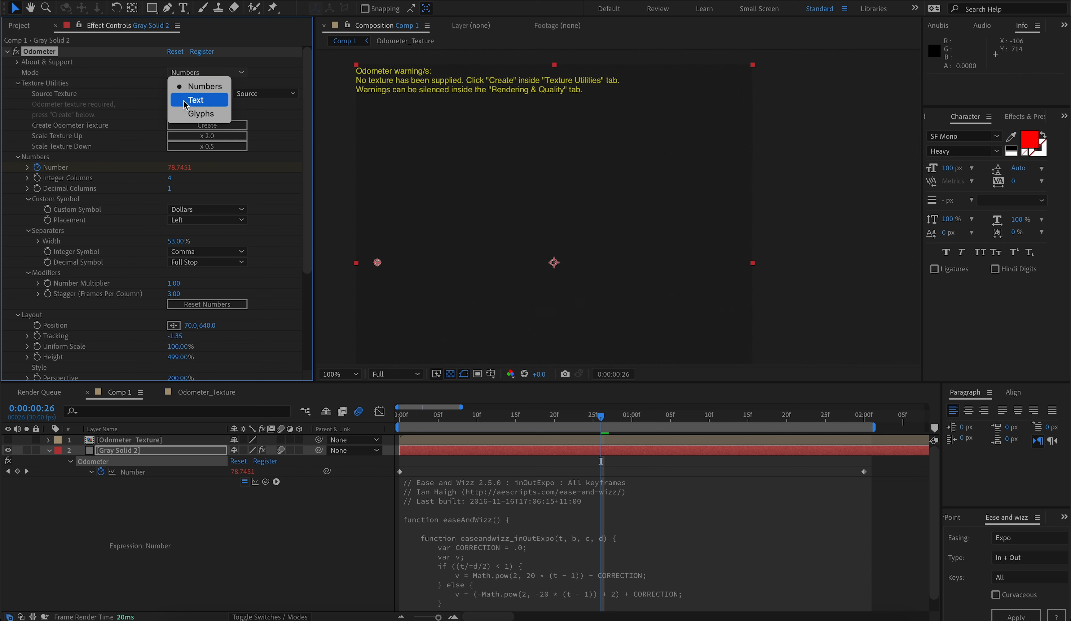
pyautogui.click(145, 108)
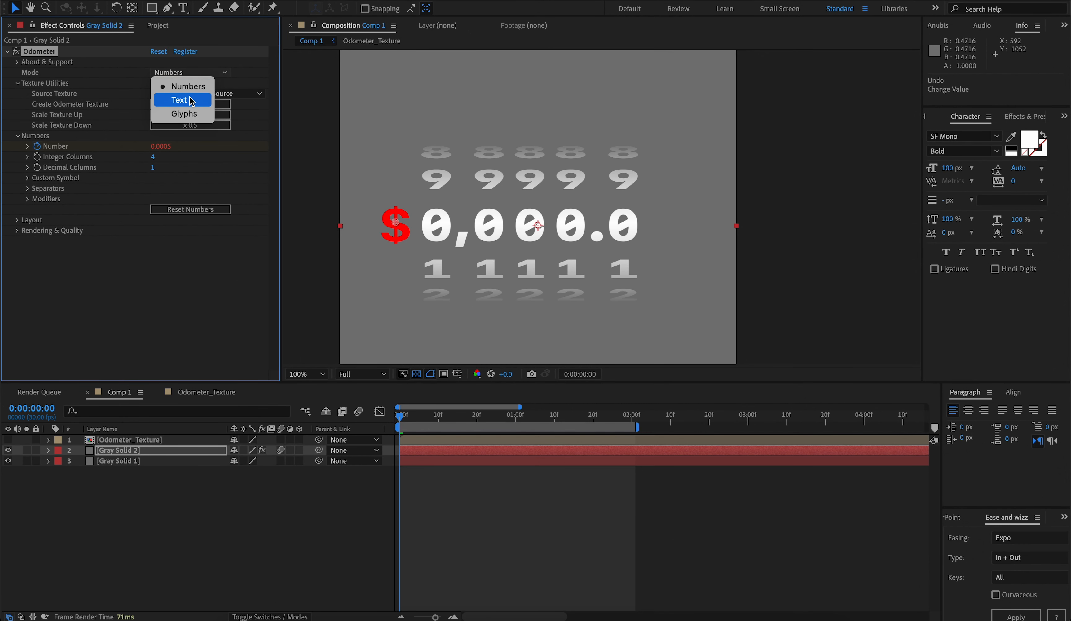
# Switch the Odometer's Mode to Text and preview the animation between the two layer markers.
pyautogui.click(191, 101)
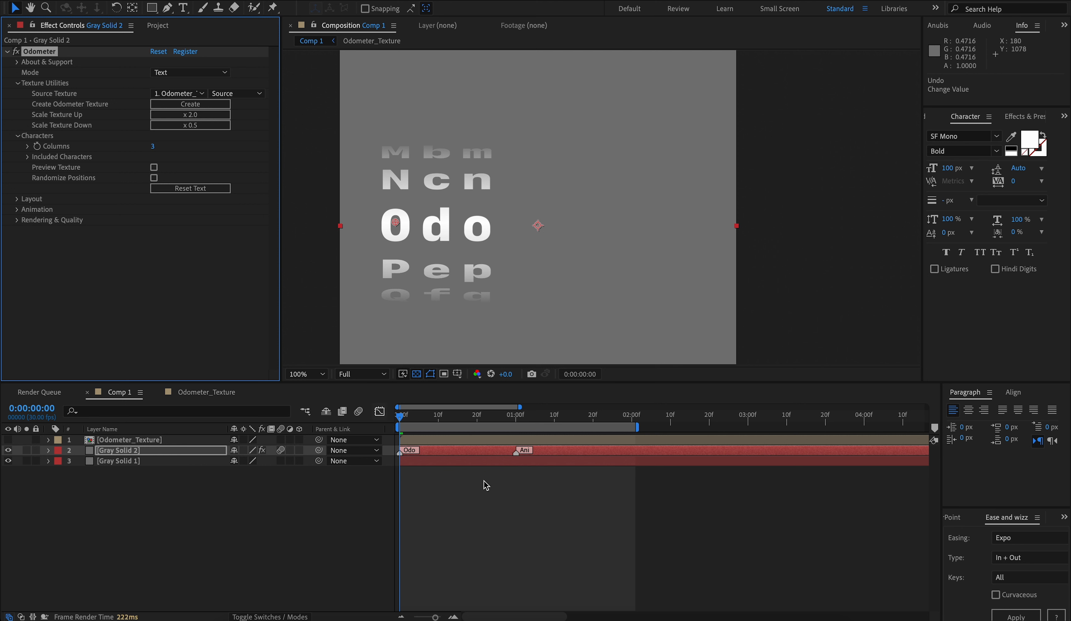
pyautogui.press('k')
pyautogui.press('j')
pyautogui.press('space')
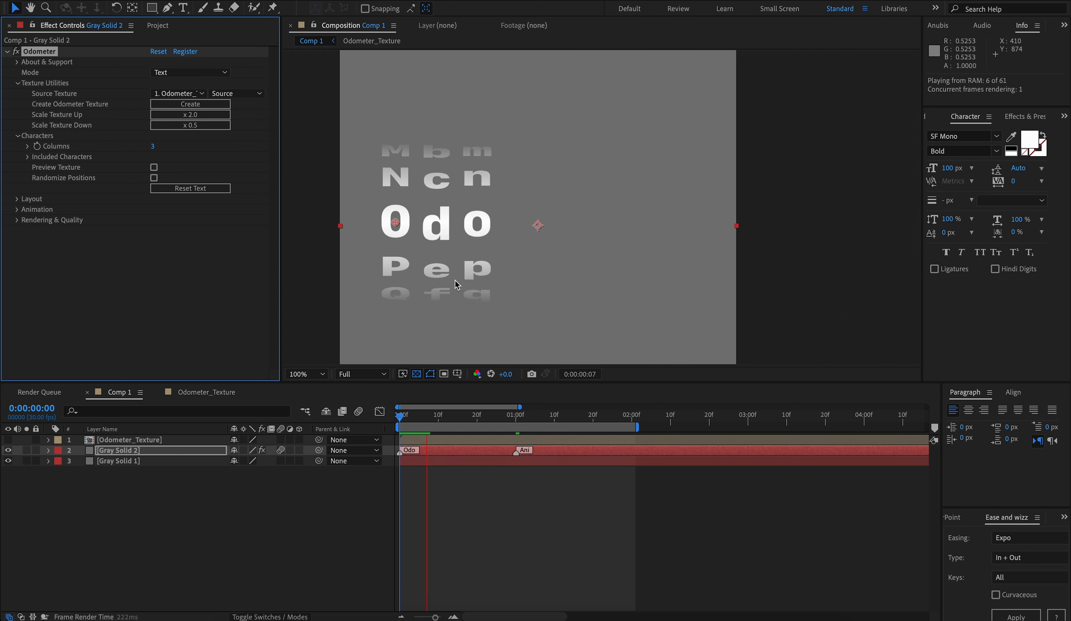
pyautogui.press('space')
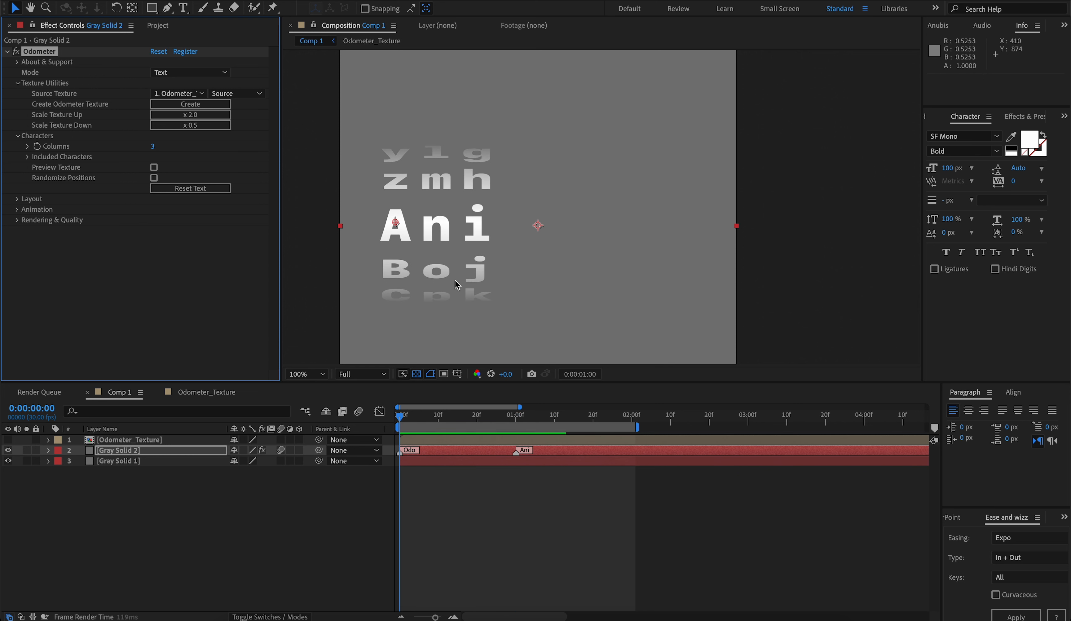
# Set the first Gray Solid 2 layer marker's comment to "HELLO." and the second marker's comment to "WORLD.".
pyautogui.doubleClick(408, 450)
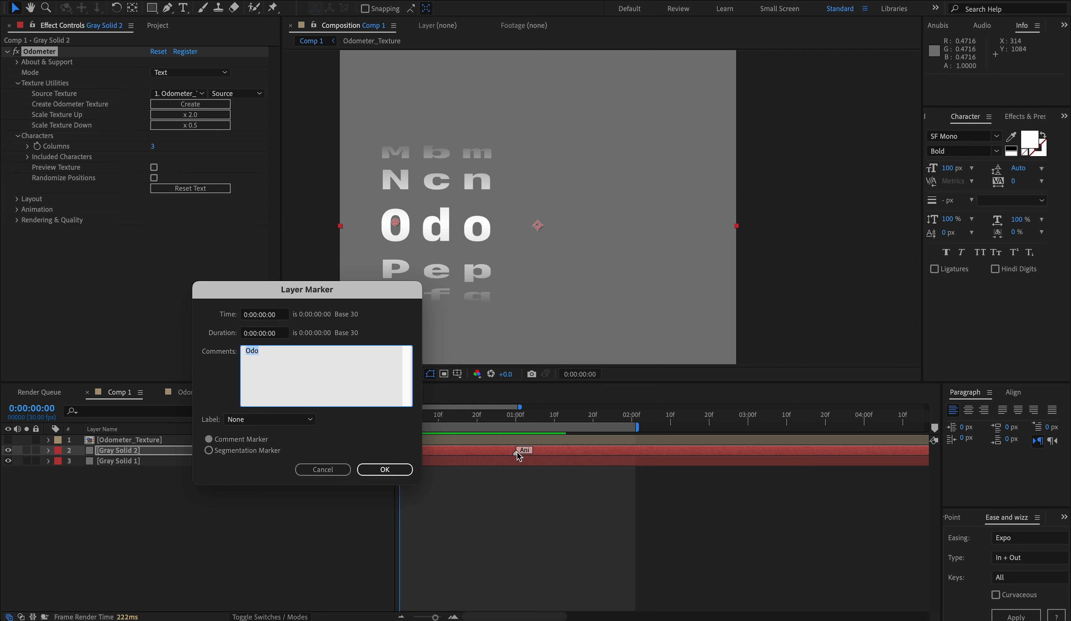
pyautogui.moveTo(351, 299); pyautogui.dragTo(252, 402)
pyautogui.write('HELLO.')
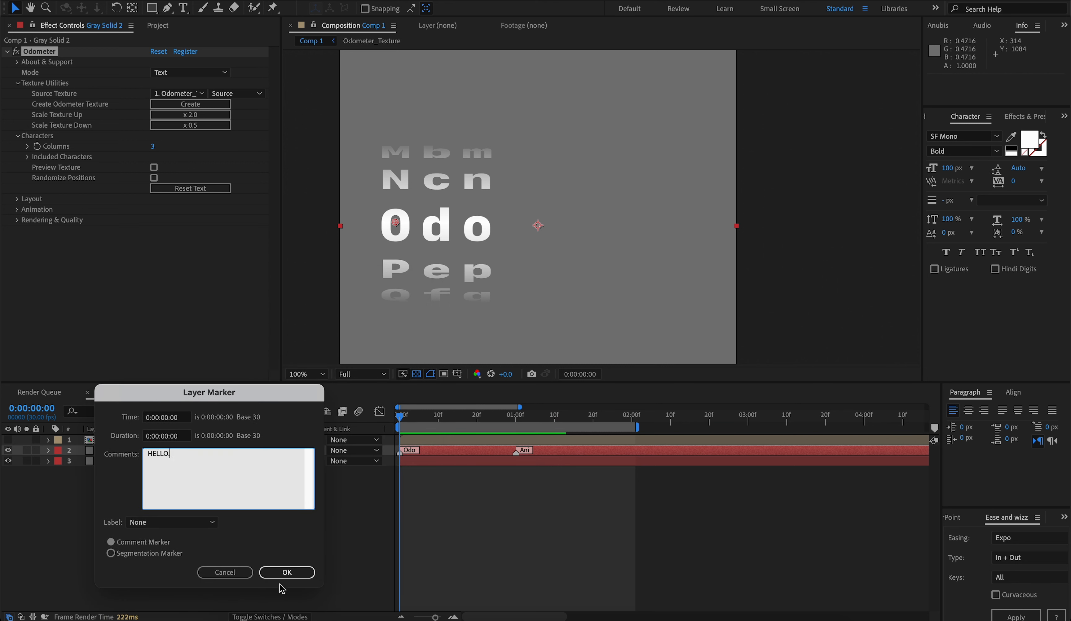
pyautogui.click(287, 572)
pyautogui.doubleClick(516, 450)
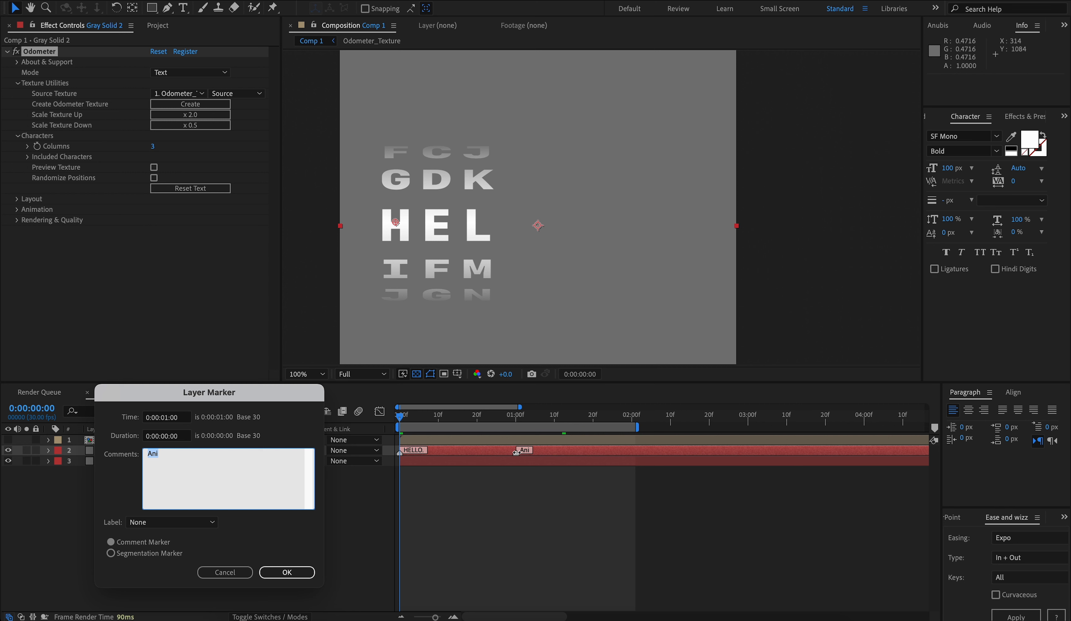
pyautogui.write('WORLD')
pyautogui.click(275, 572)
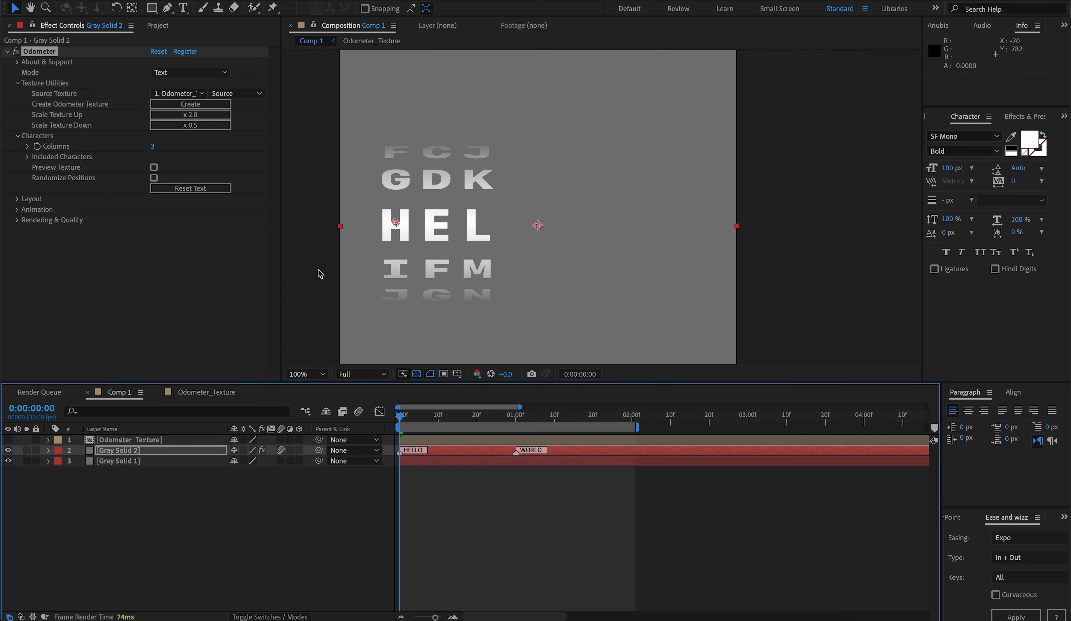
# Set the number of Columns in the Odometer's Characters settings to 6.
pyautogui.click(153, 147)
pyautogui.write('6')
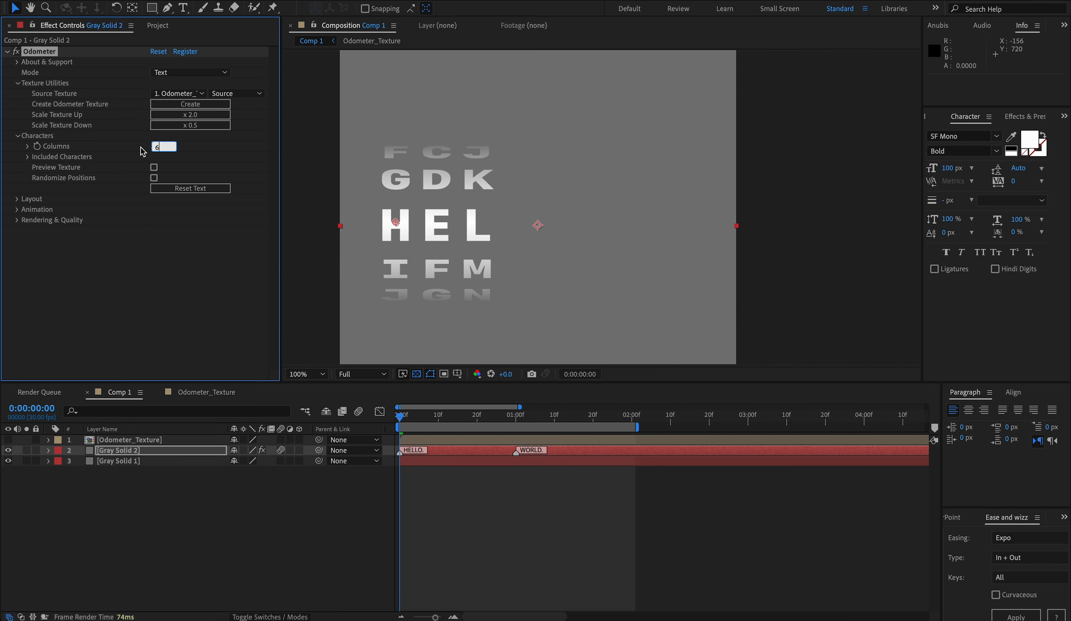
pyautogui.press('Return')
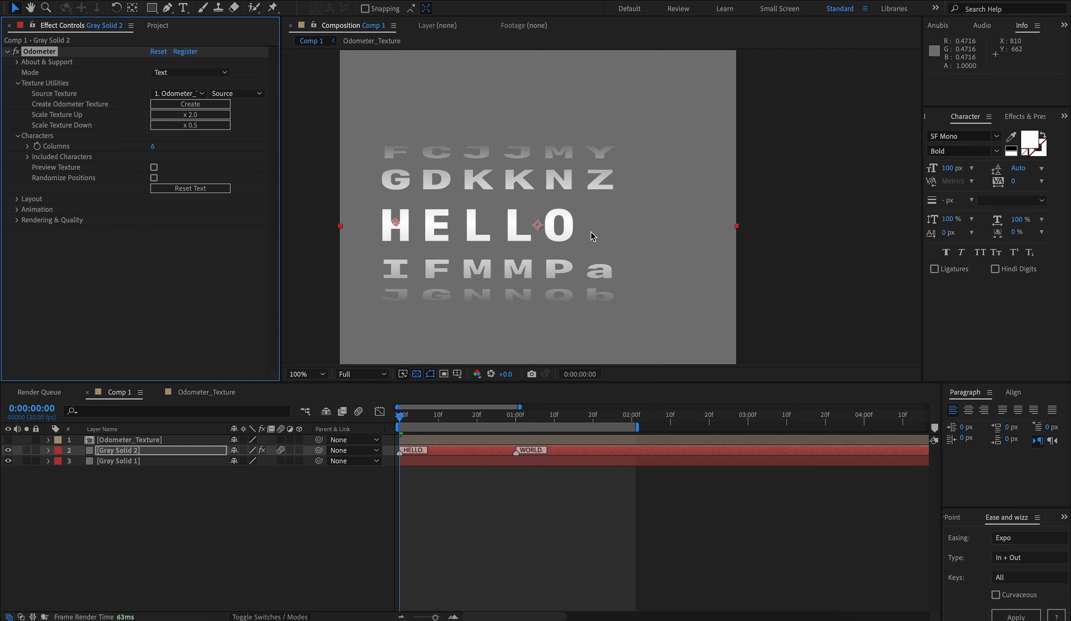
# Examine the Included Characters options, the character grid in the Odometer_Texture composition, and the comment of the first layer marker.
pyautogui.click(27, 157)
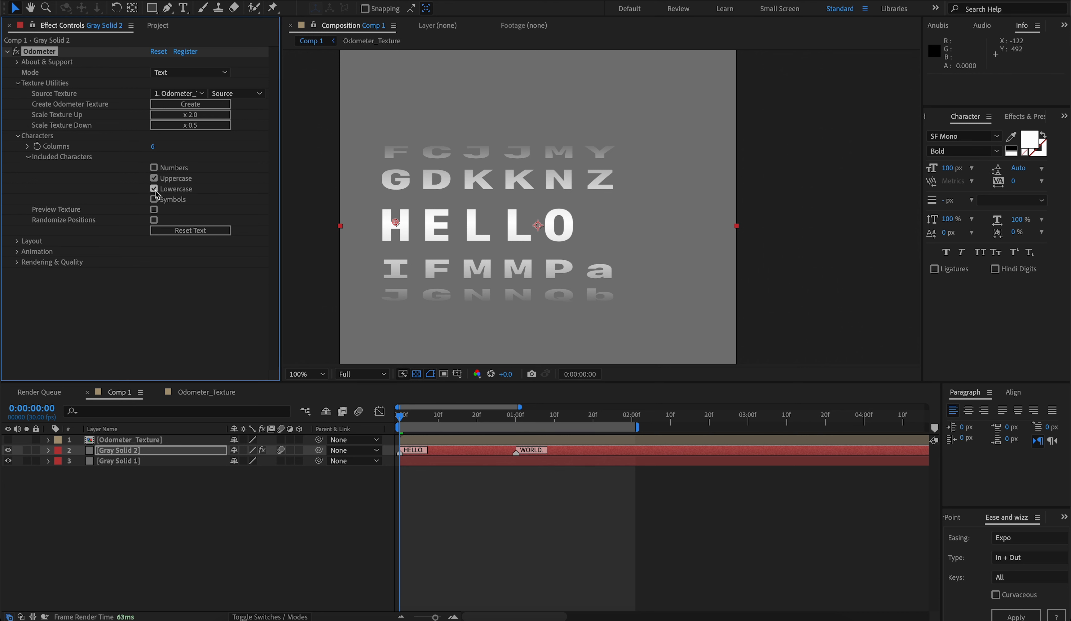
pyautogui.click(194, 391)
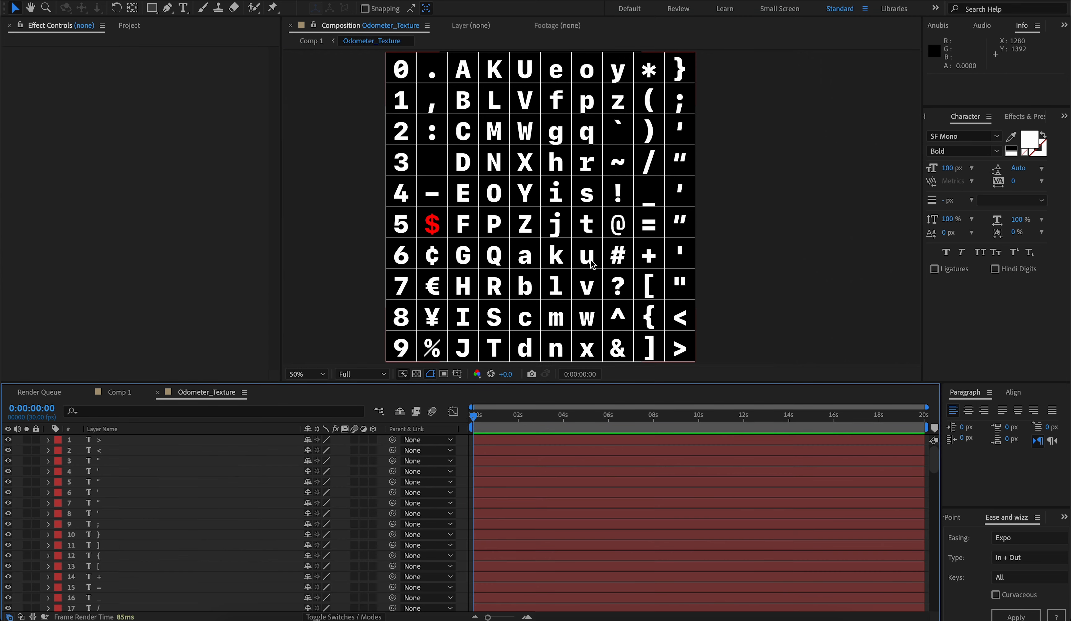
pyautogui.click(318, 46)
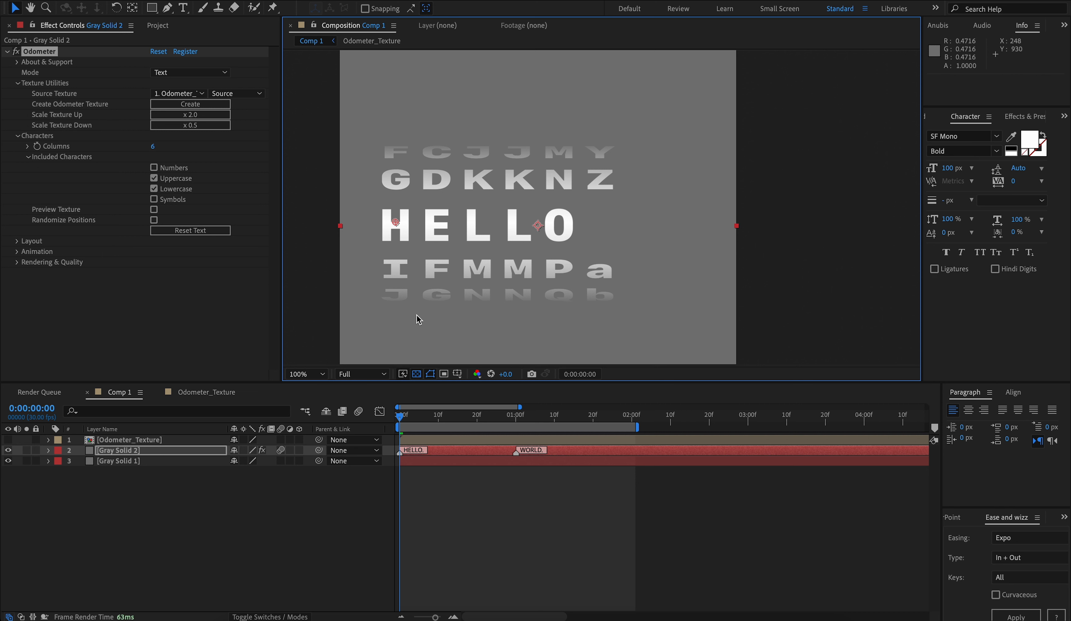
pyautogui.doubleClick(401, 451)
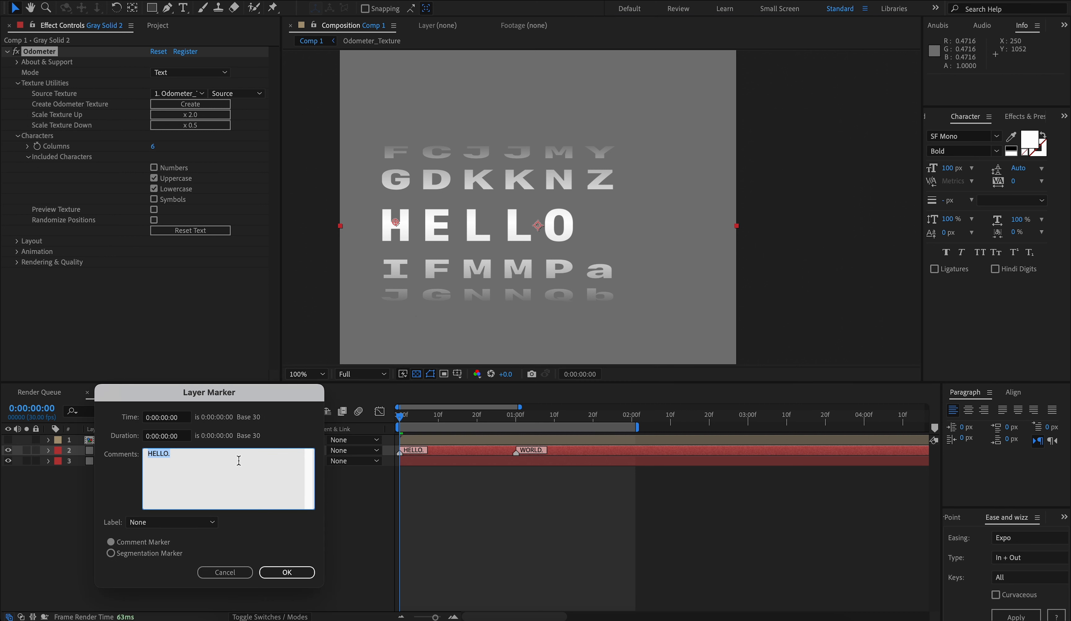
pyautogui.click(279, 571)
pyautogui.moveTo(399, 416)
pyautogui.mouseDown()
pyautogui.moveTo(508, 420)
pyautogui.moveTo(390, 412)
pyautogui.mouseUp()
# Preview the Odometer's texture strip, shift it with Preview Offset Vertical to inspect the characters, and reset the offset to 0.
pyautogui.click(154, 209)
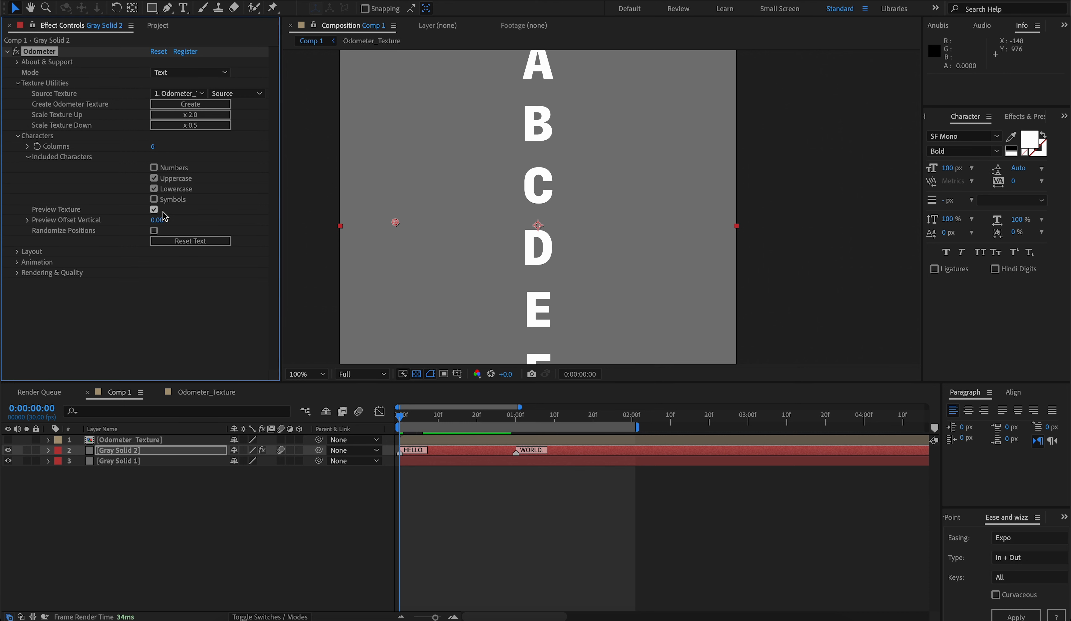
pyautogui.scroll(-2, 597, 250)
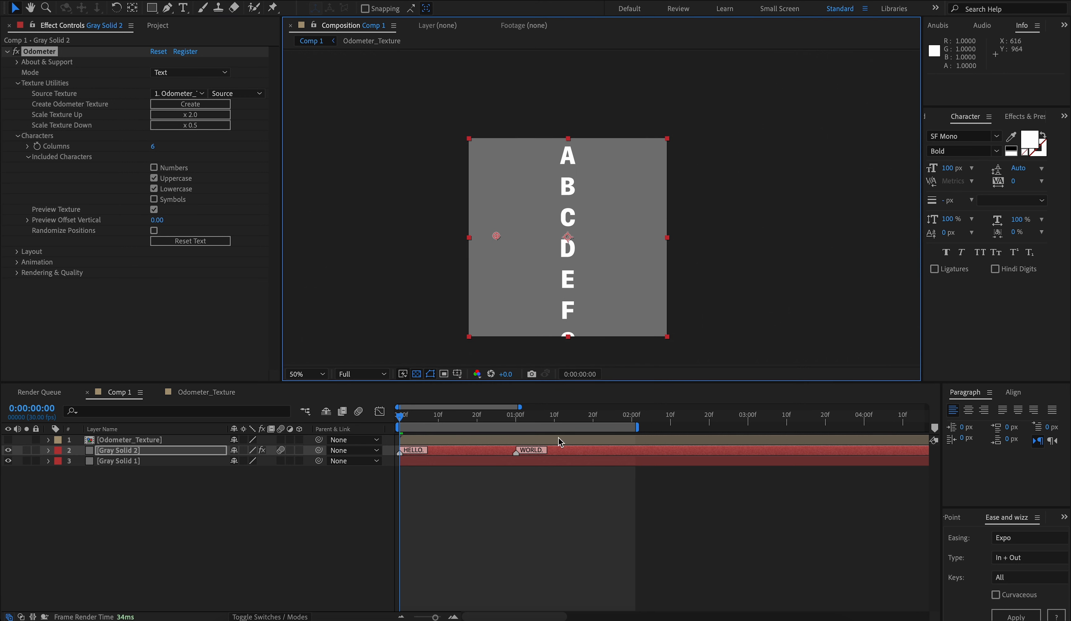
pyautogui.moveTo(157, 219); pyautogui.dragTo(697, 245)
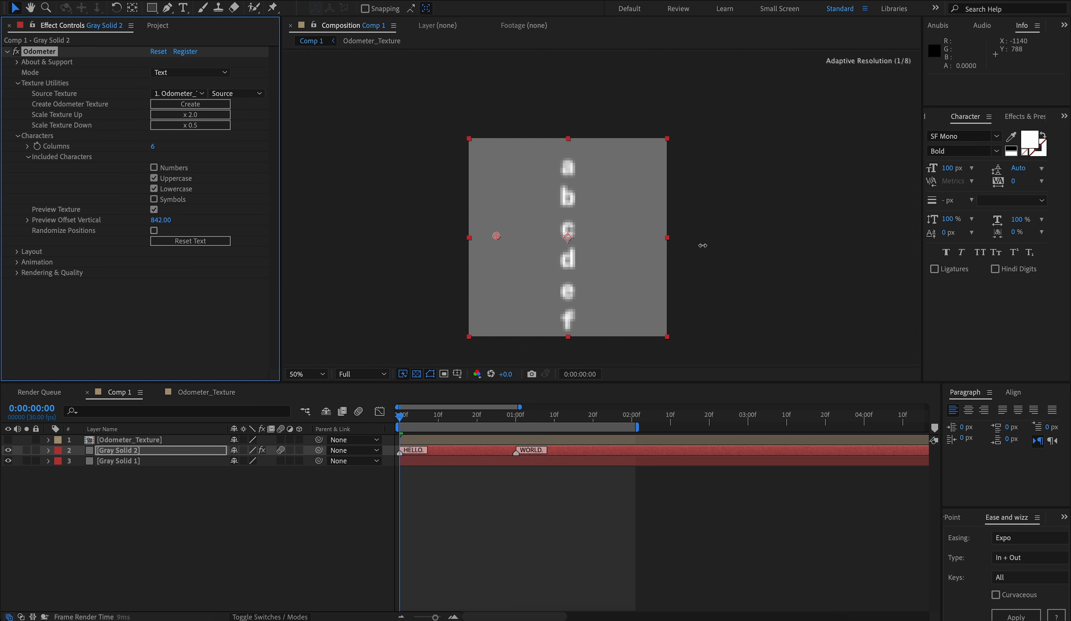
pyautogui.click(157, 220)
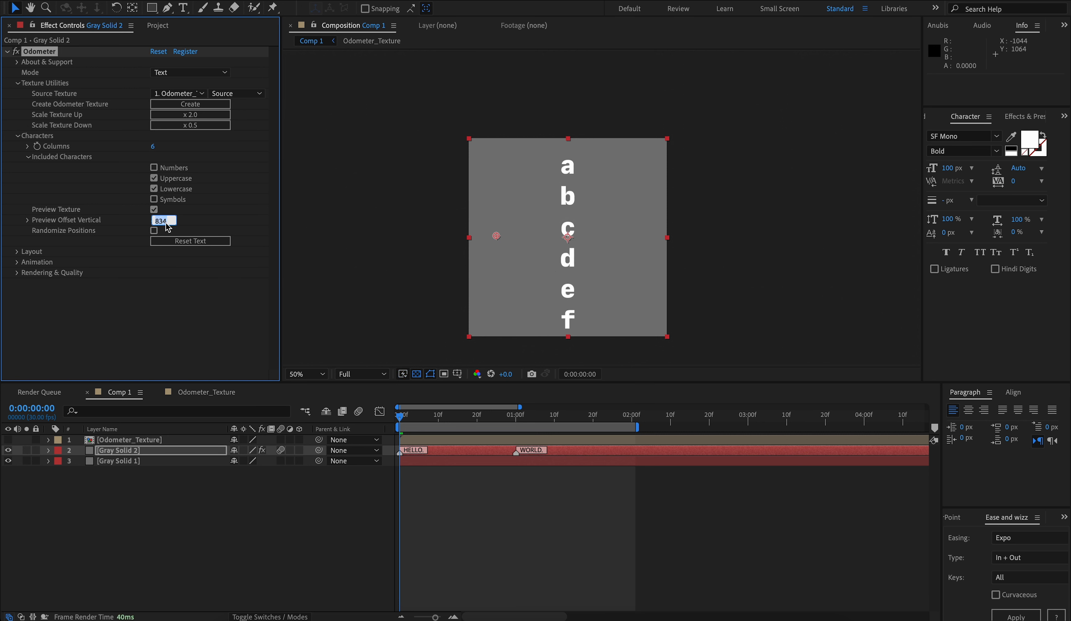
pyautogui.write('0')
pyautogui.press('Return')
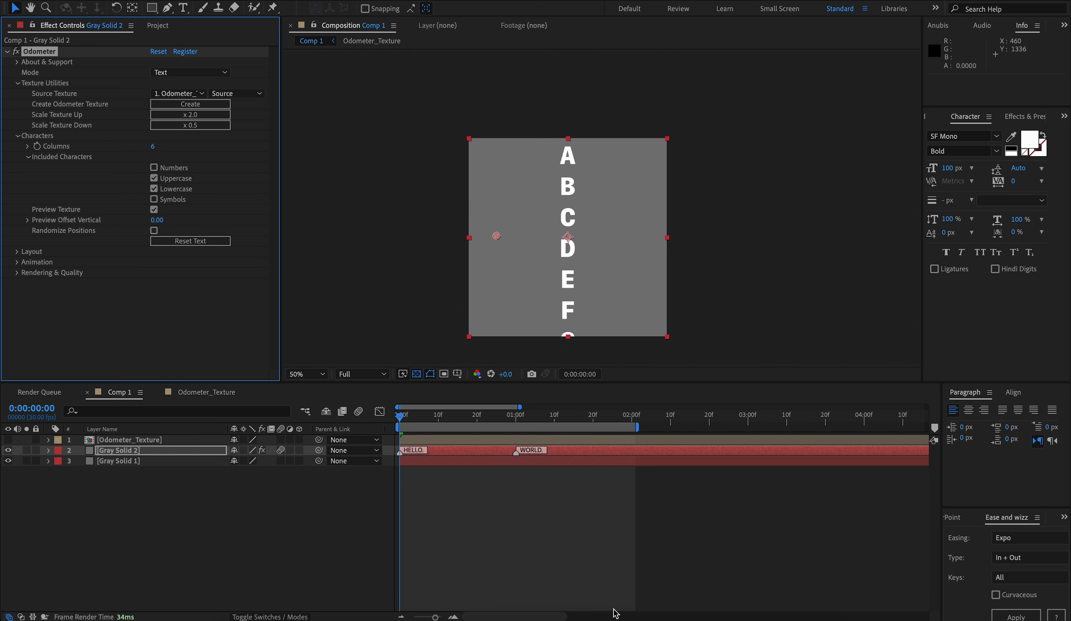
pyautogui.scroll(1, 606, 194)
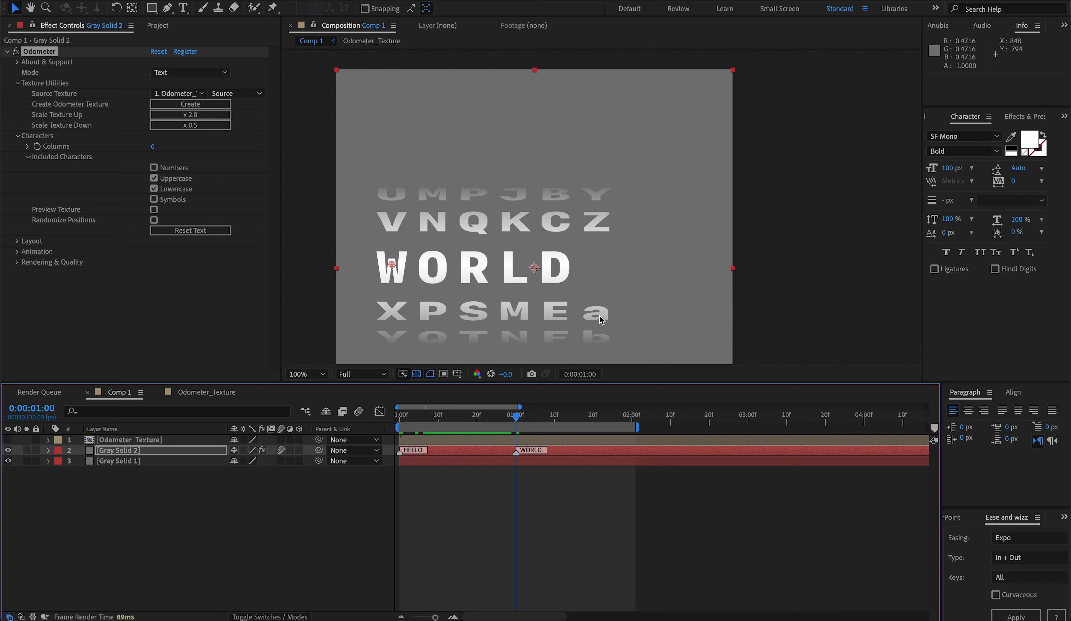
# Exclude Lowercase and include Symbols in the Odometer's Included Characters, and compare with the Odometer_Texture character grid.
pyautogui.click(154, 188)
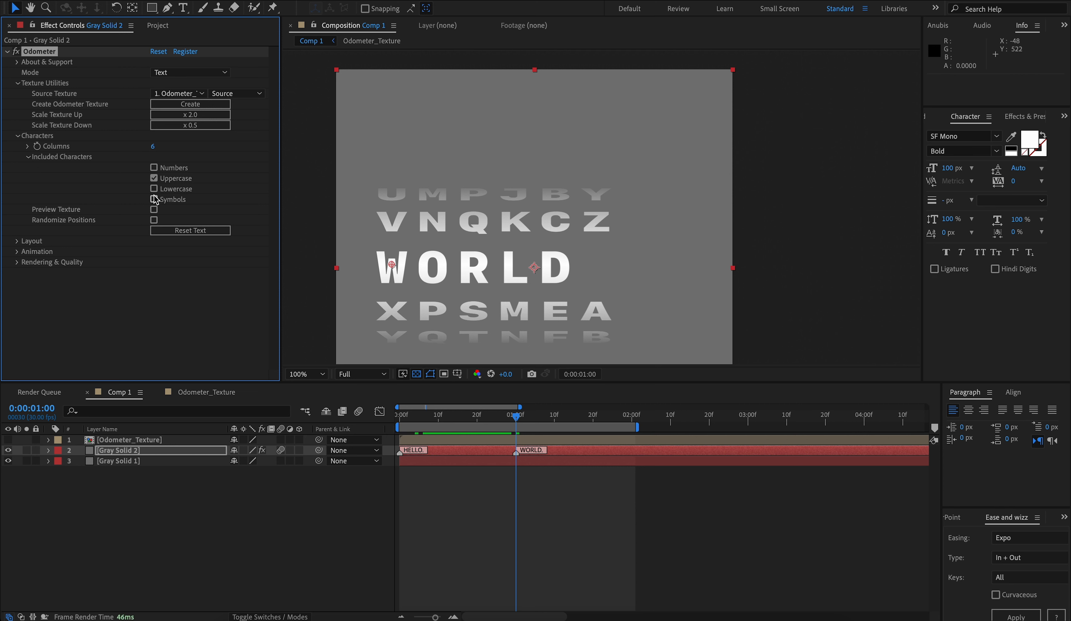
pyautogui.click(154, 199)
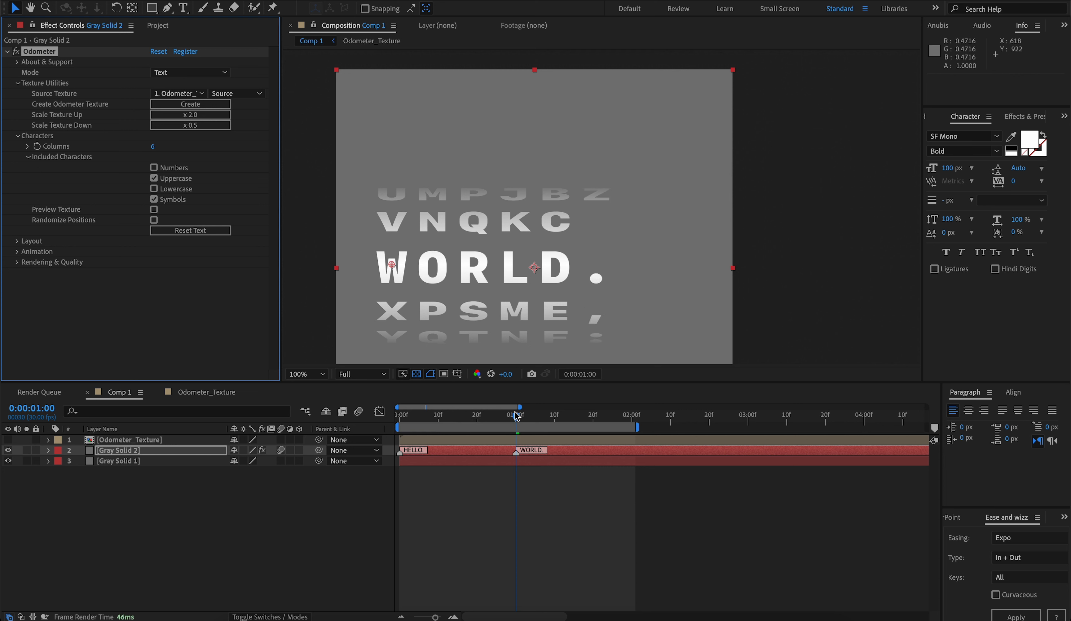
pyautogui.moveTo(516, 417)
pyautogui.mouseDown()
pyautogui.moveTo(489, 420)
pyautogui.moveTo(519, 422)
pyautogui.mouseUp()
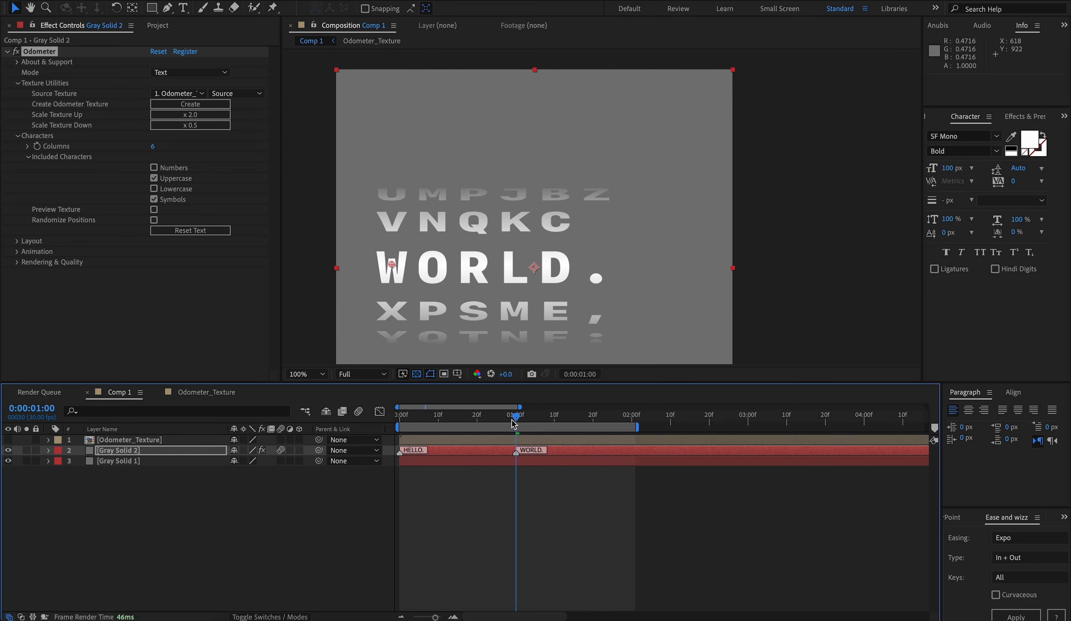
pyautogui.click(206, 392)
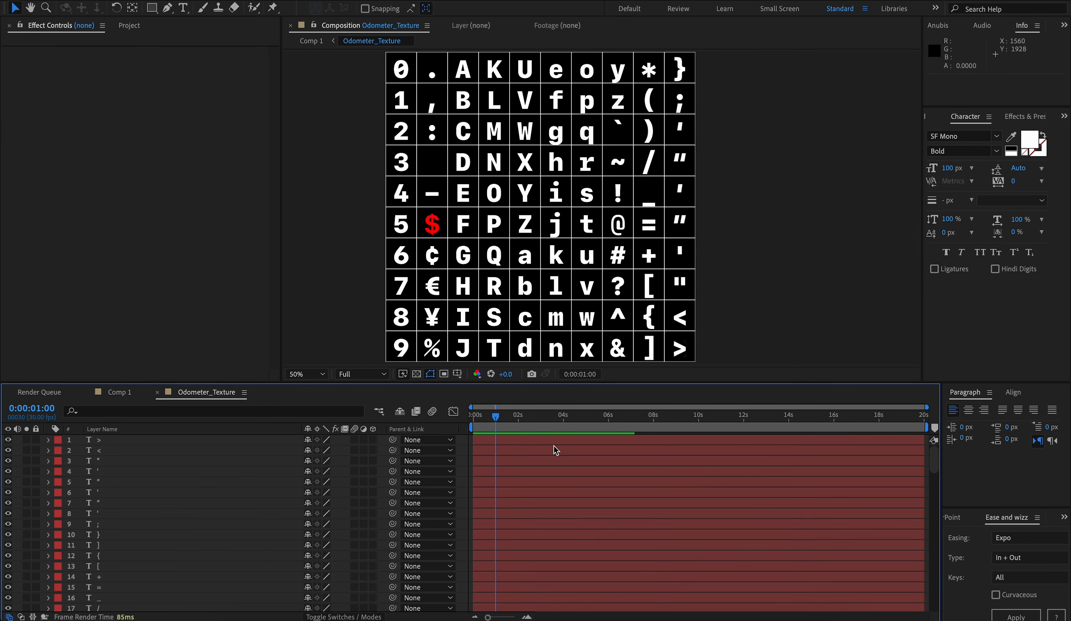
pyautogui.click(119, 392)
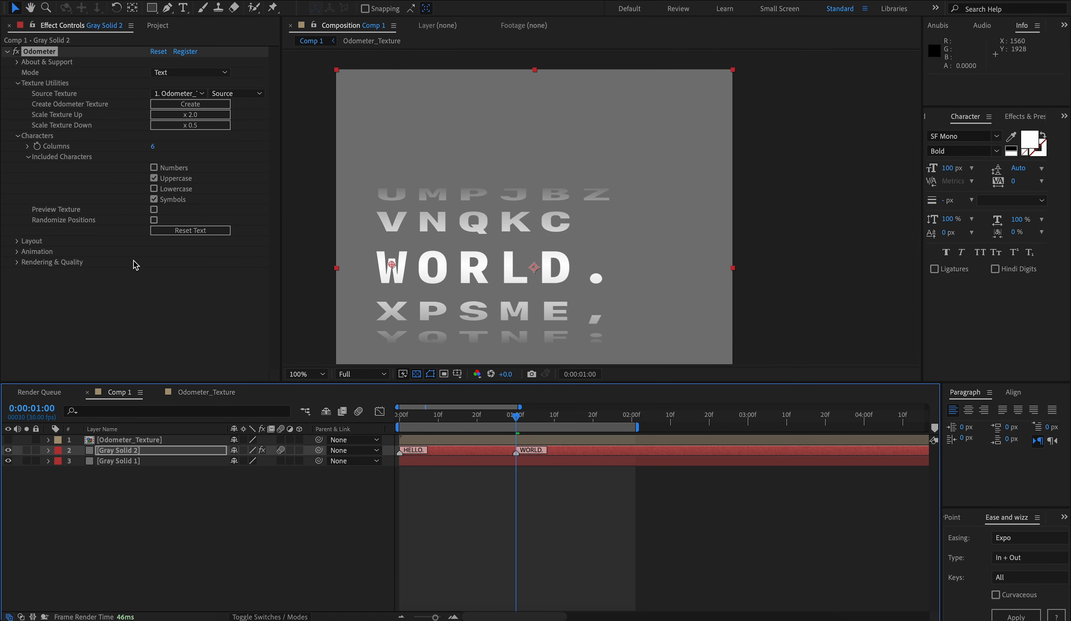
# Turn Randomize Positions on and off again, and exclude Symbols from the Included Characters.
pyautogui.click(154, 219)
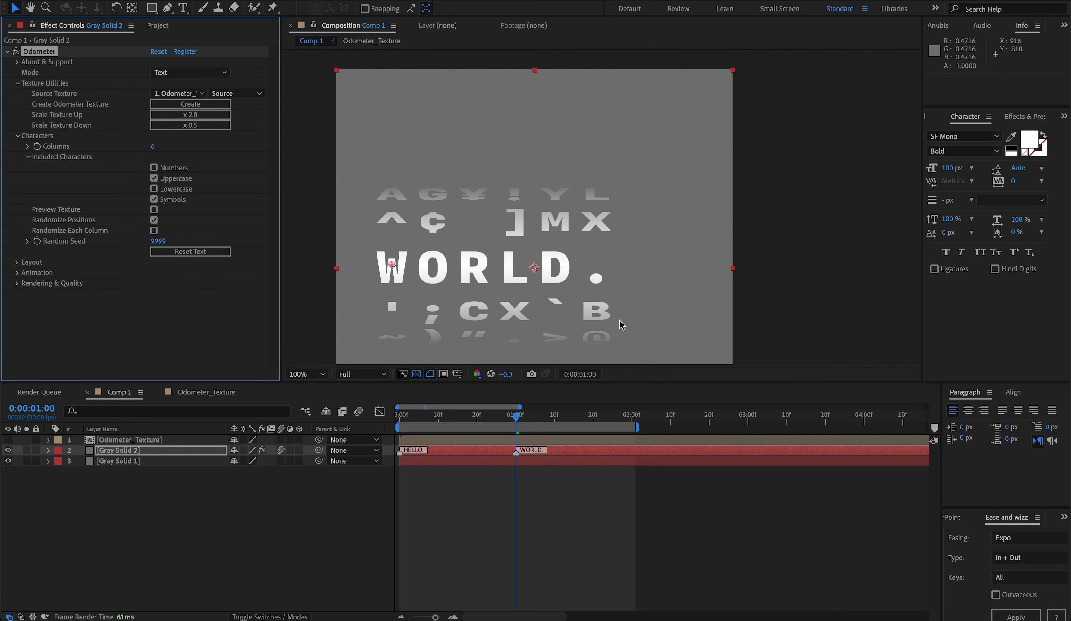
pyautogui.click(163, 221)
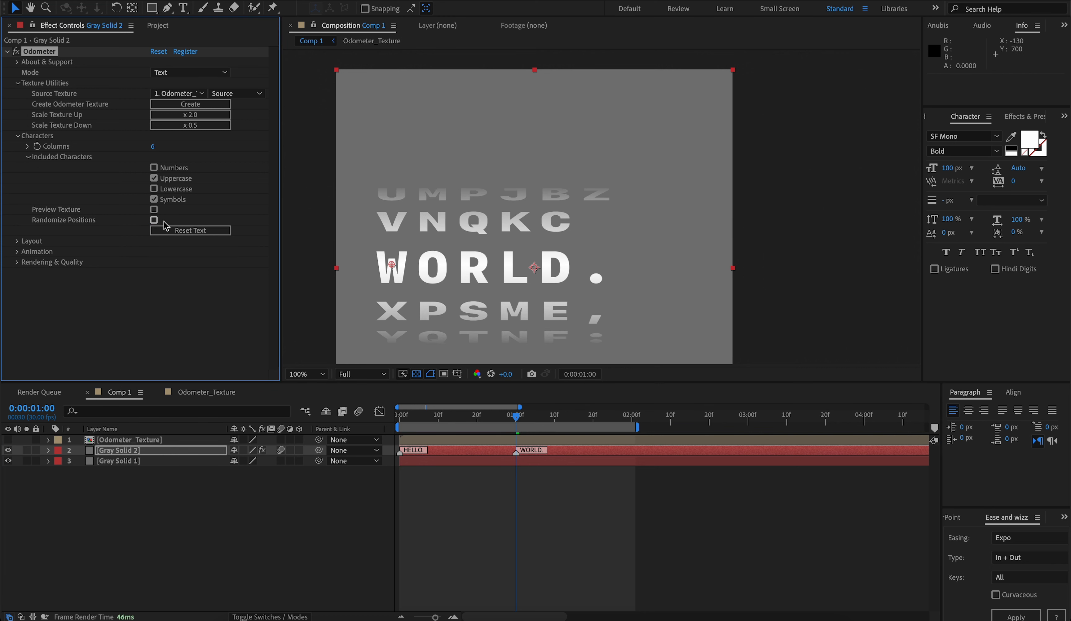
pyautogui.click(178, 201)
# Replace the letter Q with a period in the Odometer_Texture composition's character grid.
pyautogui.doubleClick(154, 441)
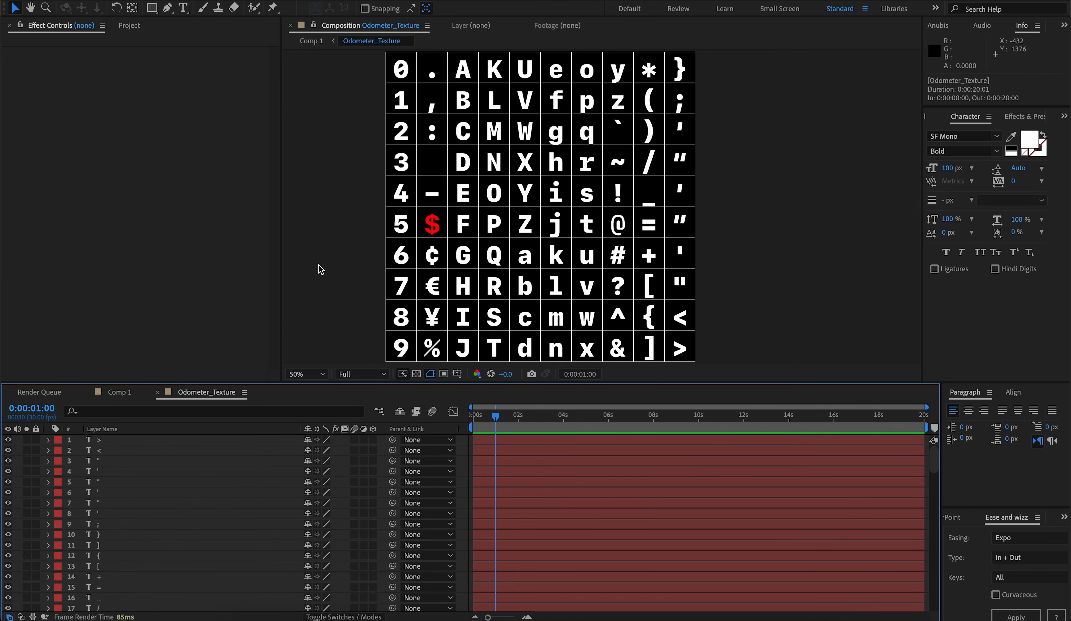
pyautogui.doubleClick(493, 256)
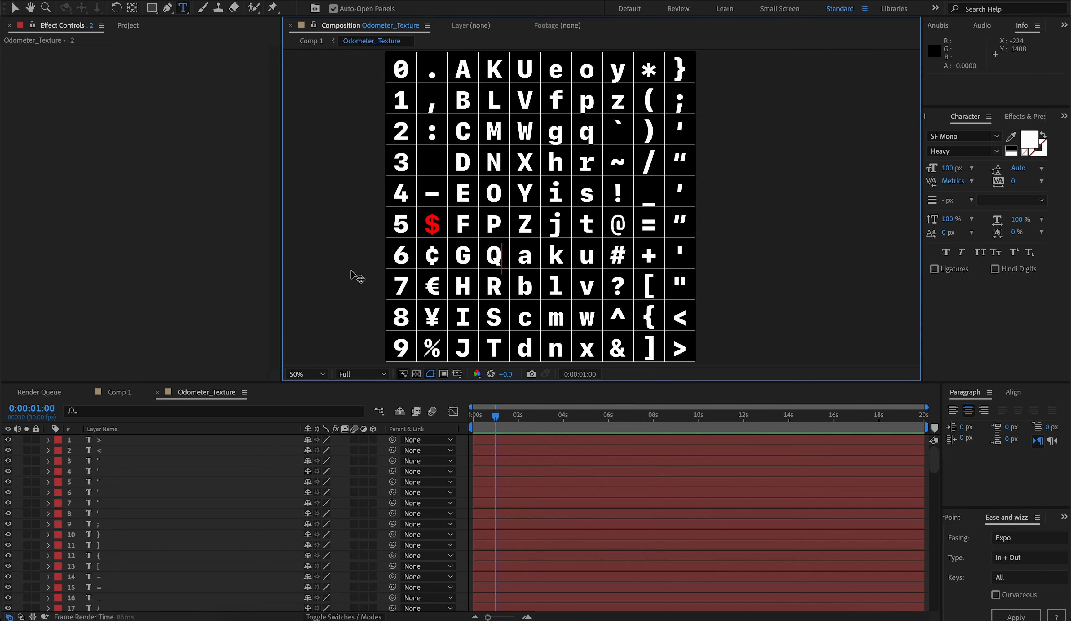
pyautogui.hotkey('ctrl', 'a')
pyautogui.write('.')
pyautogui.press('Escape')
pyautogui.press('v')
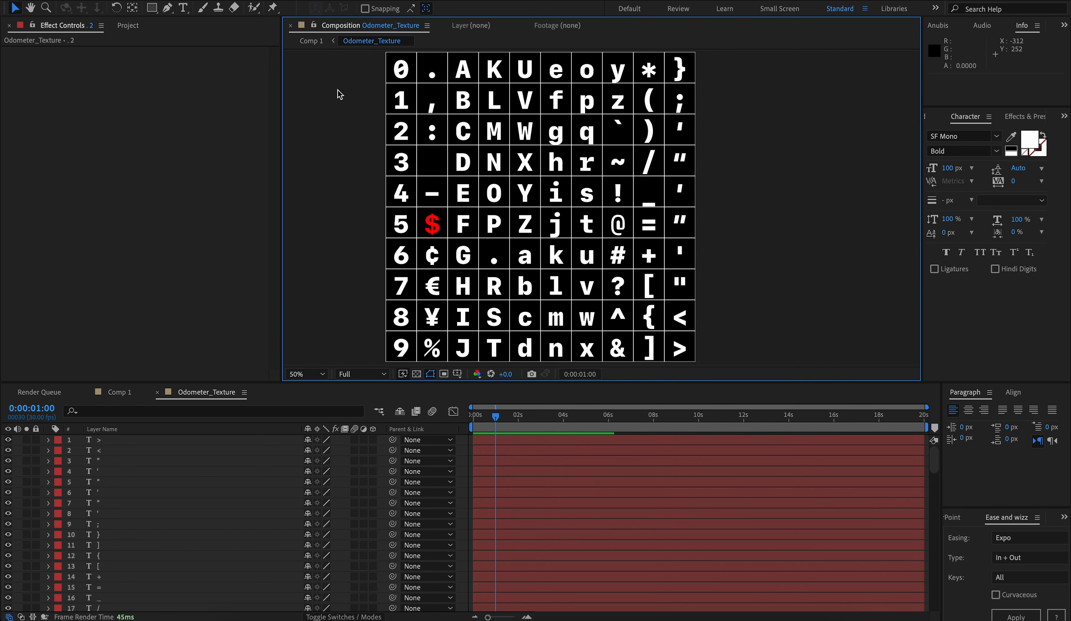
# In Comp 1, change the second layer marker's comment to "WORLDQ" and the first marker's comment to "HELLOQ".
pyautogui.click(311, 41)
pyautogui.doubleClick(516, 452)
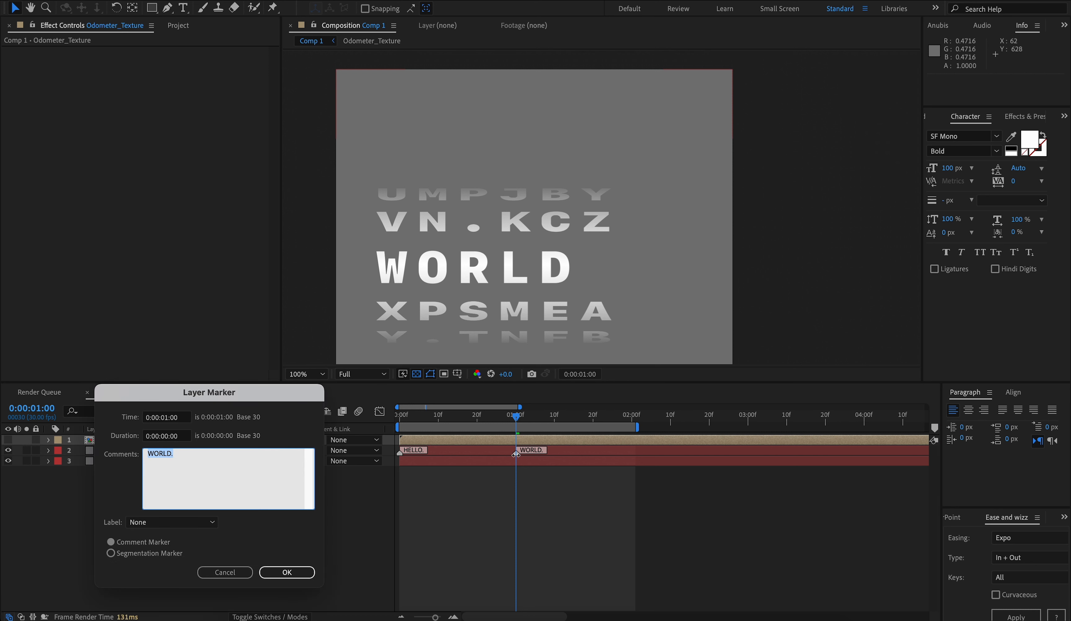
pyautogui.click(200, 462)
pyautogui.press('BackSpace')
pyautogui.click(287, 572)
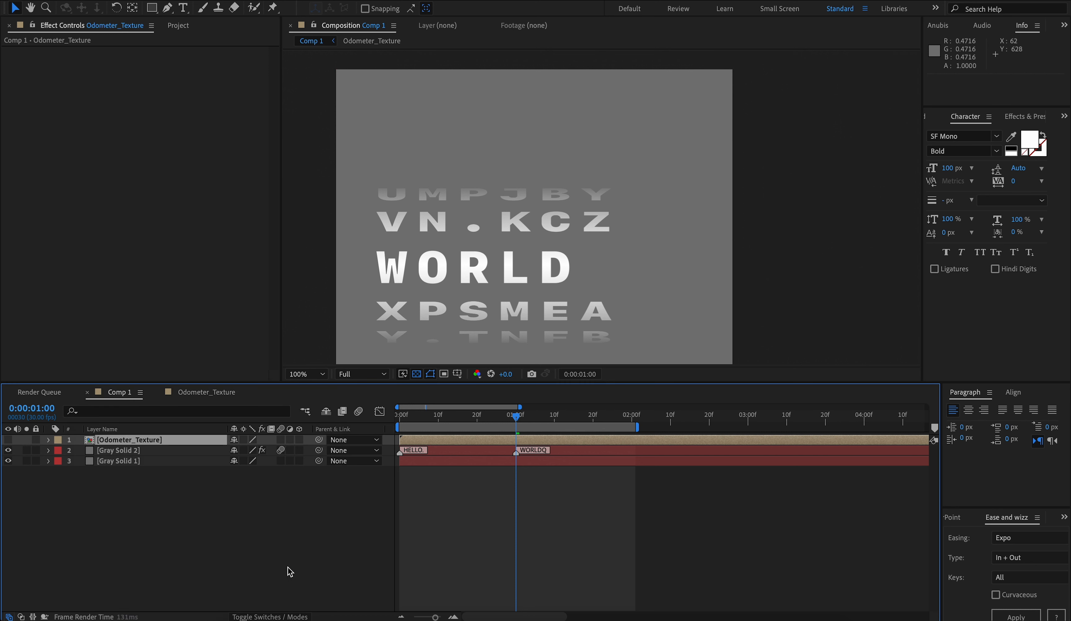
pyautogui.doubleClick(400, 451)
pyautogui.click(259, 474)
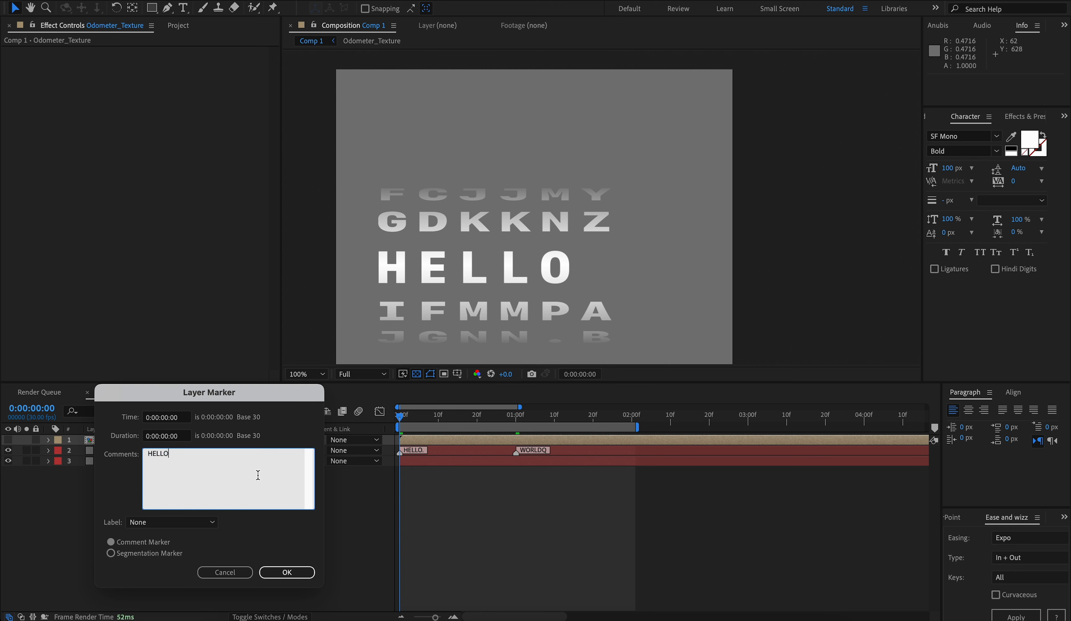
pyautogui.click(301, 562)
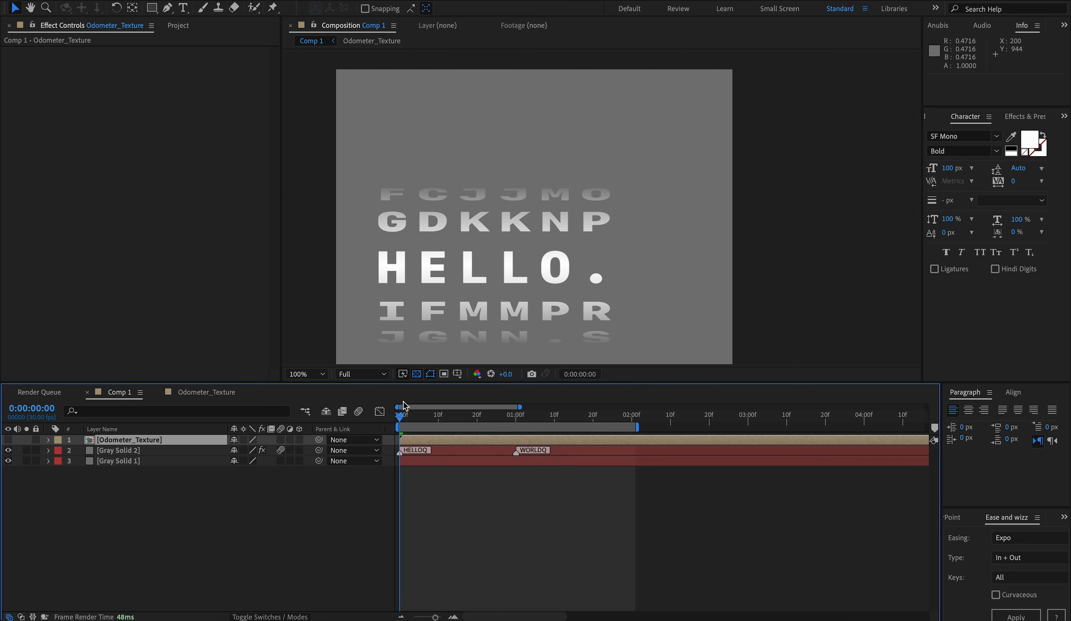
# Review the text animation from the start of Comp 1 and enable Randomize Positions in Gray Solid 2's Odometer effect.
pyautogui.press('k')
pyautogui.click(402, 416)
pyautogui.click(481, 275)
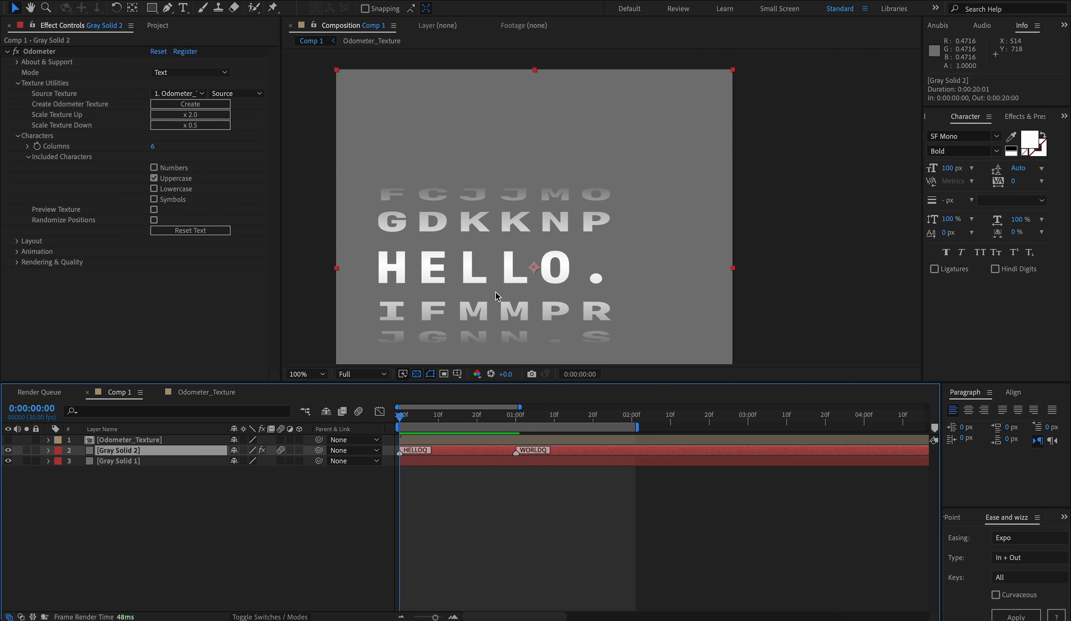
pyautogui.click(154, 220)
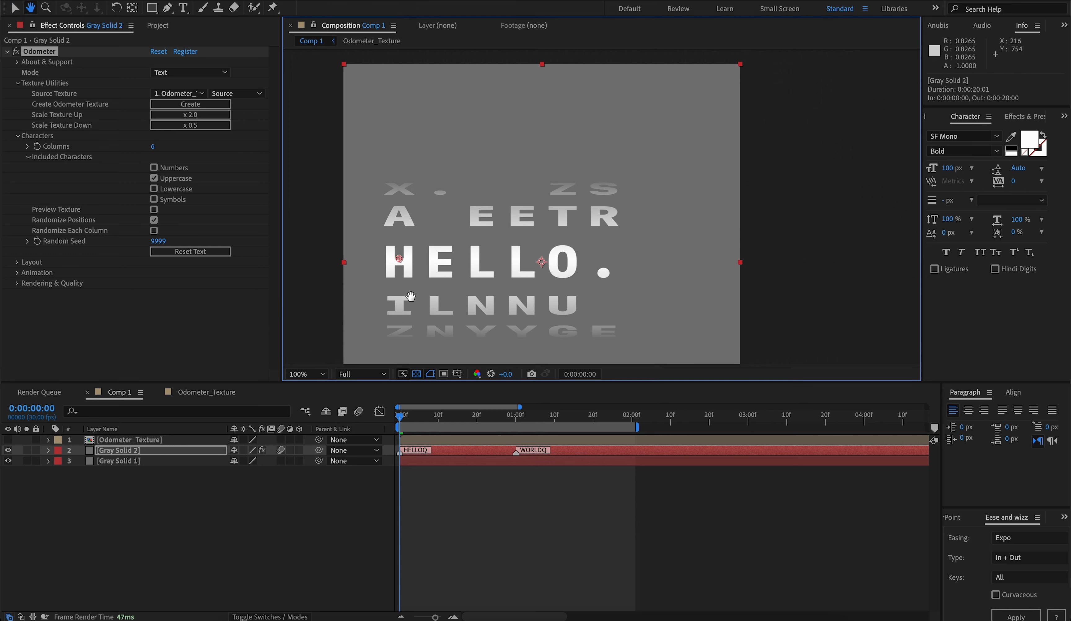
# Enable Randomize Each Column in Gray Solid 2's Odometer effect and set the Random Seed to 9988.
pyautogui.scroll(-1, 400, 283)
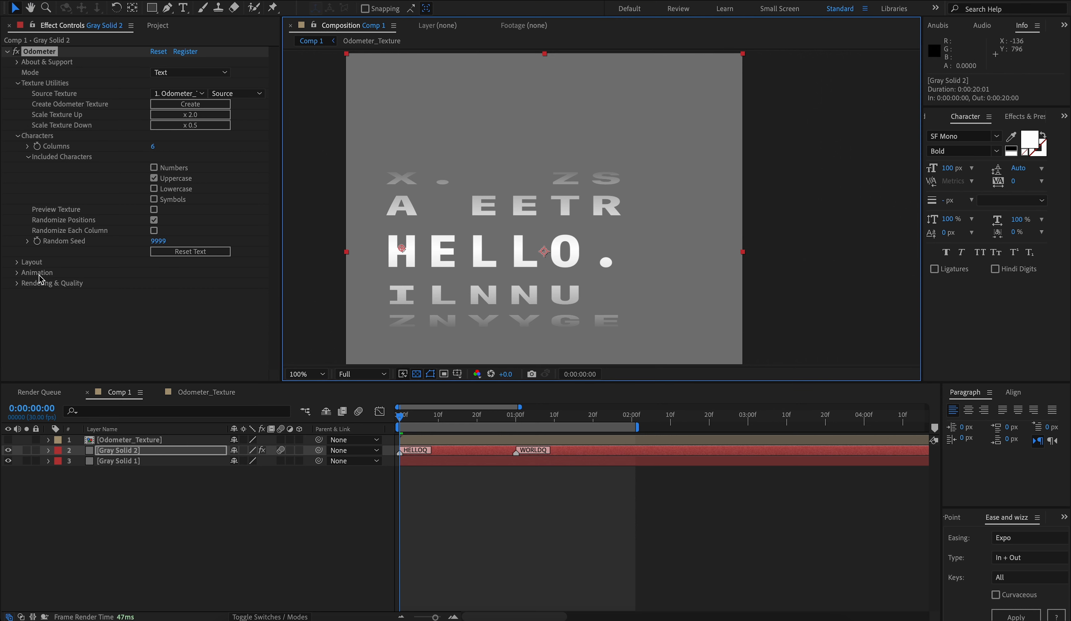
pyautogui.moveTo(158, 241); pyautogui.dragTo(145, 241)
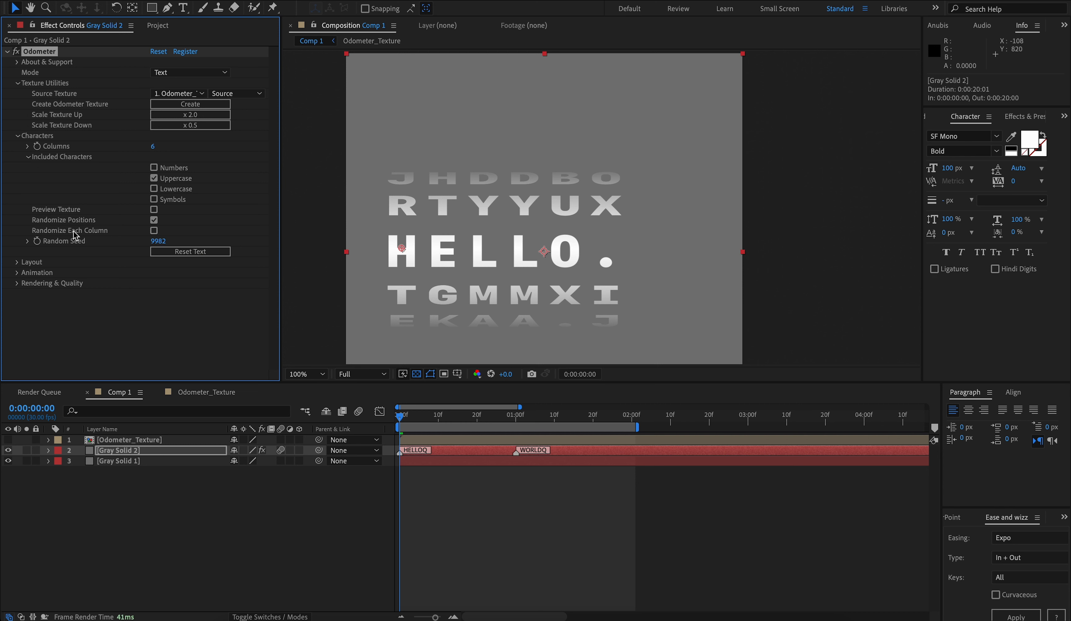
pyautogui.click(154, 230)
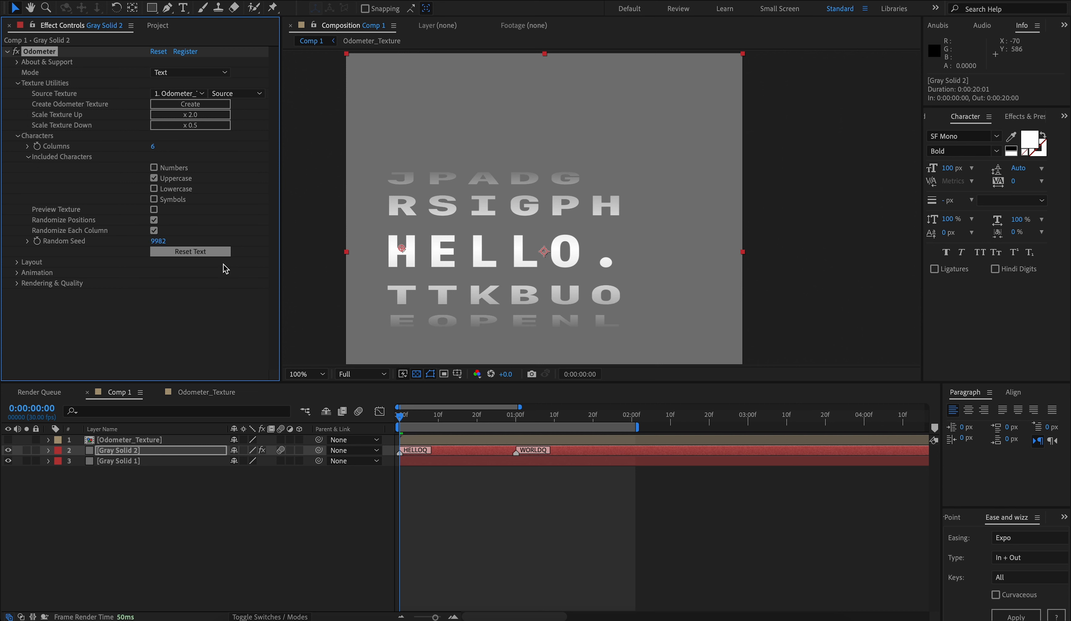
pyautogui.moveTo(156, 241); pyautogui.dragTo(158, 241)
# Play the randomized text animation from the start of Comp 1 and enable Force Minimum Spins in the Animation settings.
pyautogui.moveTo(461, 420); pyautogui.dragTo(399, 443)
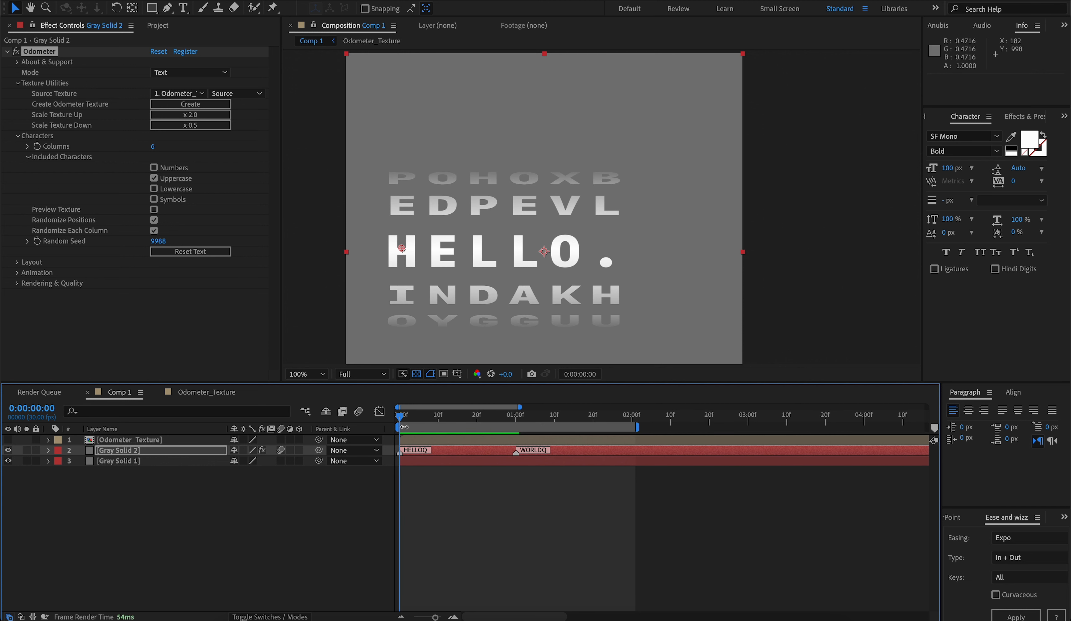
pyautogui.press('space')
pyautogui.press('space')
pyautogui.click(17, 272)
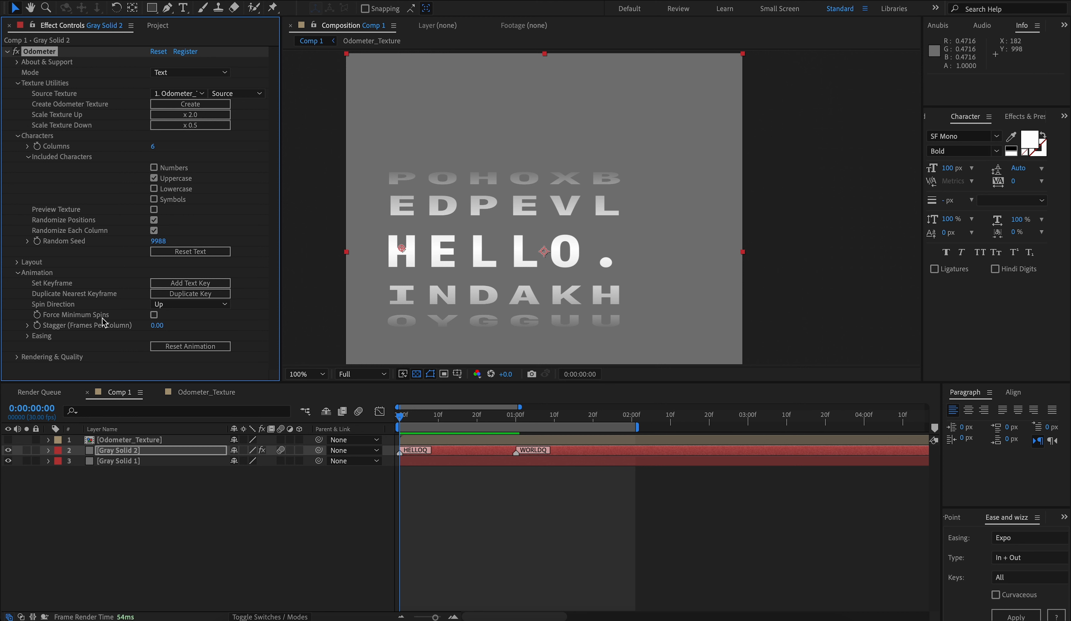
pyautogui.click(154, 314)
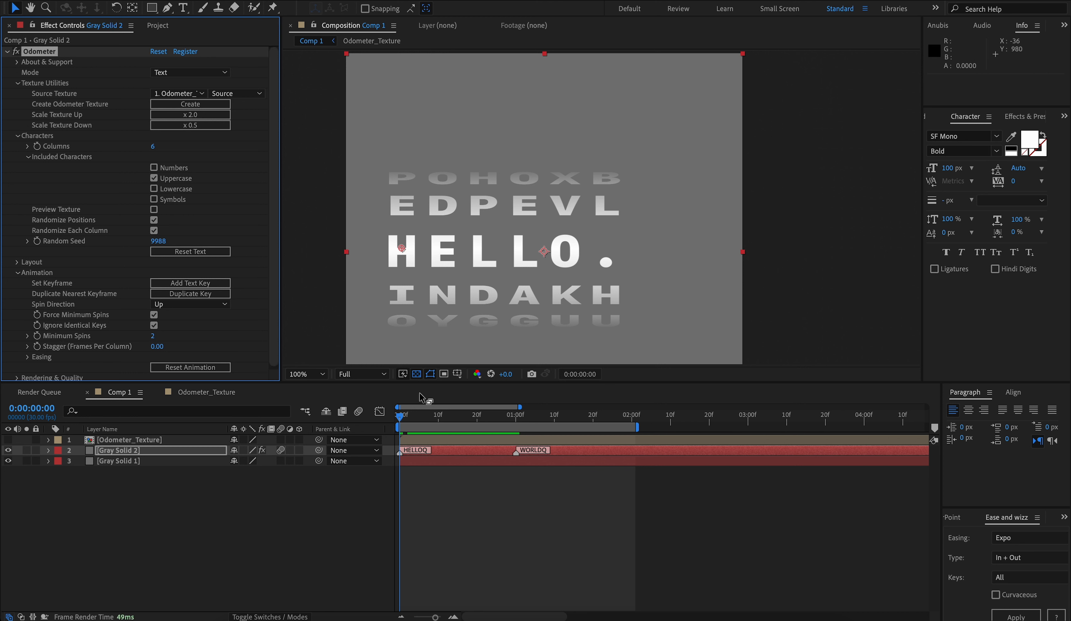
pyautogui.moveTo(419, 417); pyautogui.dragTo(395, 422)
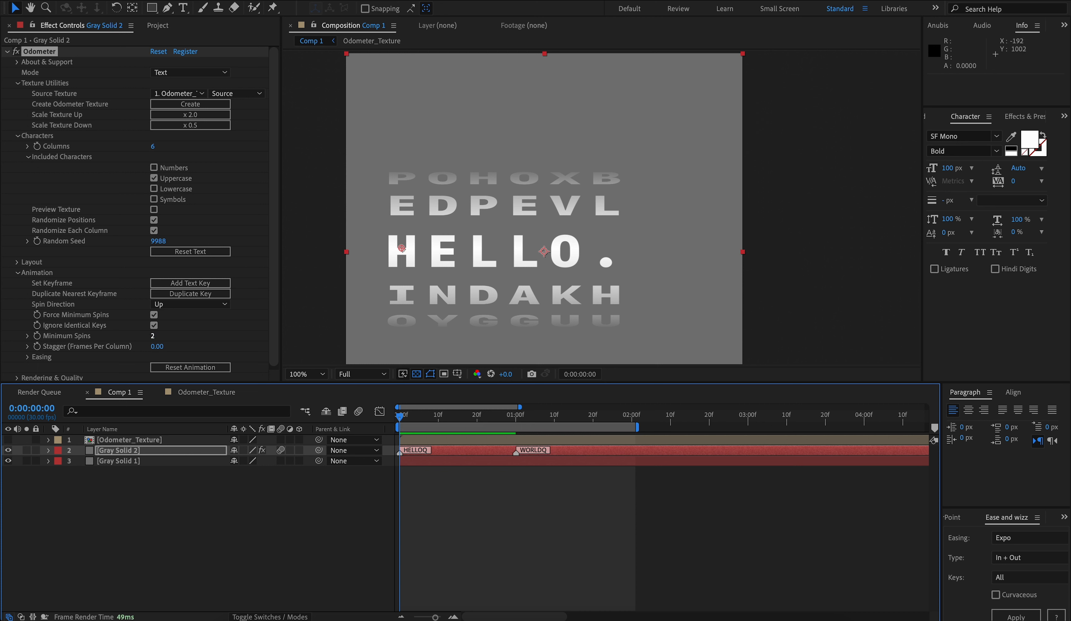
# Set Minimum Spins to 1 and play the text animation near the start of Comp 1.
pyautogui.moveTo(155, 337); pyautogui.dragTo(136, 340)
pyautogui.click(405, 420)
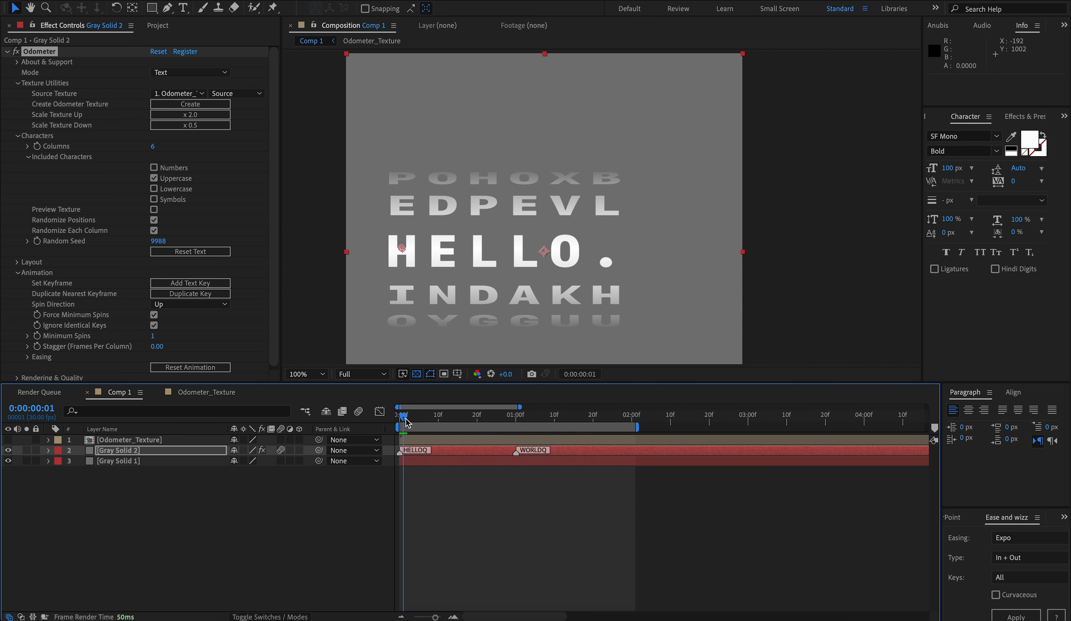
pyautogui.press('space')
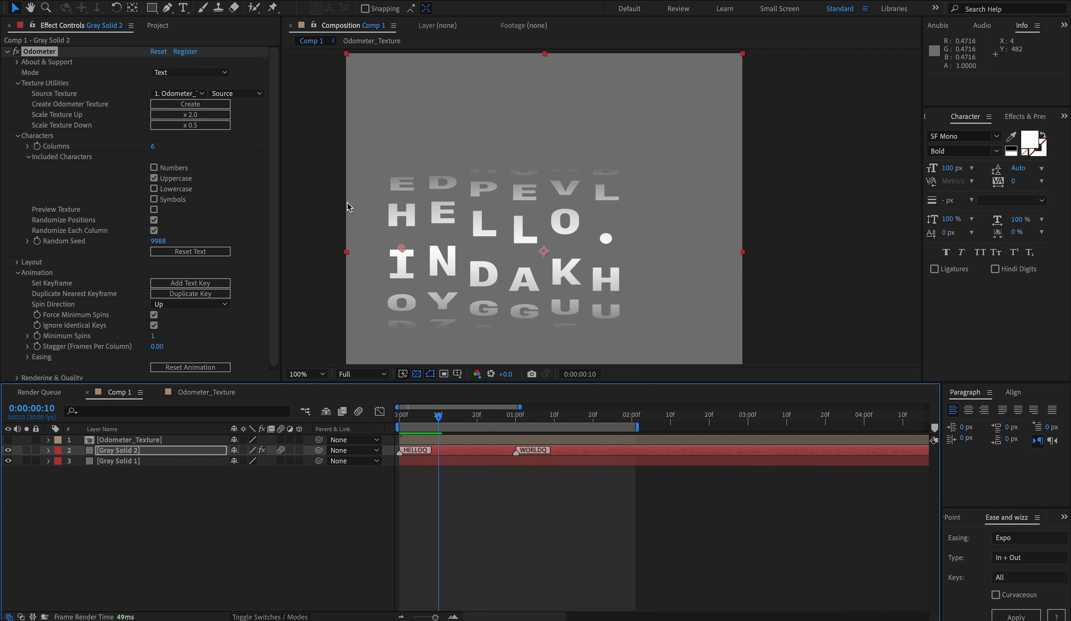
# Try Minimum Spins at 4, review the start of the animation, and bring the value to 3.
pyautogui.click(154, 336)
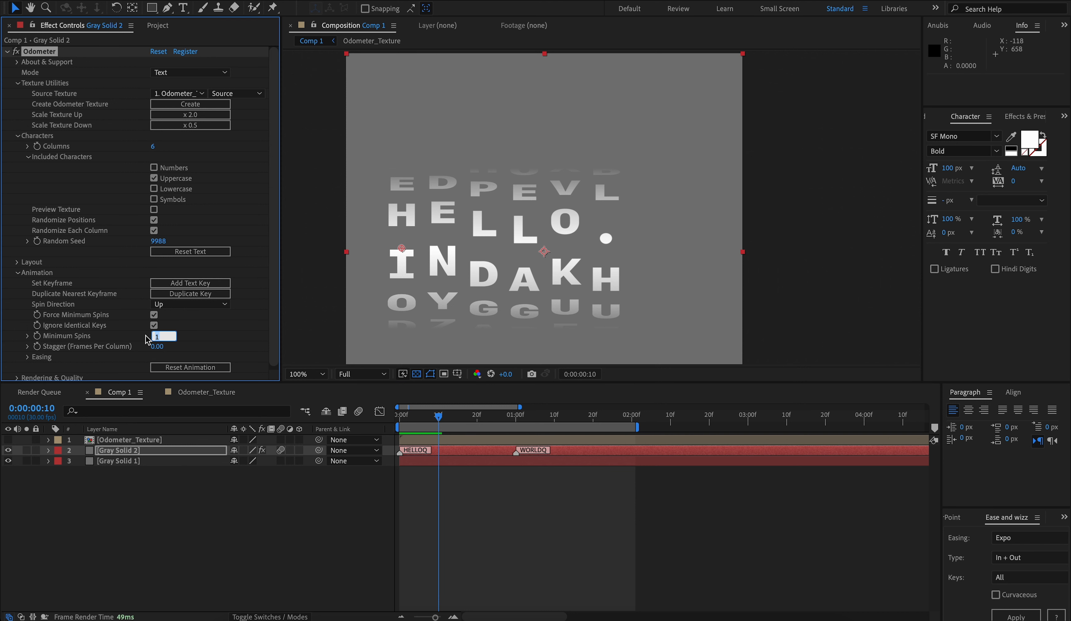
pyautogui.write('4')
pyautogui.press('Return')
pyautogui.moveTo(405, 428); pyautogui.dragTo(430, 429)
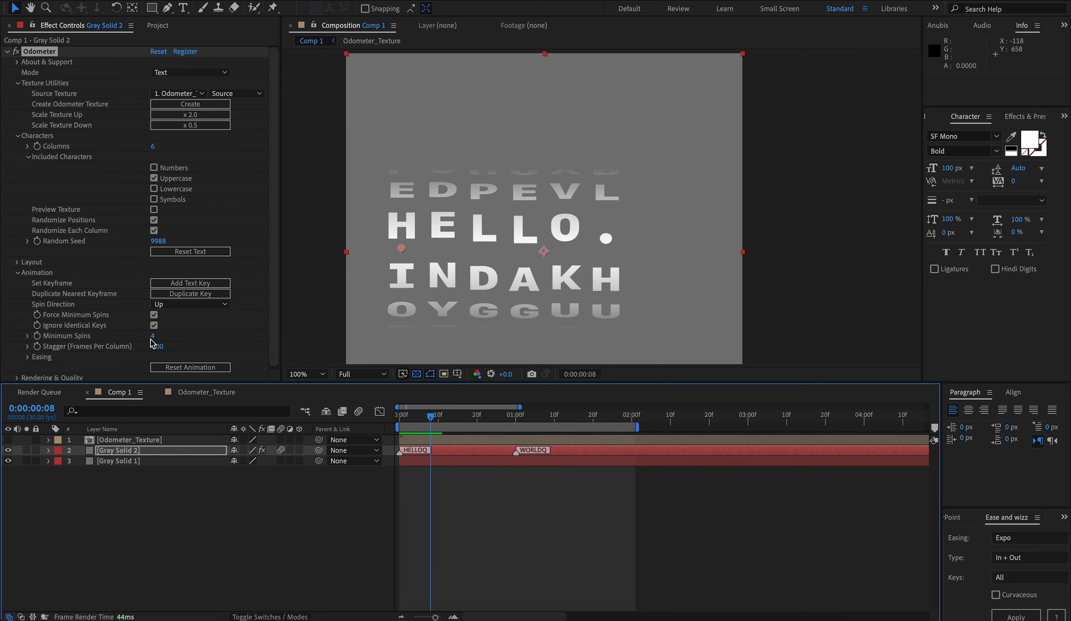
pyautogui.moveTo(439, 424); pyautogui.dragTo(394, 431)
pyautogui.hotkey('ctrl', 'z')
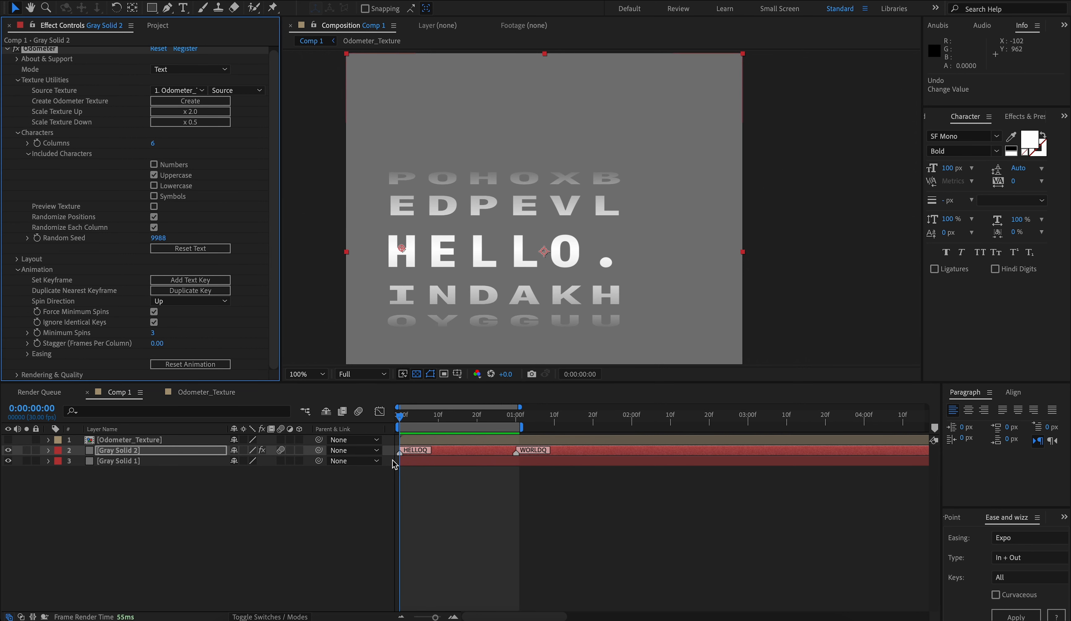
# Look at the comment settings of Gray Solid 2's first layer marker and close them without changes.
pyautogui.click(316, 507)
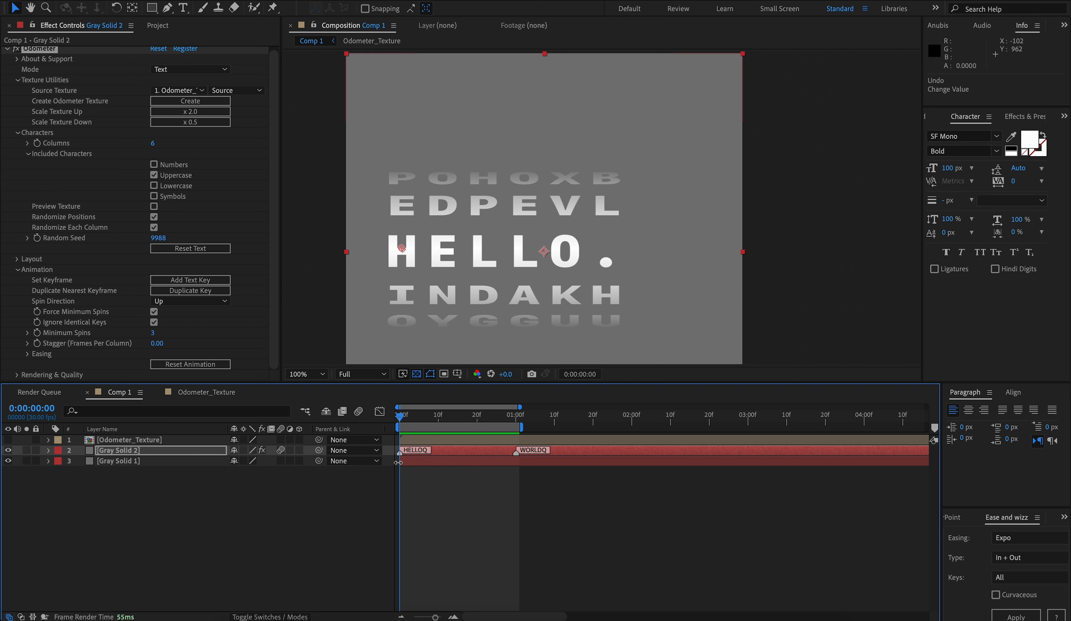
pyautogui.doubleClick(399, 451)
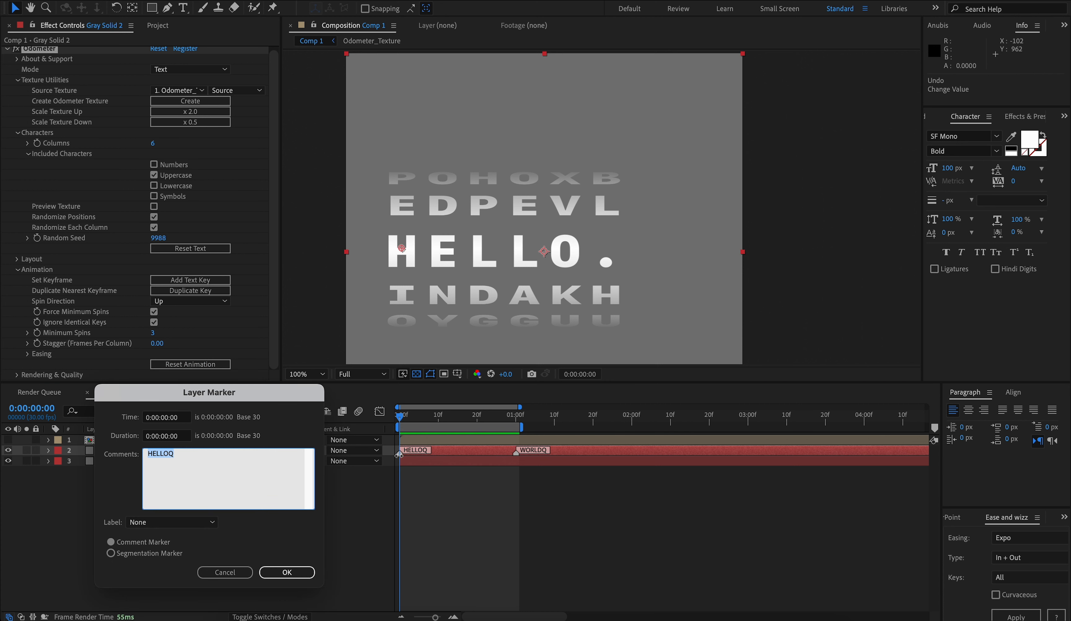
pyautogui.click(226, 572)
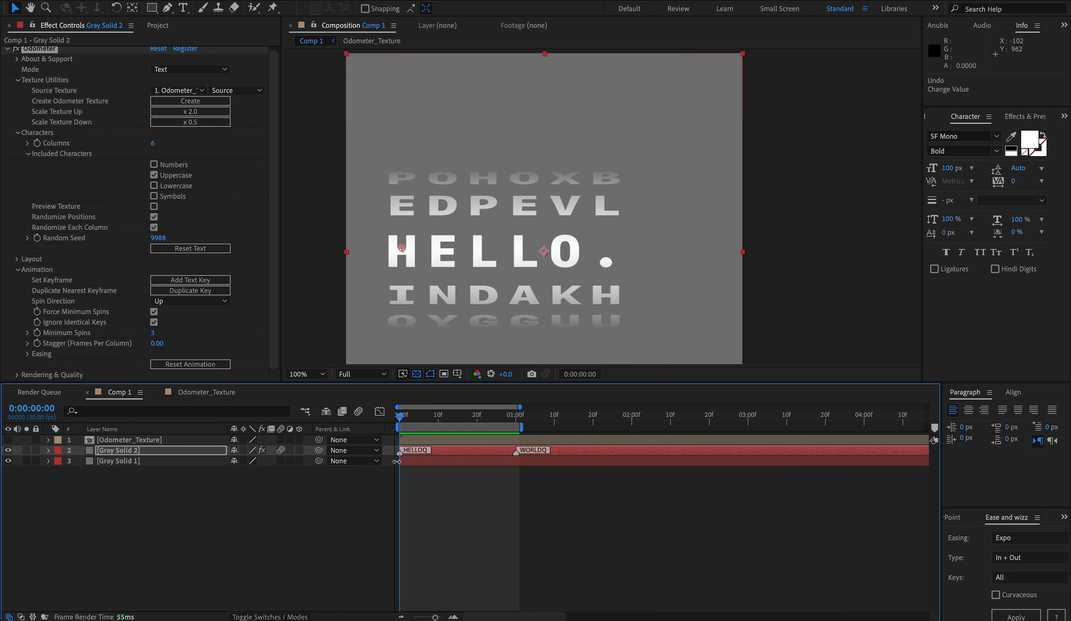
# Expand the Odometer effect's Easing settings and examine the available easing curves.
pyautogui.click(28, 354)
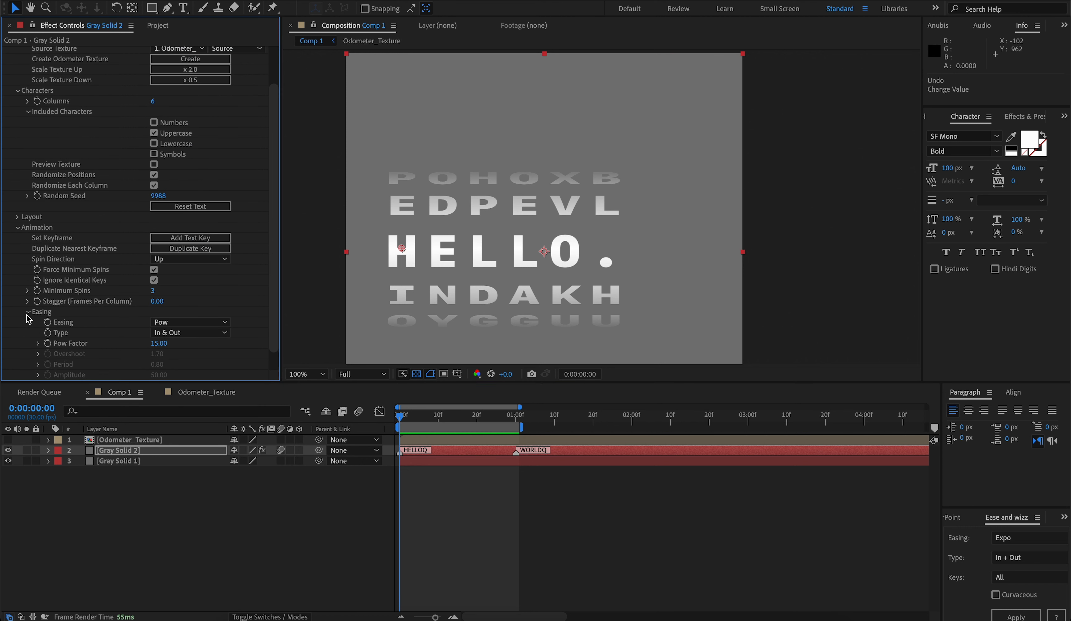
pyautogui.click(155, 333)
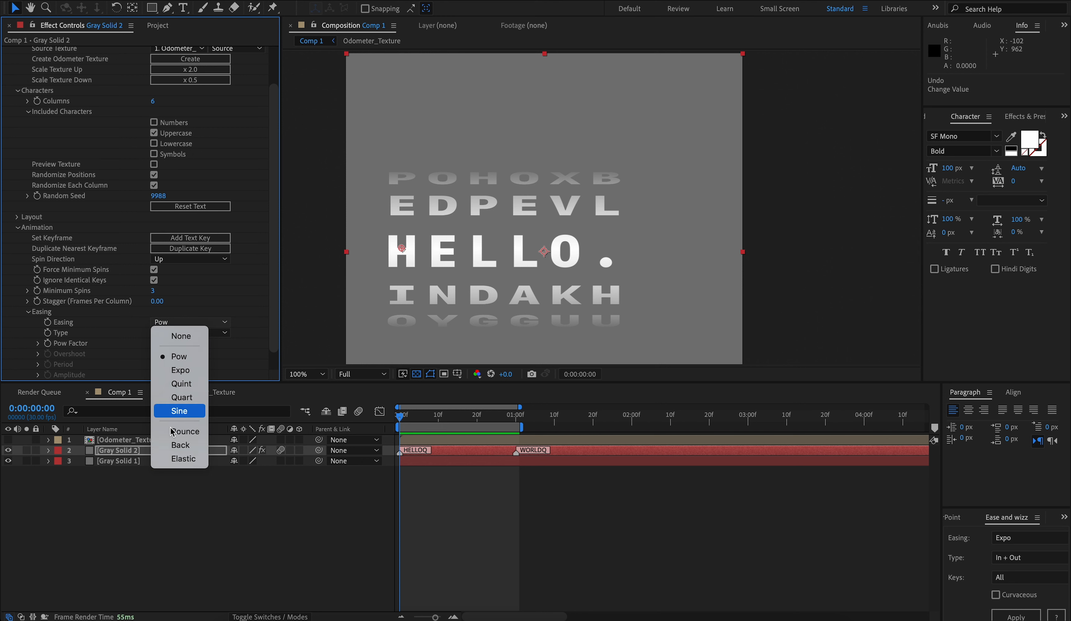
pyautogui.click(128, 343)
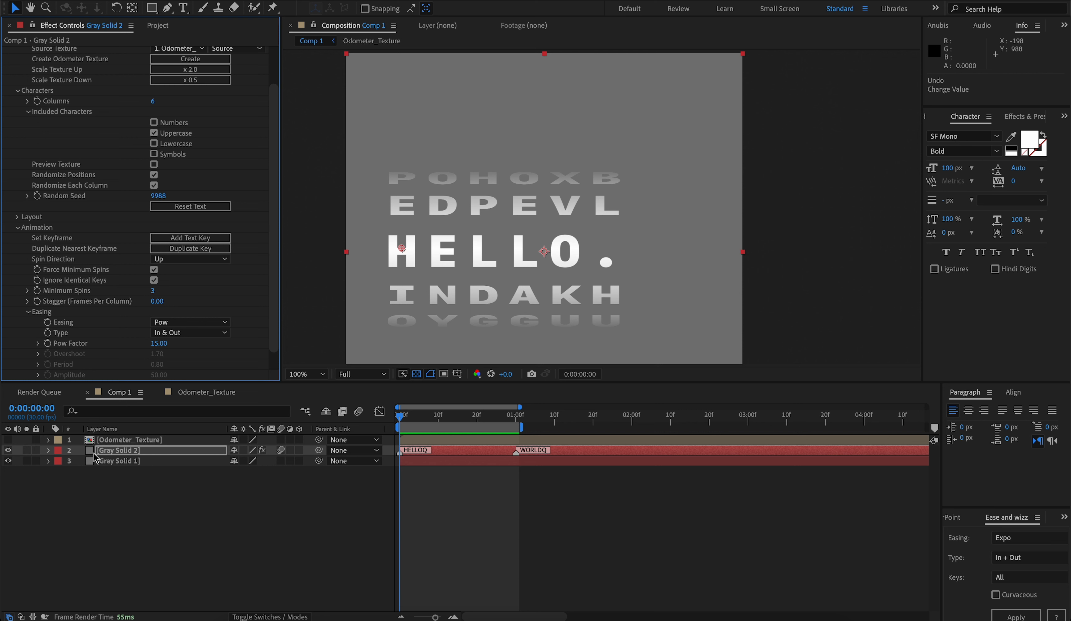
pyautogui.click(159, 322)
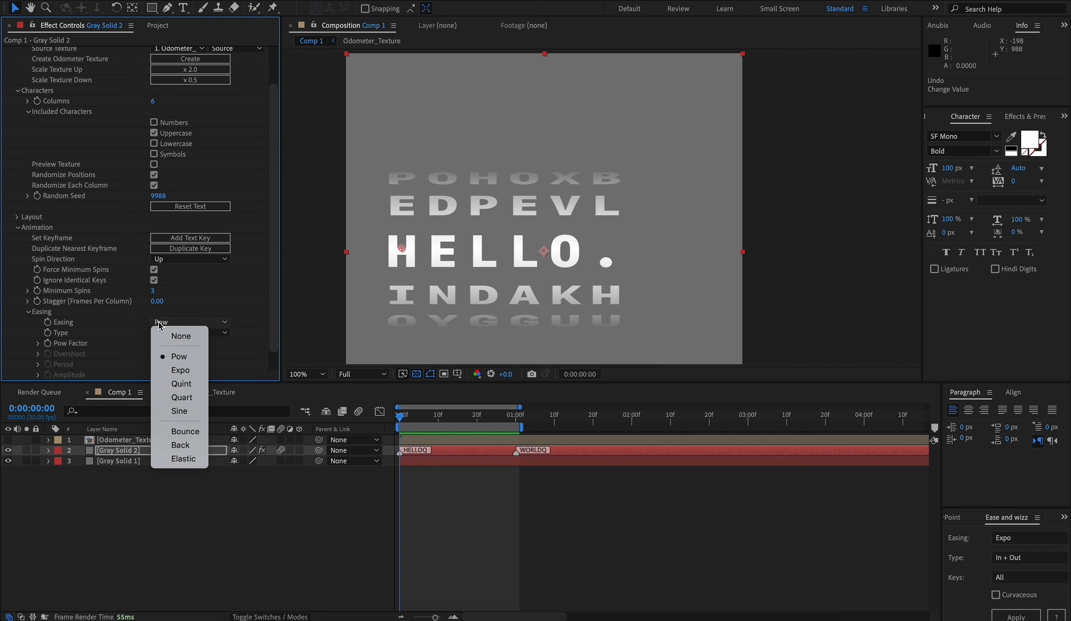
pyautogui.click(132, 341)
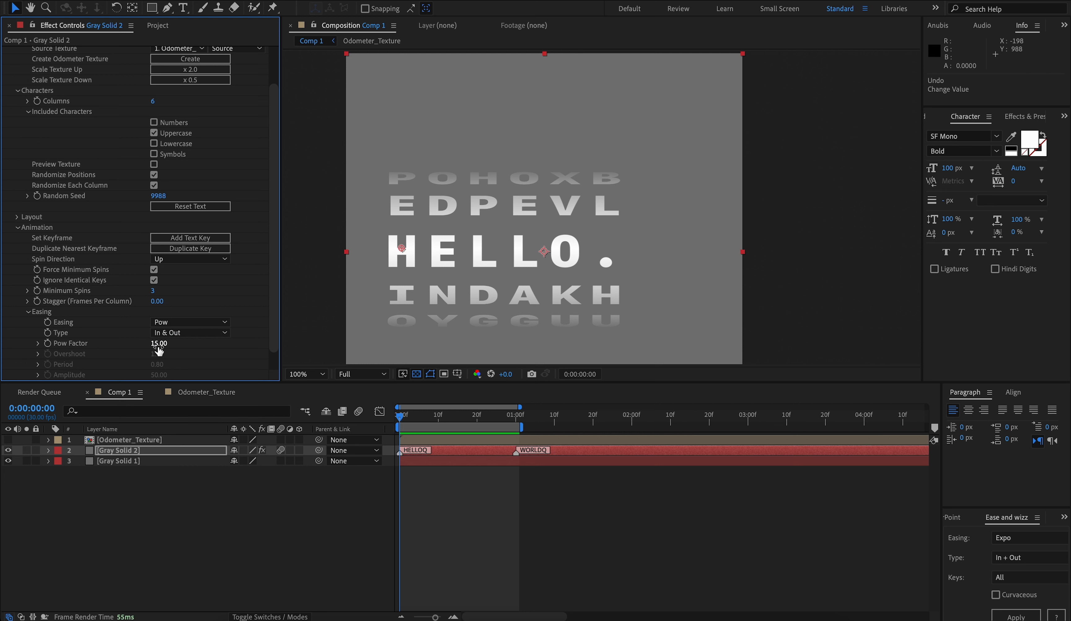
# Set Minimum Spins to 10 and the Pow Factor to 10, and check the first frames of the animation.
pyautogui.click(153, 293)
pyautogui.write('10')
pyautogui.press('Return')
pyautogui.click(157, 343)
pyautogui.write('10')
pyautogui.press('Return')
pyautogui.press('pagedown')
pyautogui.press('pageup')
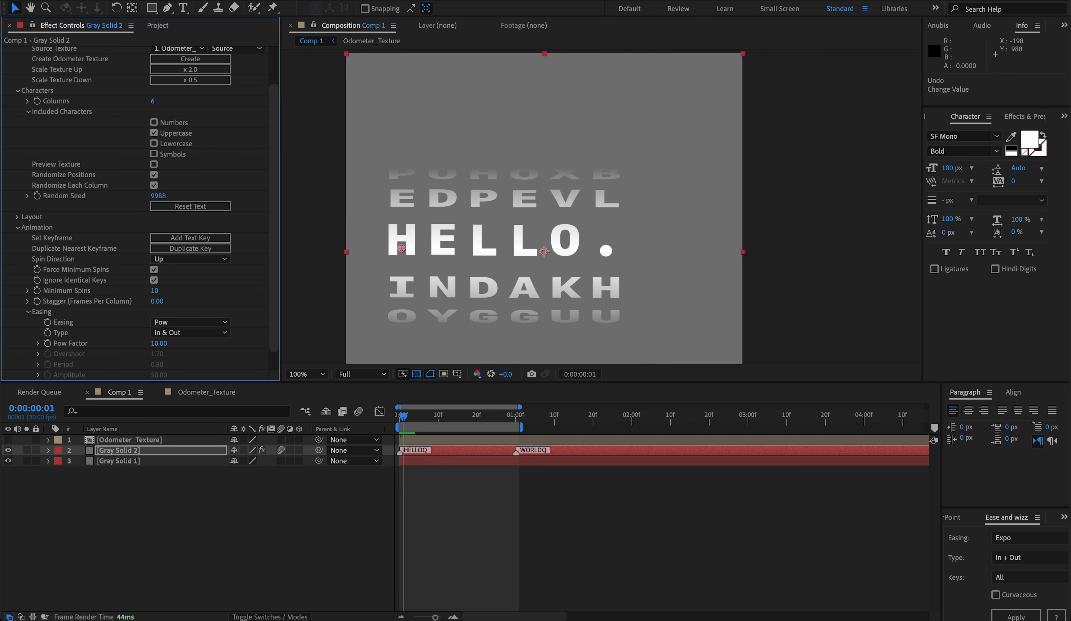
# Set the Pow Factor to 20 and play the text animation.
pyautogui.click(153, 343)
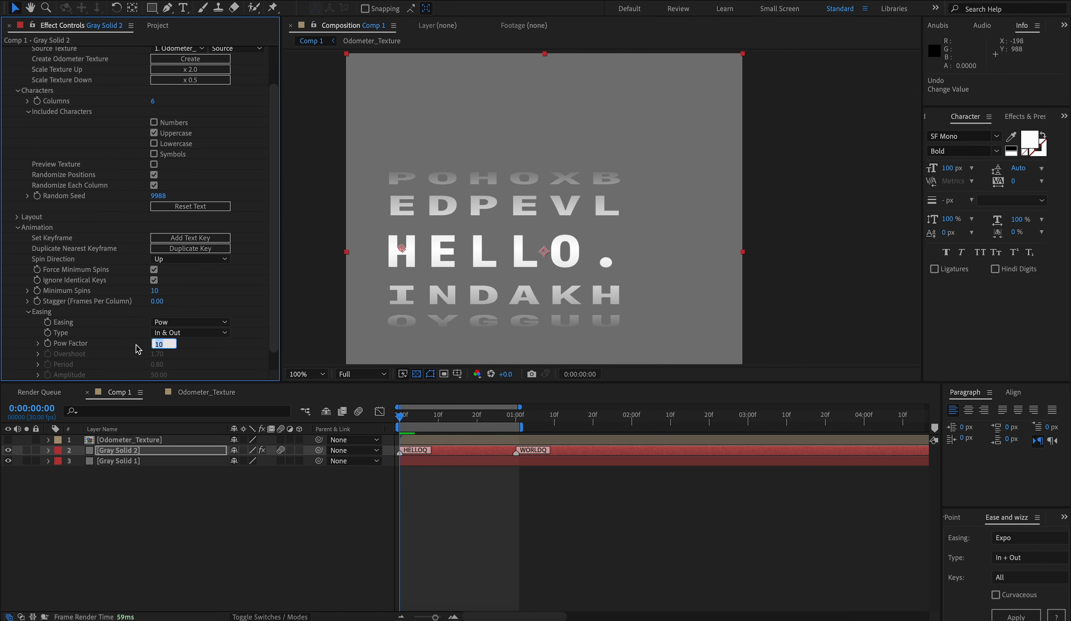
pyautogui.write('20')
pyautogui.press('Return')
pyautogui.press('space')
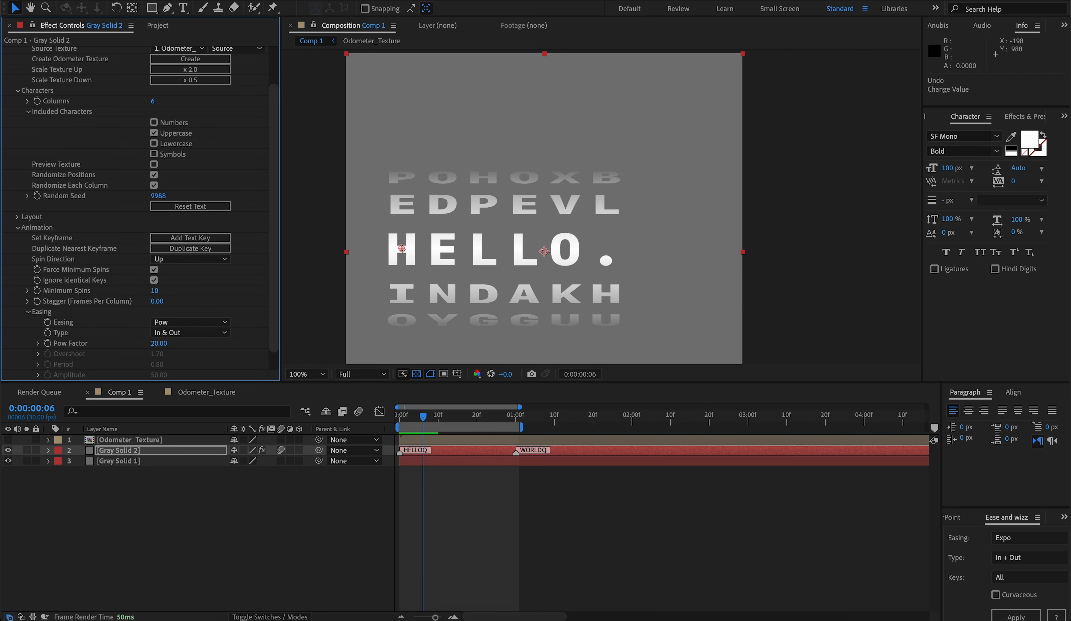
pyautogui.press('space')
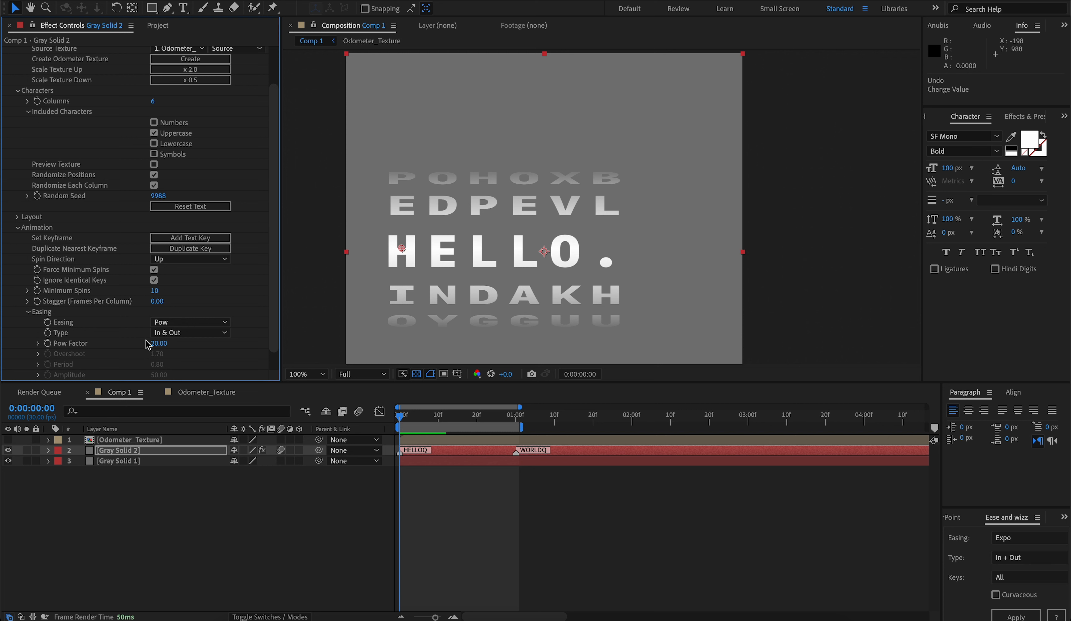
# Look through the alternative easing curves such as Back, keeping Pow, and review the remaining Easing parameters.
pyautogui.click(161, 323)
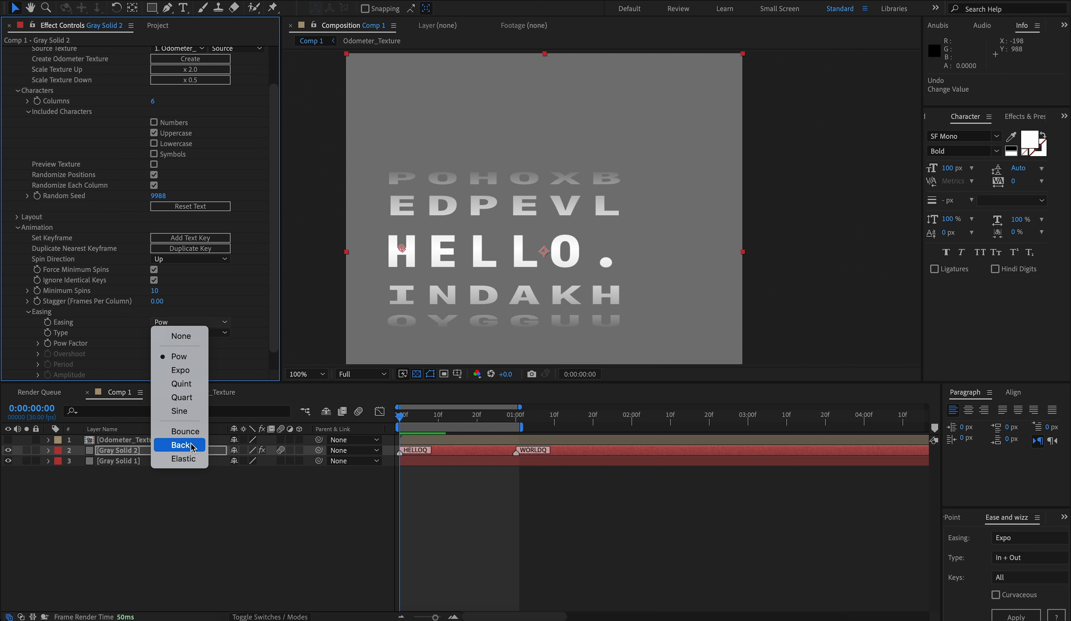
pyautogui.click(116, 369)
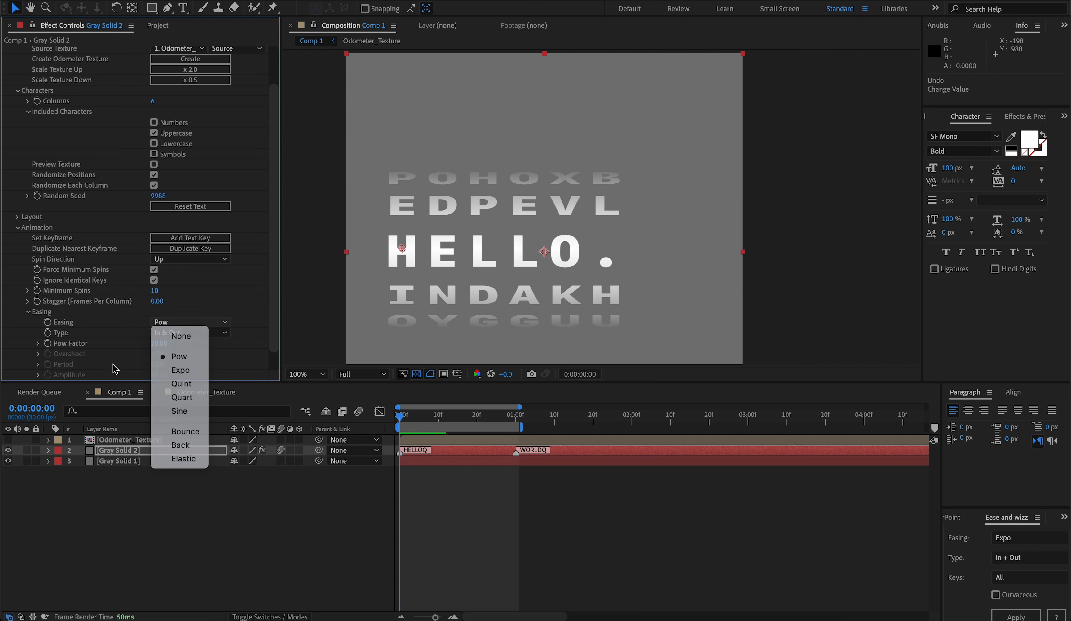
pyautogui.scroll(-1, 115, 368)
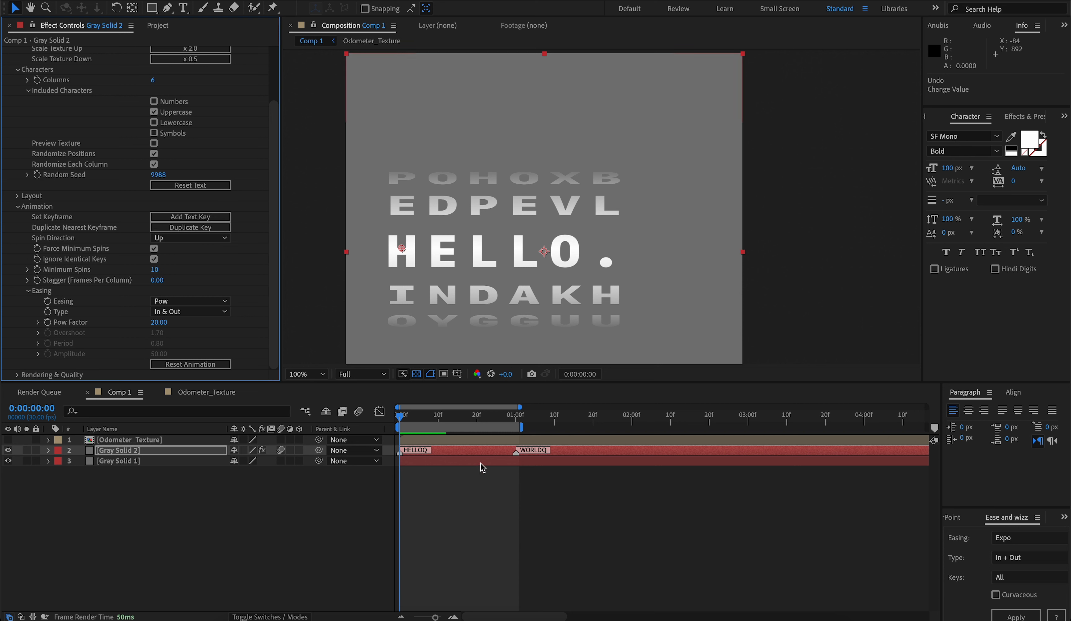
# At 0:00:01:17, add a text key to Gray Solid 2, undo it, and duplicate the nearest WORLDQ key instead.
pyautogui.moveTo(405, 423); pyautogui.dragTo(581, 422)
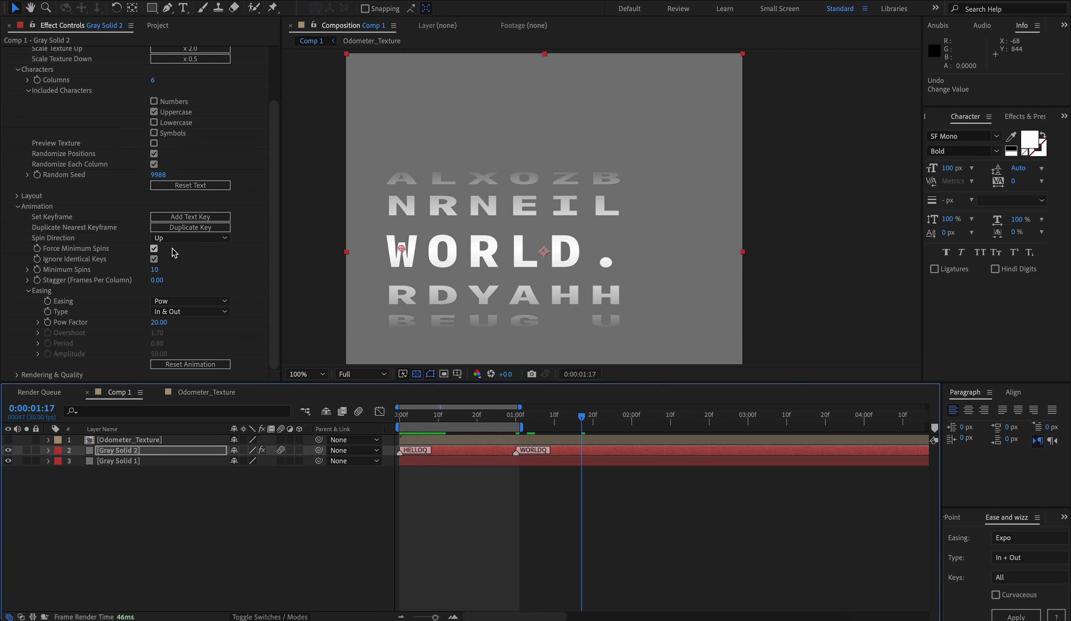
pyautogui.click(171, 219)
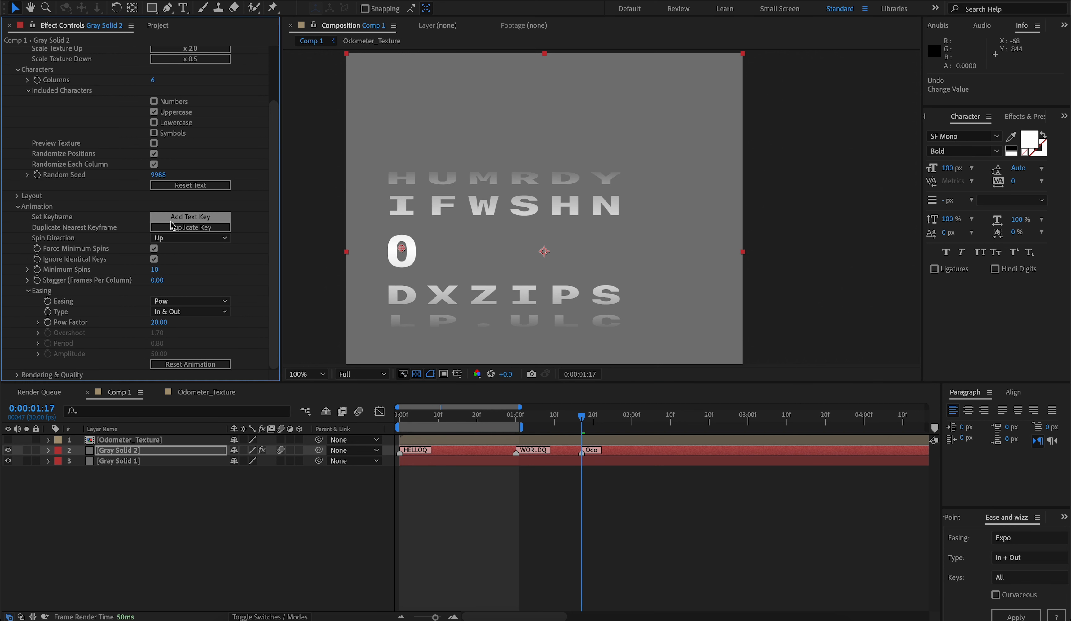
pyautogui.press('super+z')
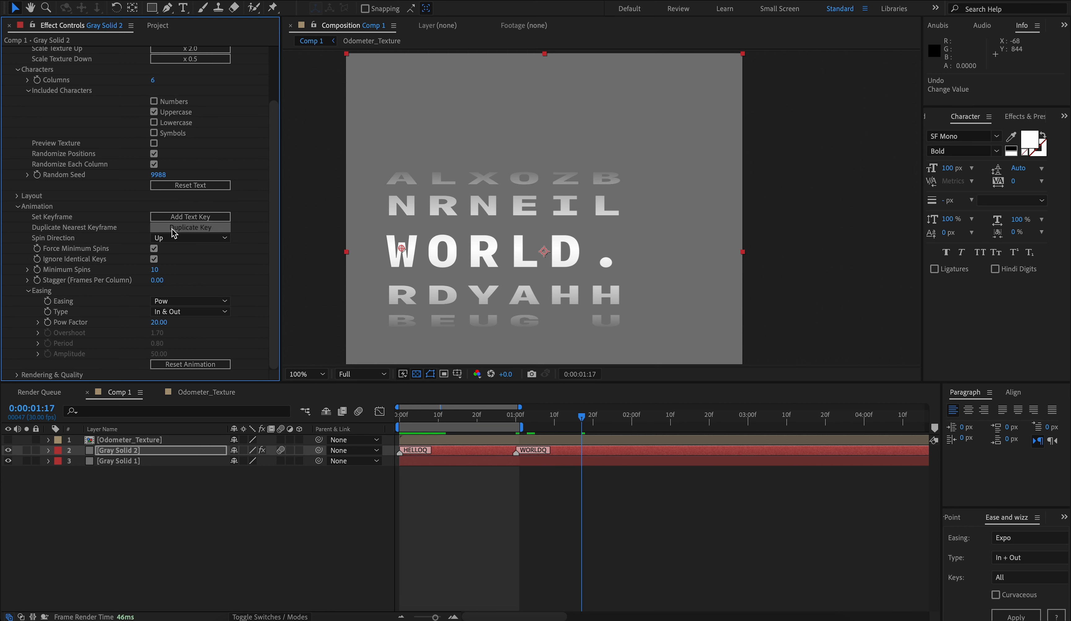
pyautogui.click(174, 230)
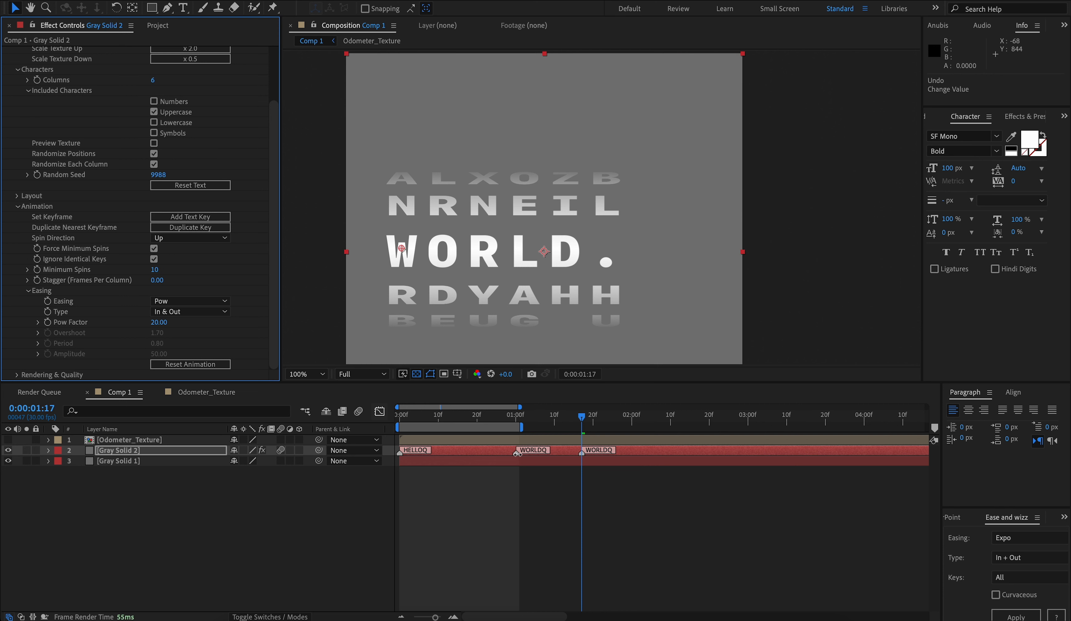
# Duplicate the HELLOQ key, move the copy to about 0:00:02:19, and play back the longer text animation.
pyautogui.click(682, 419)
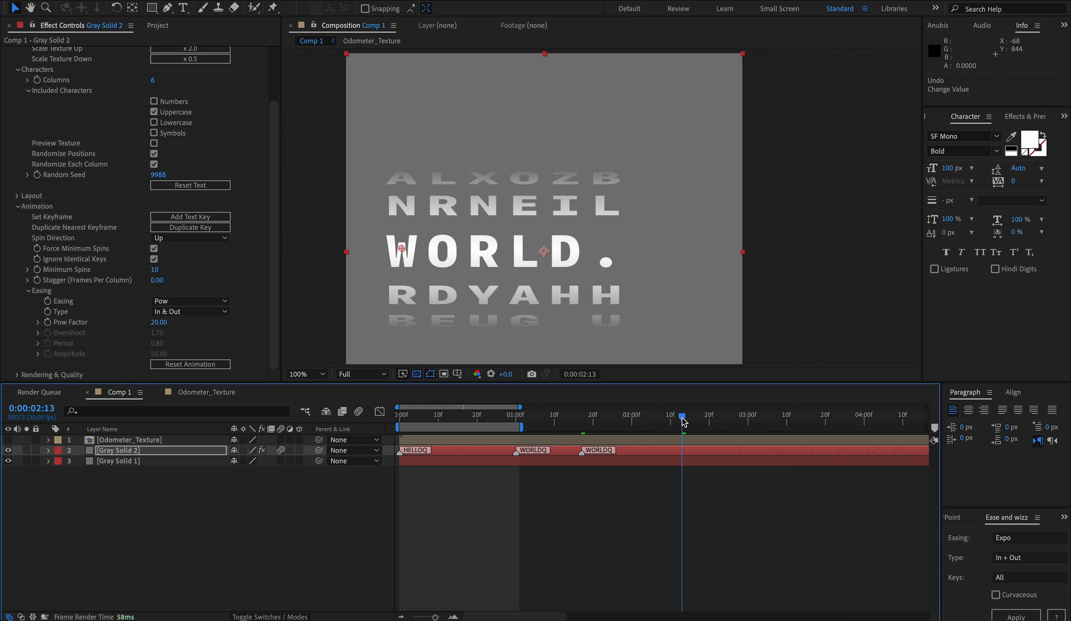
pyautogui.click(423, 422)
pyautogui.click(190, 228)
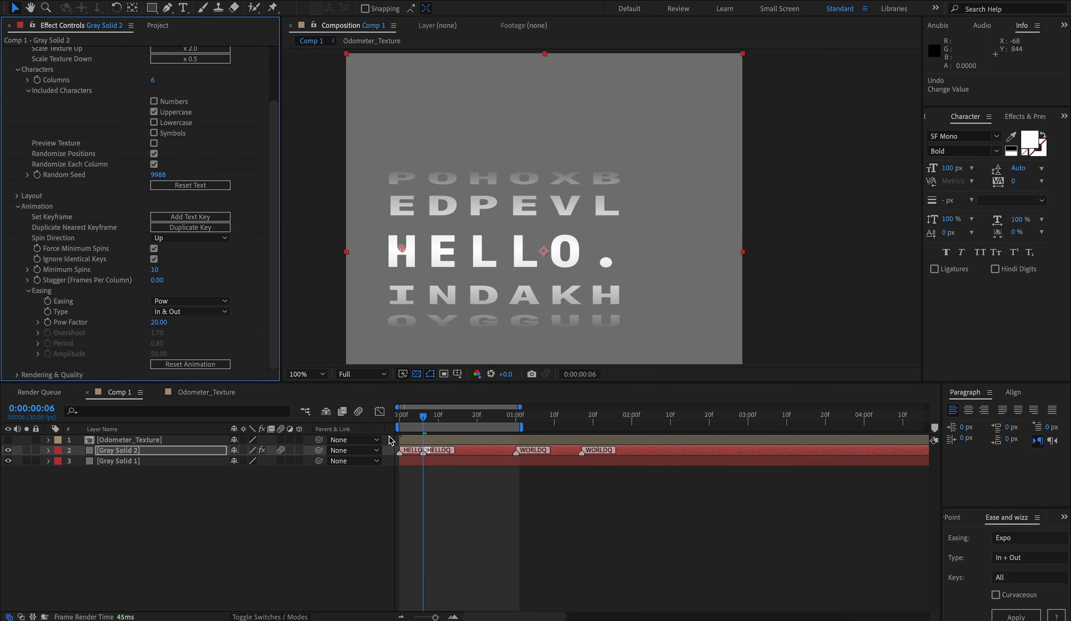
pyautogui.moveTo(423, 451); pyautogui.dragTo(706, 452)
pyautogui.press('space')
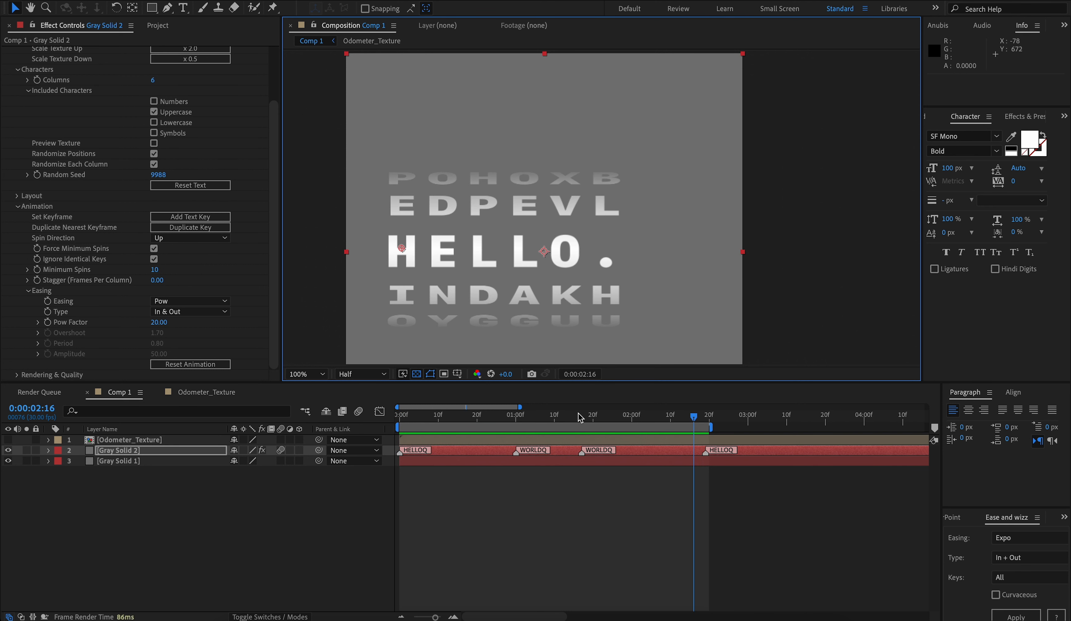
pyautogui.click(529, 456)
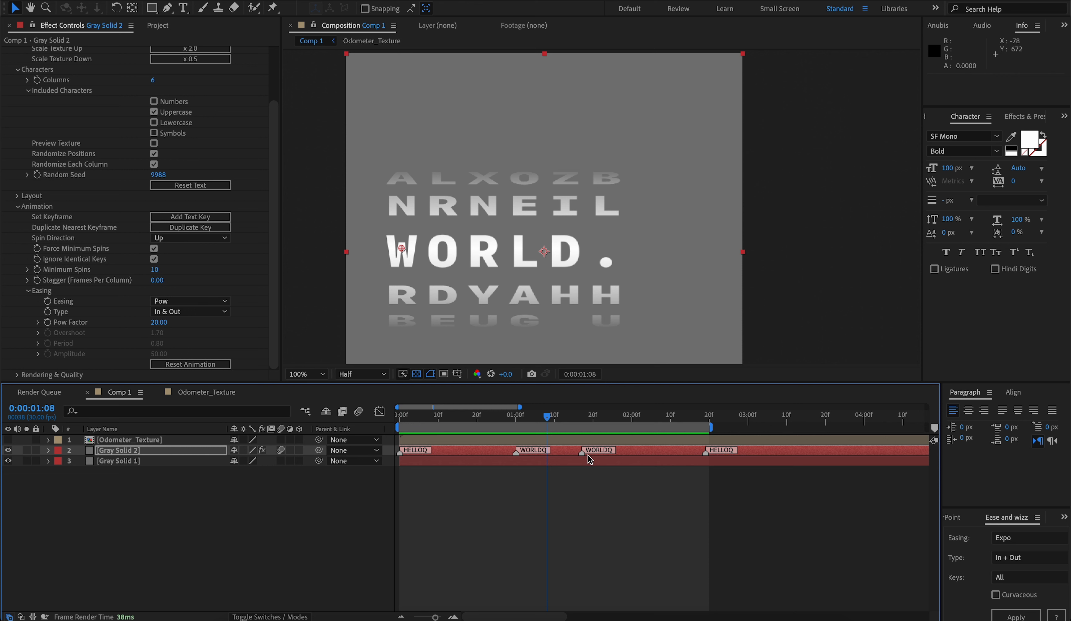
# Turn off Ignore Identical Keys and play the text animation from 0:00:01:00 across the two WORLDQ keys.
pyautogui.click(154, 259)
pyautogui.click(515, 415)
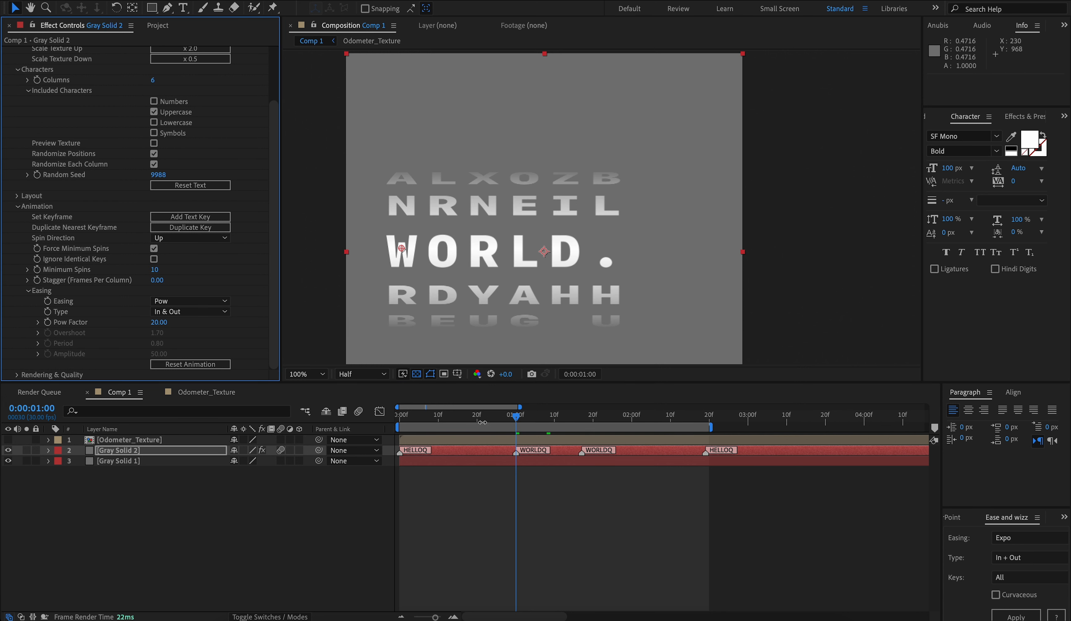
pyautogui.press('space')
pyautogui.press('space')
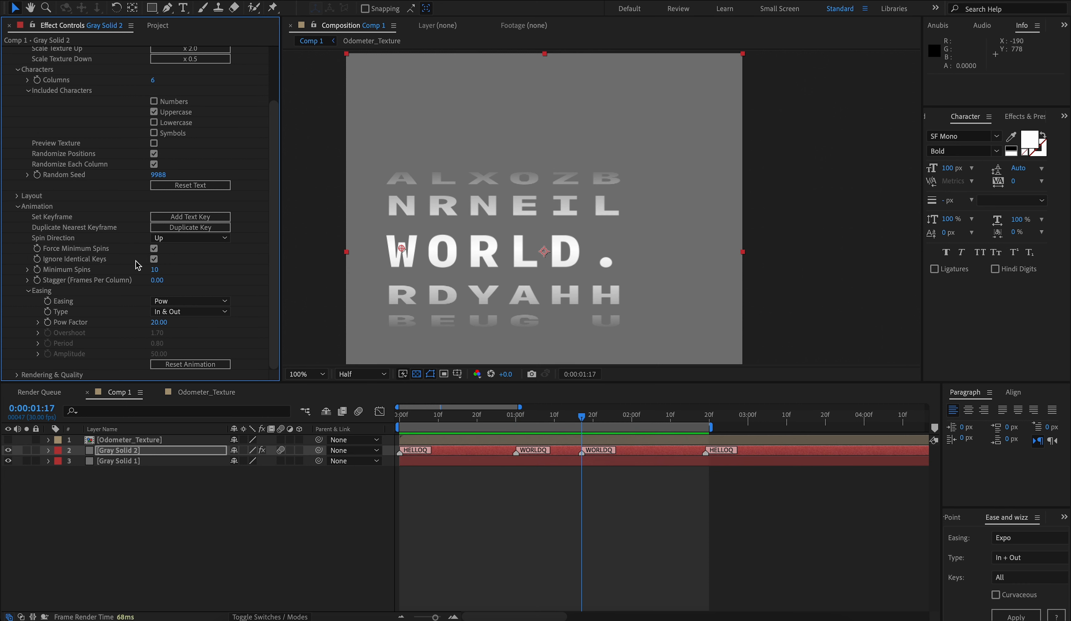
pyautogui.scroll(3, 137, 265)
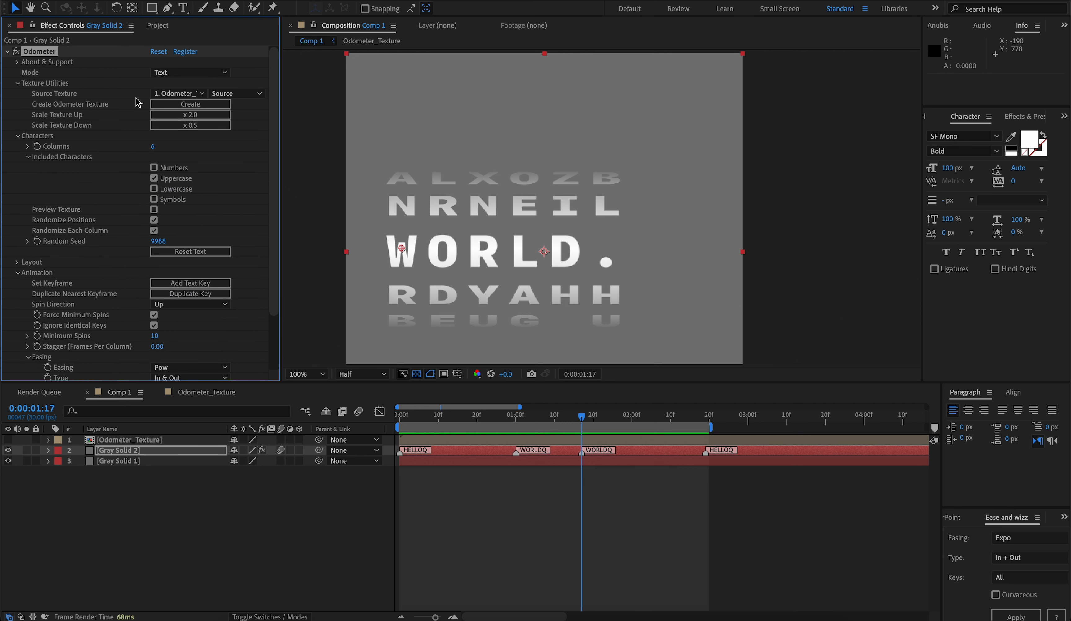
# Use the Glyphs mode for the Odometer effect and review the available mode options.
pyautogui.click(160, 75)
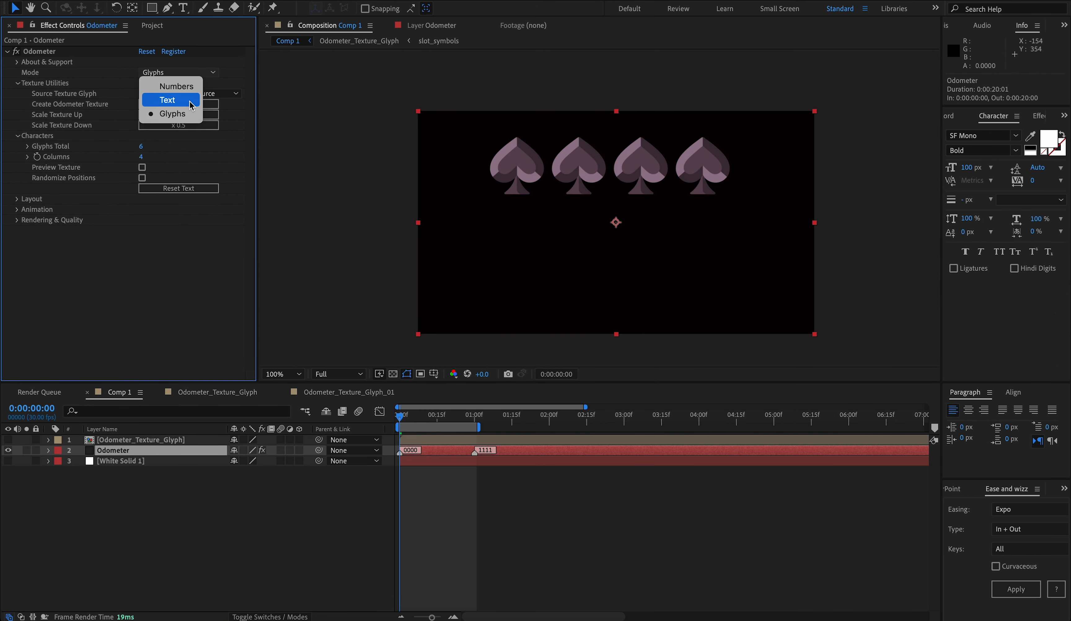
pyautogui.click(166, 114)
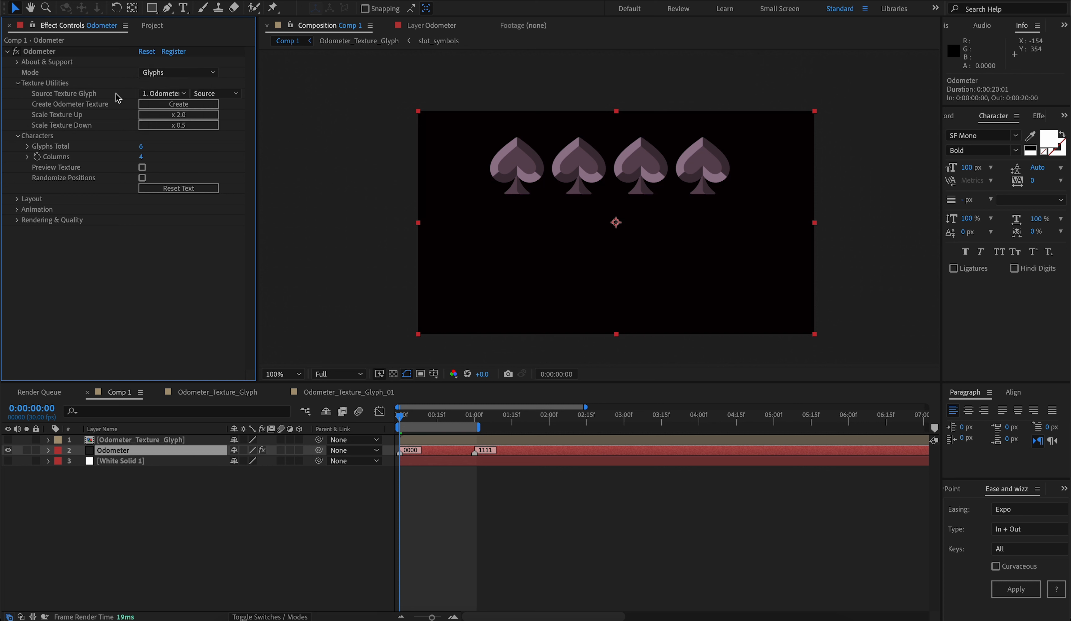
pyautogui.click(162, 73)
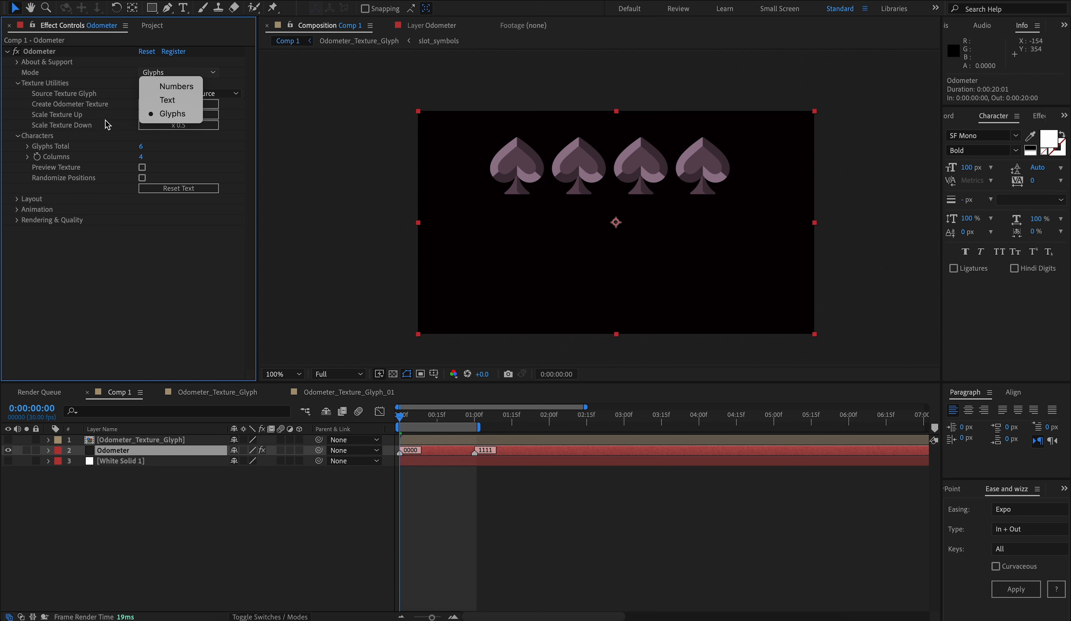
pyautogui.click(98, 142)
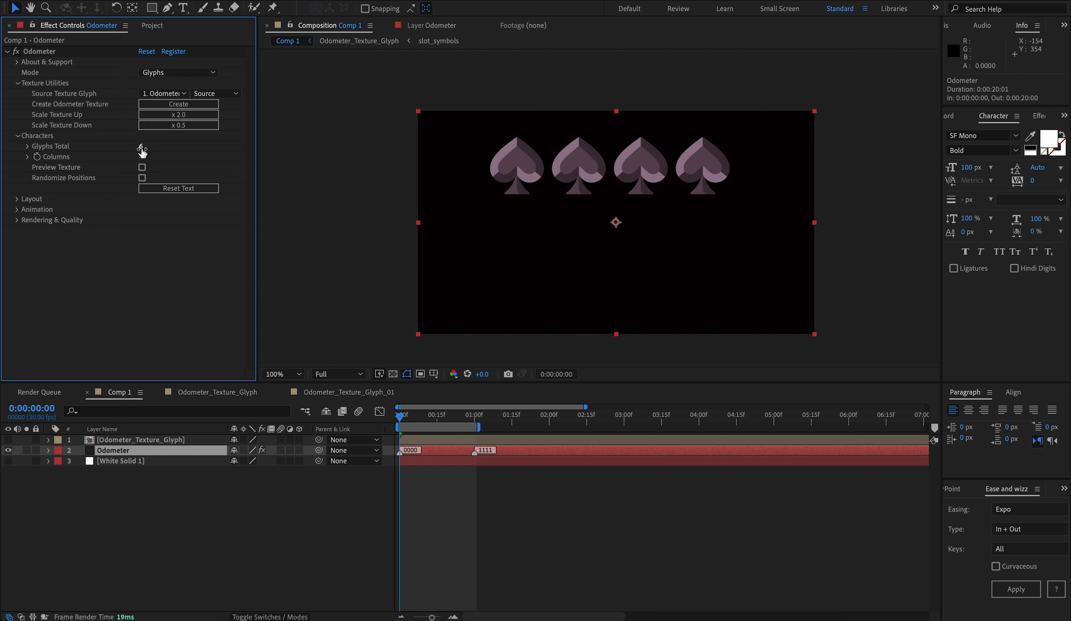
# Create a new odometer glyph texture, inspect its numbered grid in Odometer_Texture_Glyph_02, and return to Comp 1.
pyautogui.click(146, 107)
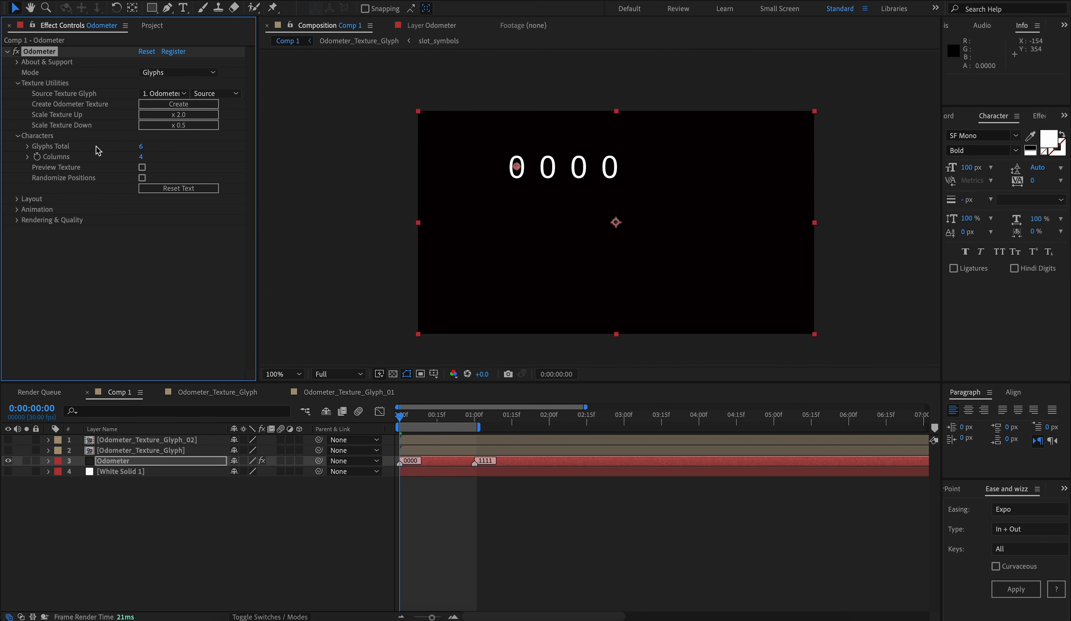
pyautogui.doubleClick(144, 441)
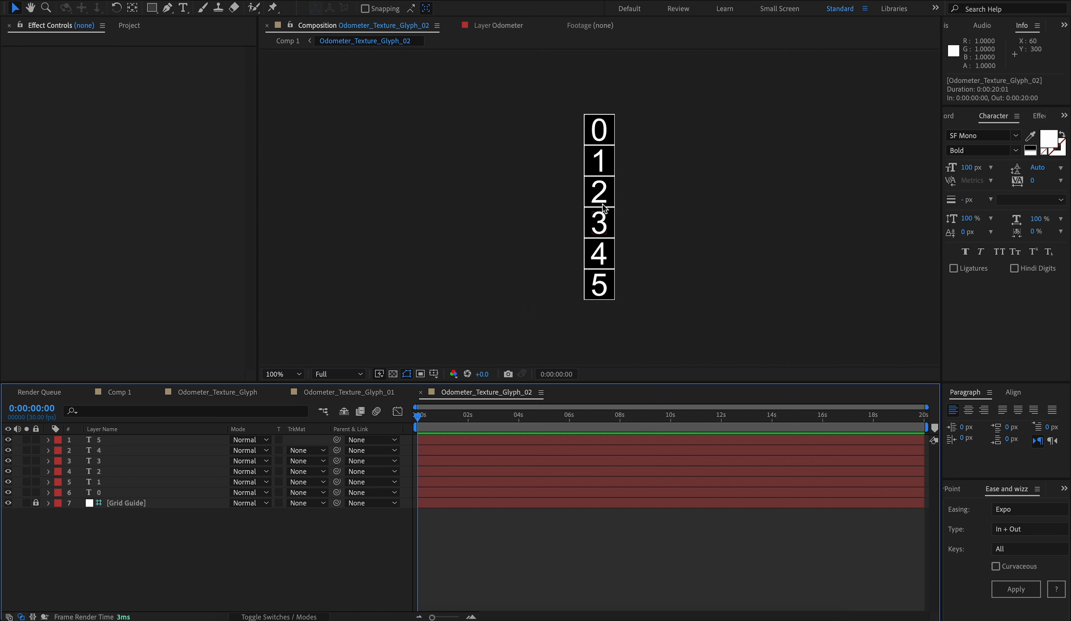
pyautogui.click(288, 41)
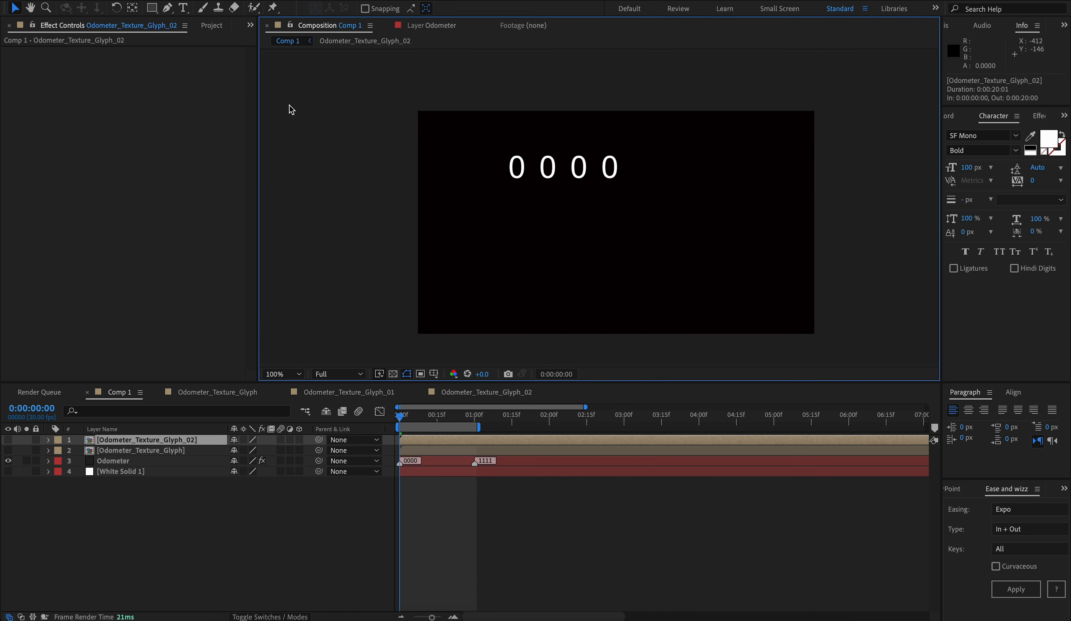
# Set the Odometer layer's Source Texture Glyph to Odometer_Texture_Glyph.
pyautogui.click(95, 464)
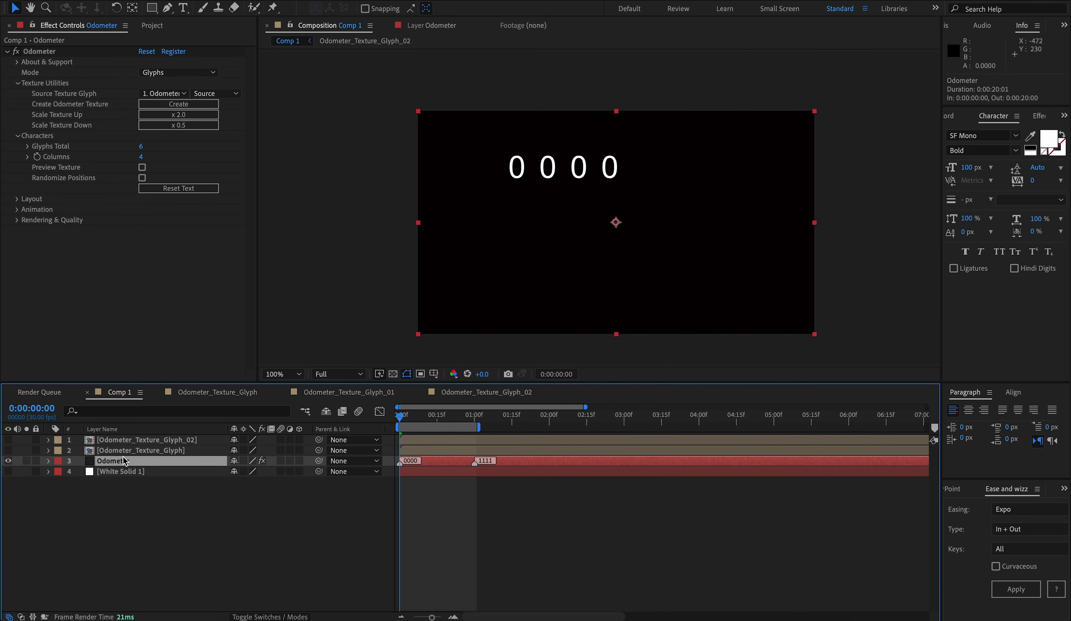
pyautogui.click(164, 93)
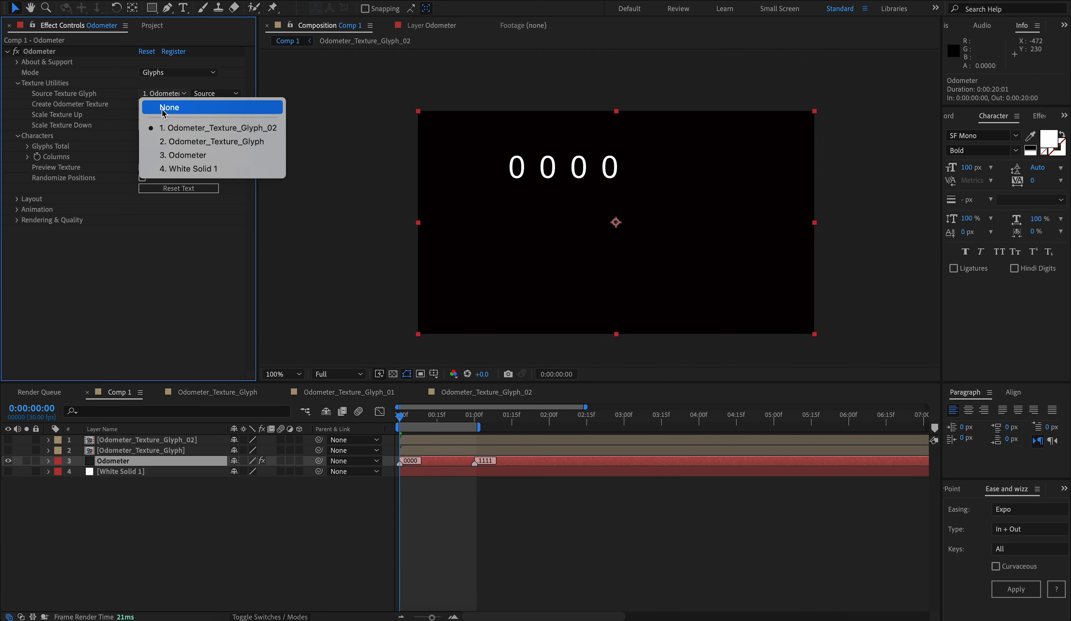
pyautogui.click(164, 141)
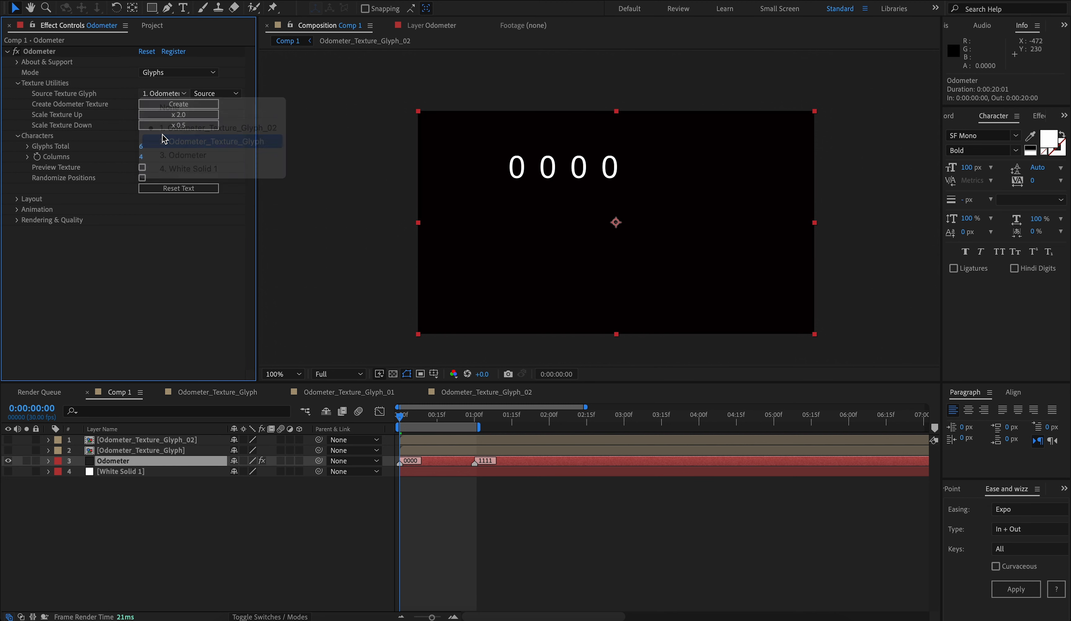
# Inspect the numbered slot symbols in the Odometer_Texture_Glyph comp, and show Comp 1 in a second viewer beside it.
pyautogui.doubleClick(172, 452)
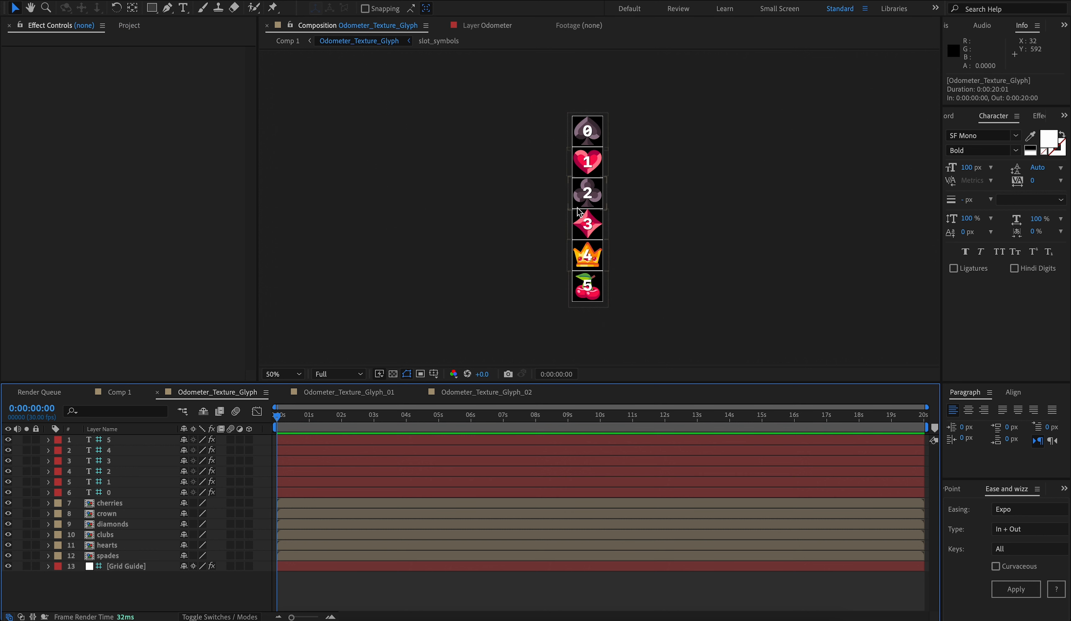
pyautogui.press('.')
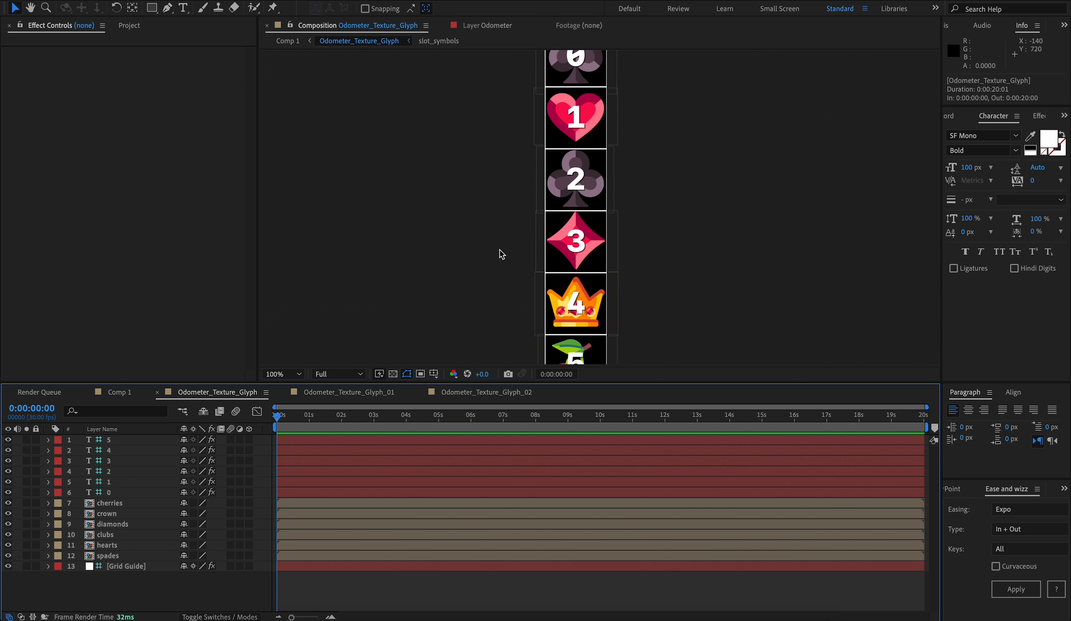
pyautogui.press(',')
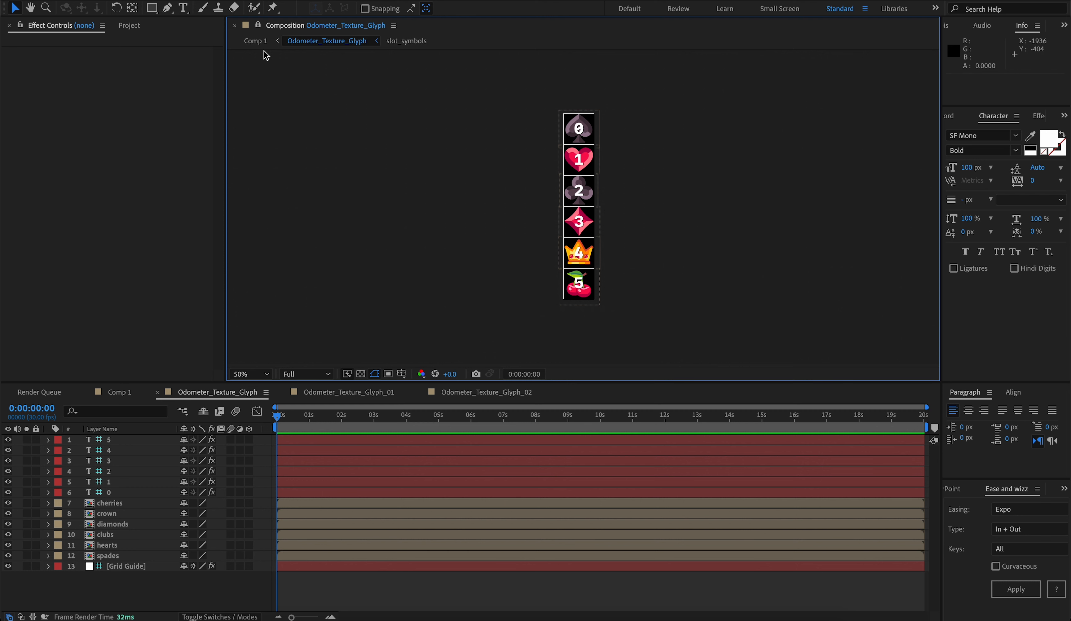
pyautogui.click(257, 42)
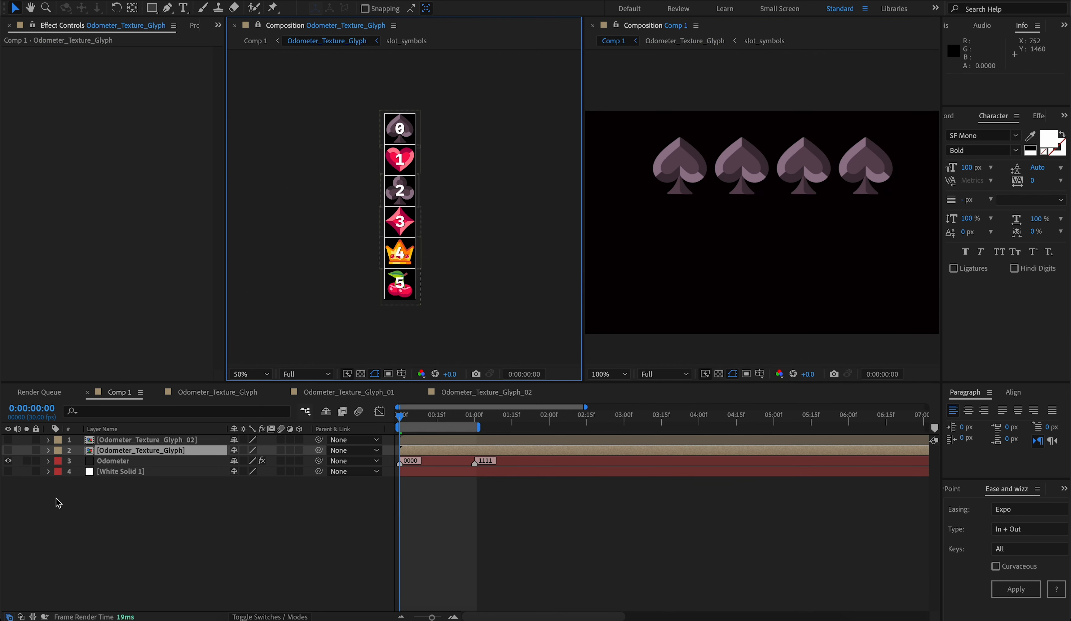
# Change the Odometer layer's first marker comment, at 0:00:00:00, to 0123.
pyautogui.click(105, 461)
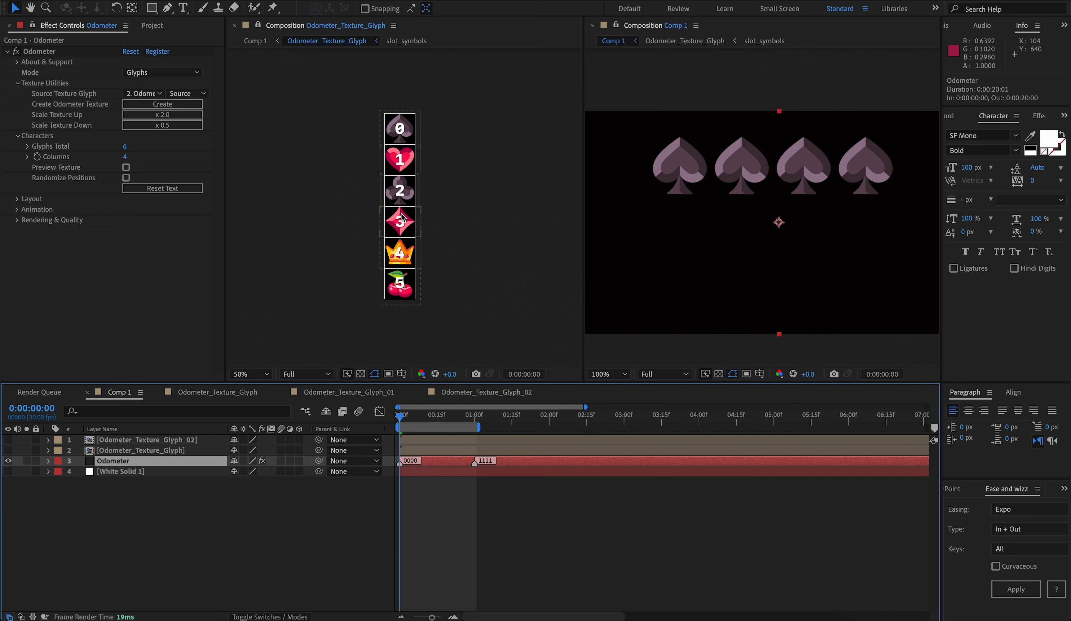
pyautogui.doubleClick(399, 460)
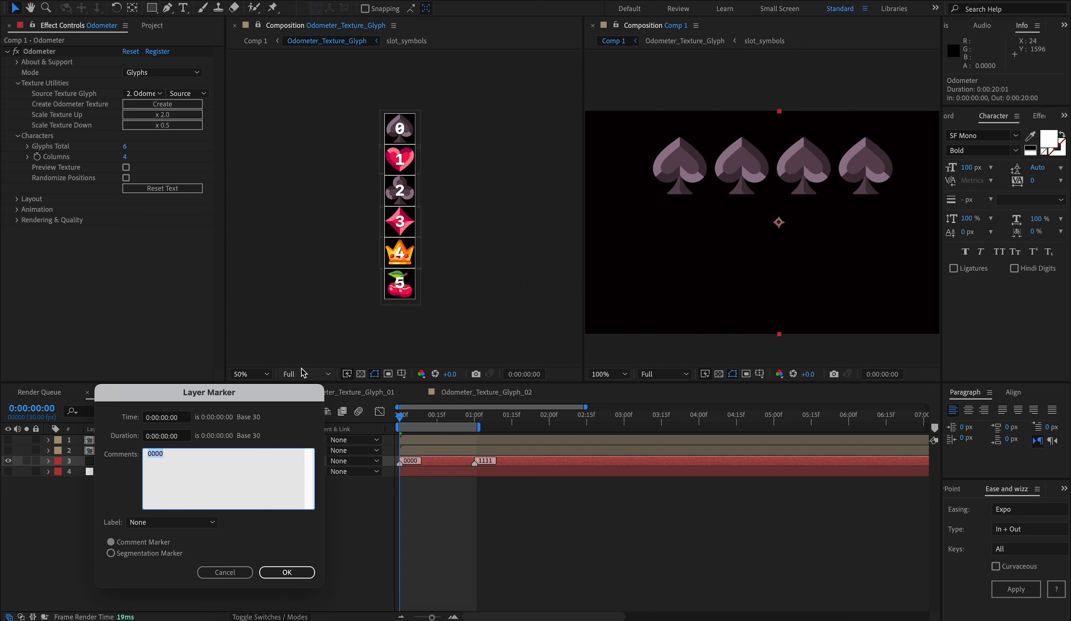
pyautogui.write('0123')
pyautogui.click(287, 572)
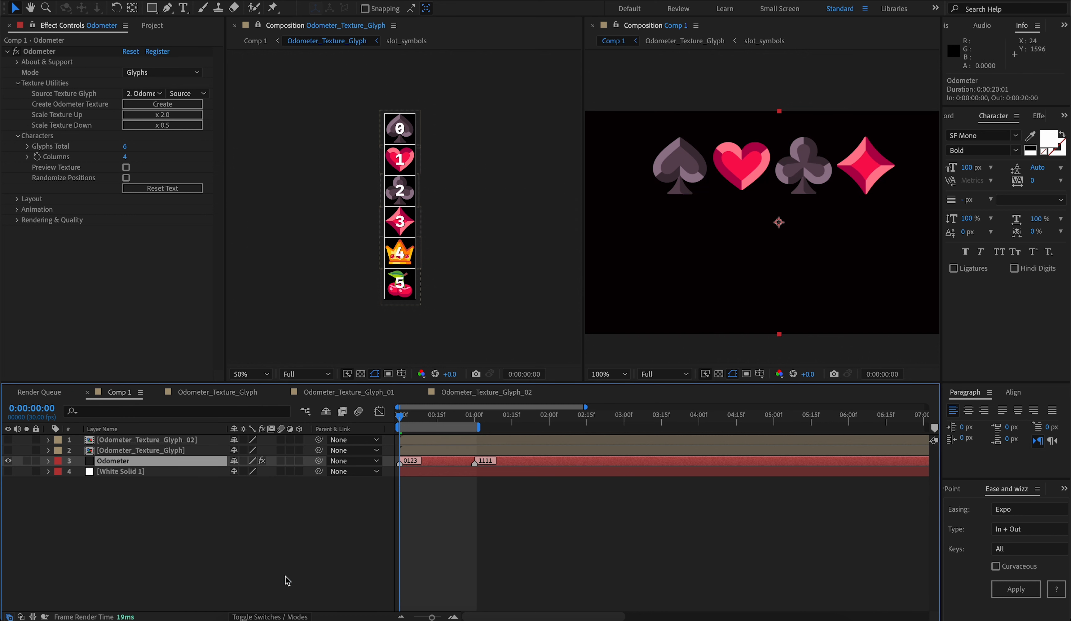
# Change the marker comment at 0:00:01:00 to 4444 and scrub through the glyph animation.
pyautogui.doubleClick(473, 461)
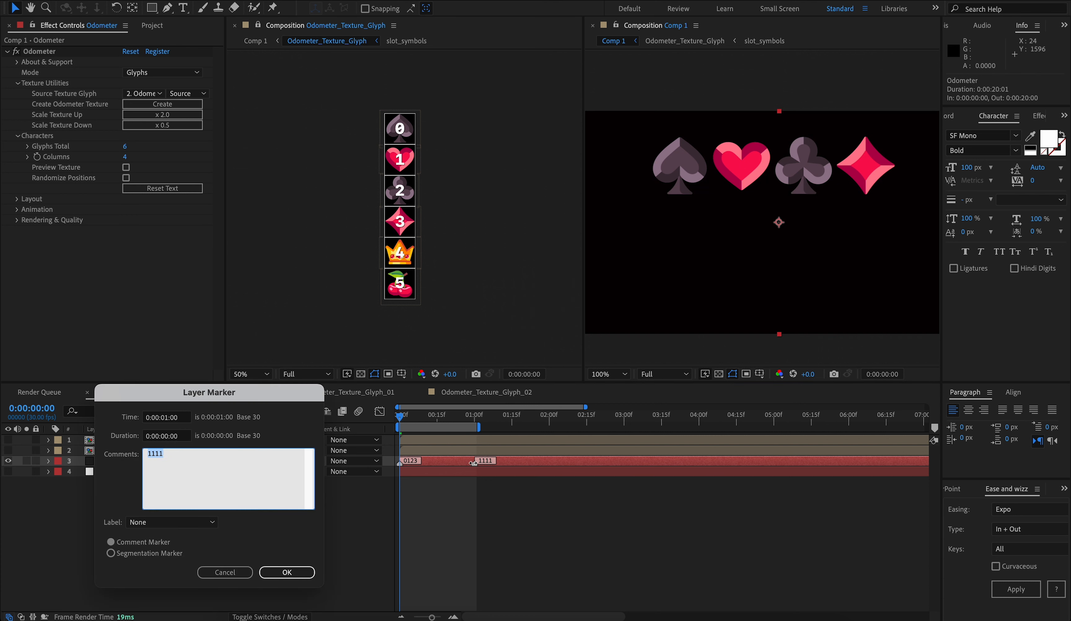
pyautogui.write('4444')
pyautogui.click(287, 572)
pyautogui.moveTo(400, 415); pyautogui.dragTo(452, 423)
pyautogui.moveTo(462, 420); pyautogui.dragTo(416, 421)
# Move the Odometer glyph row to about 300, 376 and set its layout Height to 300%.
pyautogui.click(40, 52)
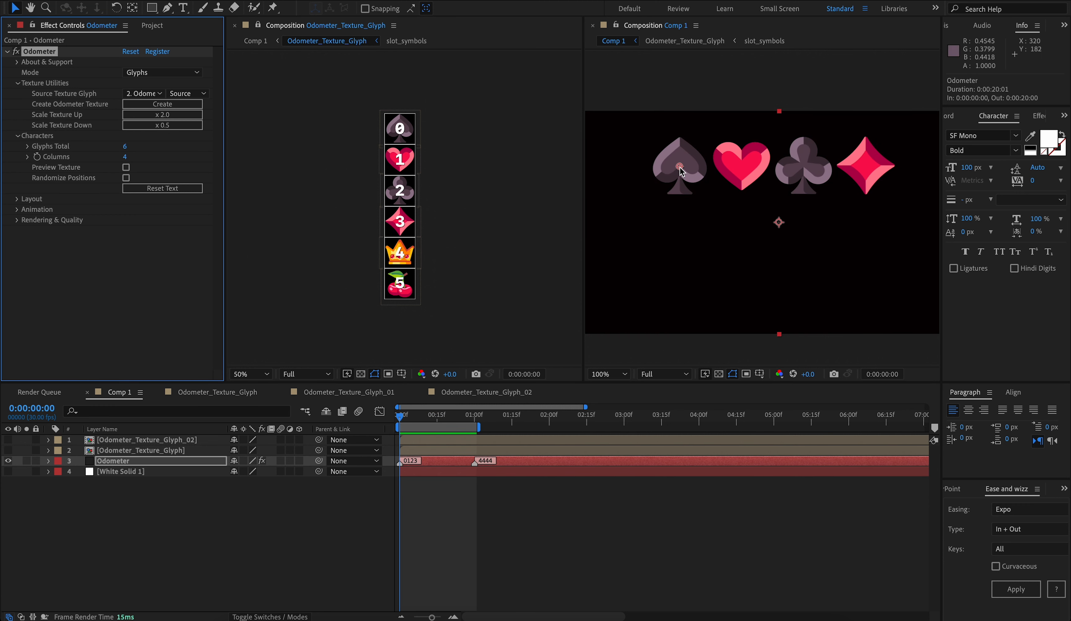
pyautogui.moveTo(679, 170); pyautogui.dragTo(673, 231)
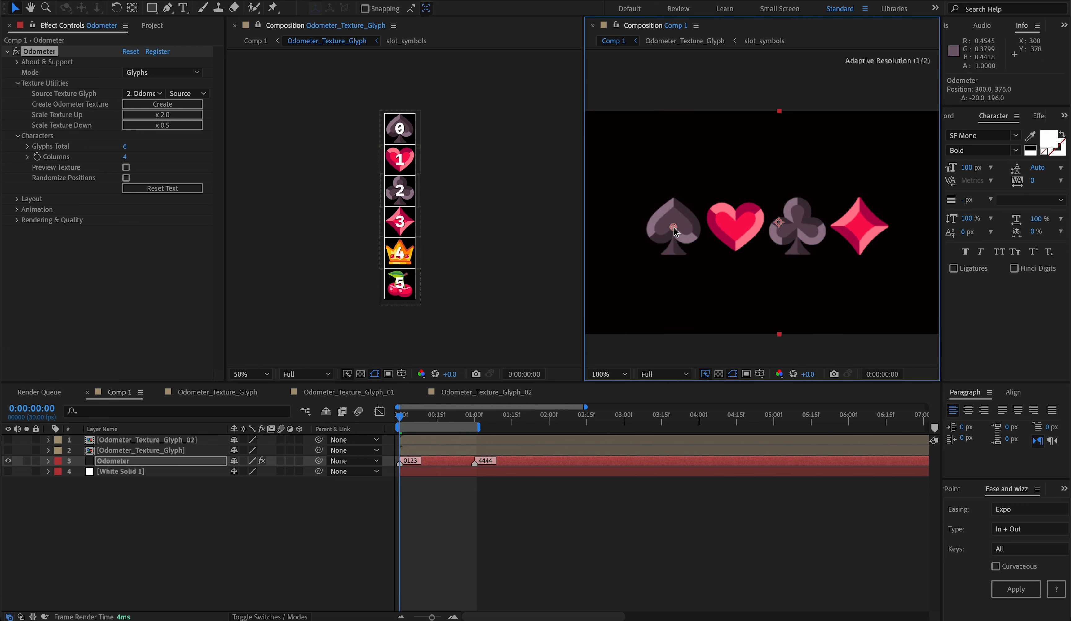
pyautogui.click(16, 199)
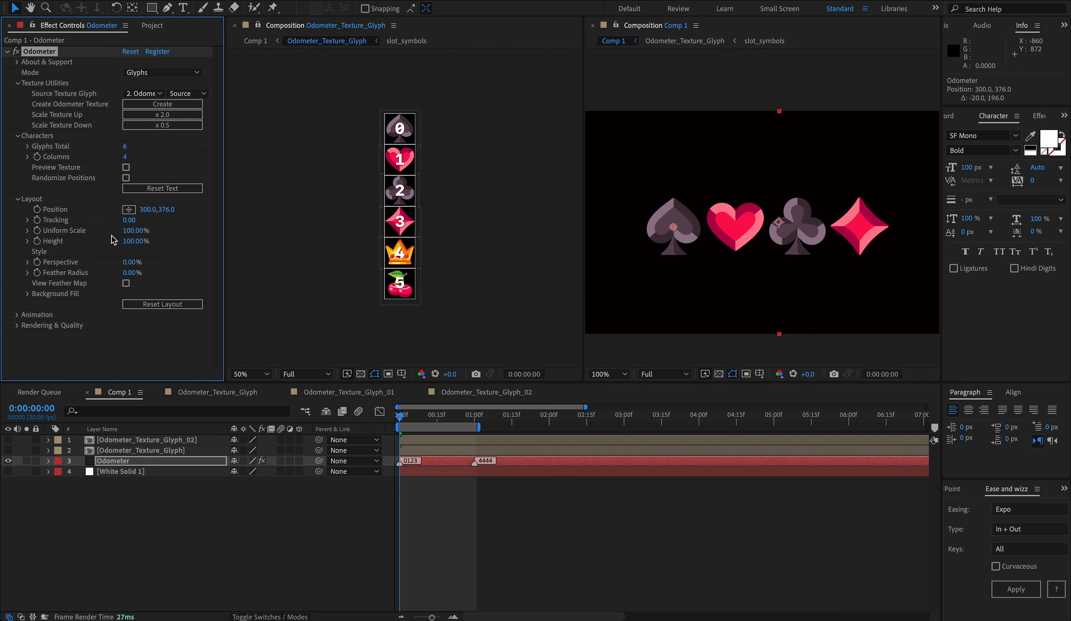
pyautogui.click(129, 241)
pyautogui.write('300')
pyautogui.press('Return')
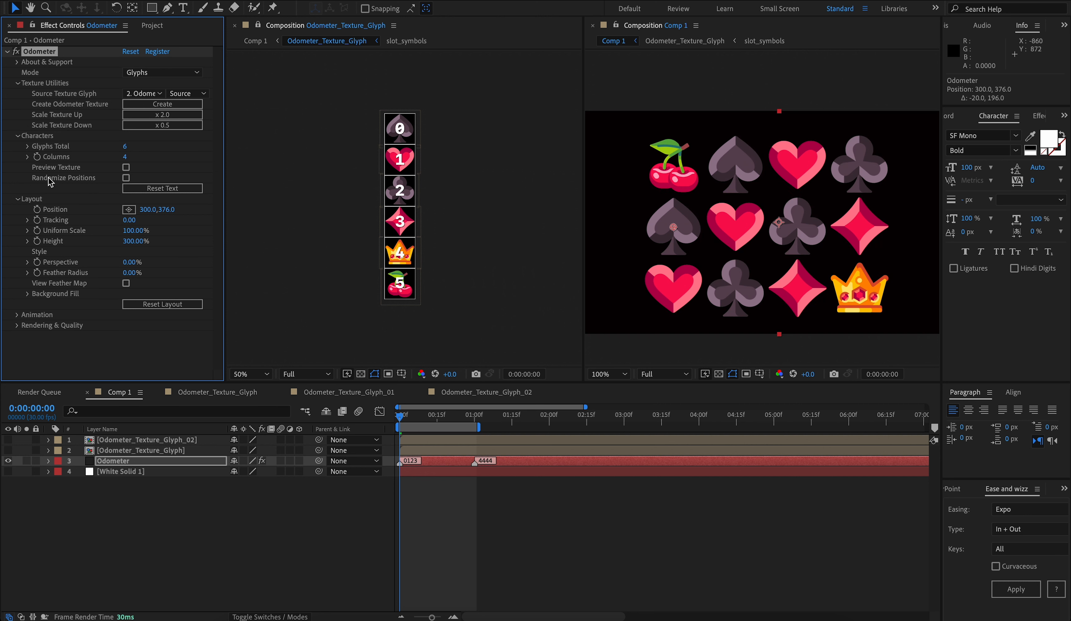
# Enable Randomize Positions and Randomize Each Column, and set the Random Seed to 10001.
pyautogui.click(126, 177)
pyautogui.click(126, 188)
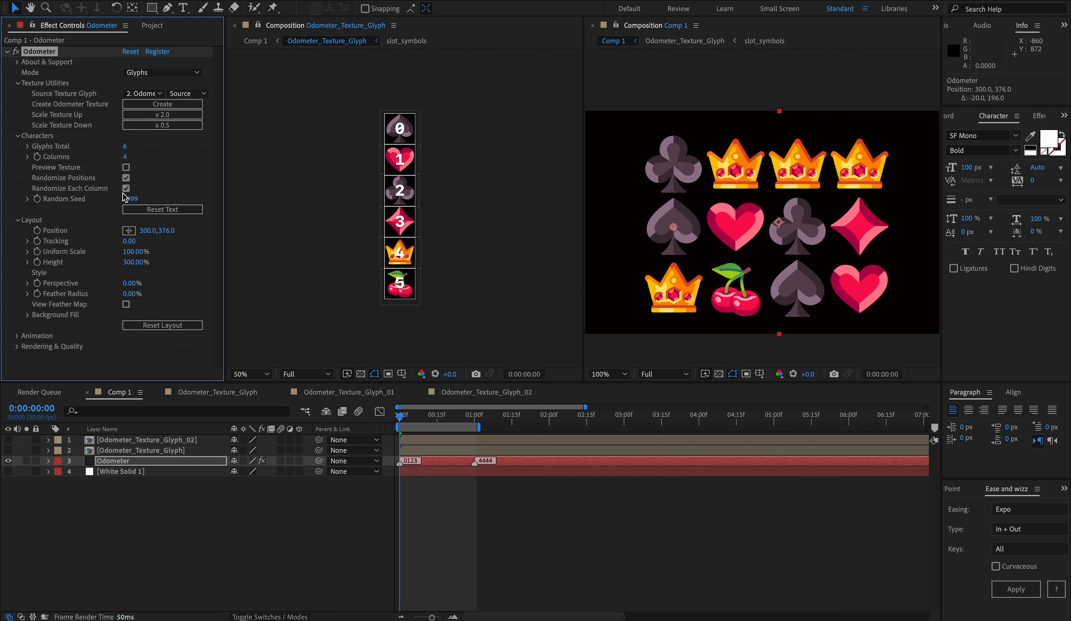
pyautogui.moveTo(133, 203); pyautogui.dragTo(196, 200)
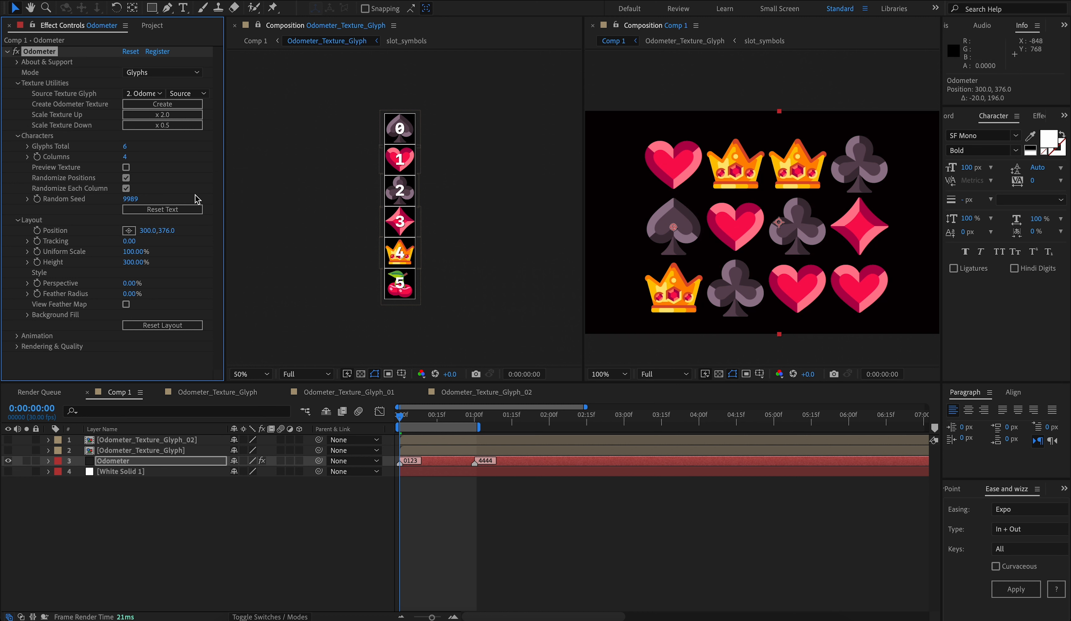
pyautogui.moveTo(130, 200); pyautogui.dragTo(178, 196)
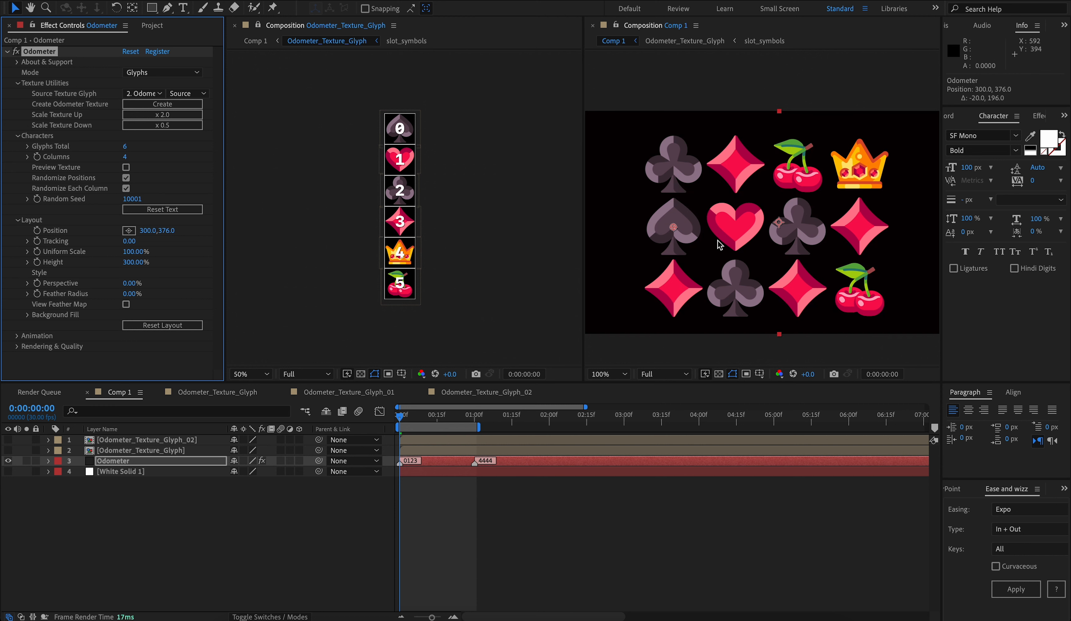
# In Odometer_Texture_Glyph, select the six symbol layers from cherries to spades and reposition their anchor points to the center.
pyautogui.click(134, 462)
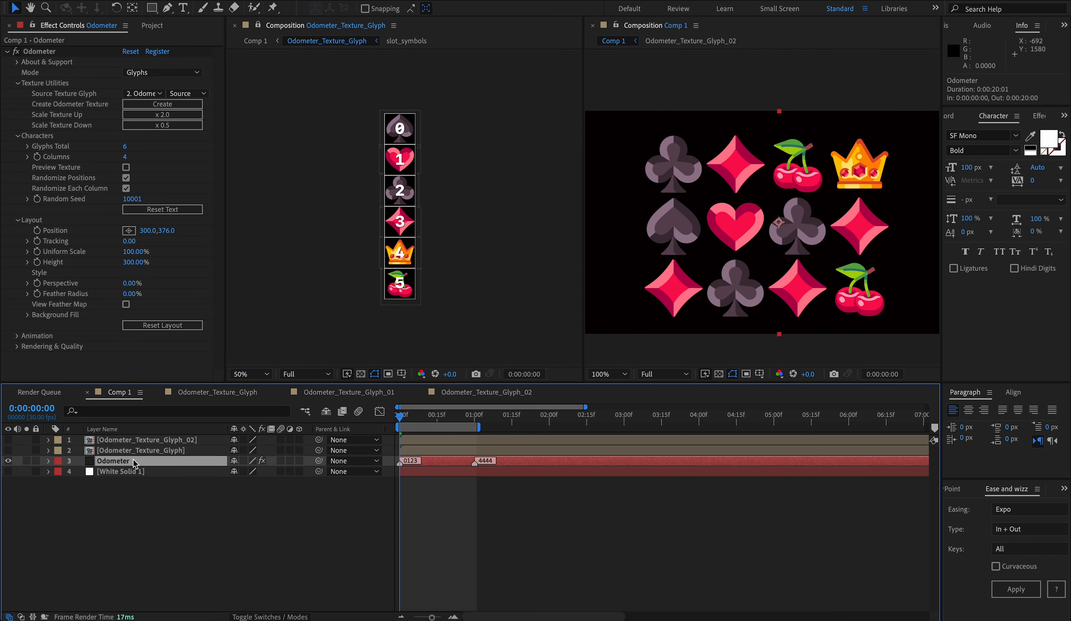
pyautogui.doubleClick(142, 451)
pyautogui.click(673, 241)
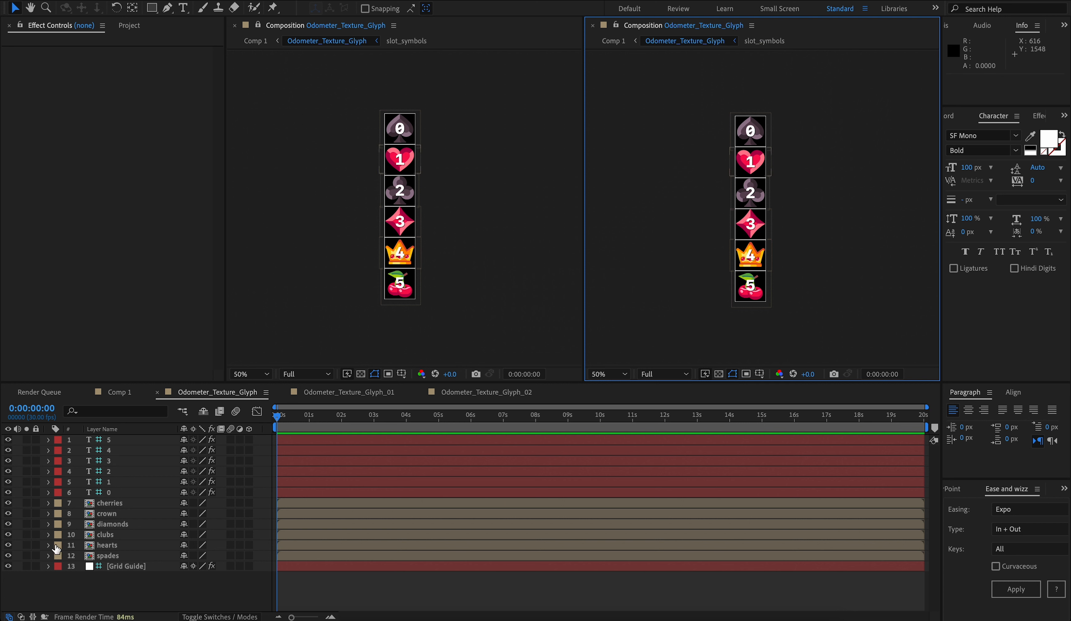
pyautogui.click(100, 504)
pyautogui.keyDown('shift'); pyautogui.click(107, 555); pyautogui.keyUp('shift')
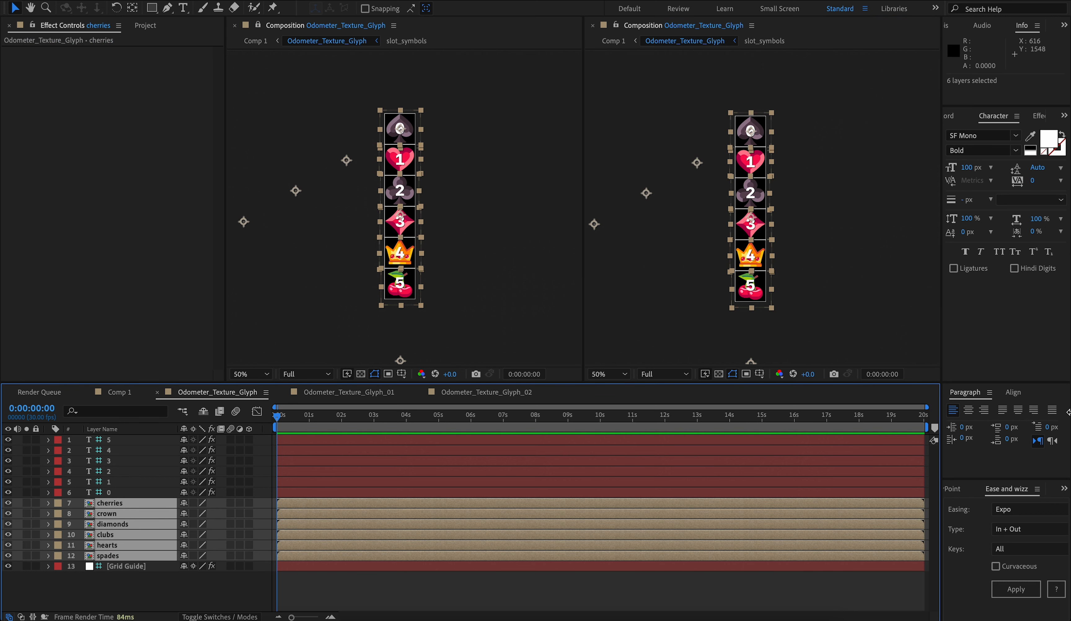
pyautogui.click(959, 489)
pyautogui.click(1002, 580)
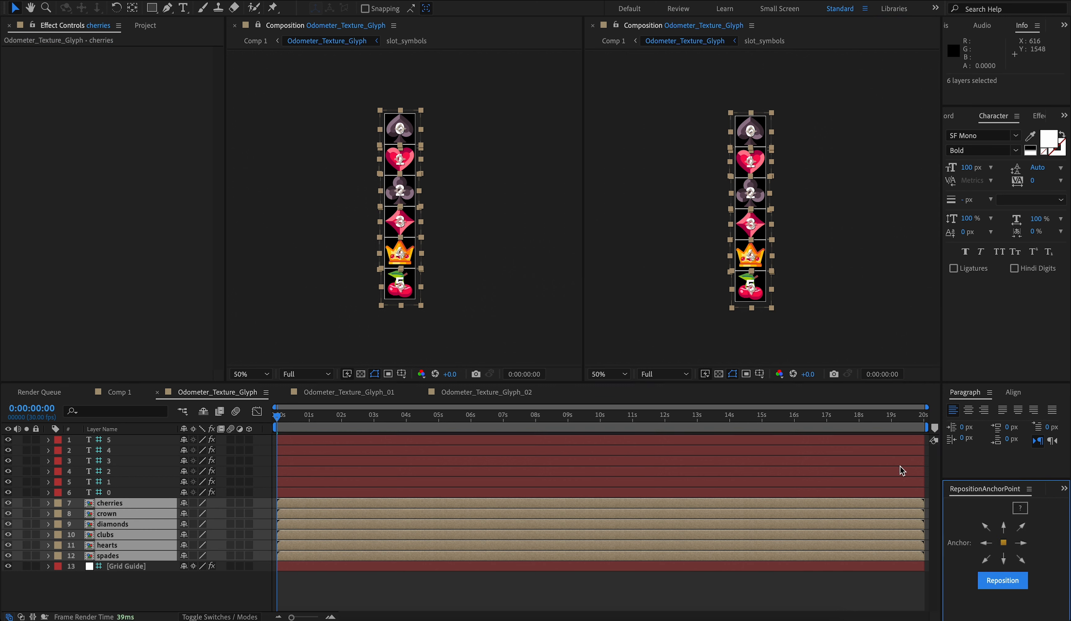
# Scale the selected symbols down together, cherries and crown to 44.5%, diamonds, clubs and hearts to 57.3%, and return to Comp 1.
pyautogui.press('s')
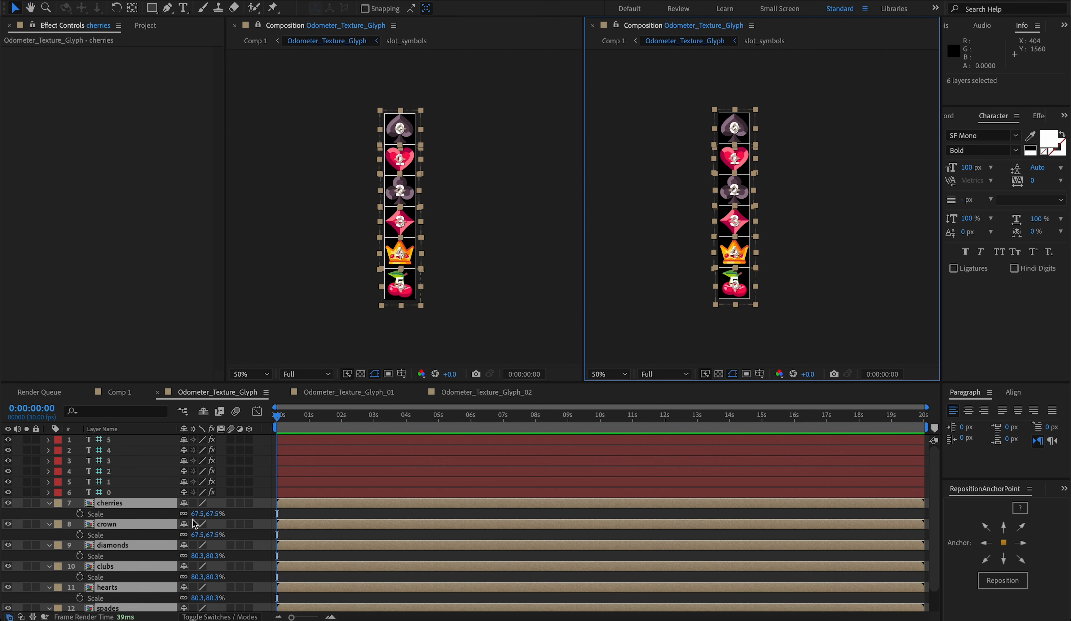
pyautogui.moveTo(200, 513); pyautogui.dragTo(190, 513)
pyautogui.click(593, 317)
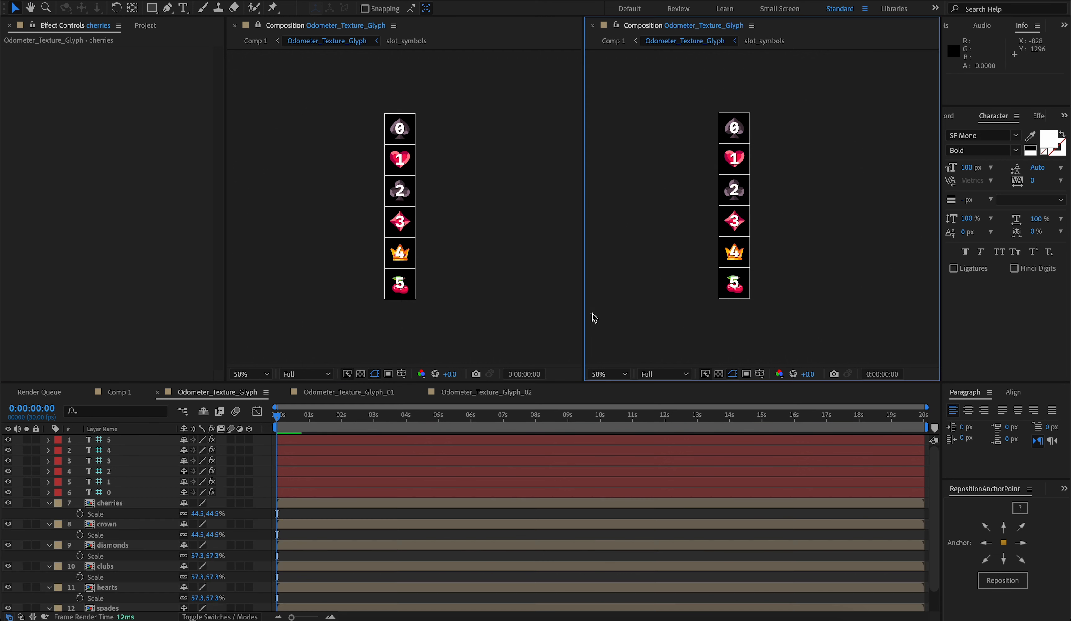
pyautogui.click(621, 41)
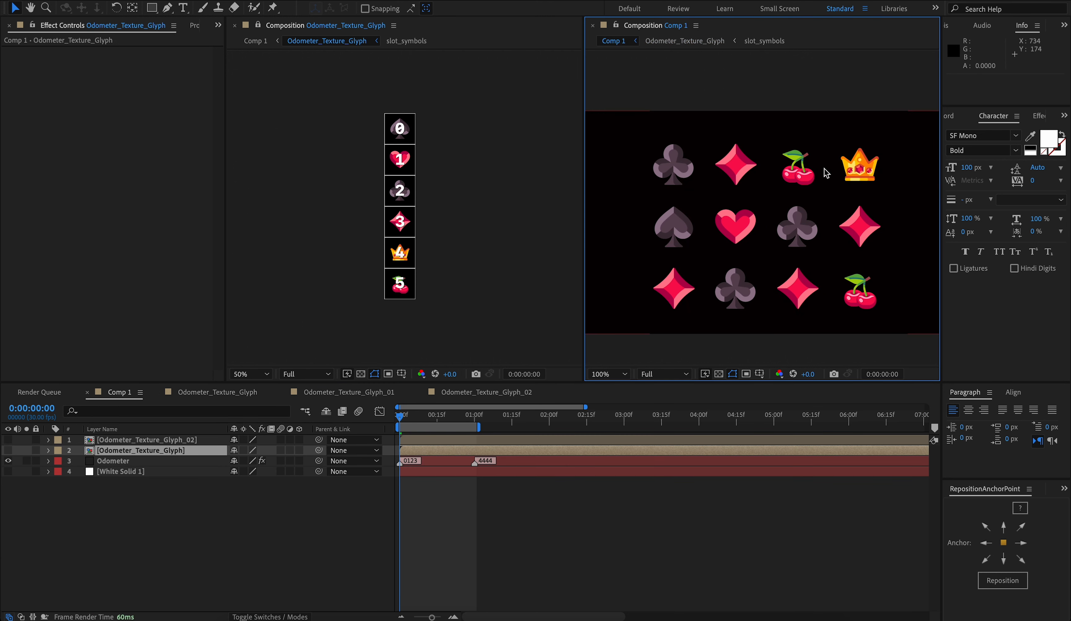
# Try a Tracking of 3.11 on the Odometer layer and undo it.
pyautogui.click(150, 463)
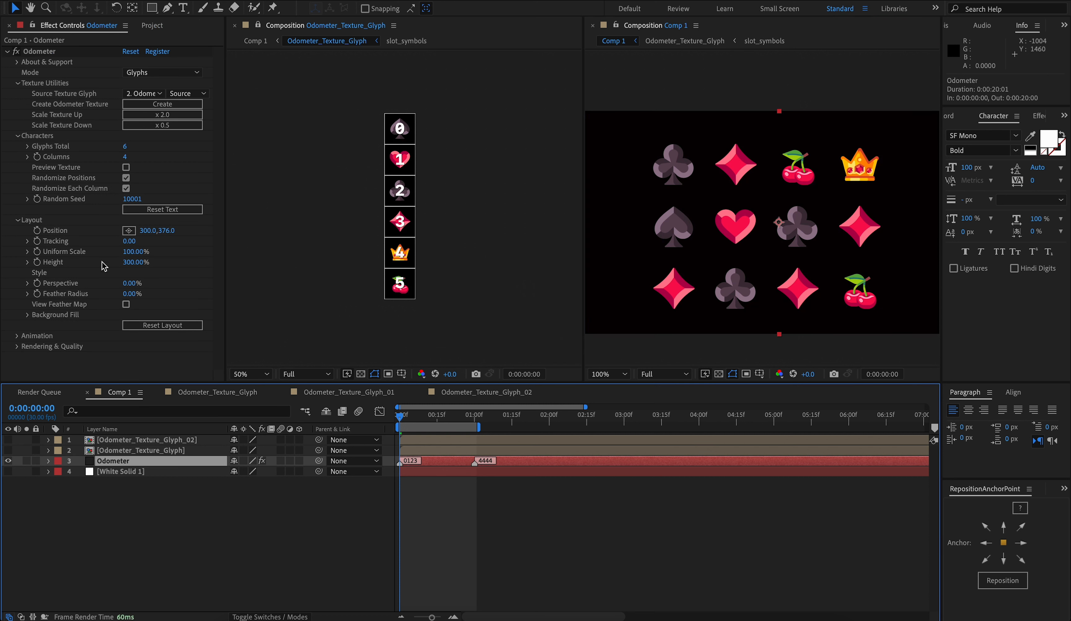
pyautogui.moveTo(128, 241); pyautogui.dragTo(321, 246)
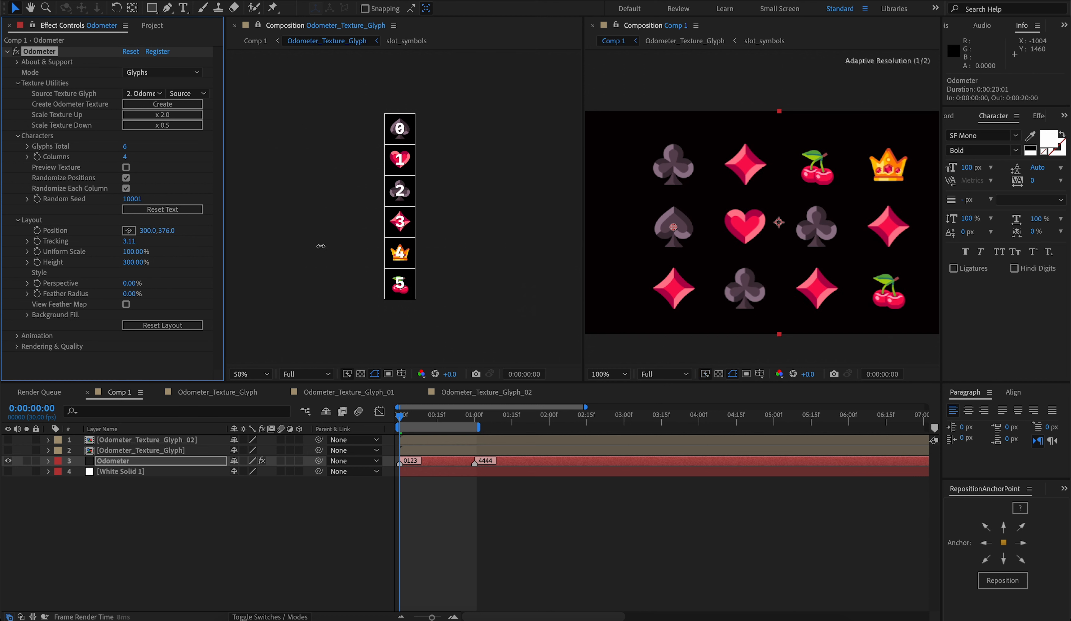
pyautogui.hotkey('ctrl', 'z')
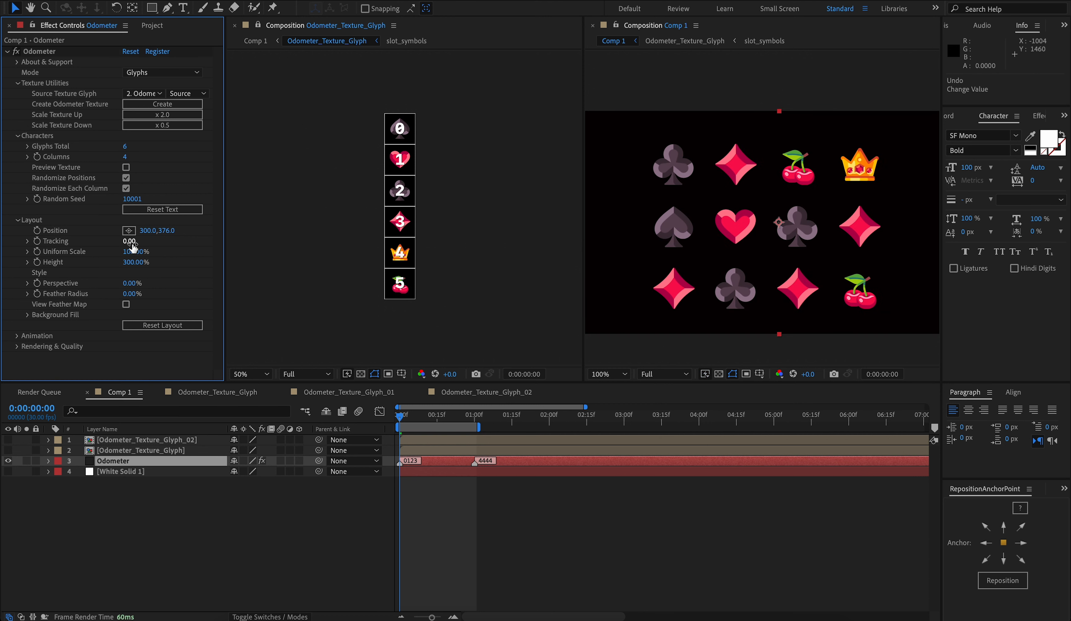
# Set the Odometer effect's Perspective to 23%, preview the spin and go to the second marker at 0:00:01:00.
pyautogui.moveTo(128, 285)
pyautogui.mouseDown()
pyautogui.moveTo(158, 287)
pyautogui.moveTo(141, 285)
pyautogui.mouseUp()
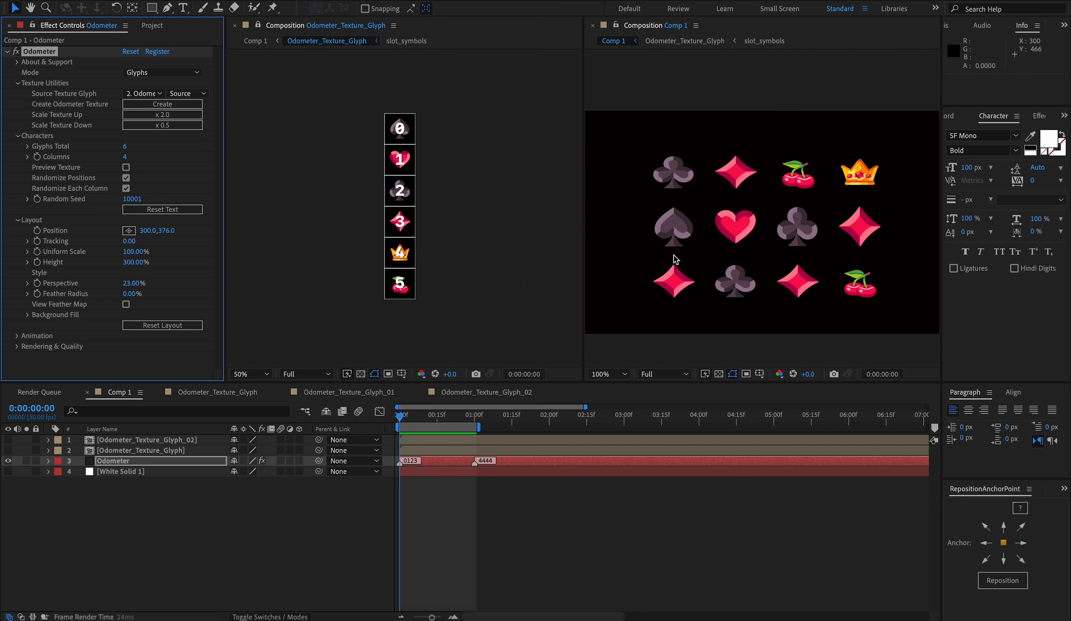
pyautogui.press('space')
pyautogui.press('space')
pyautogui.press('k')
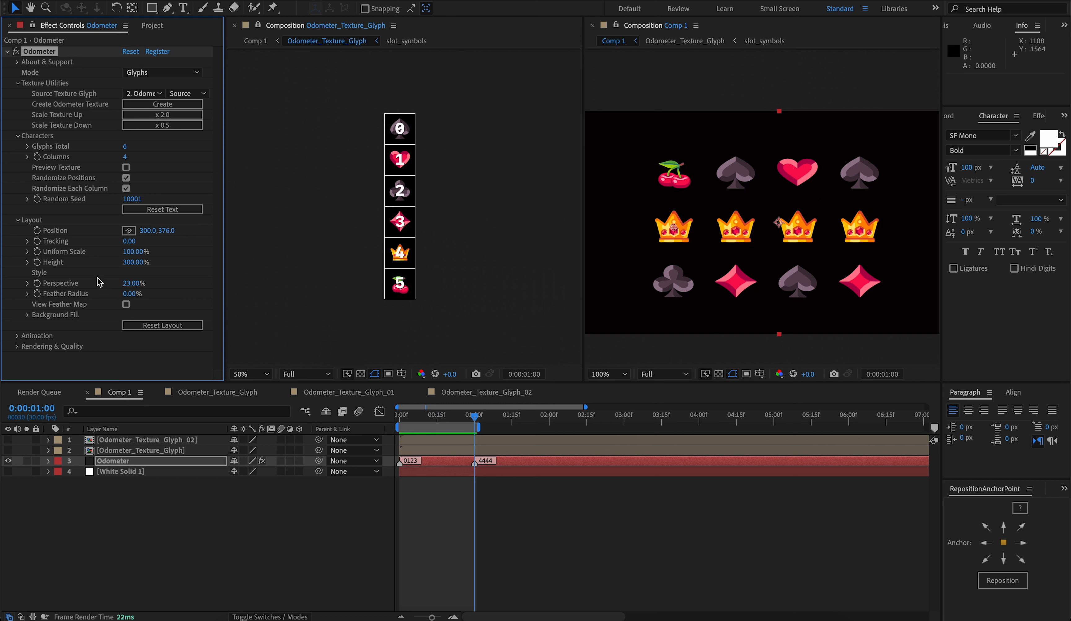
# Enable Force Minimum Spins in the Animation settings, set Minimum Spins to 6 and preview the result.
pyautogui.click(18, 336)
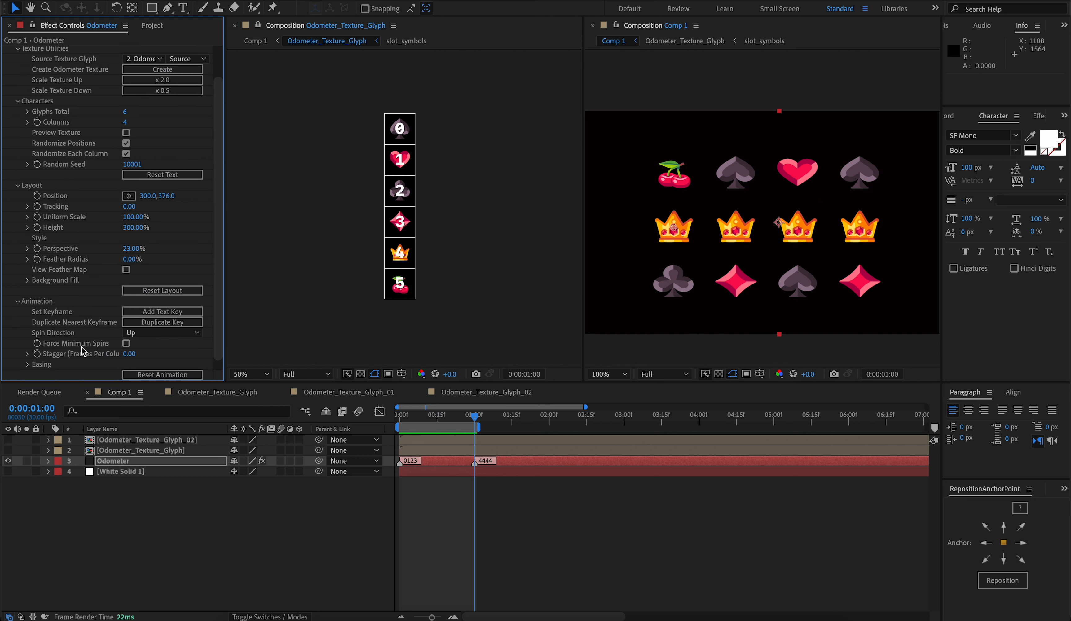
pyautogui.click(126, 343)
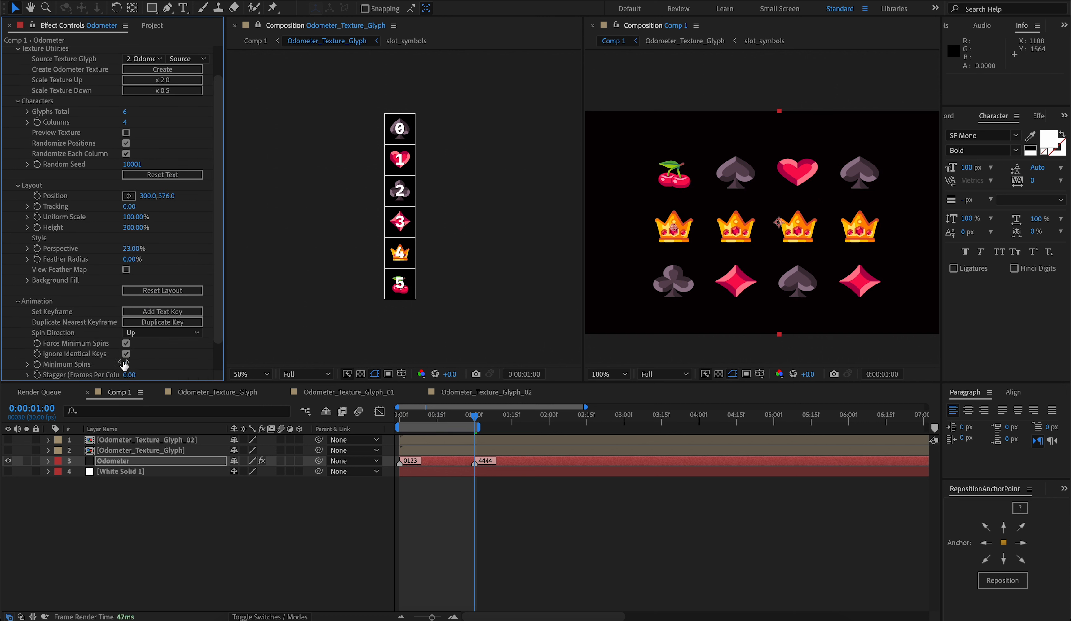
pyautogui.click(127, 364)
pyautogui.write('6')
pyautogui.press('Return')
pyautogui.press('space')
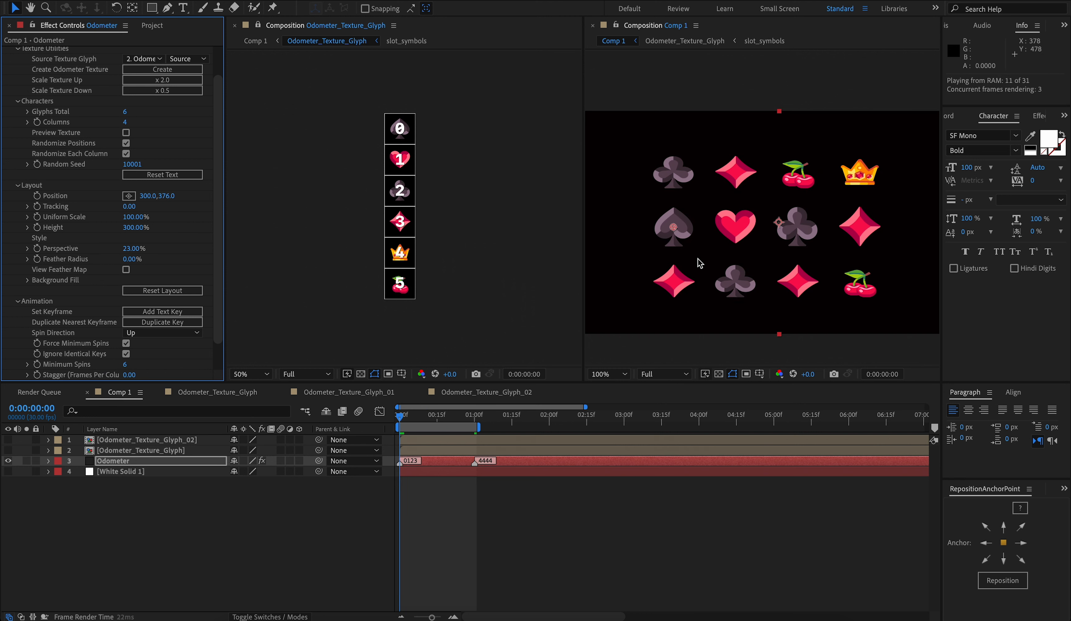
pyautogui.press('space')
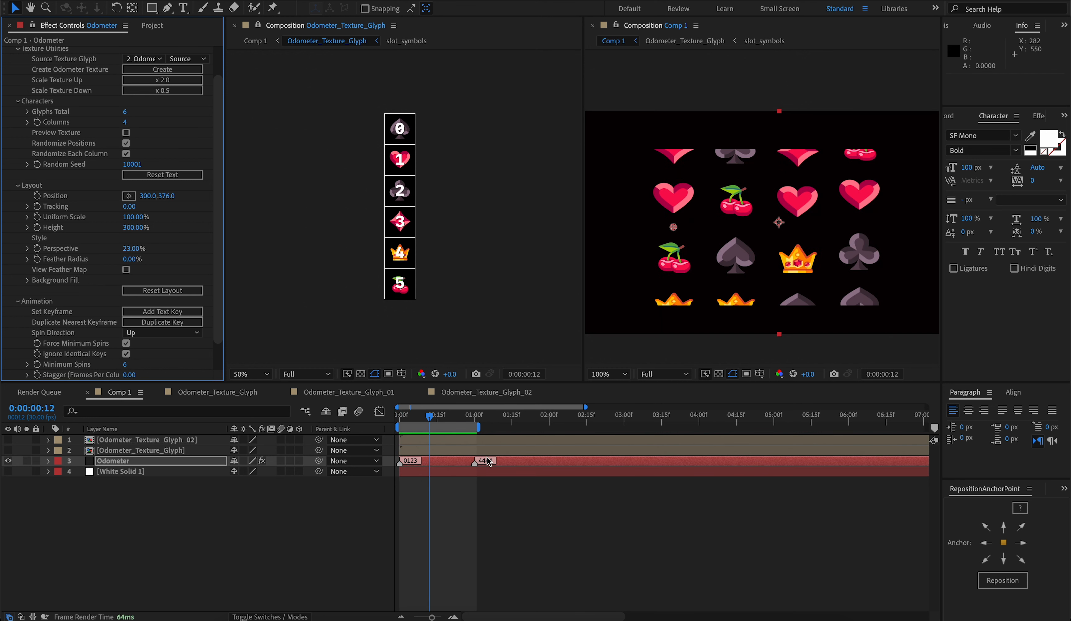
# Move the Odometer layer's 4444 marker to 0:00:03:00 and end the work area there.
pyautogui.moveTo(474, 462); pyautogui.dragTo(624, 460)
pyautogui.click(624, 416)
pyautogui.press('n')
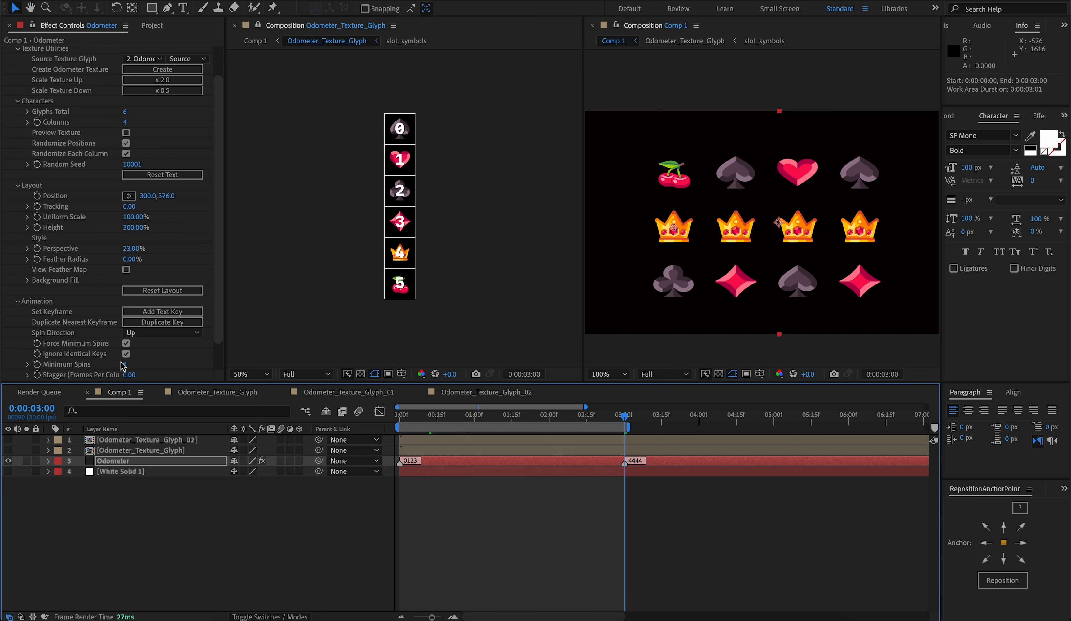
# Set Stagger (Frames Per Column) to 1.5, preview the reel animation and return to the first frame.
pyautogui.click(129, 375)
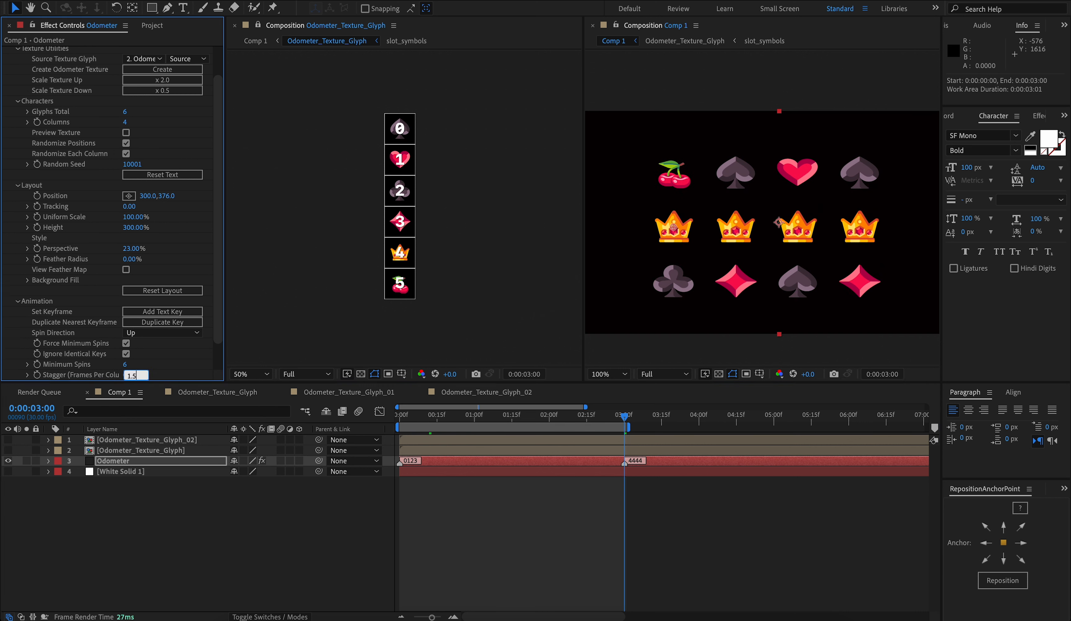
pyautogui.press('Return')
pyautogui.press('space')
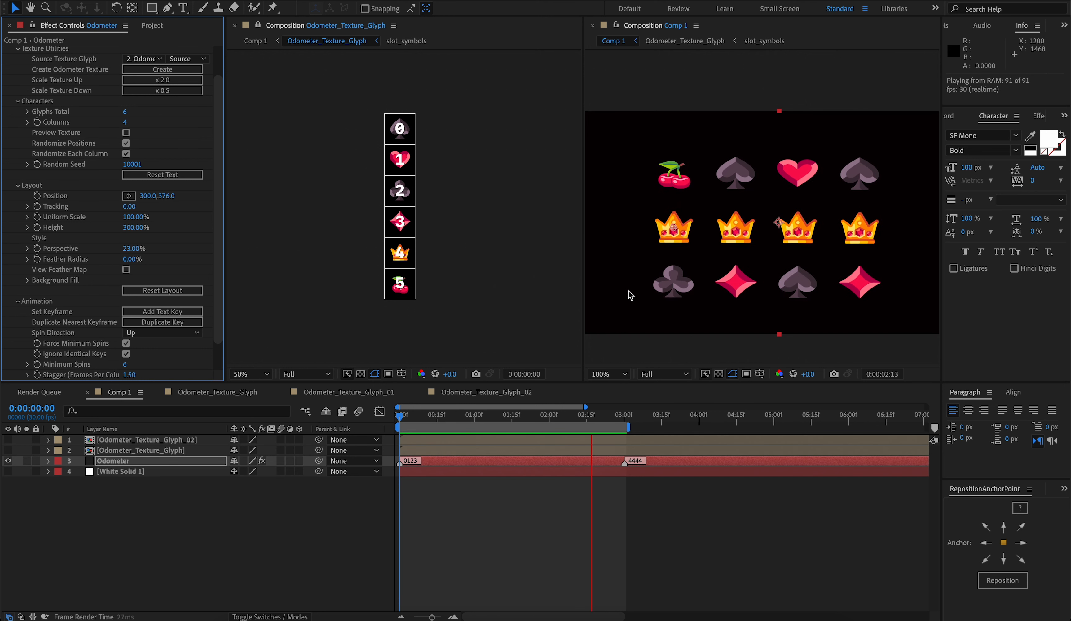
pyautogui.press('space')
pyautogui.moveTo(404, 420); pyautogui.dragTo(379, 444)
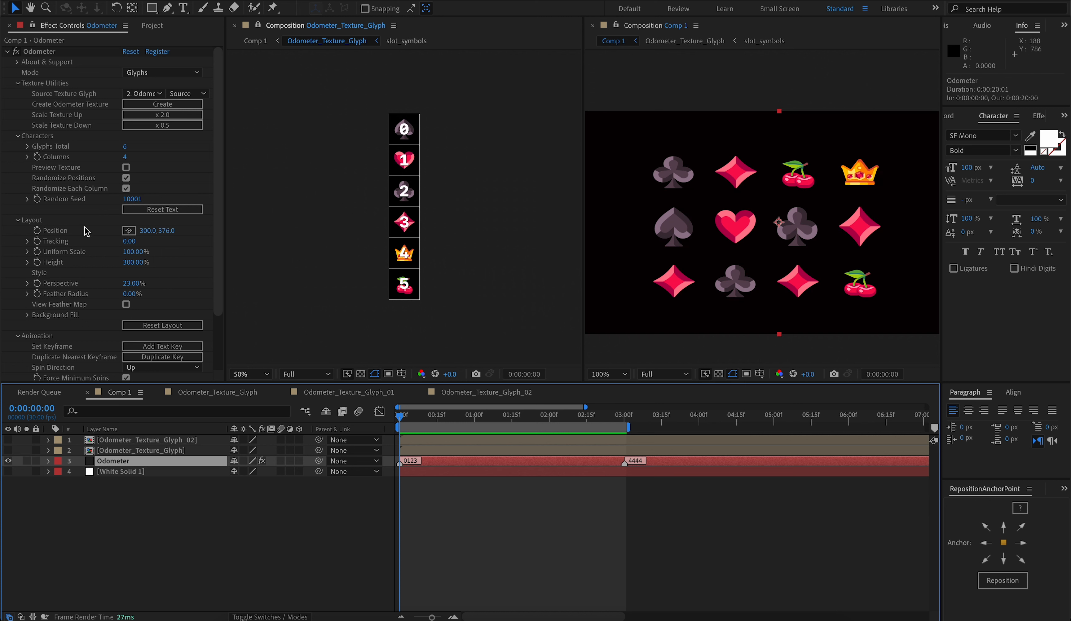
# Set the Odometer effect's Glyphs Total to 7.
pyautogui.click(124, 147)
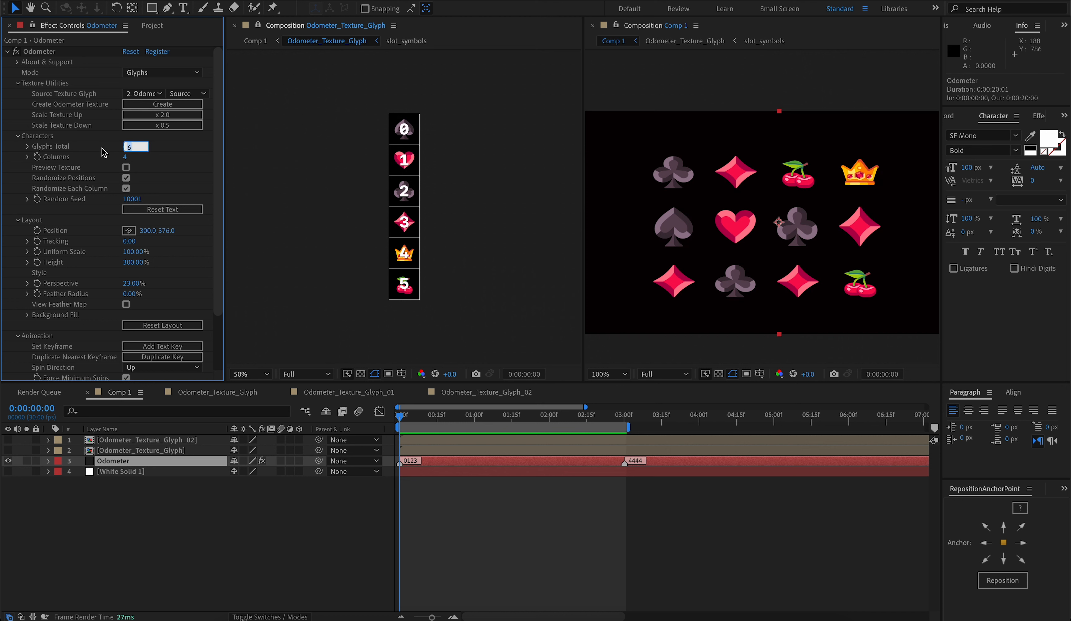
pyautogui.write('7')
pyautogui.press('Return')
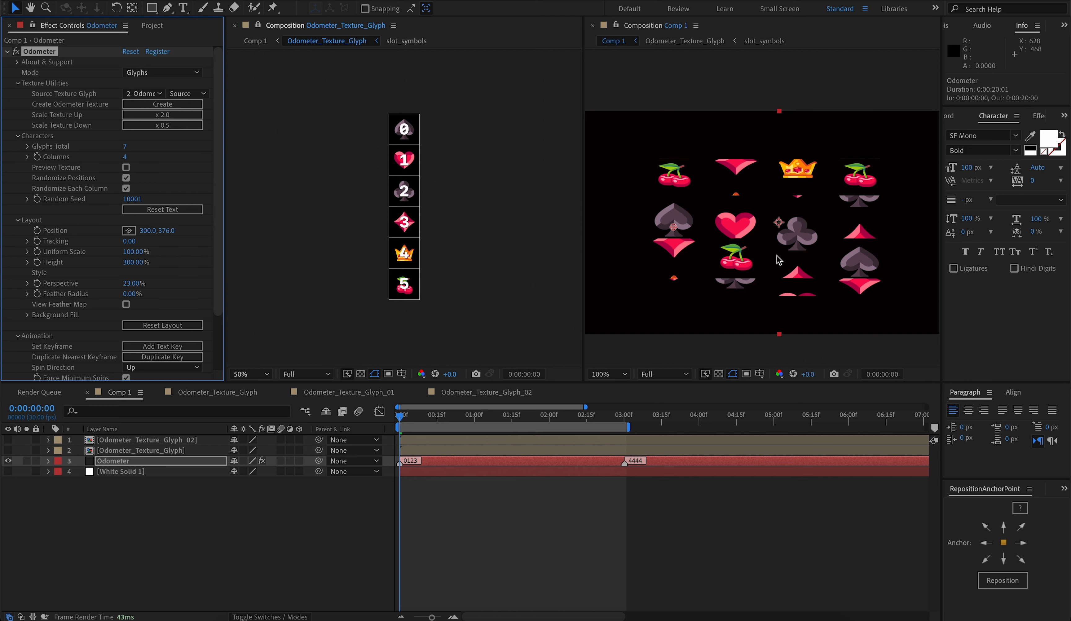
# Open the Odometer_Texture_Glyph comp and set its height to 1400 px in the composition settings.
pyautogui.doubleClick(170, 451)
pyautogui.press('super+k')
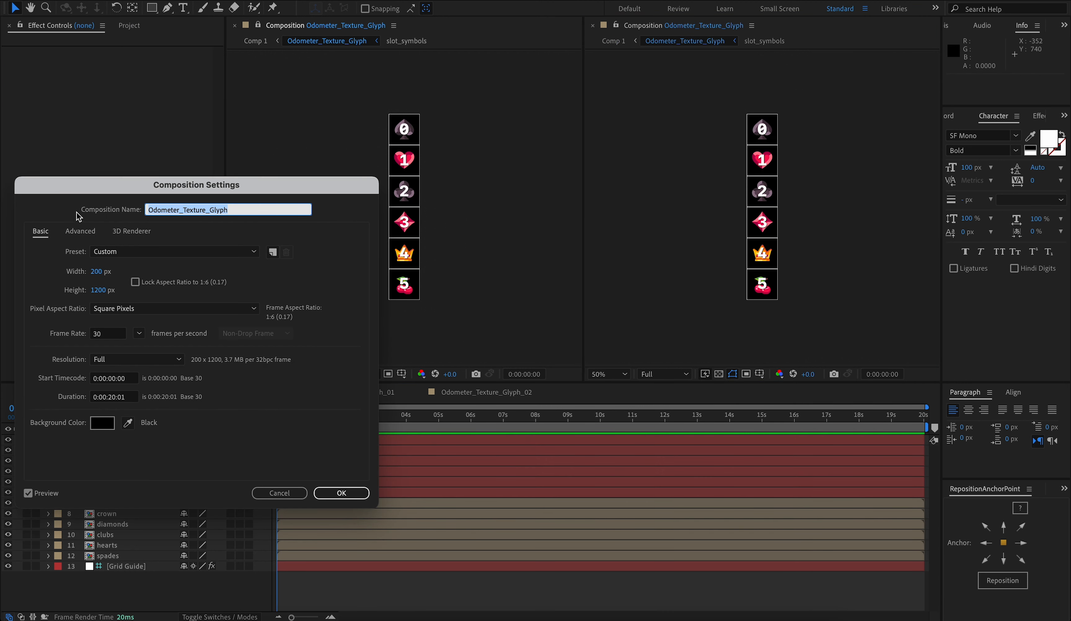
pyautogui.moveTo(91, 196); pyautogui.dragTo(220, 233)
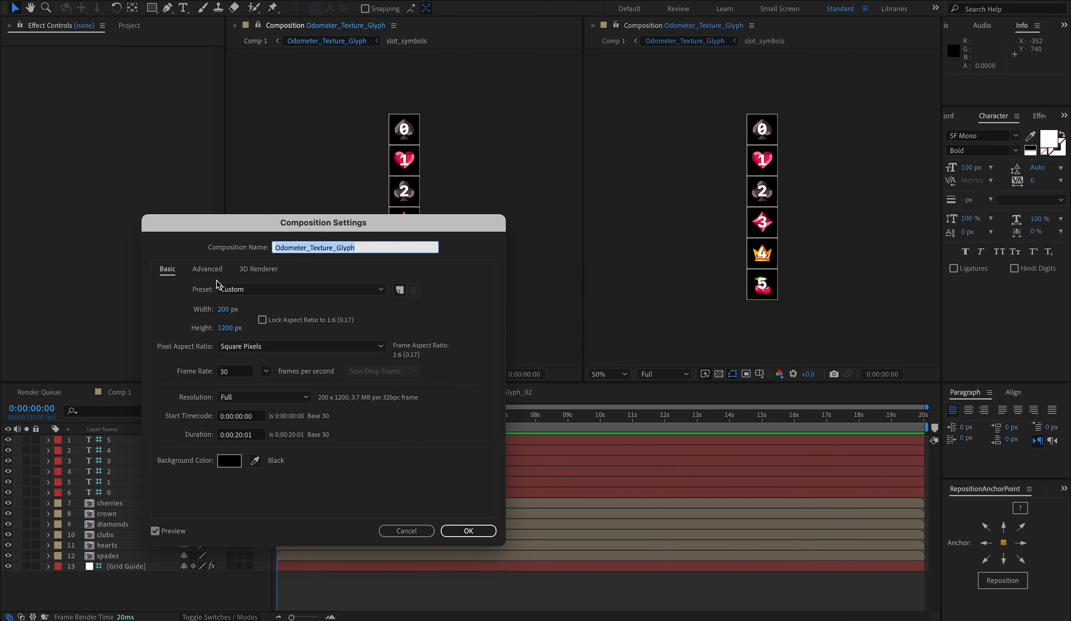
pyautogui.click(226, 328)
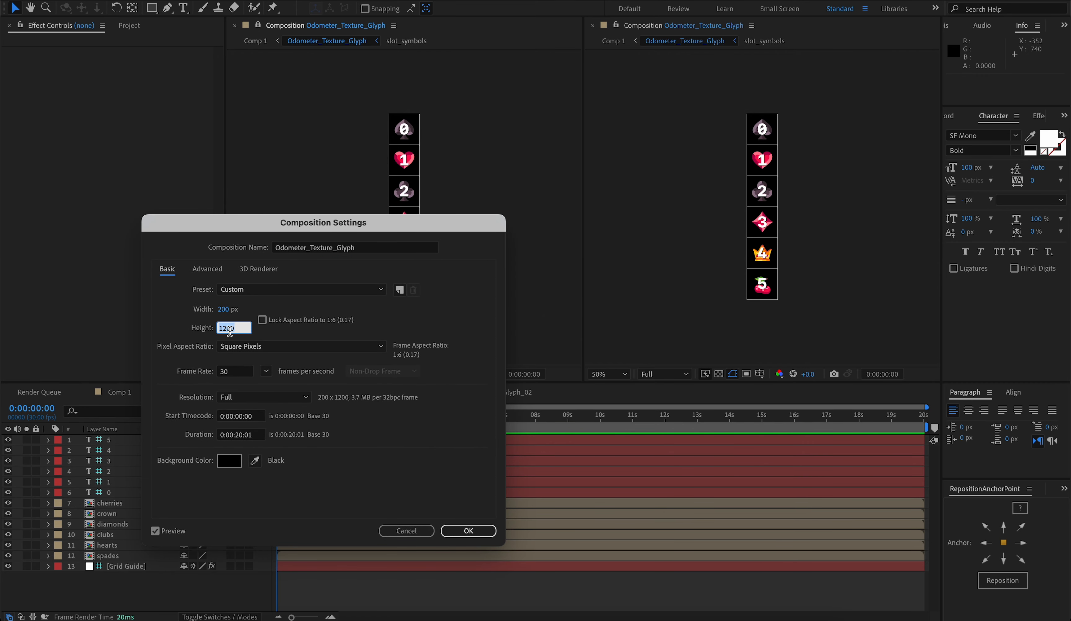
pyautogui.press('BackSpace')
pyautogui.write('4')
pyautogui.click(469, 530)
# Select all number, symbol and grid layers and nudge them up to the comp's top edge, freeing the bottom cell.
pyautogui.moveTo(813, 310); pyautogui.dragTo(690, 92)
pyautogui.press('Up')
pyautogui.press('Up')
pyautogui.press('Up')
pyautogui.press('Up')
pyautogui.press('Up')
pyautogui.press('Up')
pyautogui.press('Up')
pyautogui.press('Up')
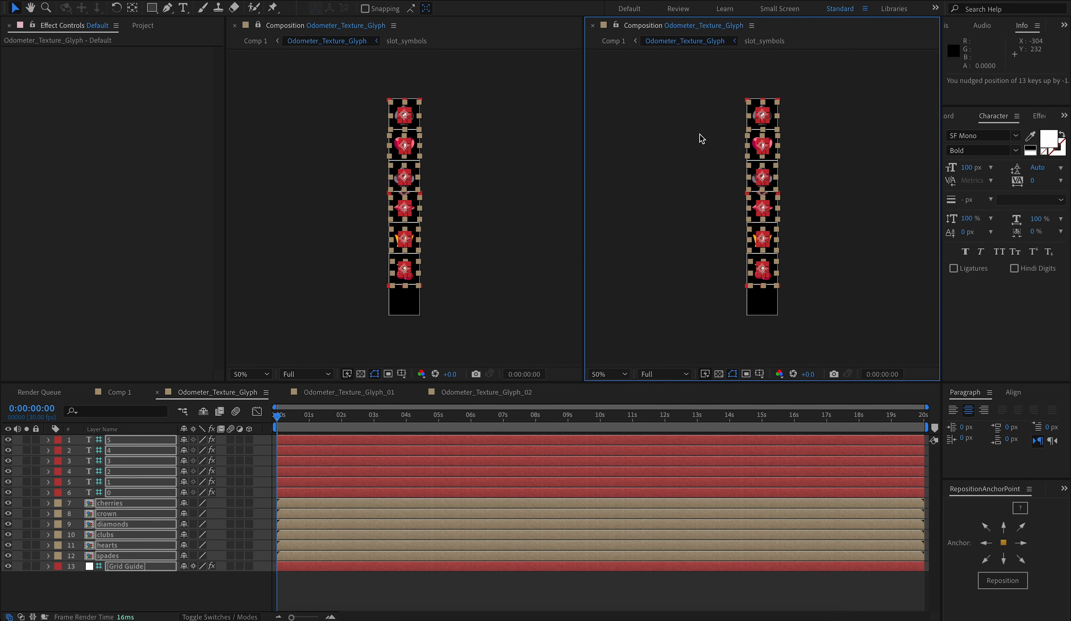
pyautogui.click(699, 135)
# Reset the Grid Guide layer's transform so its grid covers all seven cells, and lock the layer.
pyautogui.rightClick(128, 567)
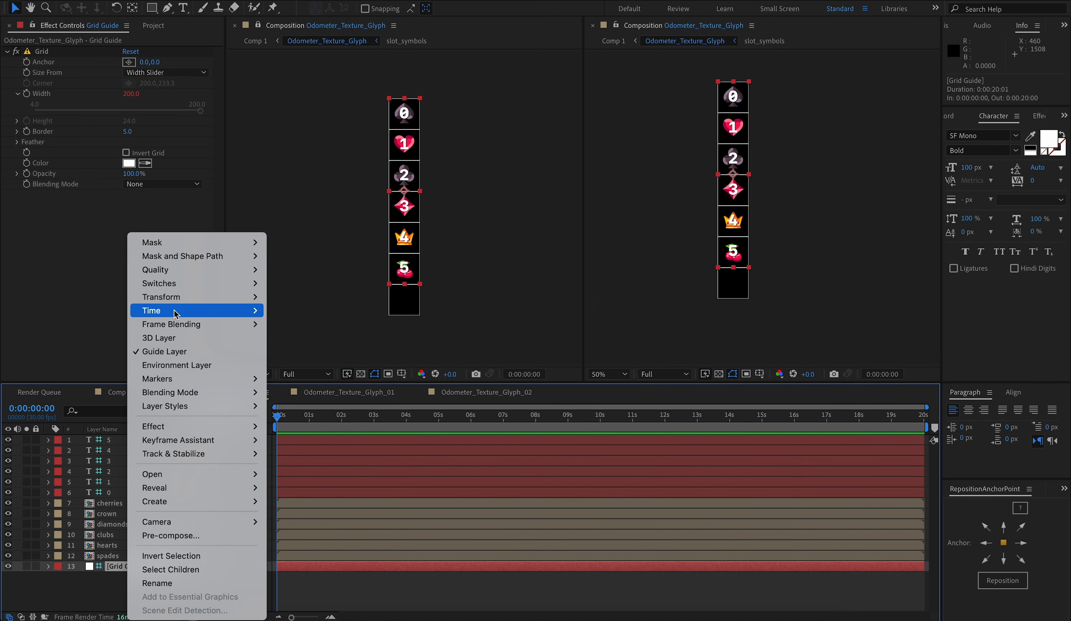
pyautogui.moveTo(170, 297)
pyautogui.click(290, 298)
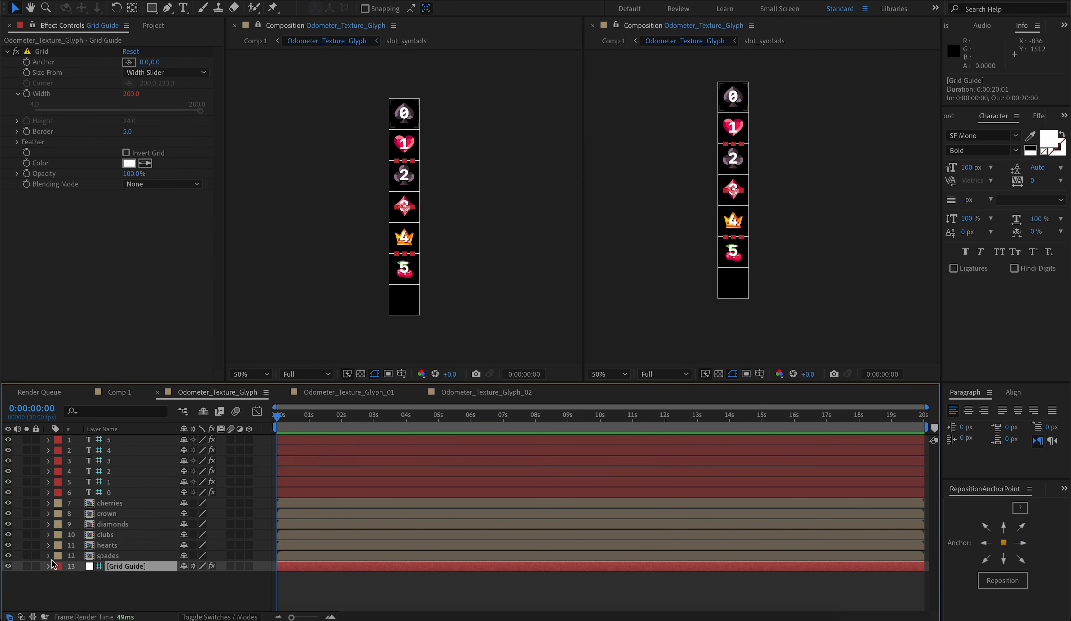
pyautogui.click(36, 565)
# Duplicate the number 5 and cherries layers and move the copies into the empty bottom cell.
pyautogui.moveTo(700, 239); pyautogui.dragTo(693, 229)
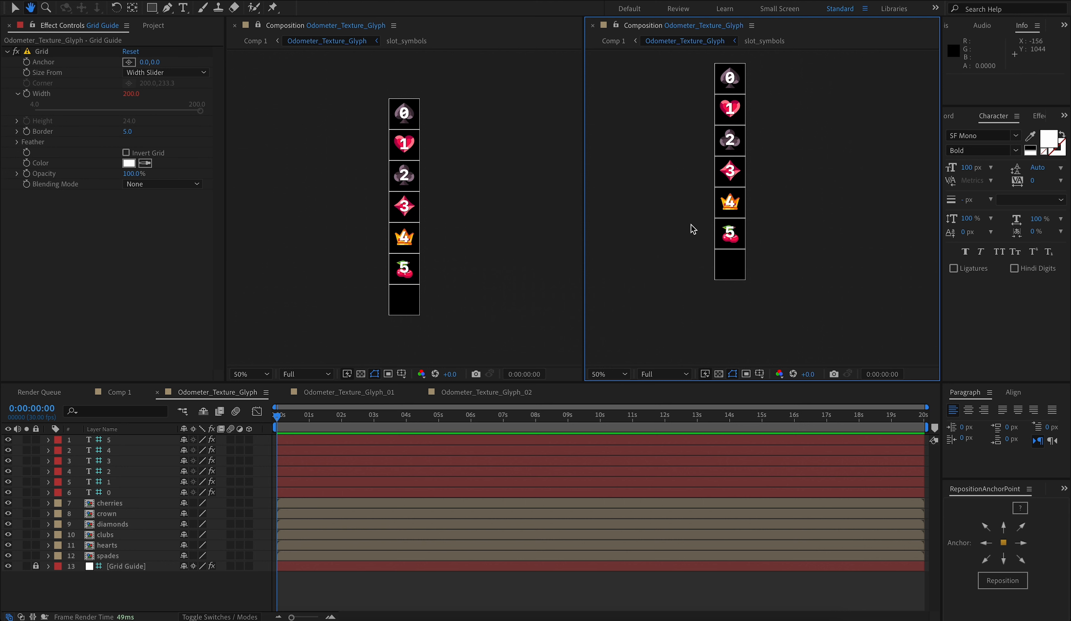
pyautogui.scroll(2, 692, 229)
pyautogui.click(705, 168)
pyautogui.keyDown('shift'); pyautogui.click(705, 192); pyautogui.keyUp('shift')
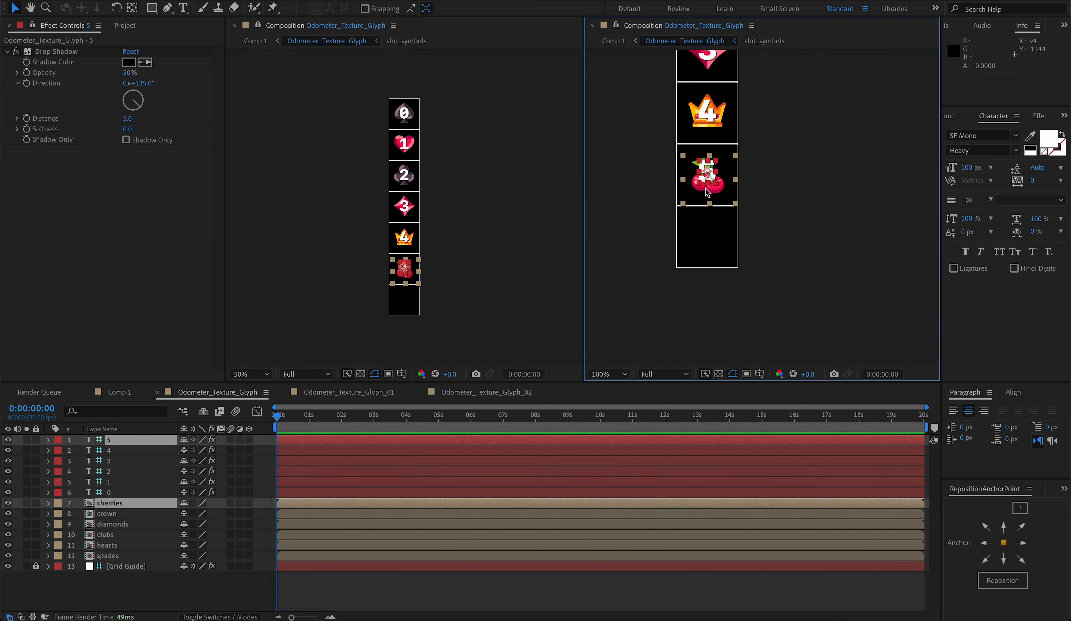
pyautogui.hotkey('ctrl', 'd')
pyautogui.moveTo(708, 190); pyautogui.dragTo(705, 251)
# Delete the cherries 2 layer's mask, shift the artwork to the grapes symbol and draw a new elliptical mask around it.
pyautogui.click(705, 252)
pyautogui.press('m')
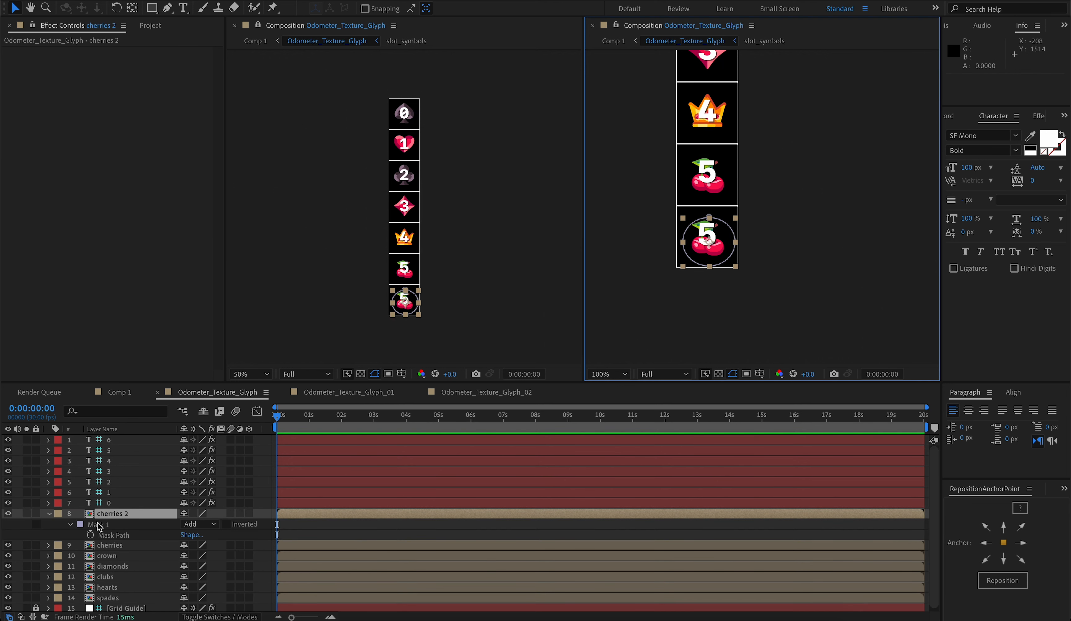
pyautogui.click(98, 525)
pyautogui.press('Delete')
pyautogui.moveTo(777, 306)
pyautogui.mouseDown()
pyautogui.moveTo(743, 286)
pyautogui.moveTo(718, 249)
pyautogui.mouseUp()
pyautogui.press('q')
pyautogui.press('q')
pyautogui.press('q')
pyautogui.moveTo(727, 211); pyautogui.dragTo(687, 258)
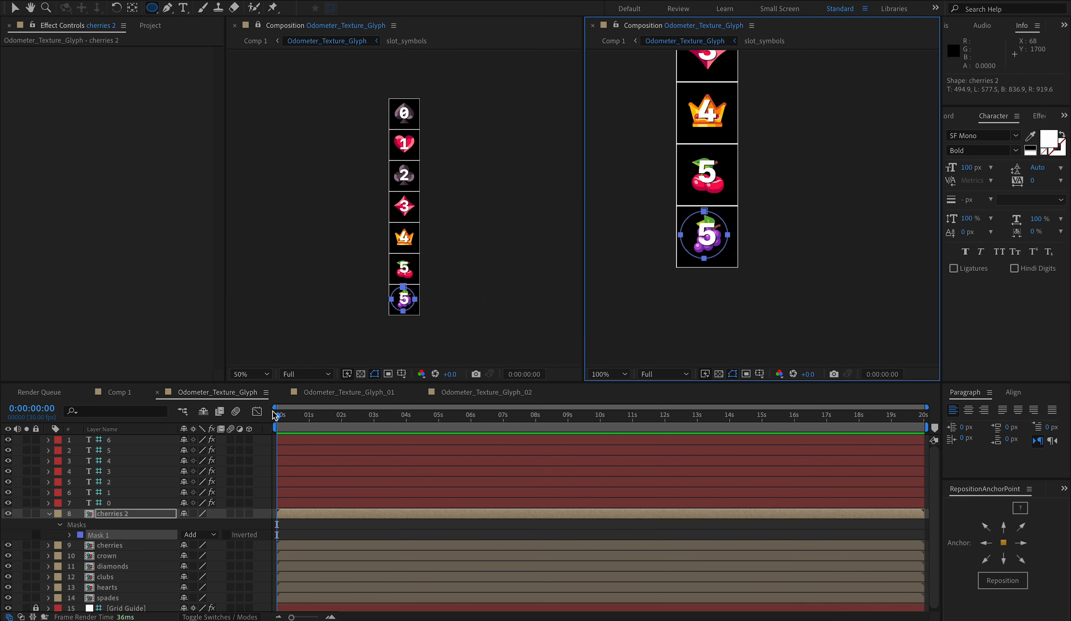
# Change the duplicated number over the grapes to 6.
pyautogui.press('v')
pyautogui.click(118, 440)
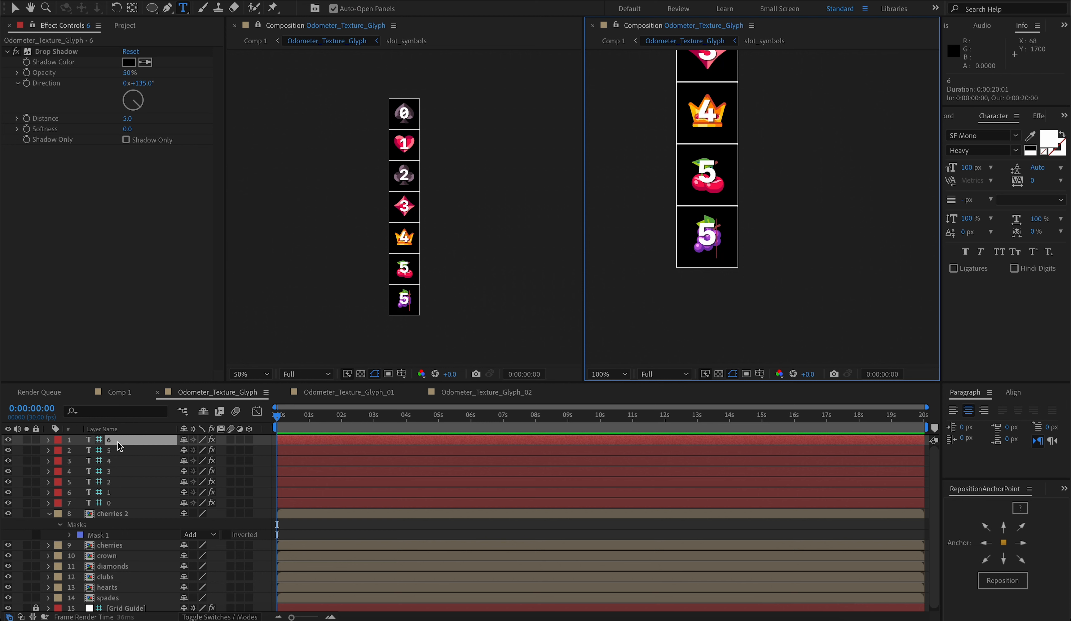
pyautogui.press('h')
pyautogui.moveTo(702, 208); pyautogui.dragTo(718, 220)
pyautogui.press('v')
pyautogui.click(648, 214)
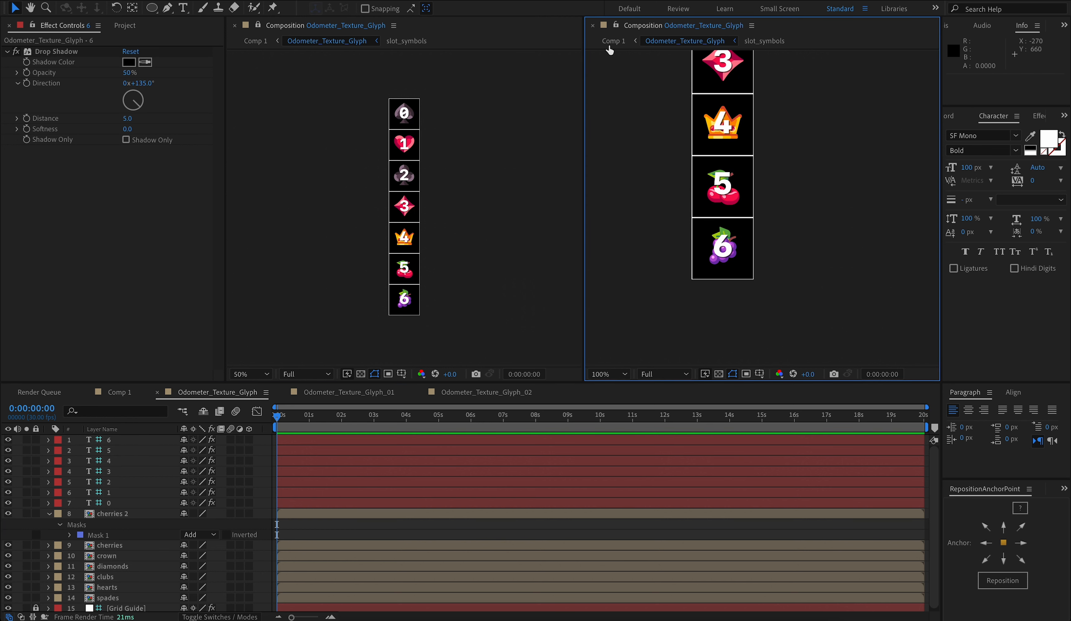
# Return to Comp 1, play back the seven-symbol reel animation and review the Odometer layer's settings.
pyautogui.click(610, 43)
pyautogui.click(732, 215)
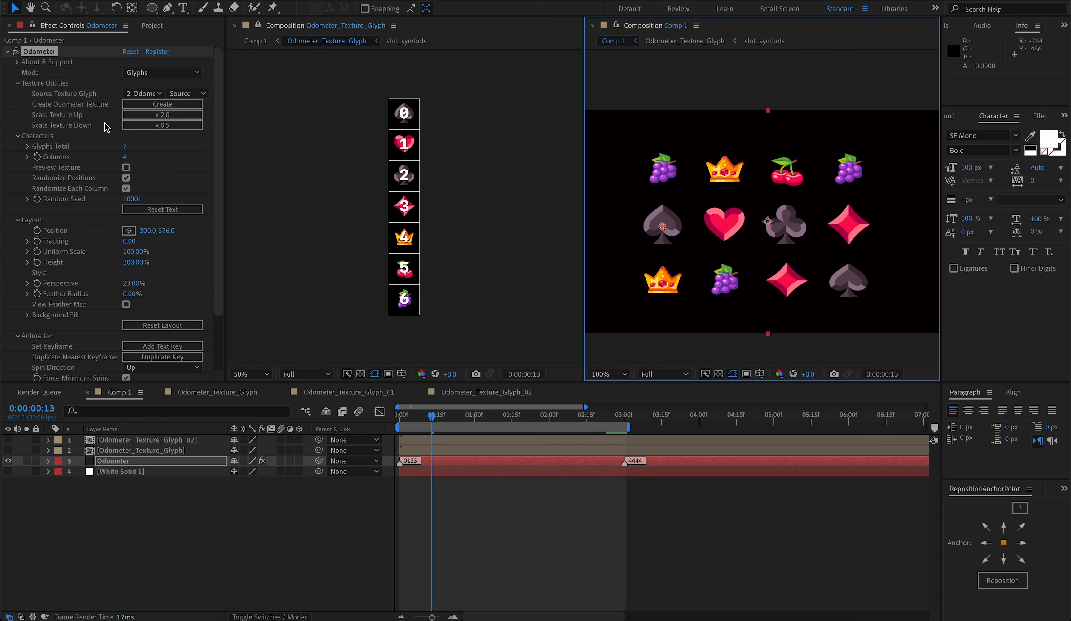
pyautogui.click(136, 127)
pyautogui.moveTo(132, 252); pyautogui.dragTo(23, 252)
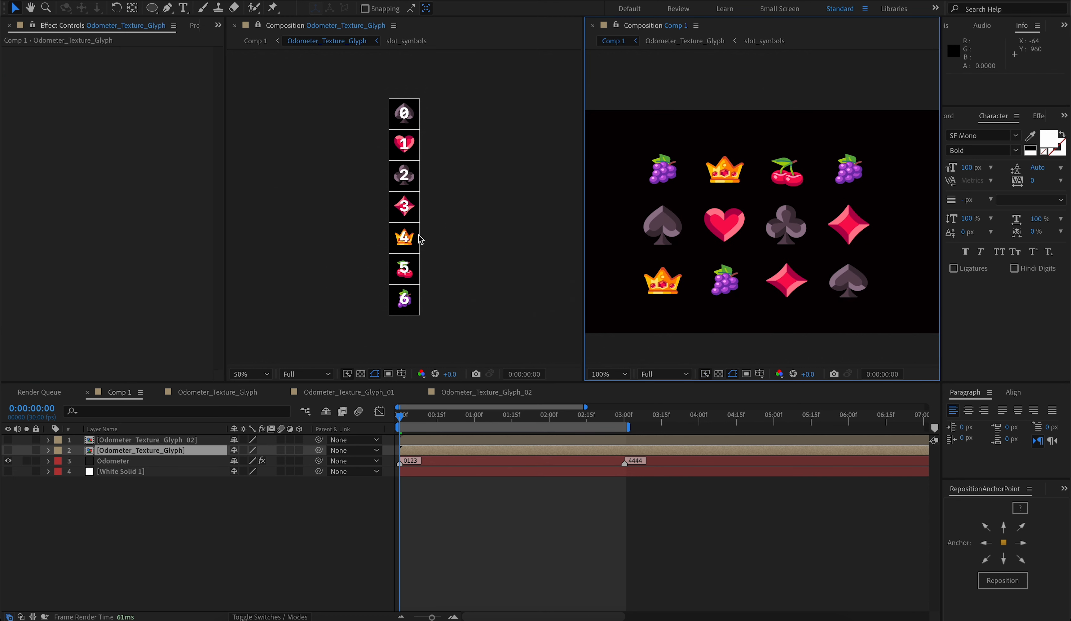
pyautogui.press('space')
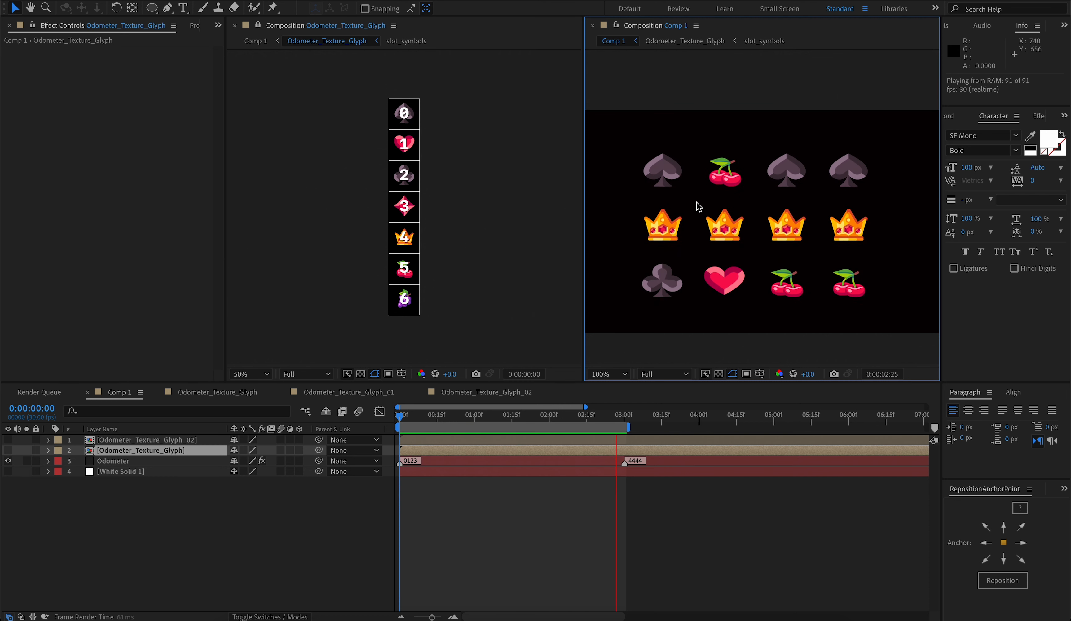
pyautogui.click(696, 207)
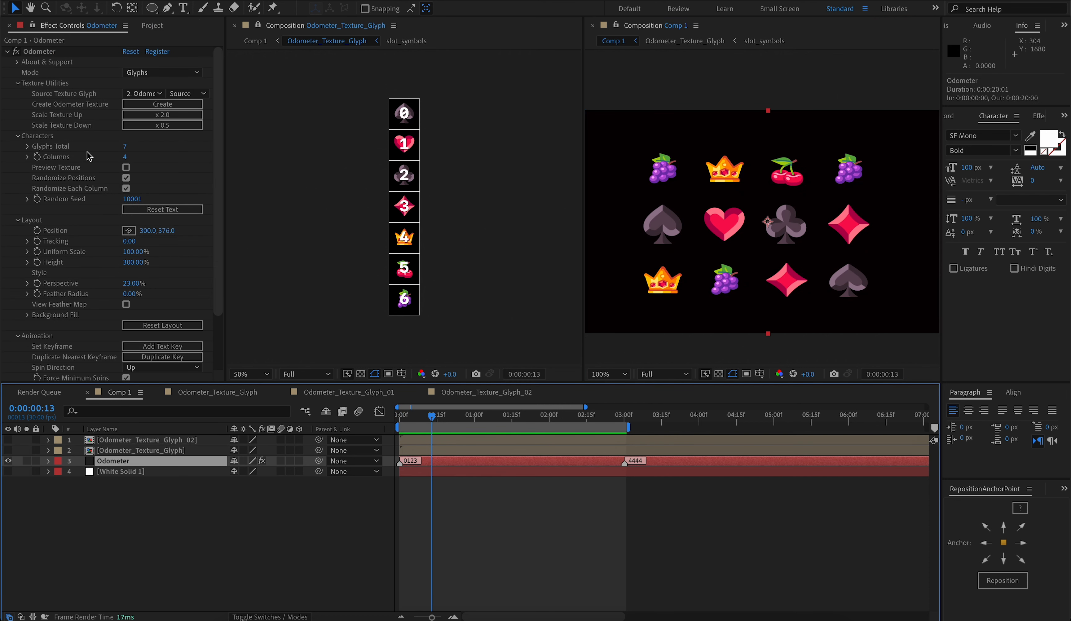
pyautogui.scroll(-3, 88, 156)
pyautogui.scroll(3, 86, 155)
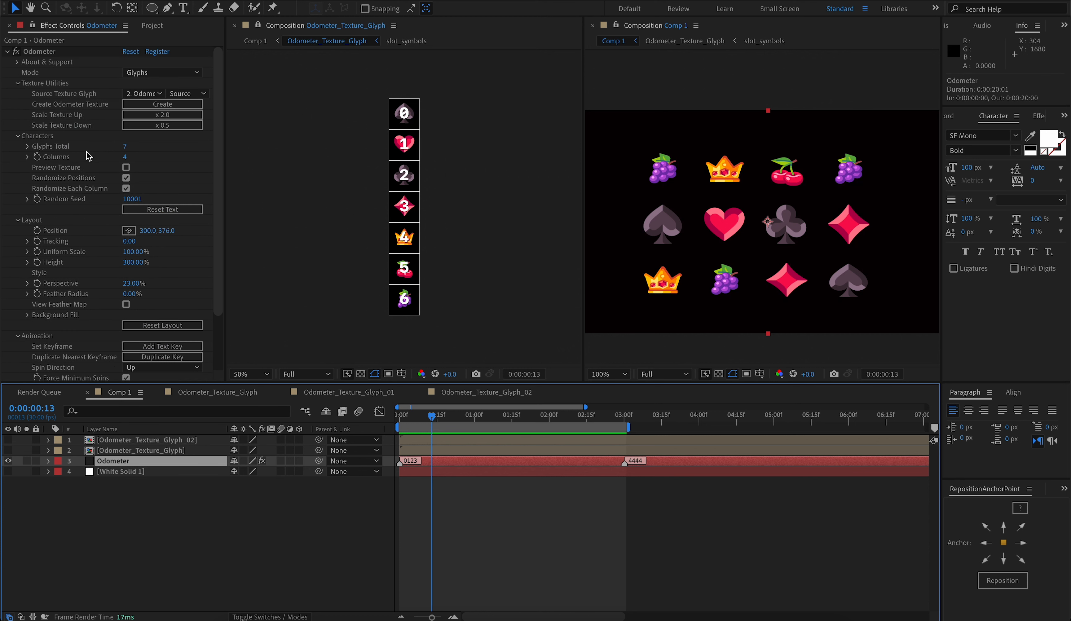
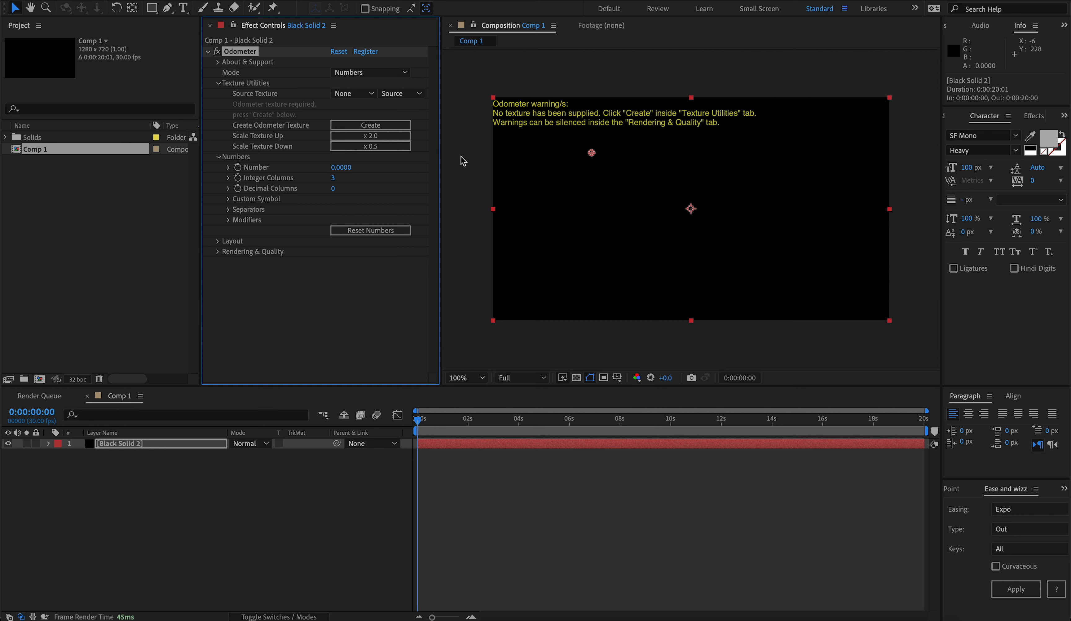
# Create an Odometer texture for Black Solid 2 and set the effect's Mode to Text.
pyautogui.click(371, 126)
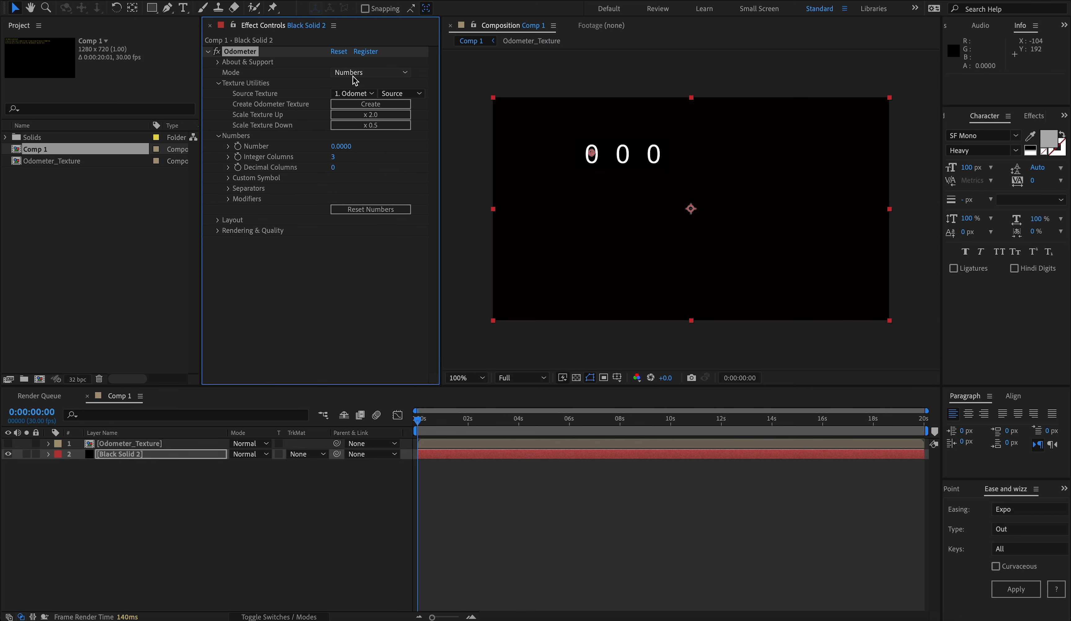
pyautogui.click(370, 72)
pyautogui.click(362, 100)
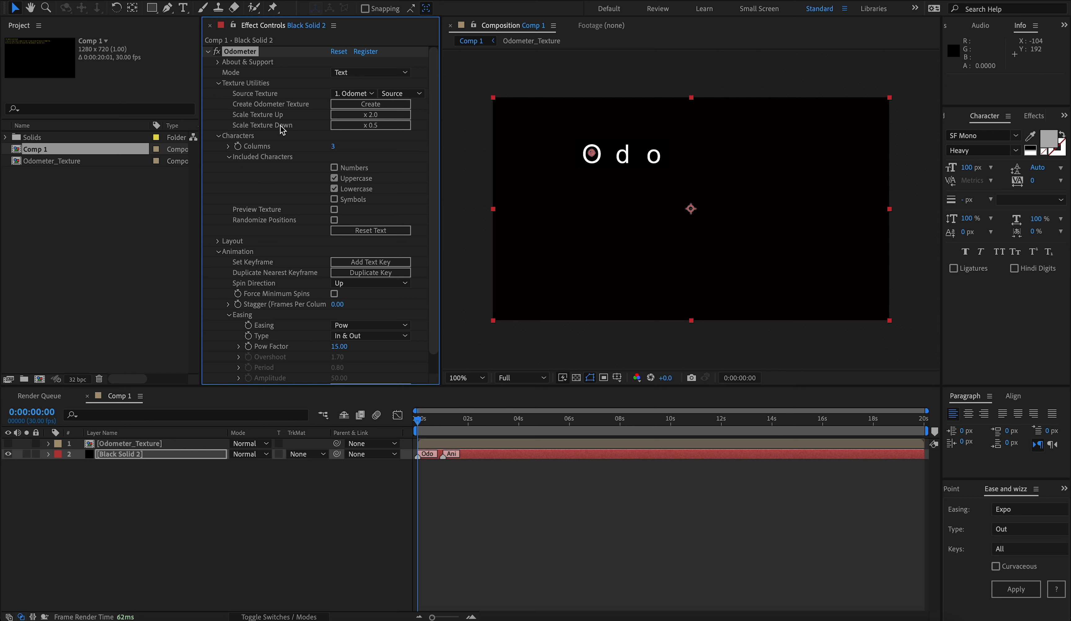
# Zoom the timeline to the first five seconds and step through Black Solid 2's text markers.
pyautogui.click(218, 251)
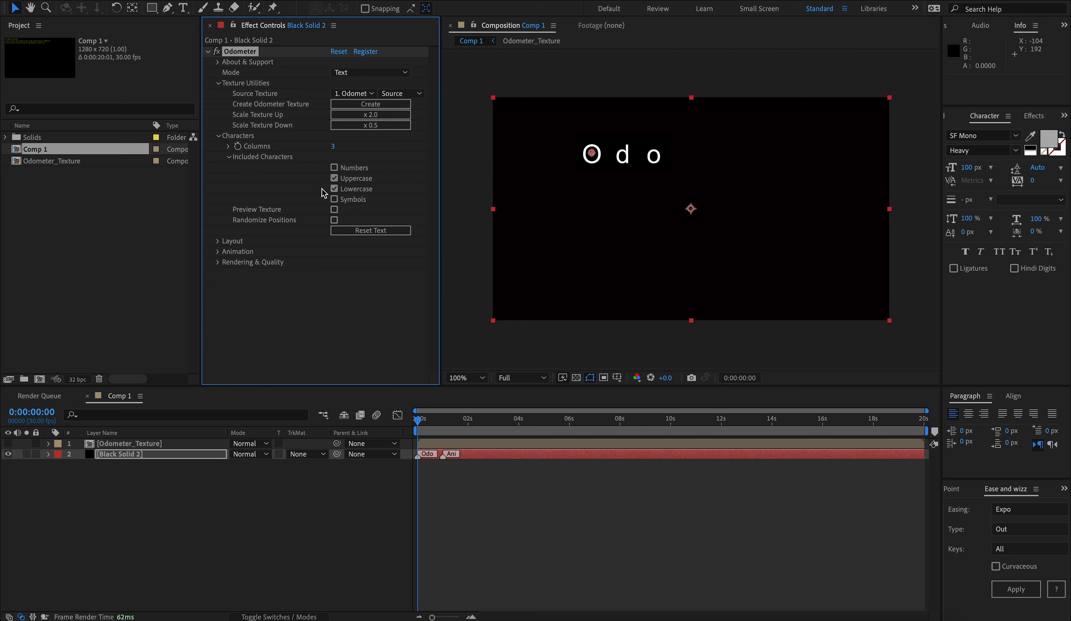
pyautogui.press('=')
pyautogui.press('=')
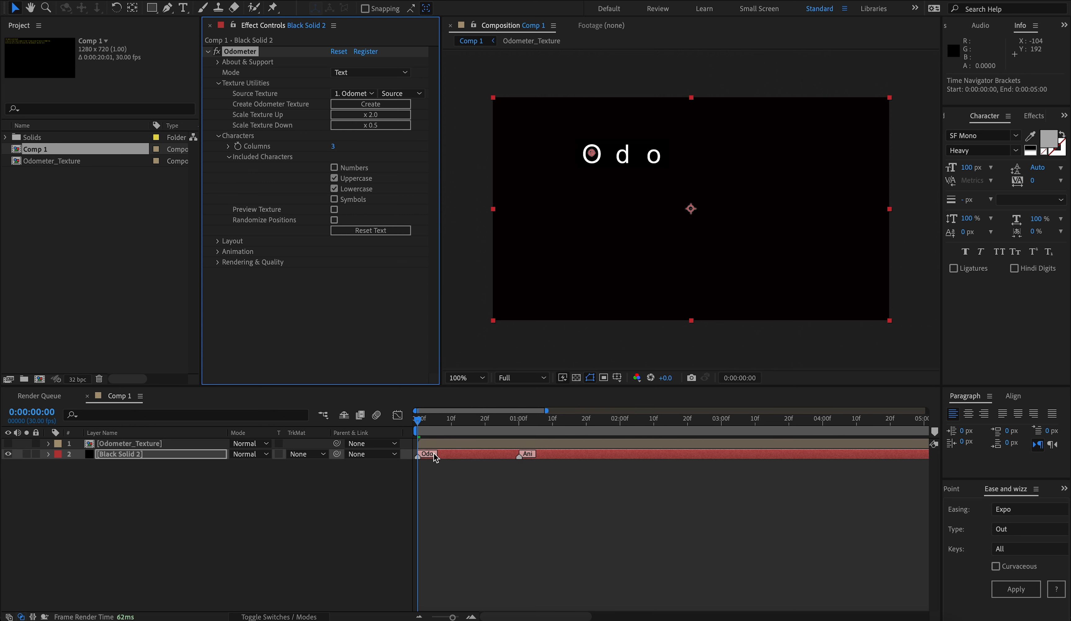
pyautogui.press('k')
pyautogui.press('j')
pyautogui.hotkey('ctrl', 'z')
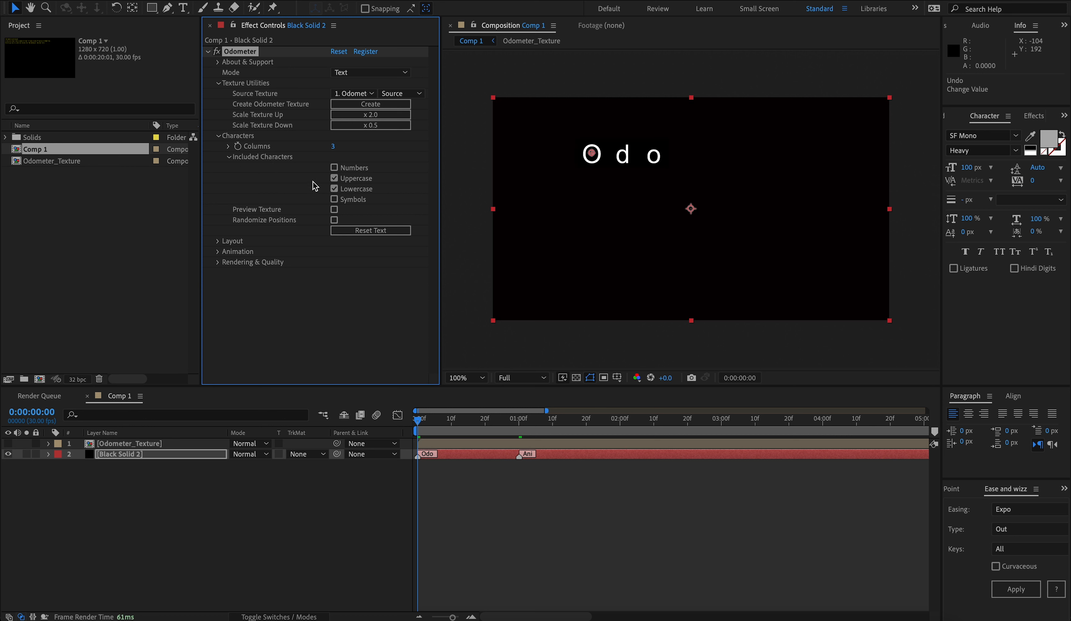
# Exclude Lowercase and Uppercase from Odometer's included characters, with the transparency grid shown in Comp 1.
pyautogui.click(335, 189)
pyautogui.click(576, 378)
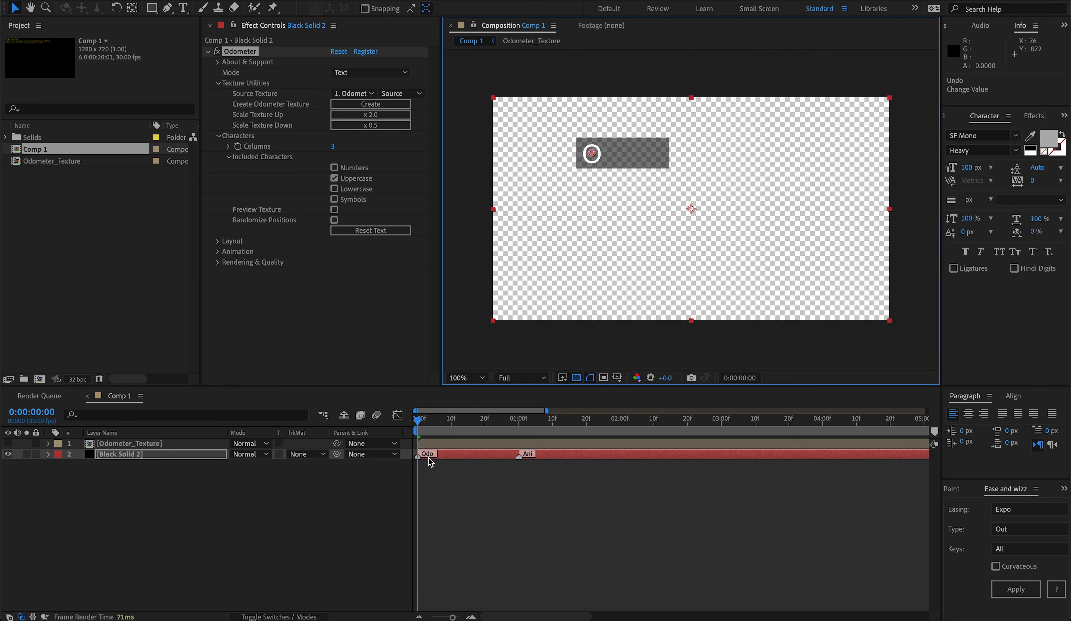
pyautogui.doubleClick(427, 456)
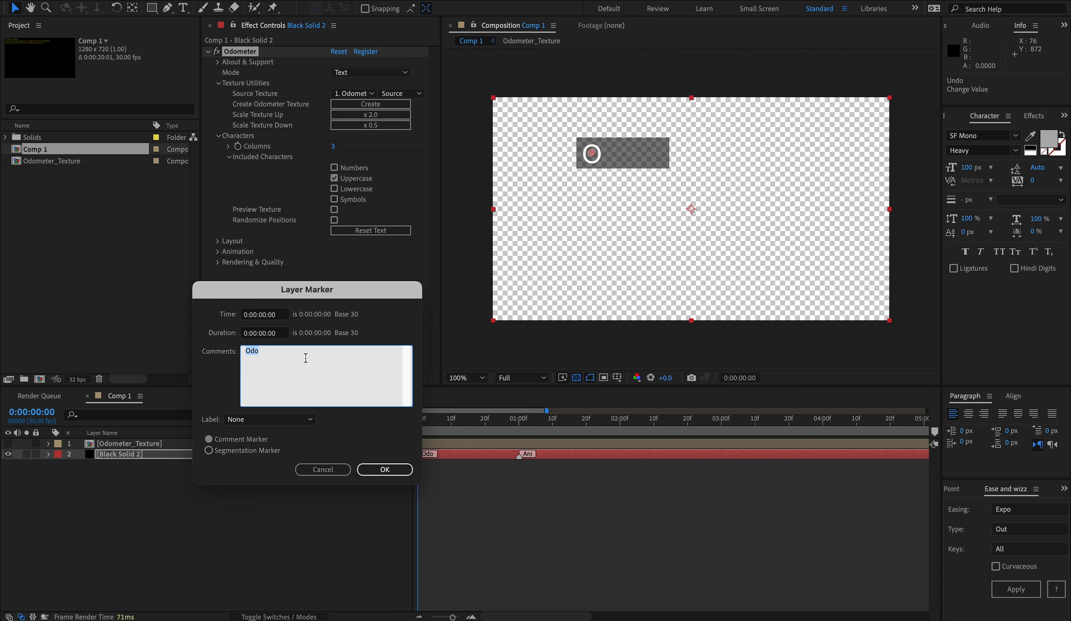
pyautogui.click(369, 470)
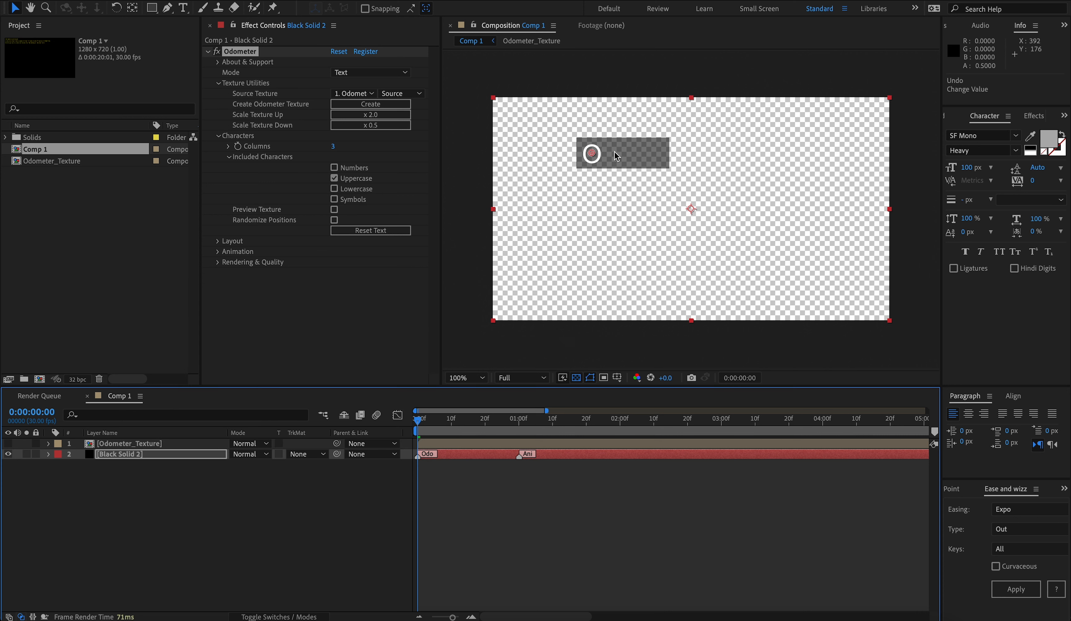
pyautogui.click(334, 177)
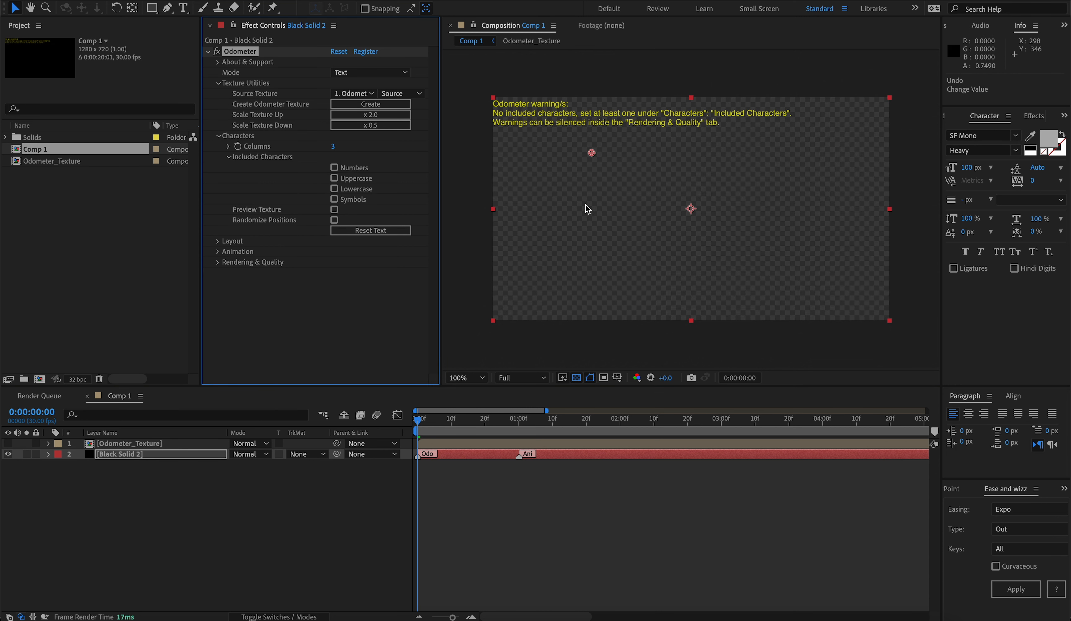
# Try a Warning Size of 137% and silenced warnings, then restore both Rendering & Quality settings.
pyautogui.click(219, 263)
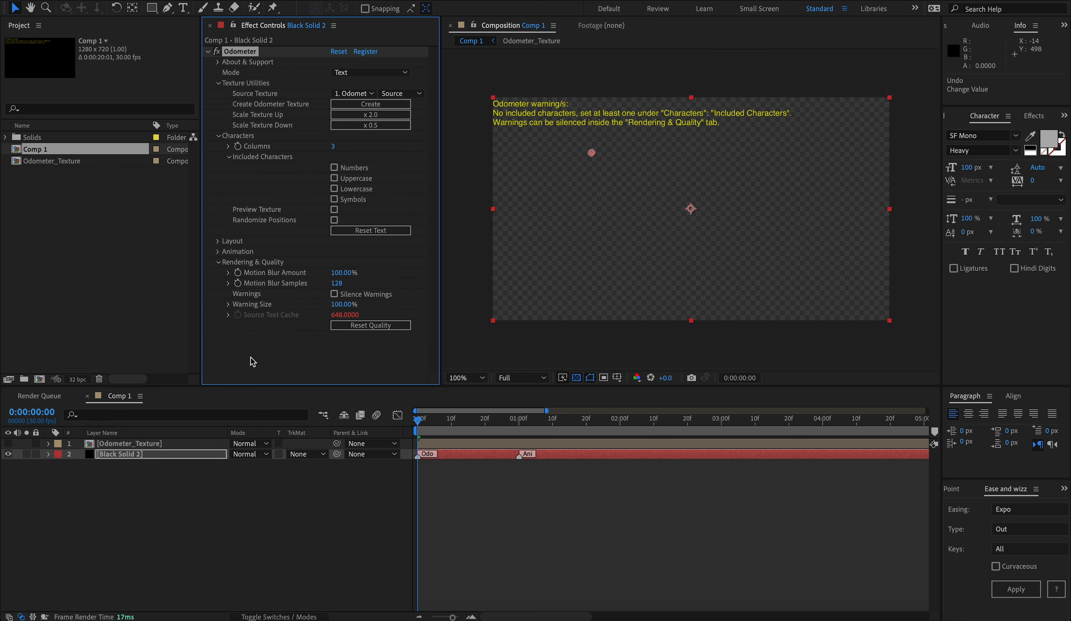
pyautogui.moveTo(339, 304); pyautogui.dragTo(356, 310)
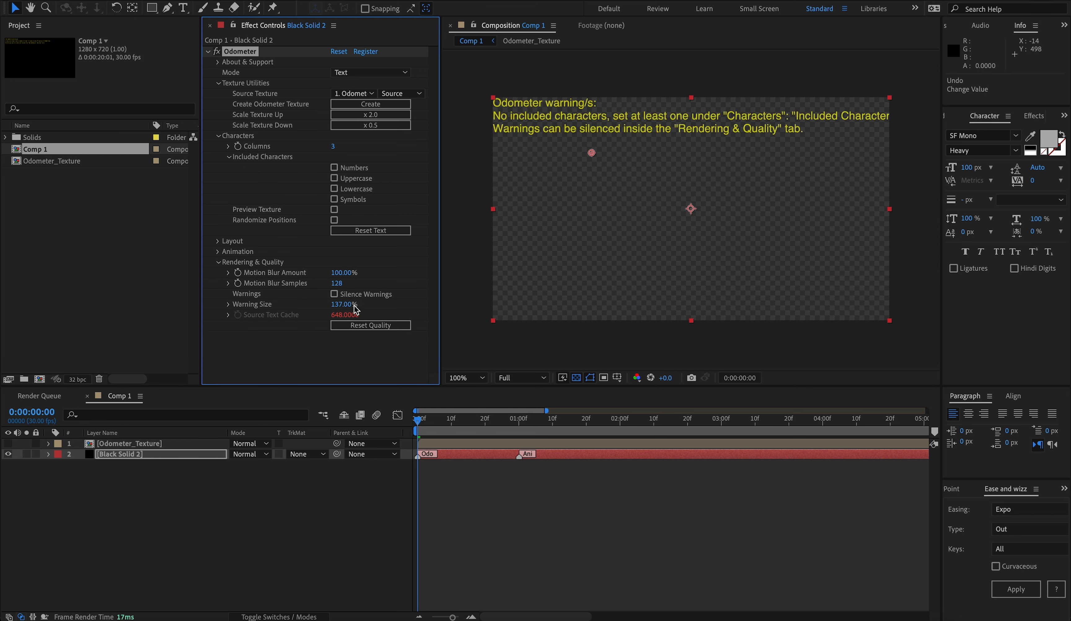
pyautogui.click(335, 294)
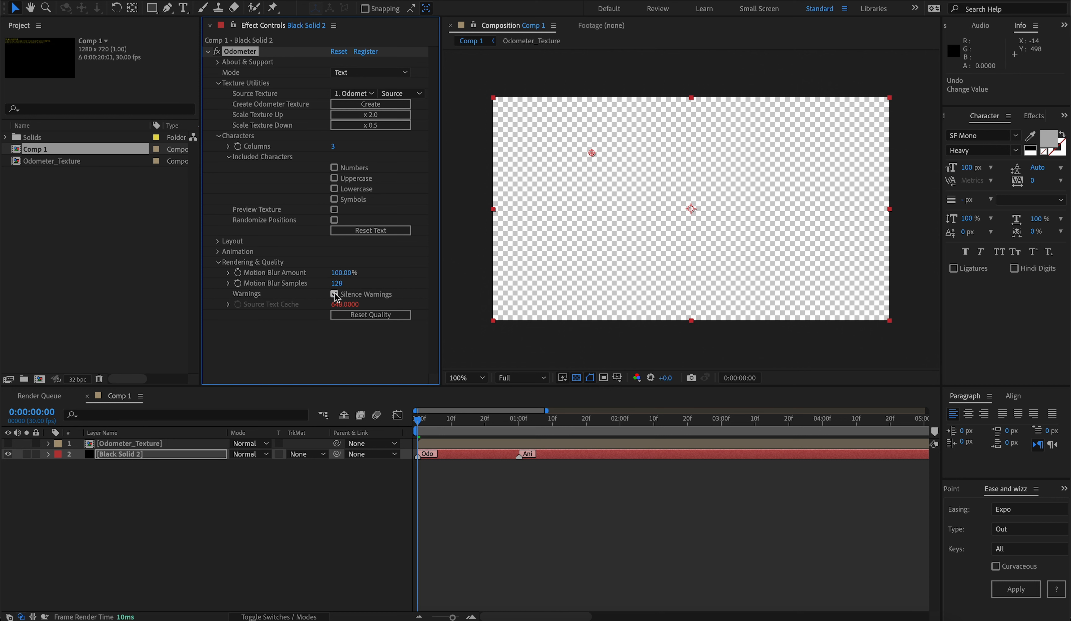
pyautogui.click(334, 294)
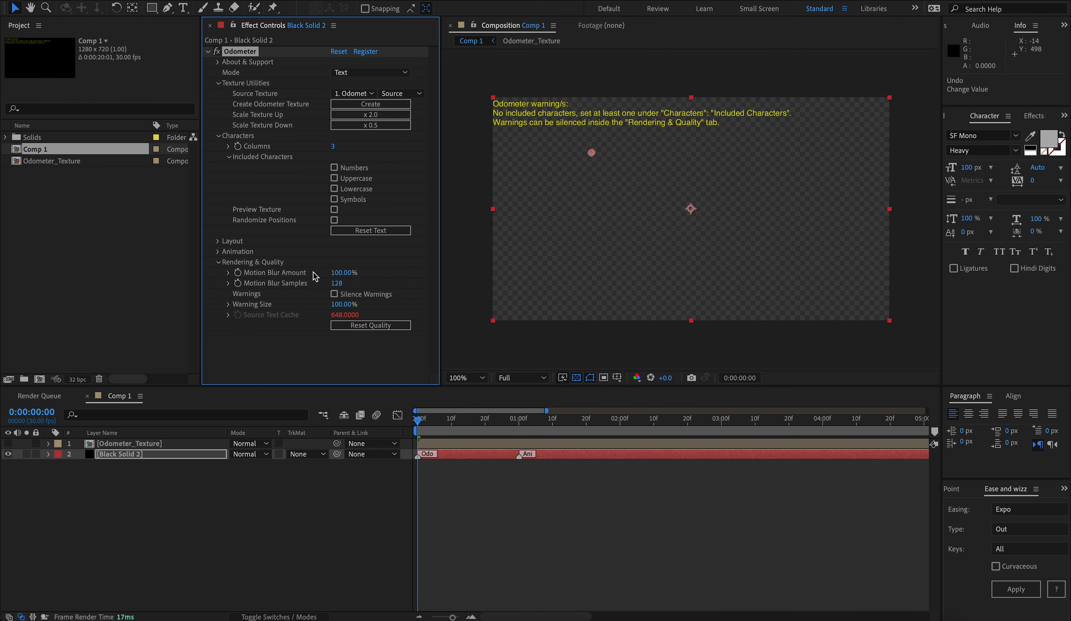
# Delete all markers from the Black Solid 2 layer.
pyautogui.rightClick(419, 460)
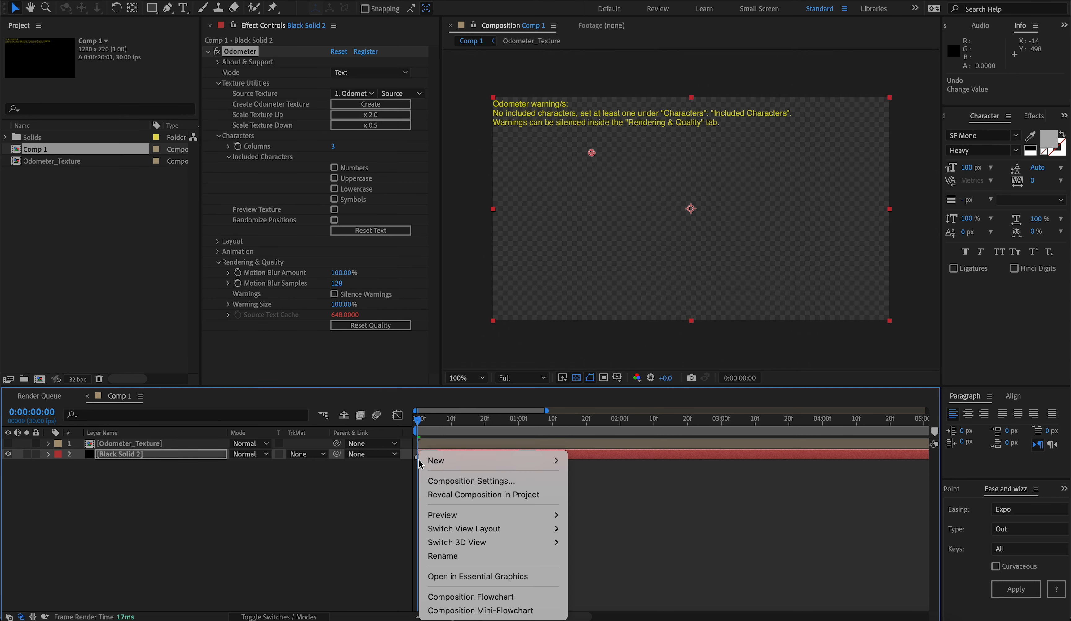
pyautogui.press('Escape')
pyautogui.rightClick(419, 458)
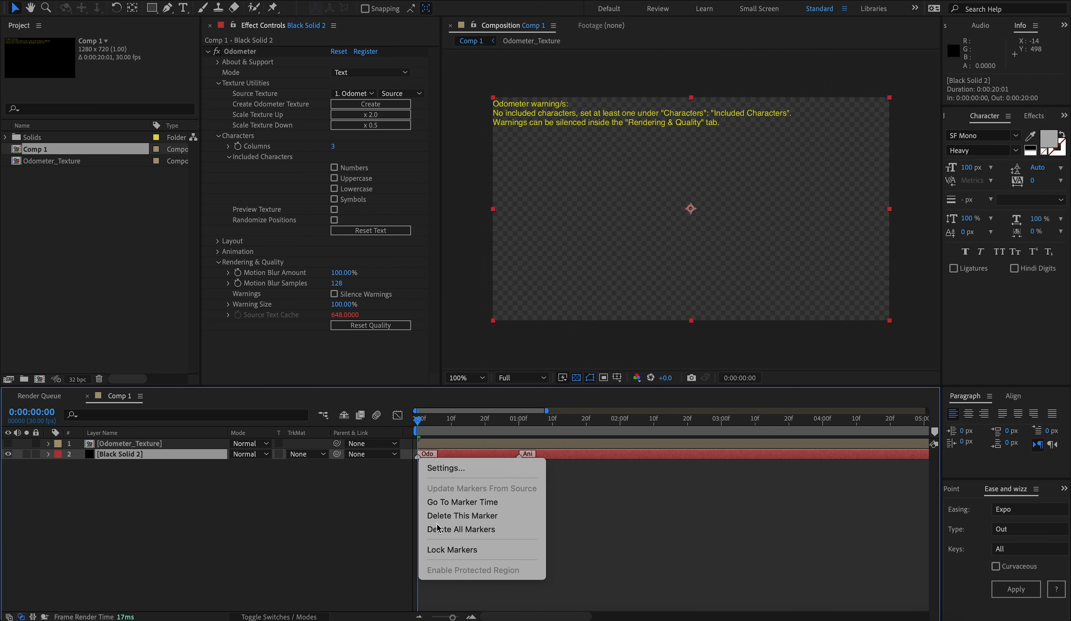
pyautogui.click(443, 529)
# Include Numbers, Uppercase, Lowercase and Symbols in the Odometer characters.
pyautogui.click(348, 167)
pyautogui.click(349, 178)
pyautogui.click(349, 190)
pyautogui.click(349, 199)
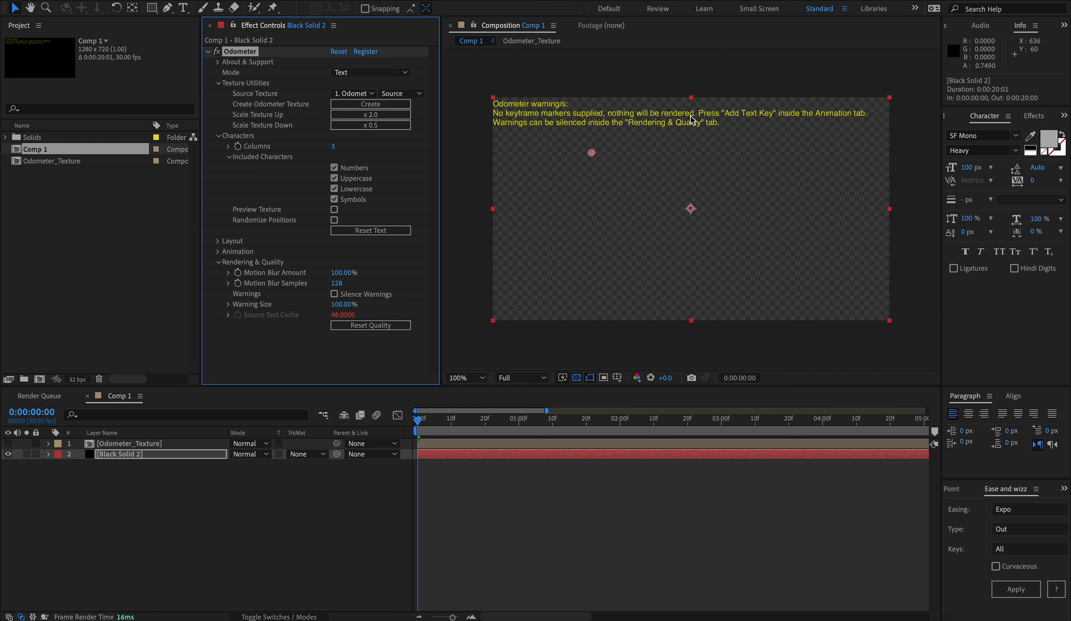
# Add Odometer text keyframes at the start of Black Solid 2 and another at 0:00:01:29.
pyautogui.click(218, 252)
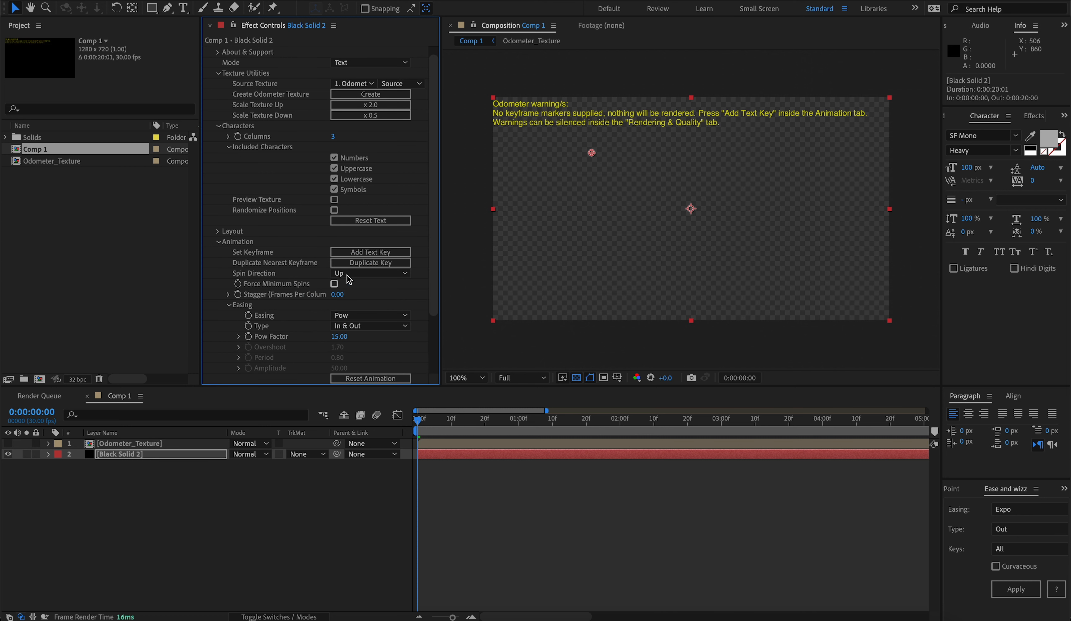
pyautogui.click(369, 252)
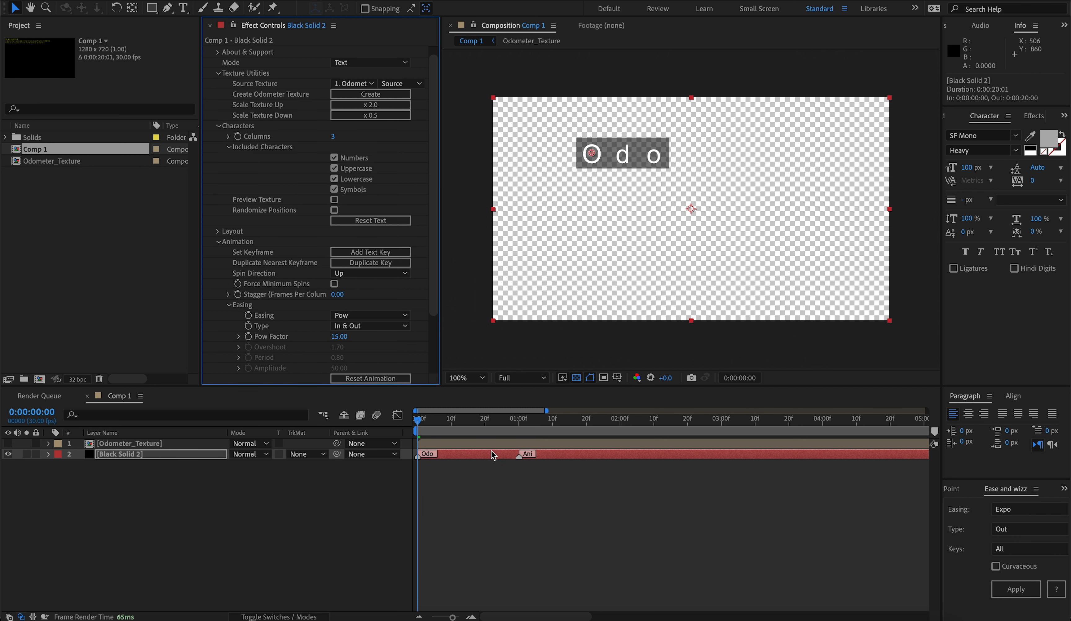
pyautogui.moveTo(549, 421); pyautogui.dragTo(620, 425)
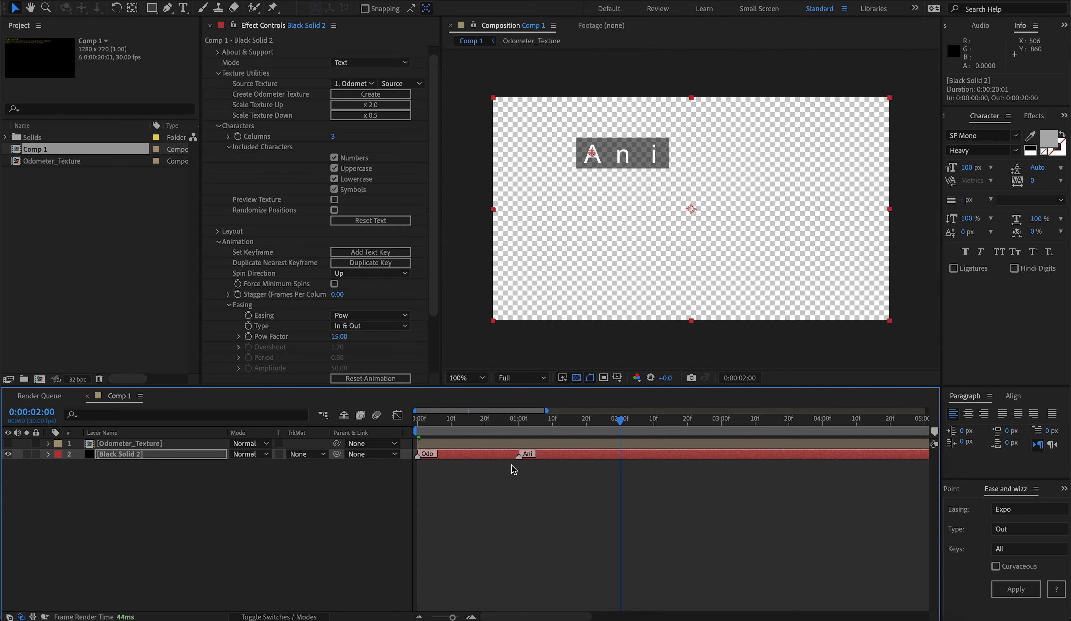
pyautogui.moveTo(536, 427); pyautogui.dragTo(617, 428)
pyautogui.click(357, 252)
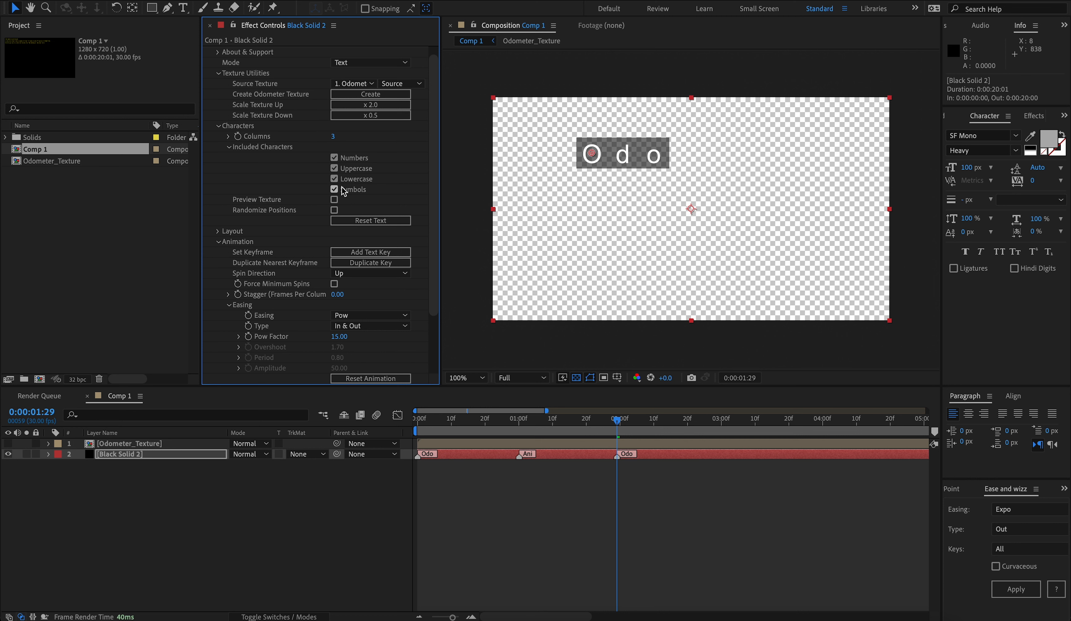
# Try to scale the Odometer texture up by 2.0 with all four character sets included.
pyautogui.click(351, 107)
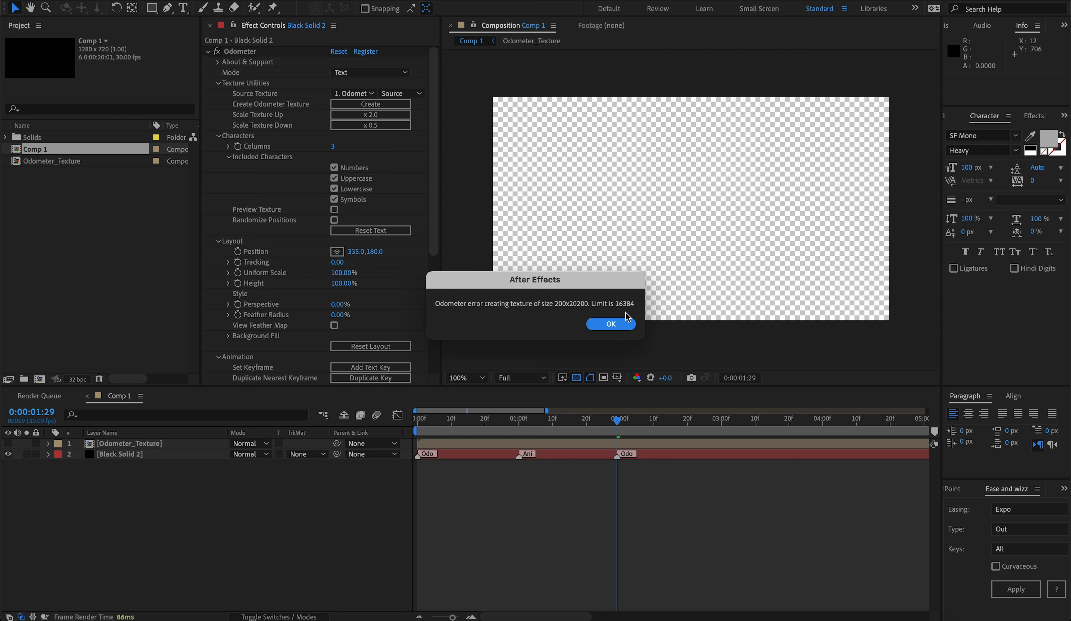
pyautogui.click(610, 324)
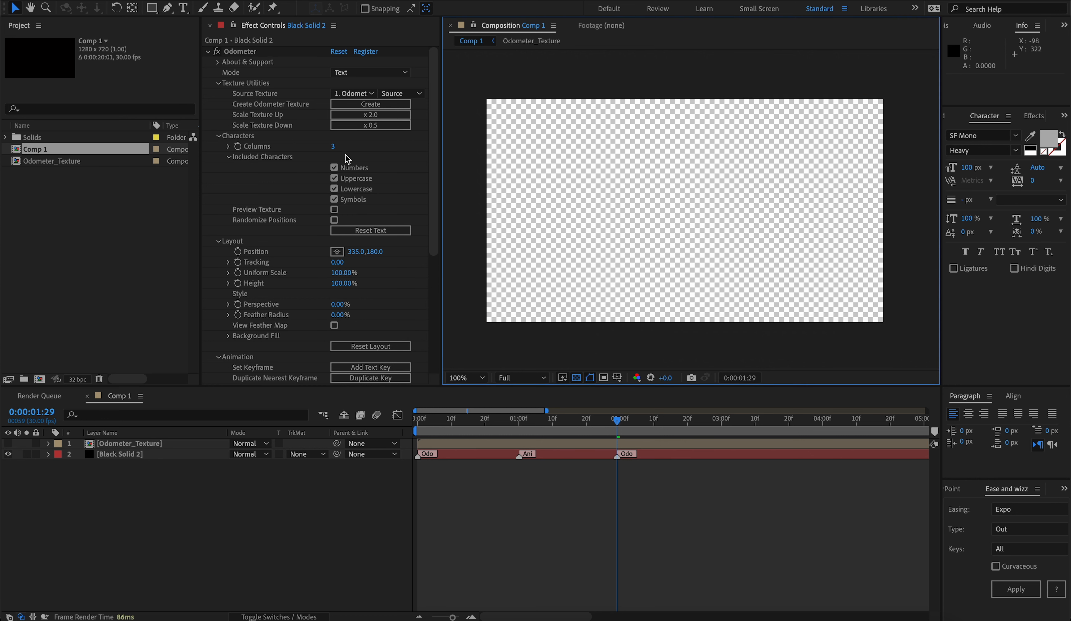
pyautogui.click(615, 243)
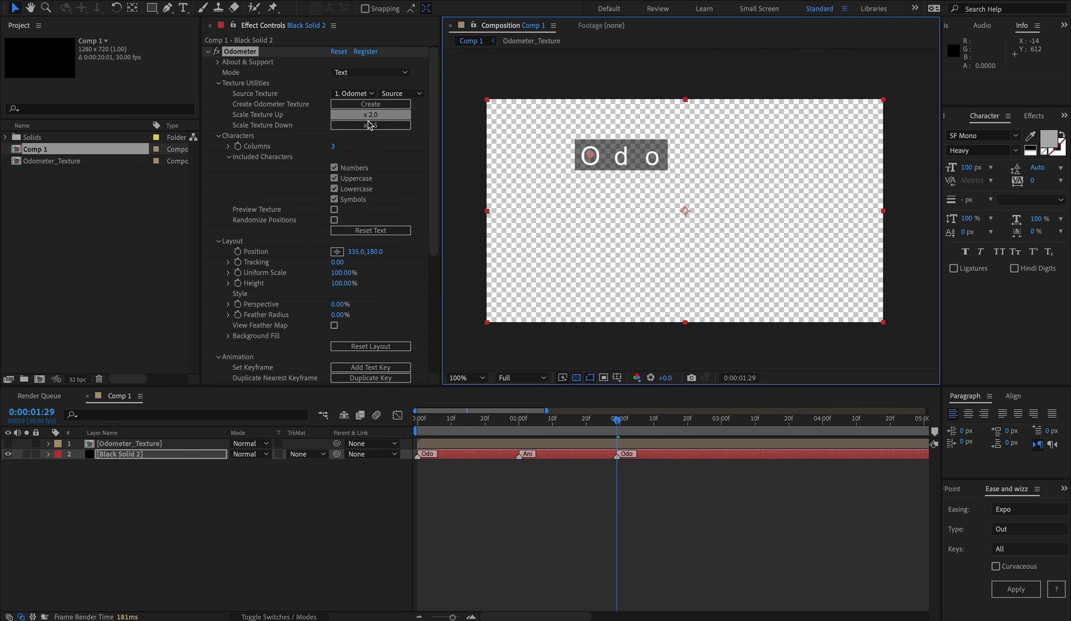
# Scale the Odometer_Texture composition by a factor of 1.6 with the Scale Composition script and return to Comp 1.
pyautogui.doubleClick(128, 443)
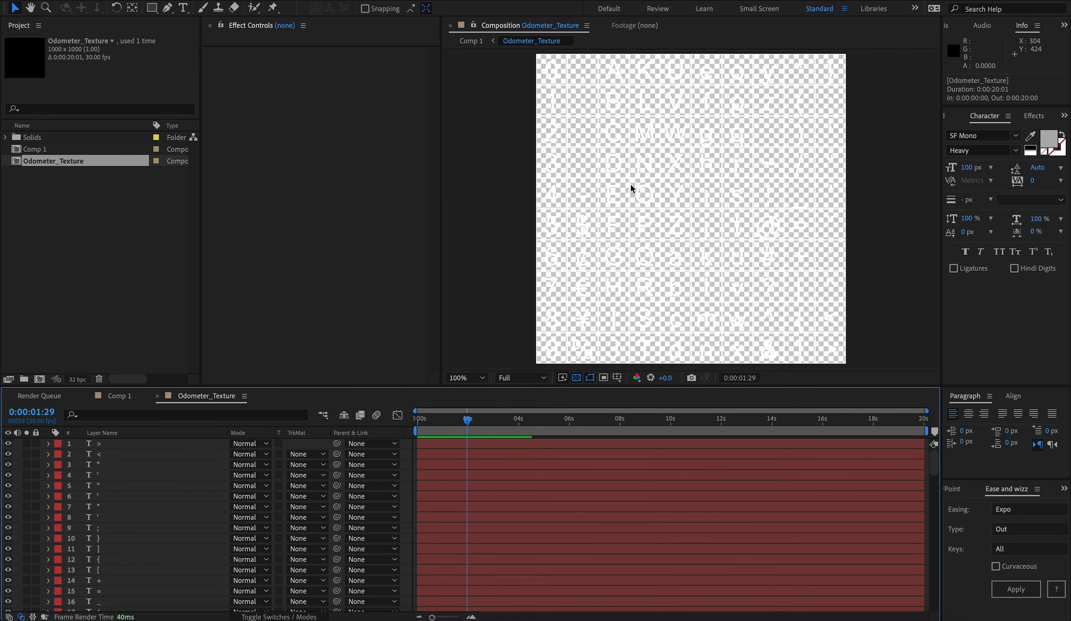
pyautogui.click(576, 377)
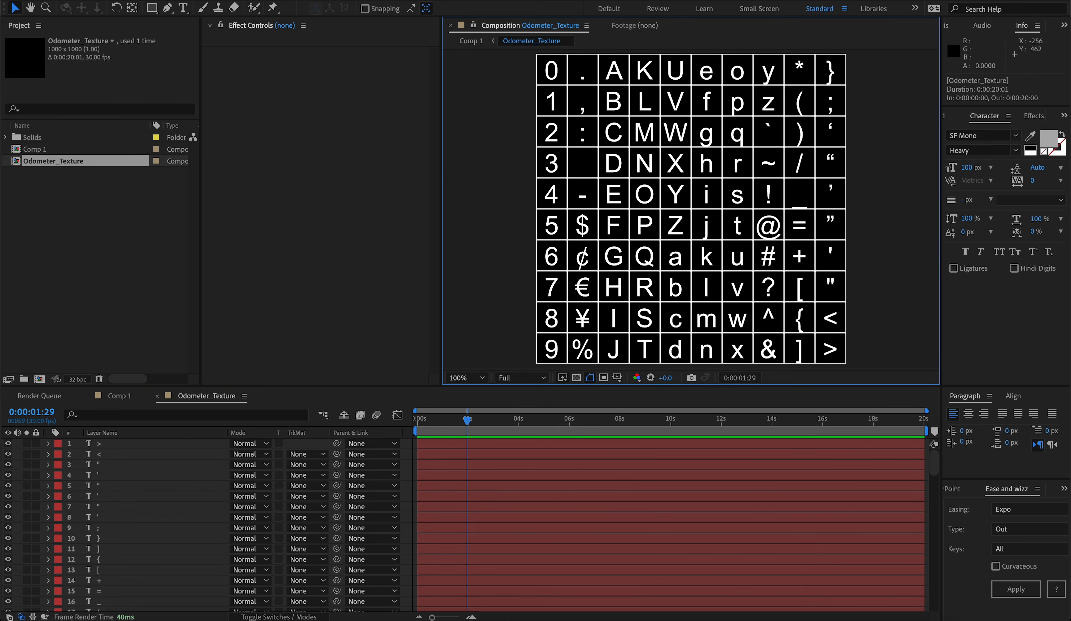
pyautogui.click(98, 0)
pyautogui.moveTo(192, 339)
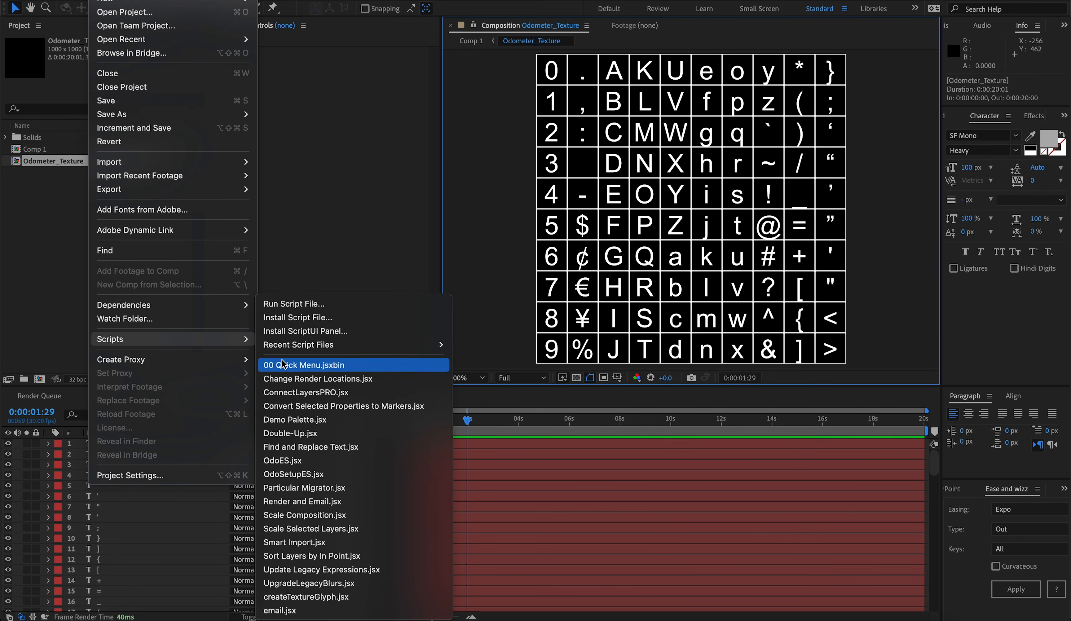
pyautogui.click(311, 515)
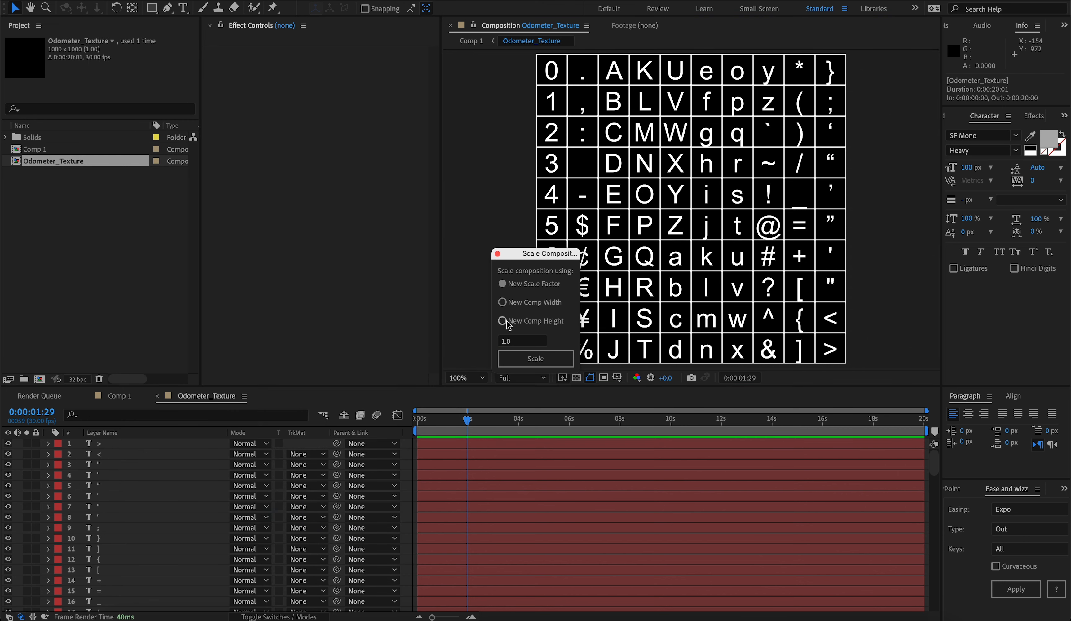
pyautogui.click(518, 340)
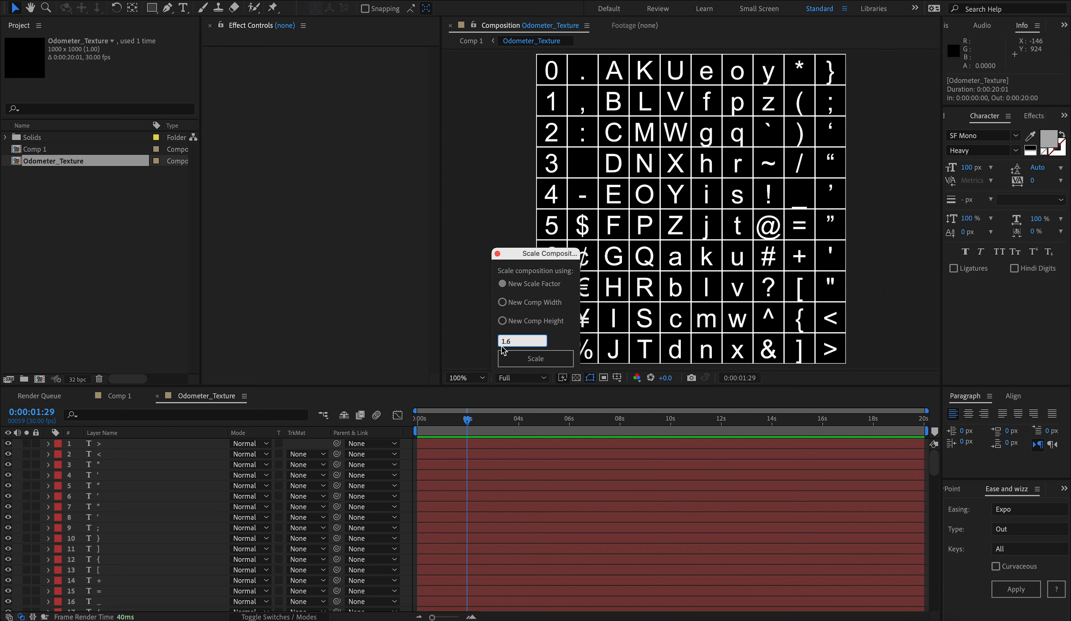
pyautogui.click(515, 358)
pyautogui.click(470, 41)
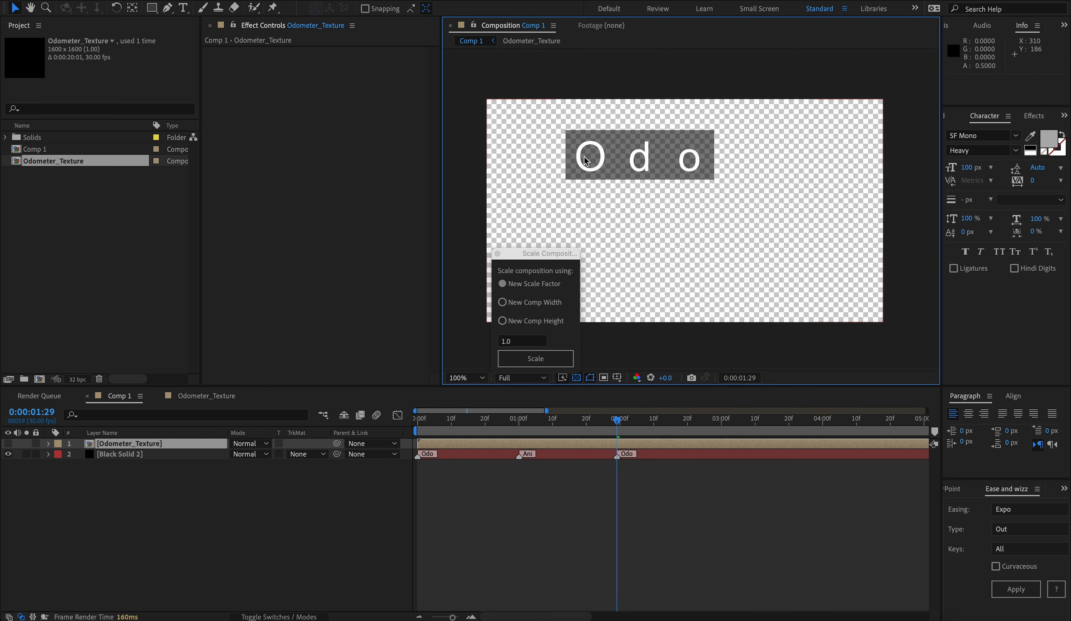
pyautogui.click(497, 253)
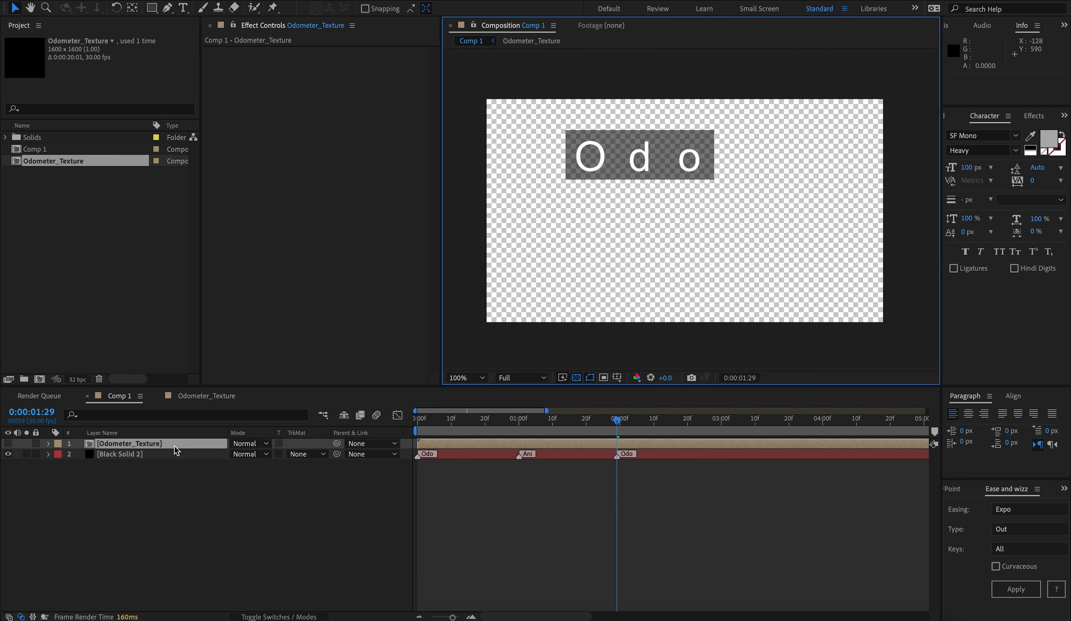
# Try doubling the enlarged texture on Black Solid 2 and excluding Symbols, Numbers and Lowercase characters.
pyautogui.click(178, 454)
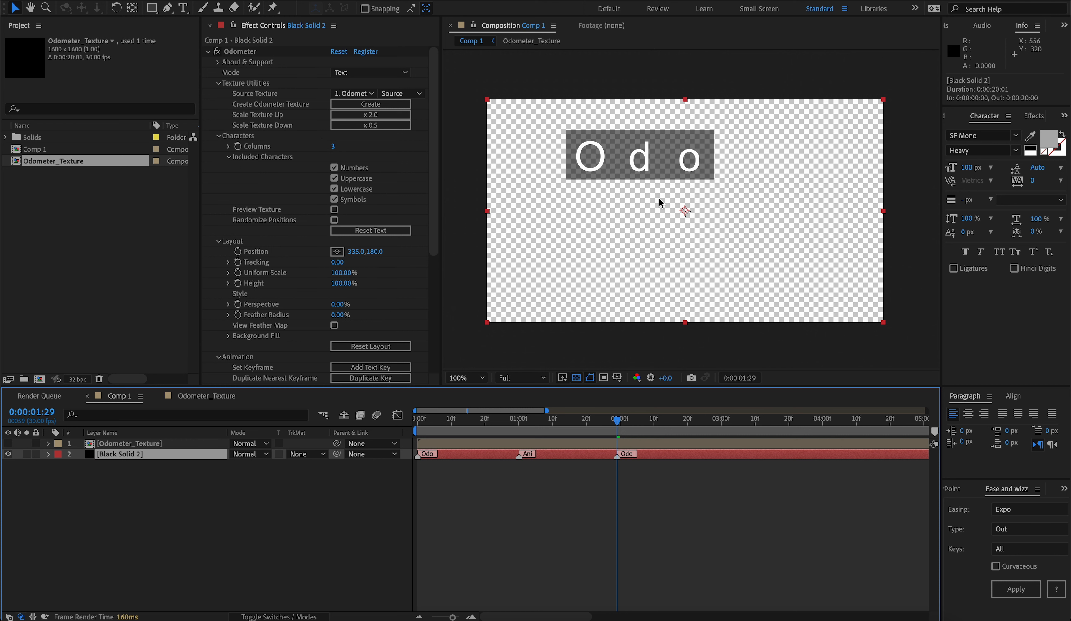
pyautogui.click(370, 114)
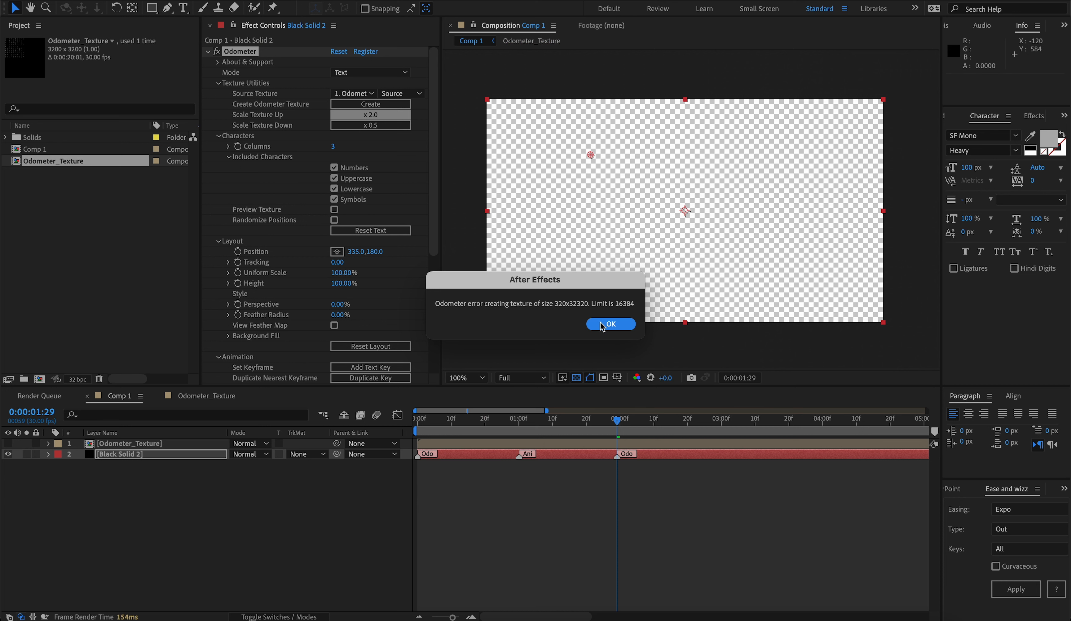
pyautogui.click(610, 324)
pyautogui.click(334, 199)
pyautogui.click(335, 168)
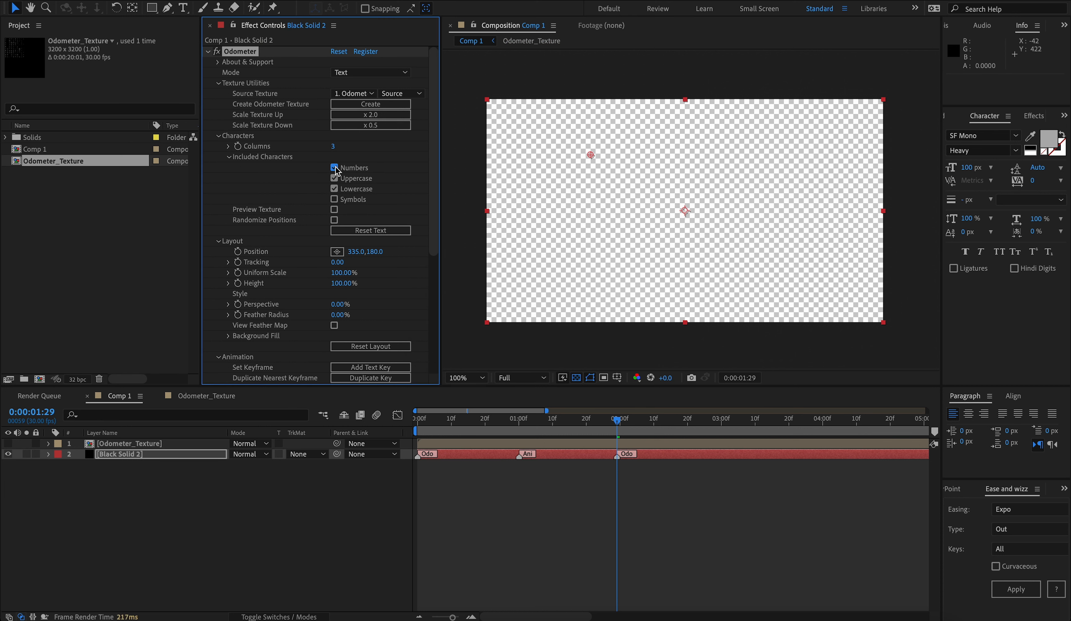
pyautogui.click(334, 189)
pyautogui.moveTo(533, 418); pyautogui.dragTo(617, 423)
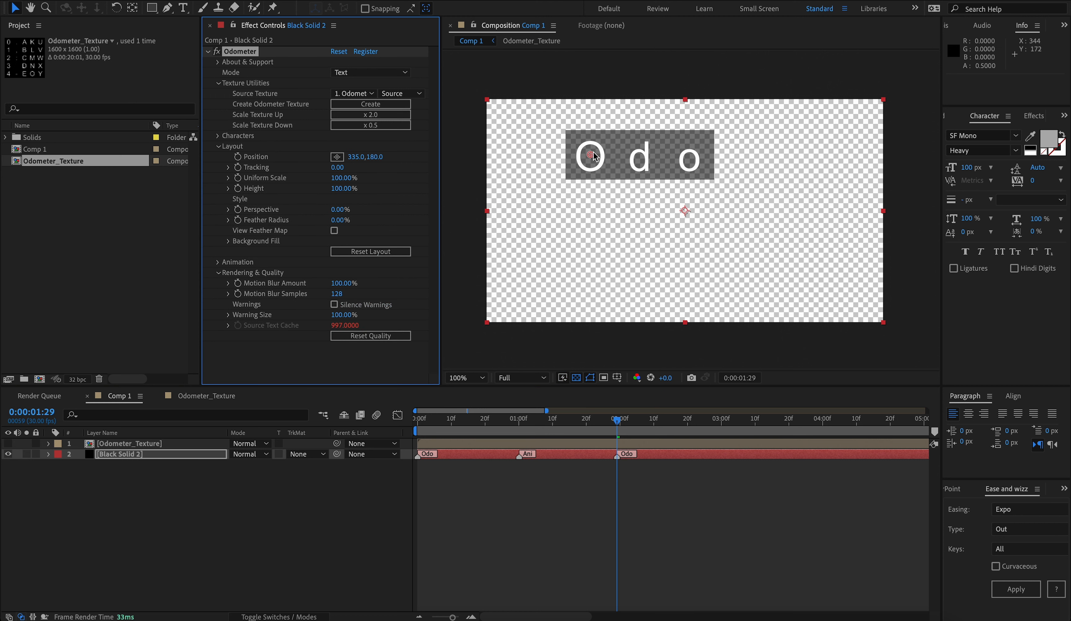
# Move the Odometer text to position 425, 350 and set its Height to 509% and Perspective to 62%.
pyautogui.moveTo(595, 158); pyautogui.dragTo(628, 211)
pyautogui.moveTo(342, 188); pyautogui.dragTo(524, 198)
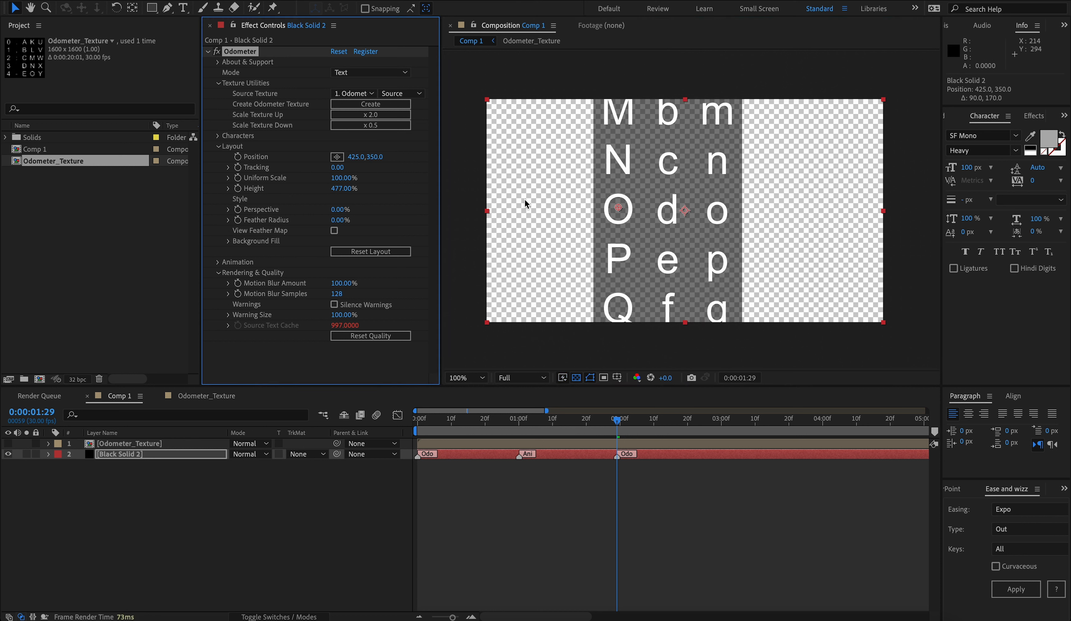
pyautogui.moveTo(343, 209); pyautogui.dragTo(585, 126)
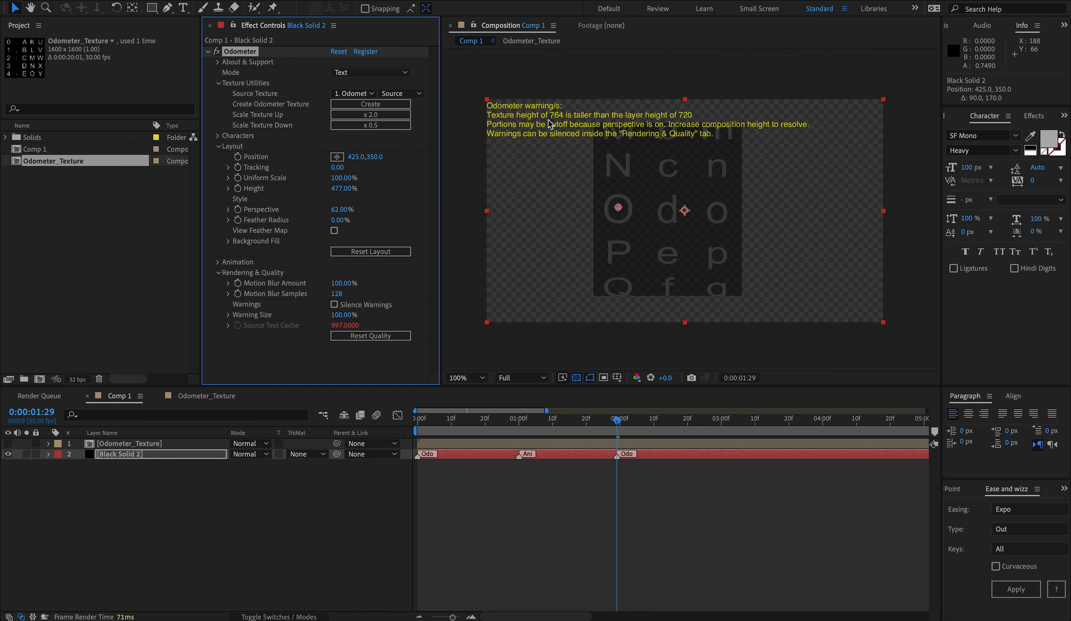
pyautogui.moveTo(341, 188)
pyautogui.mouseDown()
pyautogui.moveTo(299, 189)
pyautogui.moveTo(361, 189)
pyautogui.mouseUp()
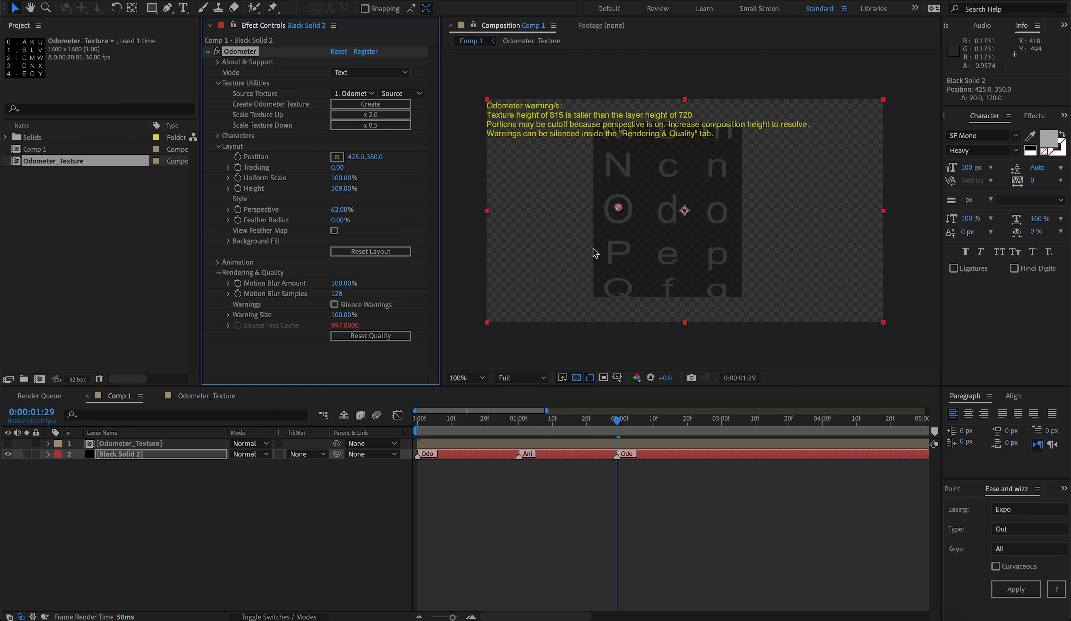
# Undo the Perspective change and move the Odometer text to position 435, 364.
pyautogui.hotkey('ctrl', 'z')
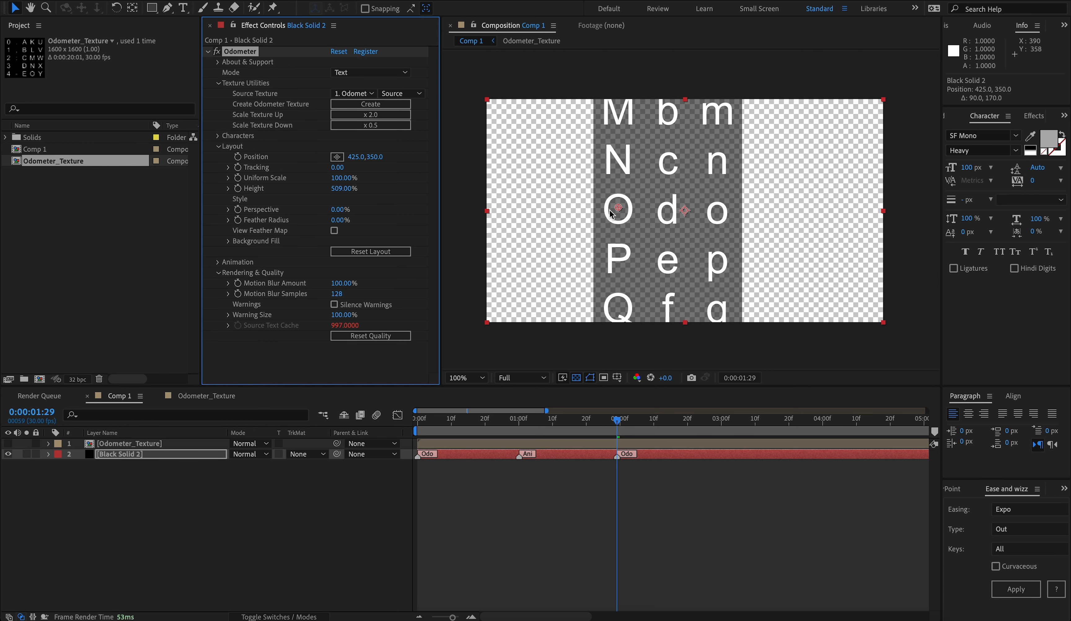
pyautogui.click(622, 218)
pyautogui.moveTo(622, 217)
pyautogui.mouseDown()
pyautogui.moveTo(806, 285)
pyautogui.moveTo(584, 247)
pyautogui.moveTo(626, 221)
pyautogui.mouseUp()
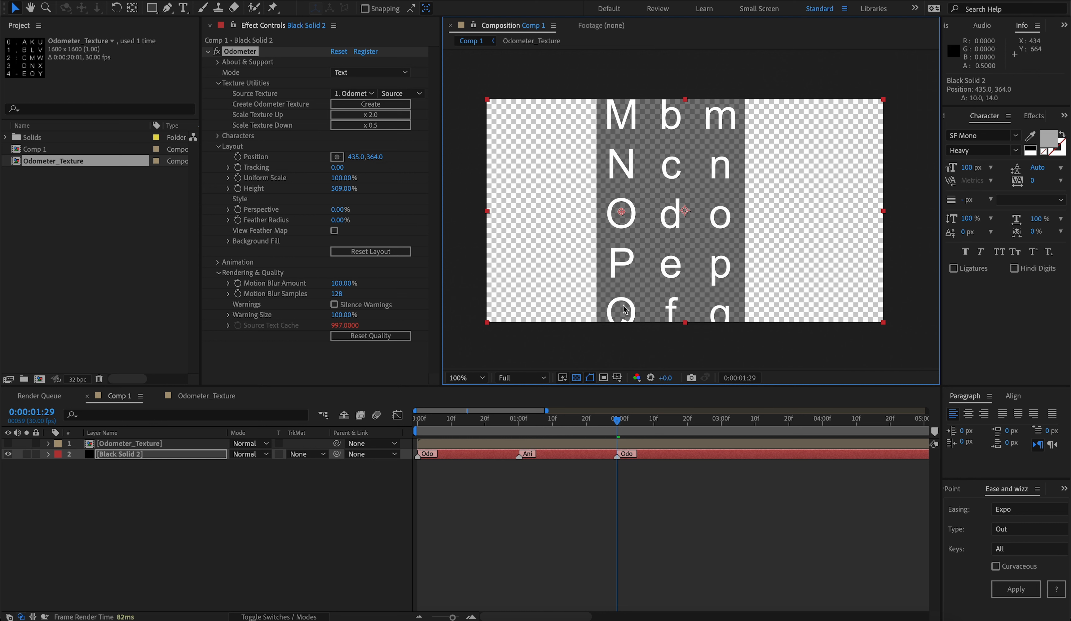
# Set the height of Comp 1 to 1000 px in its composition settings.
pyautogui.hotkey('ctrl', 'k')
pyautogui.click(97, 290)
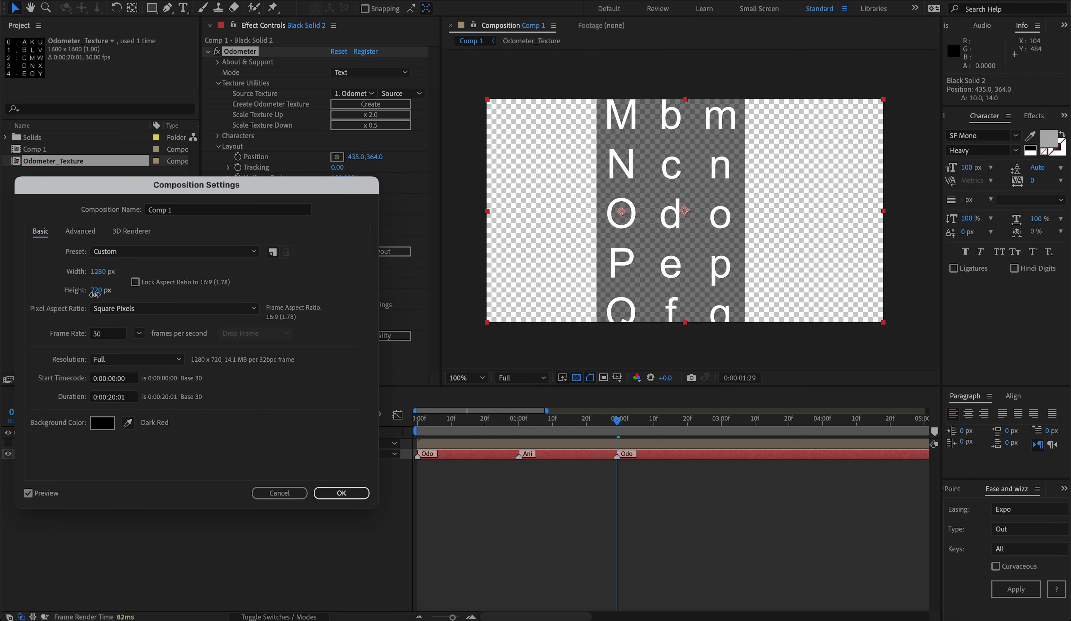
pyautogui.write('100.')
pyautogui.write('000')
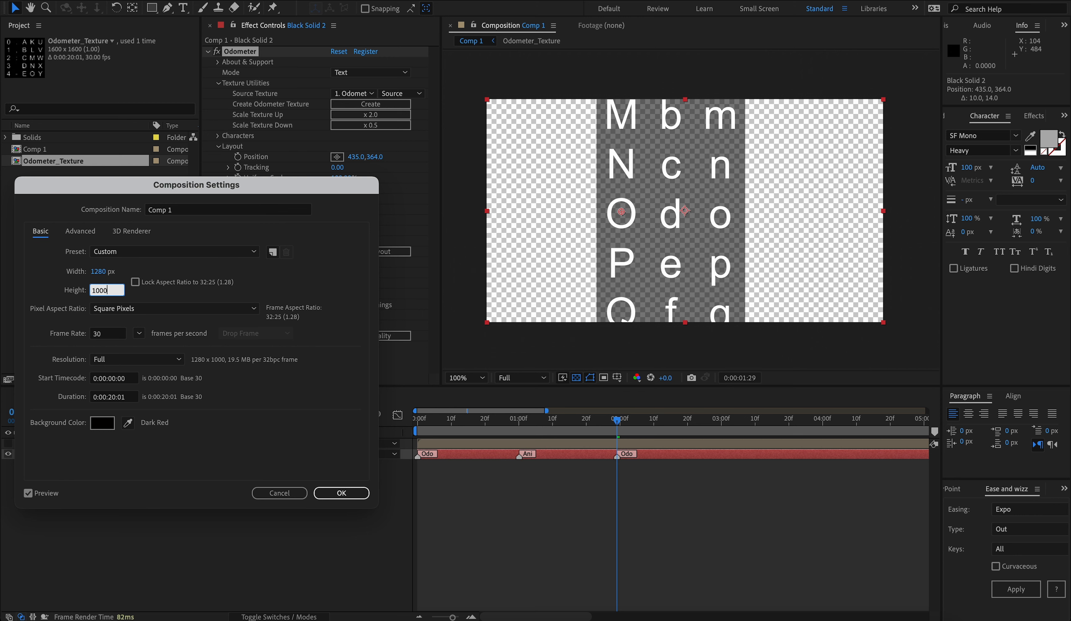
pyautogui.press('Return')
# Set the height of the Black Solid 2 layer to 1000 px in its solid settings.
pyautogui.hotkey('ctrl', 'shift', 'y')
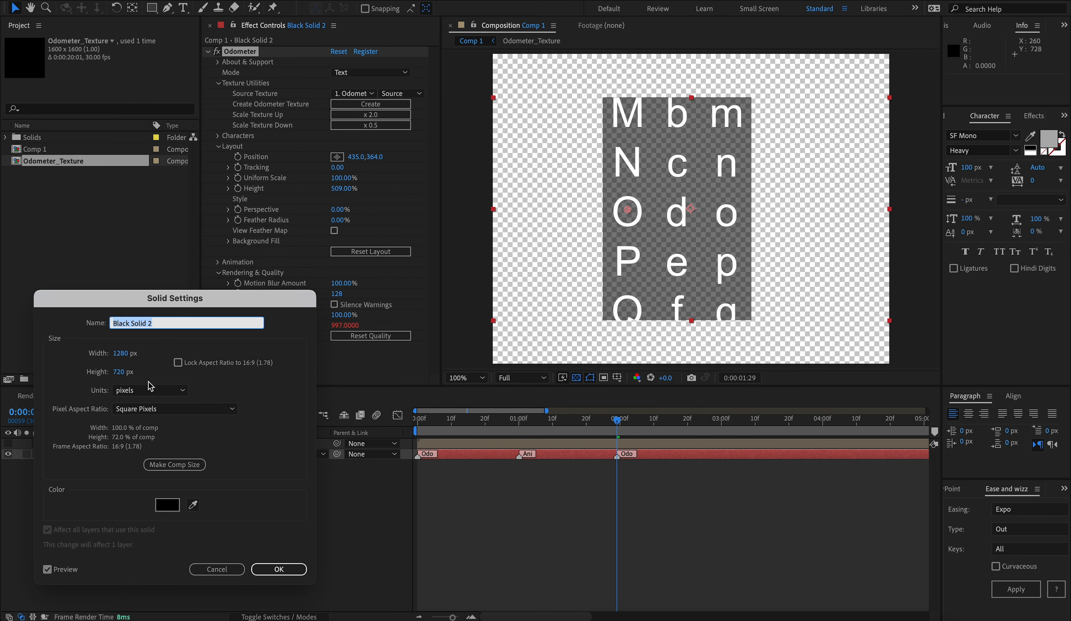
pyautogui.click(124, 371)
pyautogui.write('1000')
pyautogui.press('Return')
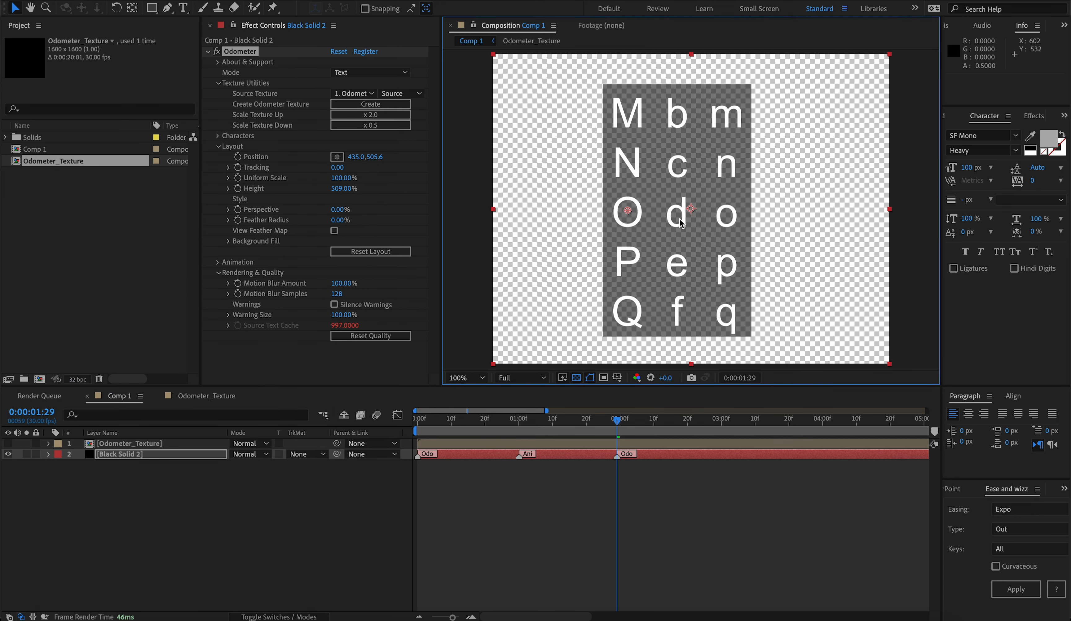
# Set the Odometer effect's Perspective to 178%.
pyautogui.press(',')
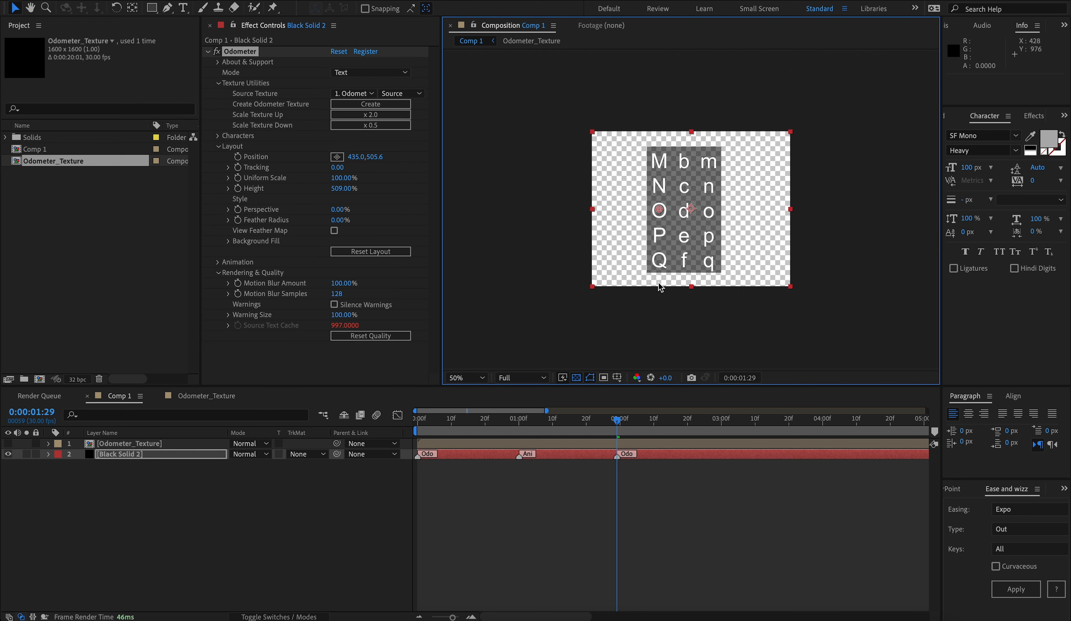
pyautogui.press('.')
pyautogui.moveTo(336, 209); pyautogui.dragTo(441, 204)
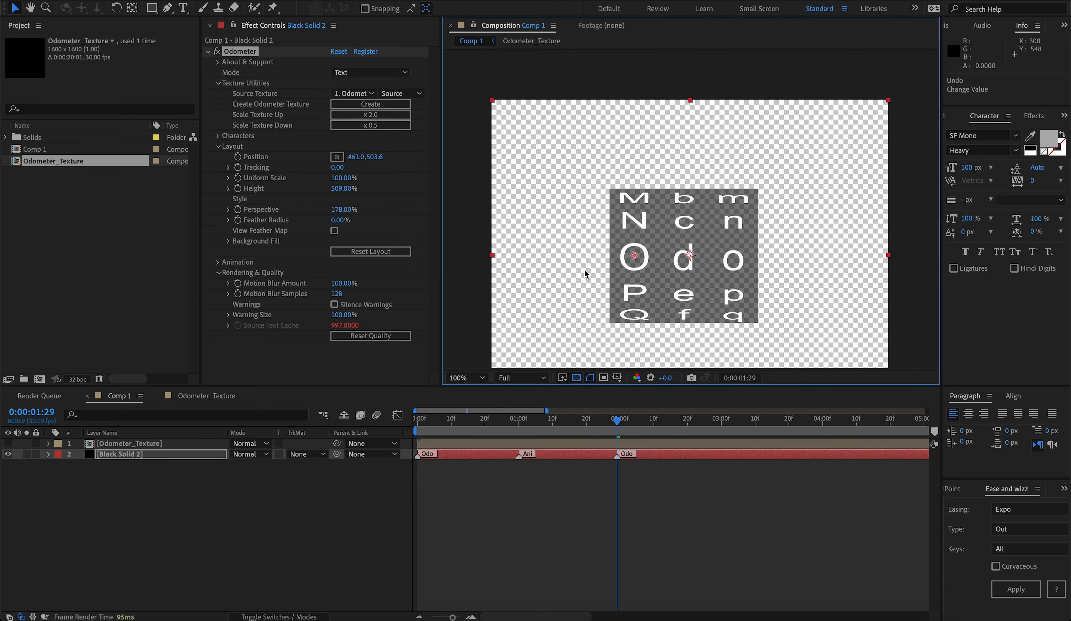
# Move the Odometer text toward the composition's upper-left corner, to position 159, 205.6.
pyautogui.moveTo(634, 255); pyautogui.dragTo(540, 163)
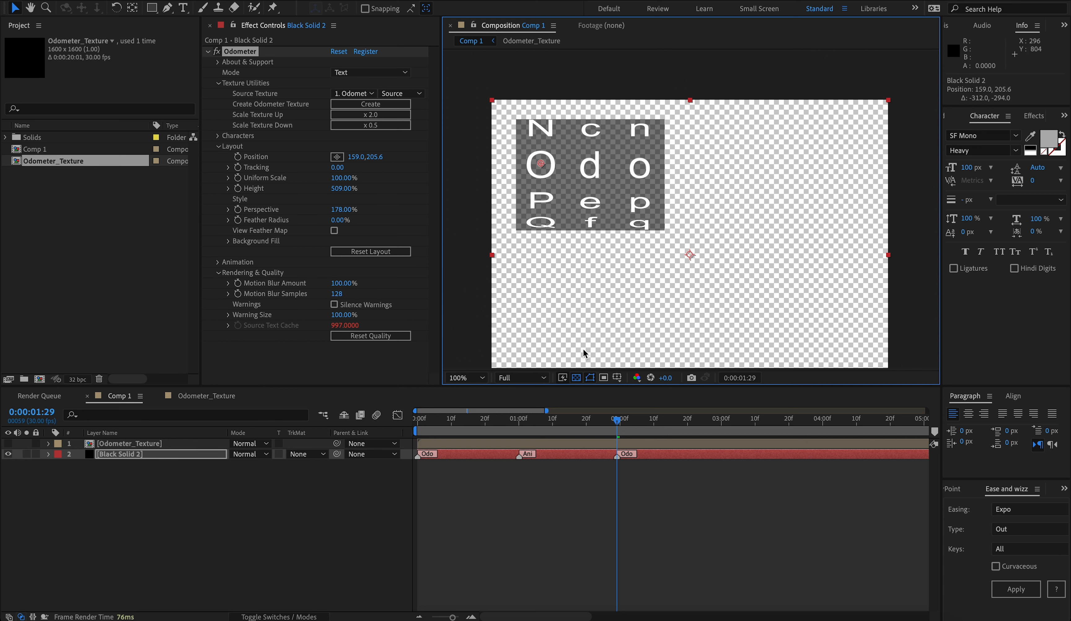
pyautogui.press(',')
pyautogui.press(',')
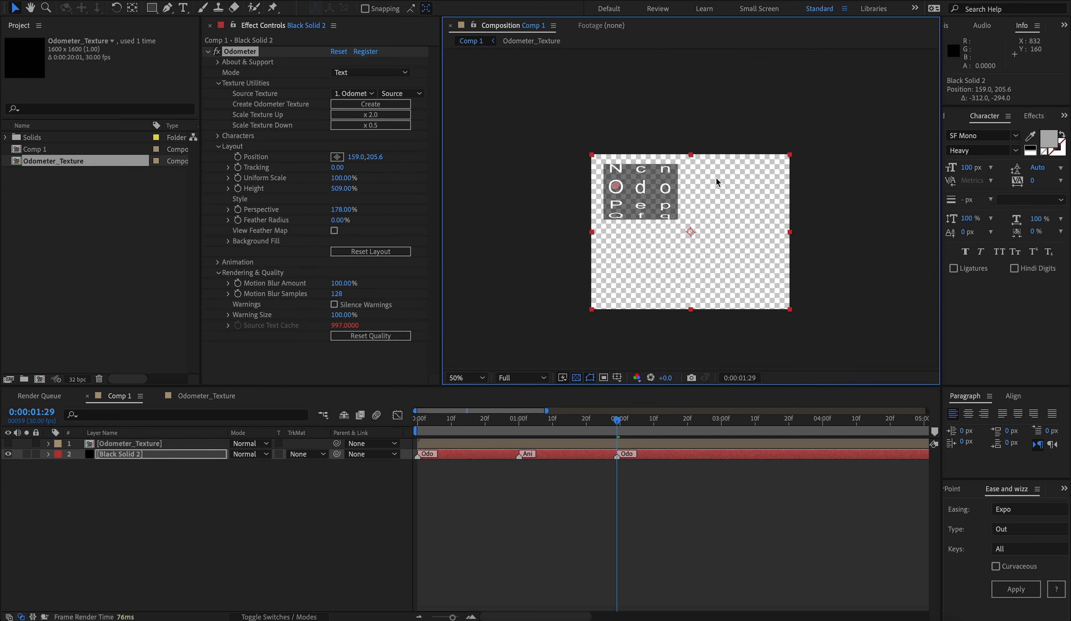
pyautogui.press('.')
pyautogui.press('.')
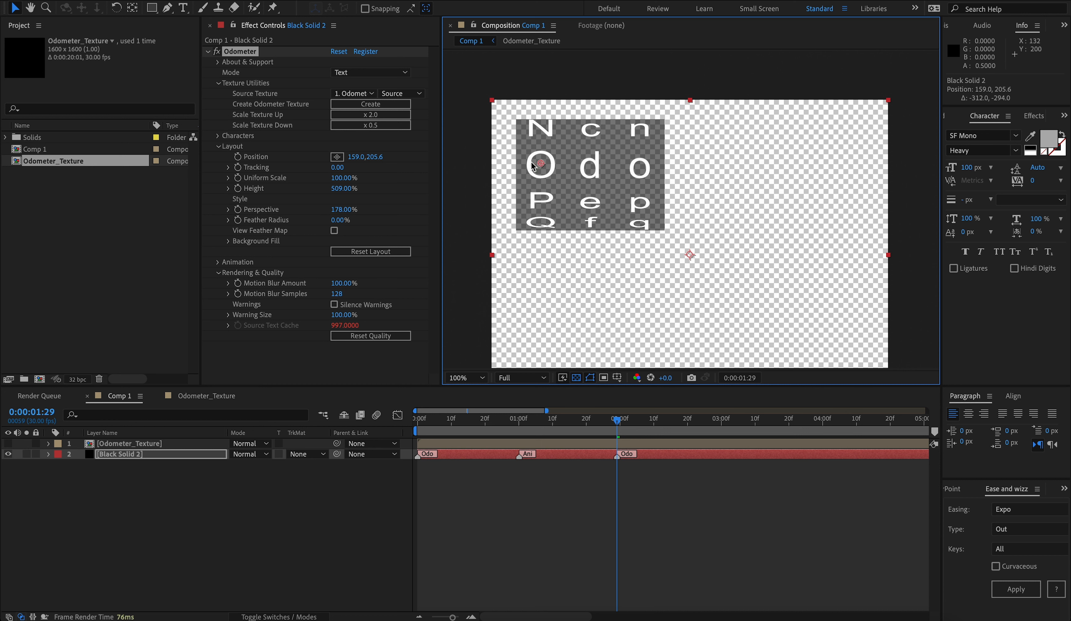
# Reposition the Odometer text to 467, 492 near the vertical middle of the composition and set its Feather Radius to 56%.
pyautogui.click(381, 158)
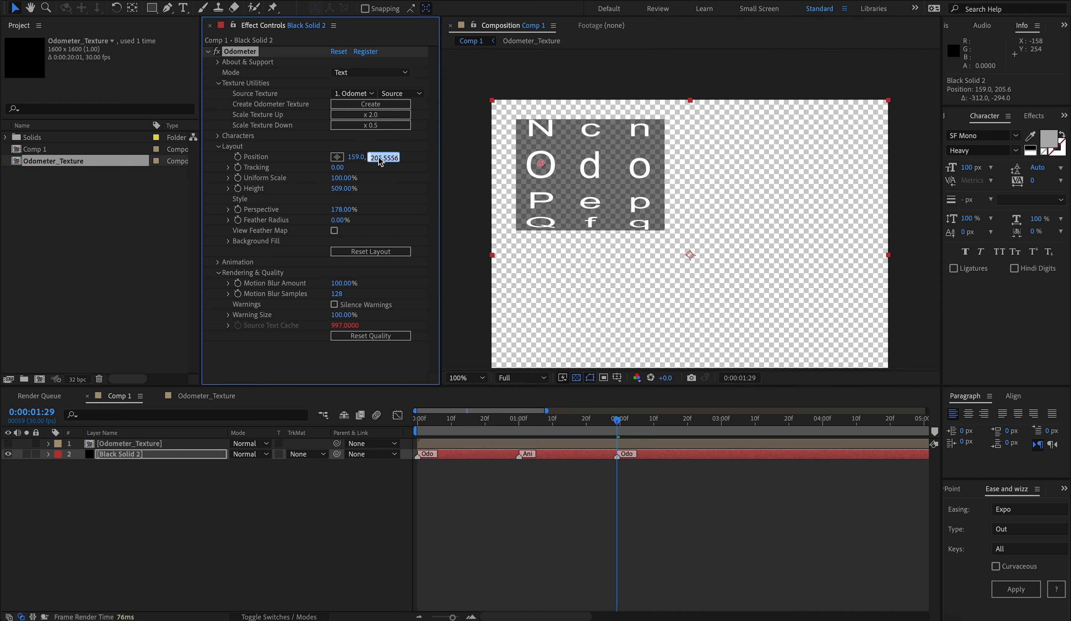
pyautogui.write('500')
pyautogui.press('Return')
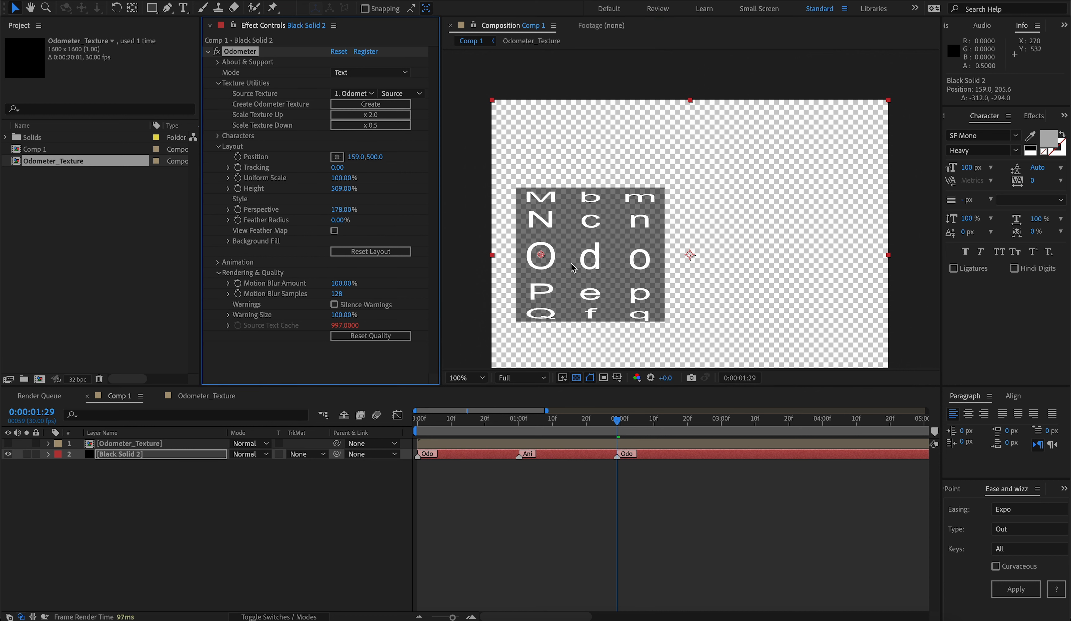
pyautogui.moveTo(540, 255); pyautogui.dragTo(635, 252)
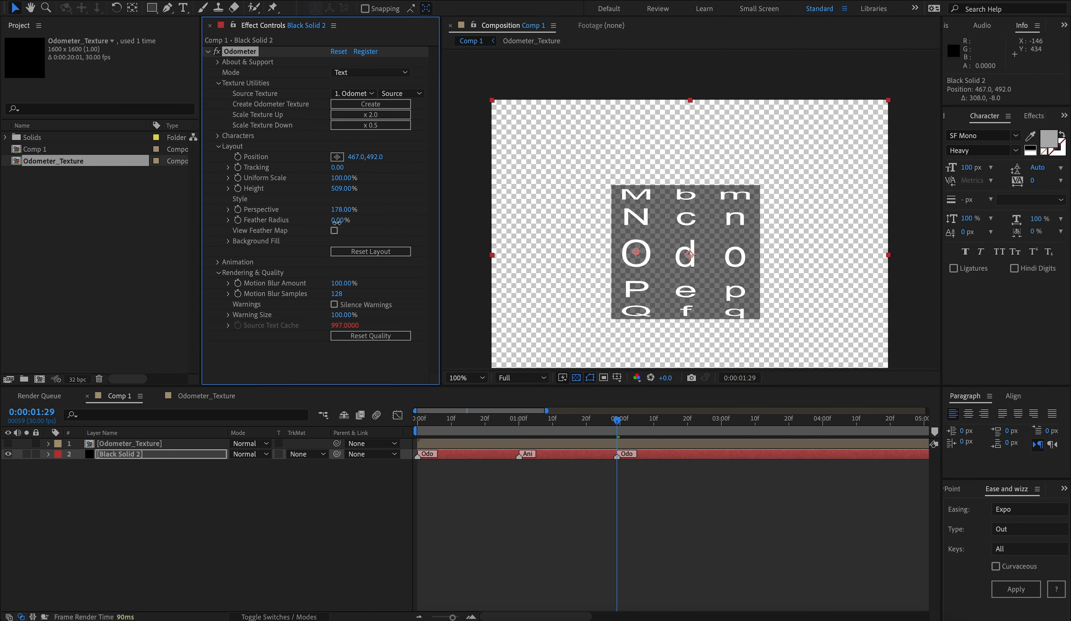
pyautogui.moveTo(337, 221); pyautogui.dragTo(372, 223)
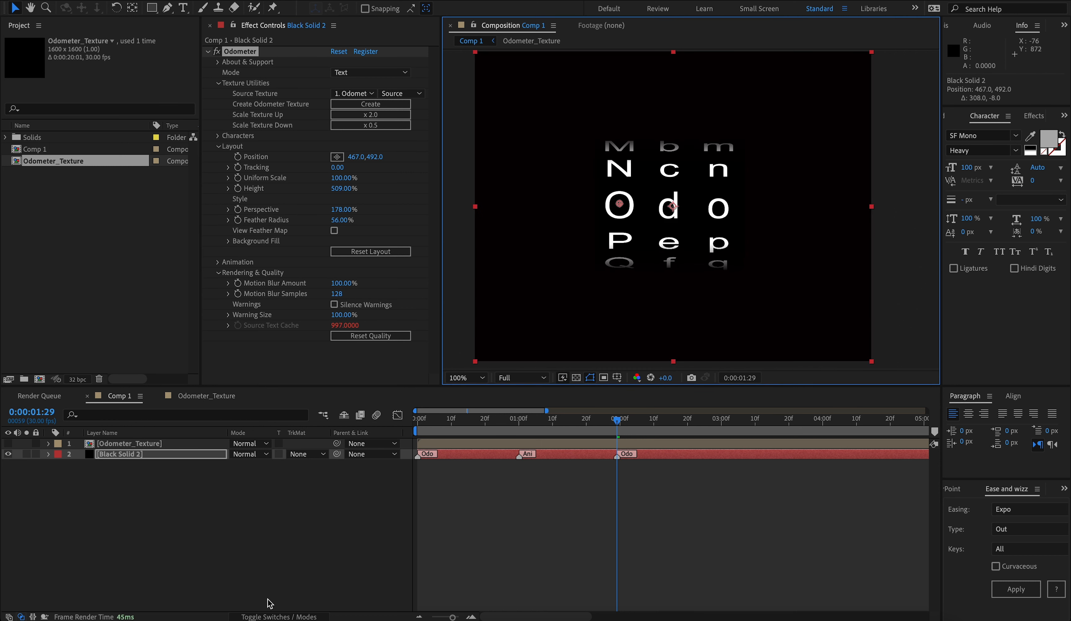
# Show the layer switches and turn on continuous rasterization for the Odometer_Texture layer.
pyautogui.click(275, 617)
pyautogui.click(154, 446)
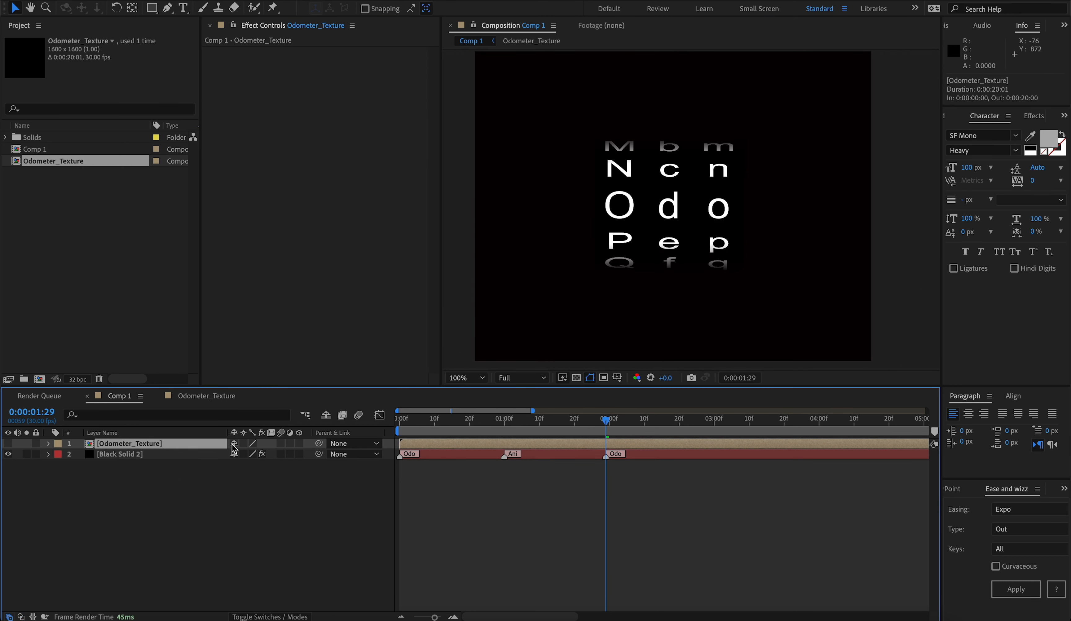
pyautogui.click(244, 444)
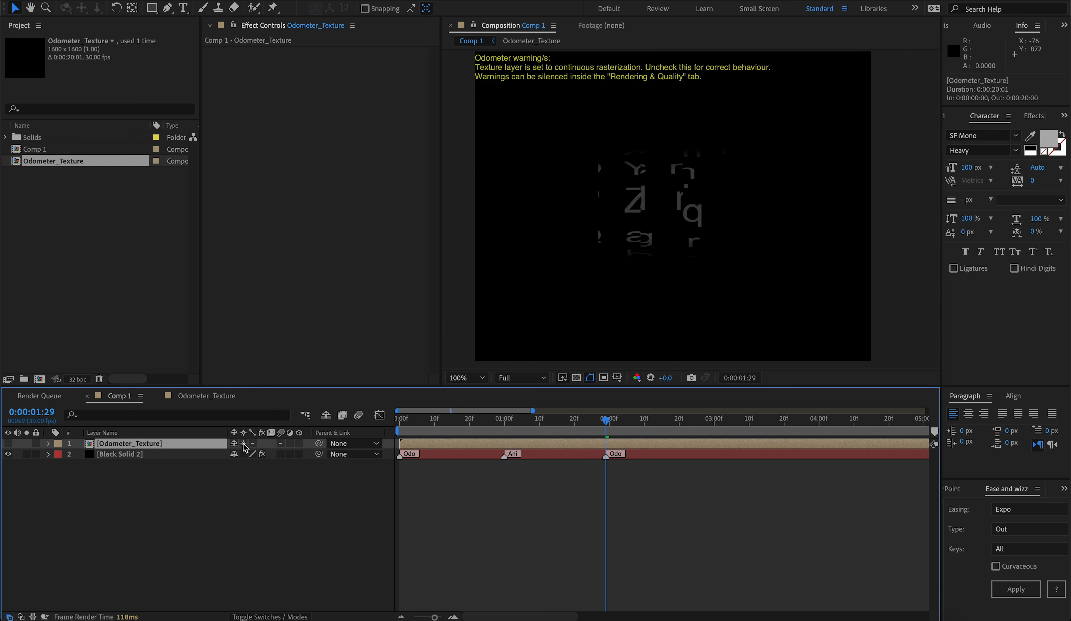
pyautogui.moveTo(499, 191); pyautogui.dragTo(497, 212)
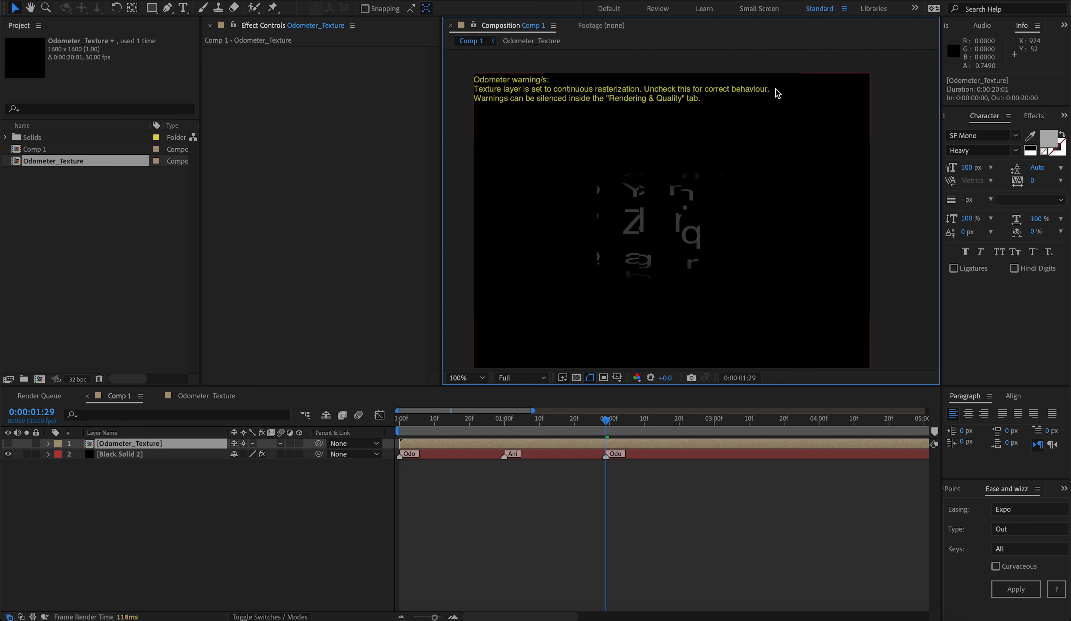
# Check the Source Texture options in the Odometer effect on Black Solid 2.
pyautogui.click(201, 453)
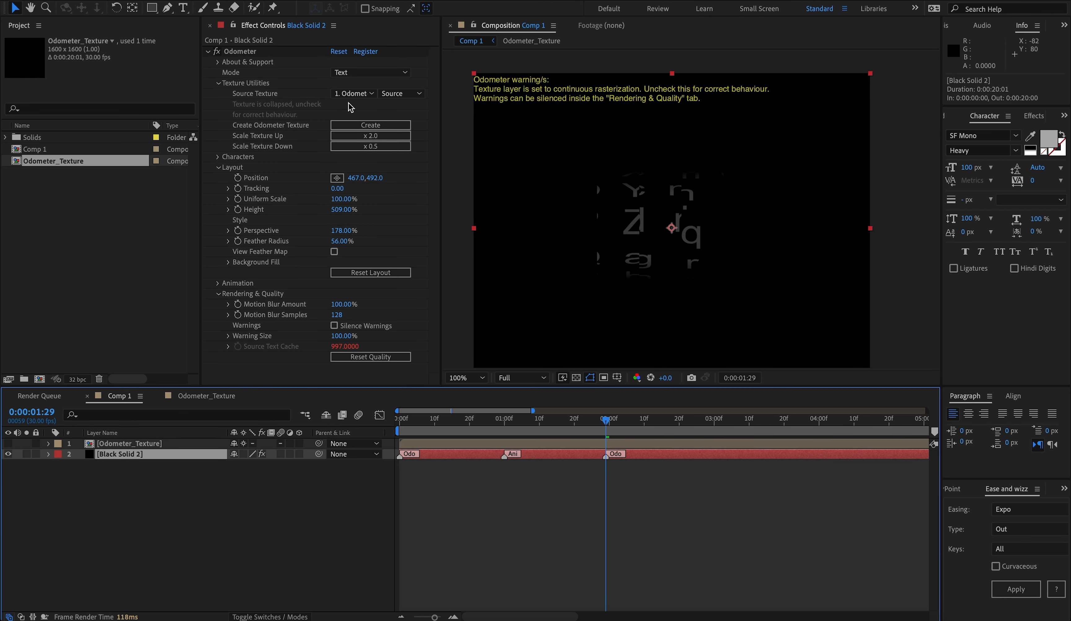
pyautogui.click(352, 93)
pyautogui.click(308, 110)
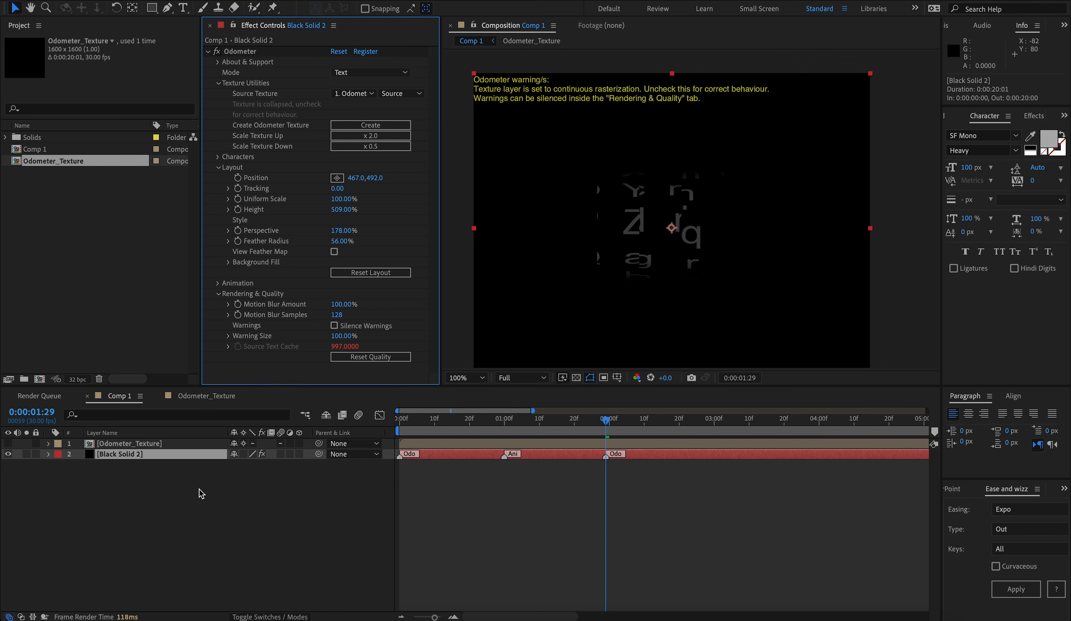
# Nudge the Odometer_Texture layer back and forth horizontally in 10-pixel increments.
pyautogui.click(210, 445)
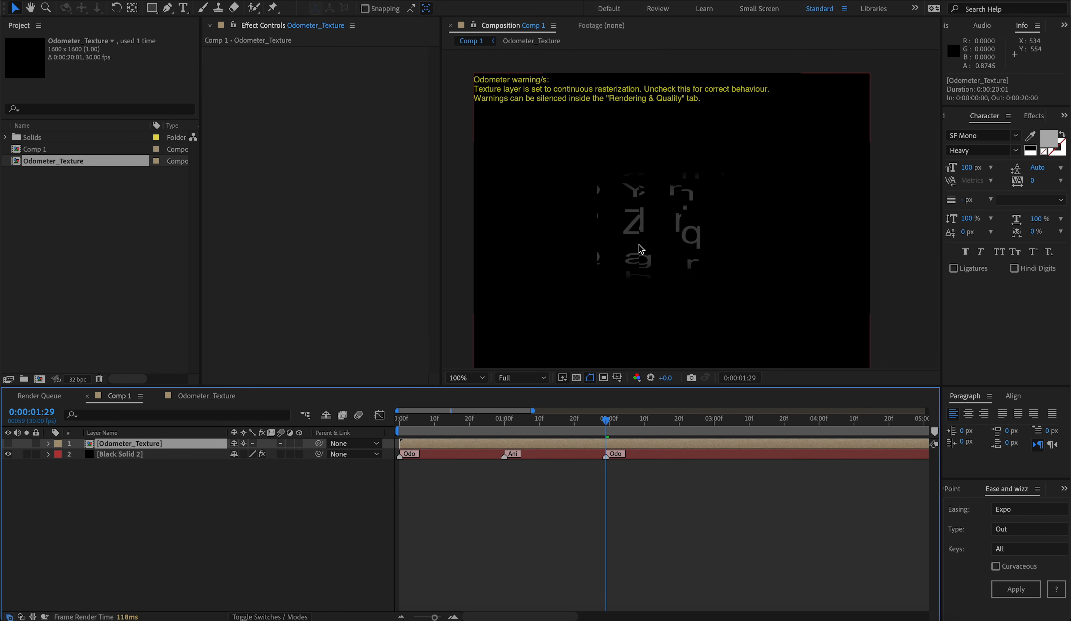
pyautogui.hotkey('shift', 'Left')
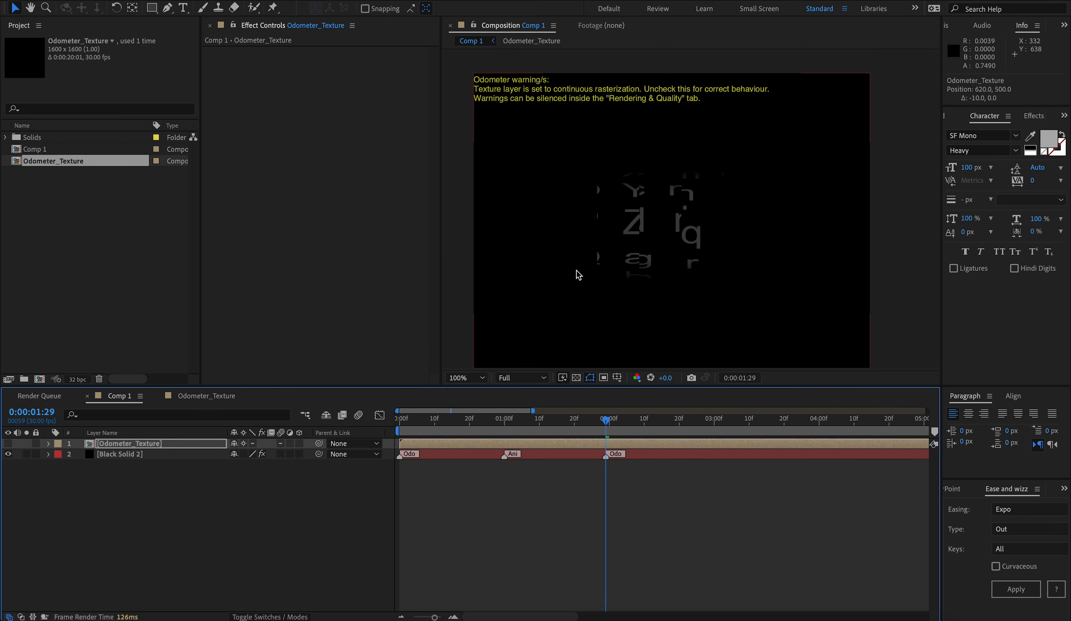
pyautogui.click(127, 442)
pyautogui.hotkey('shift', 'Right')
pyautogui.hotkey('shift', 'Right')
pyautogui.hotkey('shift', 'Right')
pyautogui.hotkey('shift', 'Right')
pyautogui.hotkey('shift', 'Right')
pyautogui.hotkey('shift', 'Right')
pyautogui.hotkey('shift', 'Right')
pyautogui.hotkey('shift', 'Right')
pyautogui.hotkey('shift', 'Right')
pyautogui.hotkey('shift', 'Right')
pyautogui.hotkey('shift', 'Right')
pyautogui.hotkey('shift', 'Right')
pyautogui.hotkey('shift', 'Left')
pyautogui.hotkey('shift', 'Left')
pyautogui.hotkey('shift', 'Left')
pyautogui.hotkey('shift', 'Left')
pyautogui.hotkey('shift', 'Left')
pyautogui.hotkey('shift', 'Left')
pyautogui.hotkey('shift', 'Left')
pyautogui.hotkey('shift', 'Left')
pyautogui.hotkey('shift', 'Left')
pyautogui.hotkey('shift', 'Left')
pyautogui.hotkey('shift', 'Left')
pyautogui.hotkey('shift', 'Left')
# Reveal the Odometer_Texture layer's Scale property and set it to 0%.
pyautogui.click(195, 445)
pyautogui.press('s')
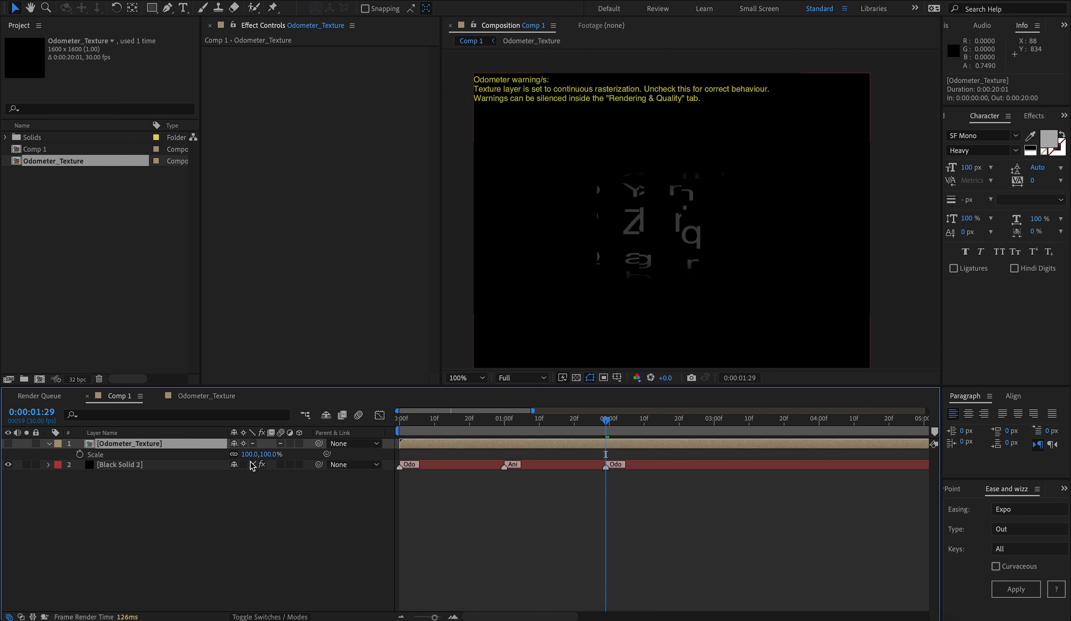
pyautogui.click(250, 455)
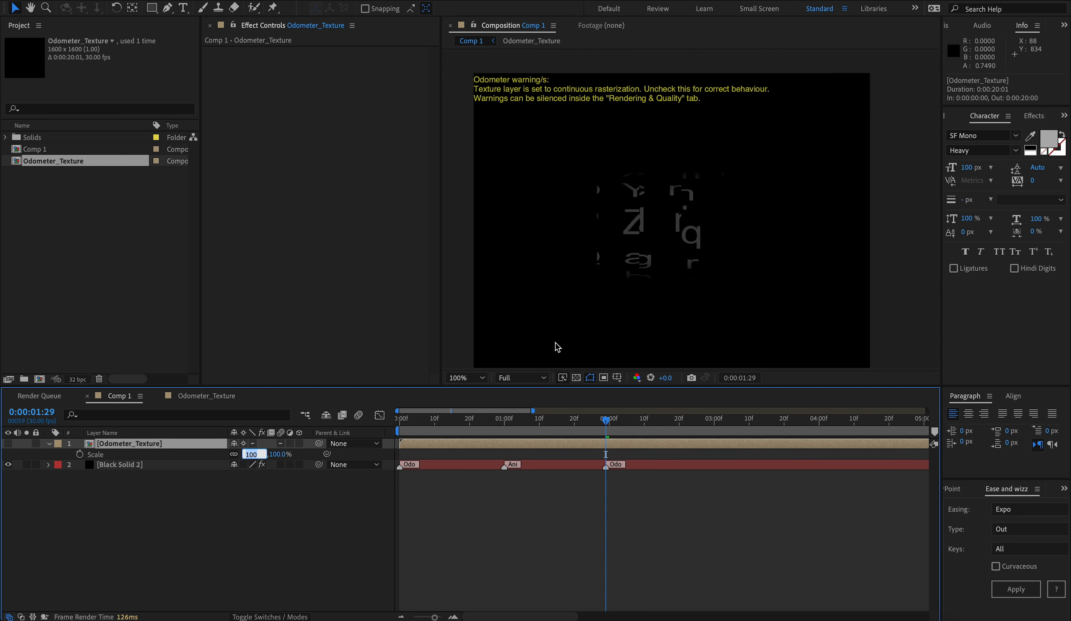
pyautogui.write('0')
pyautogui.press('Return')
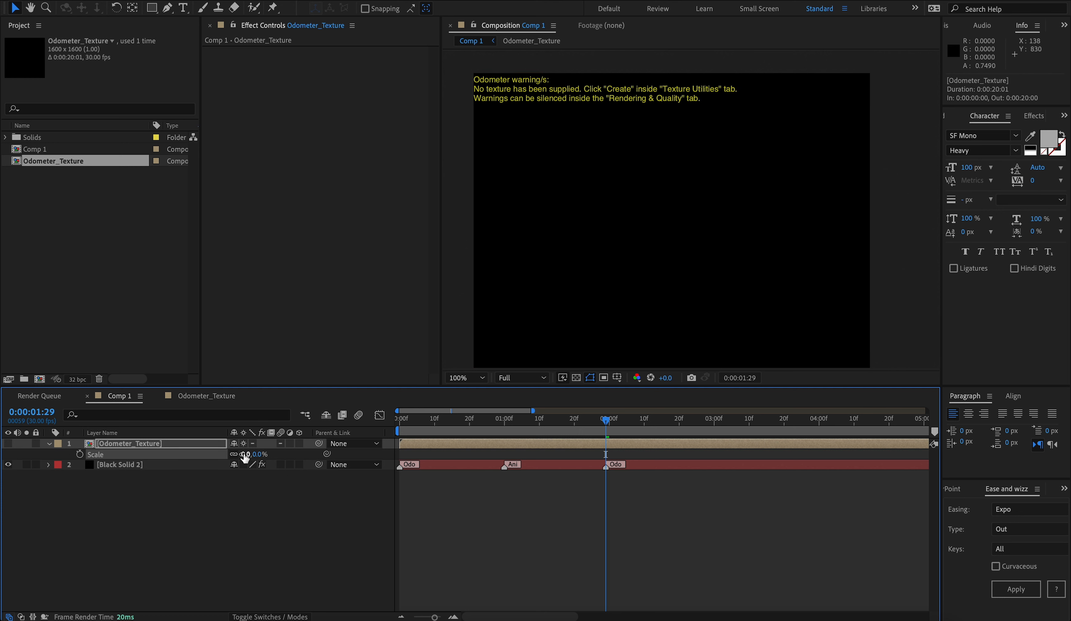
# Turn off continuous rasterization for the Odometer_Texture layer.
pyautogui.click(194, 465)
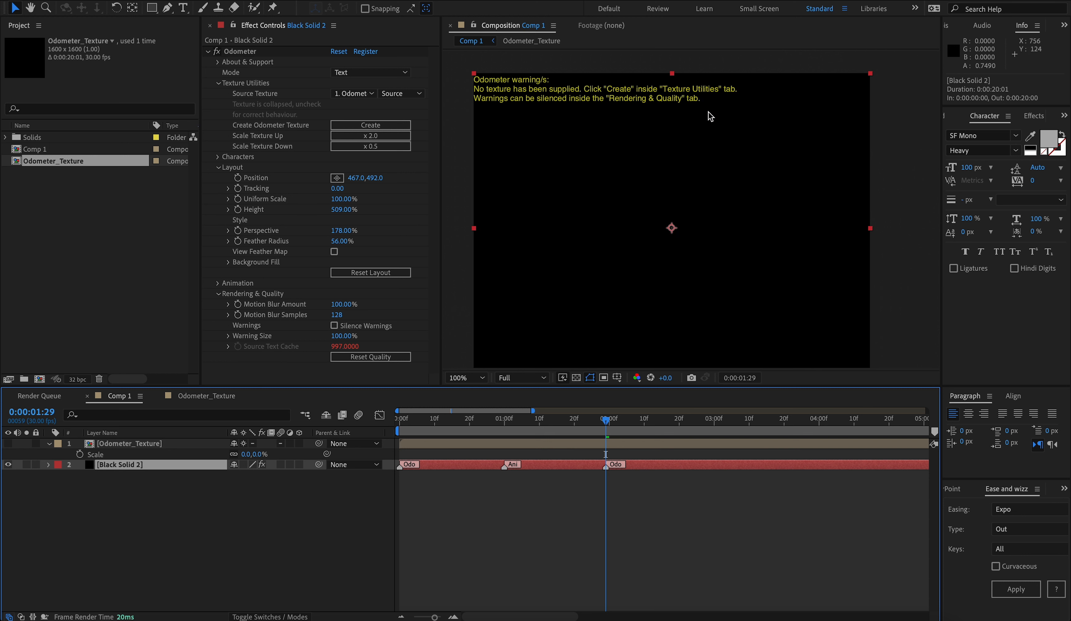
pyautogui.click(242, 445)
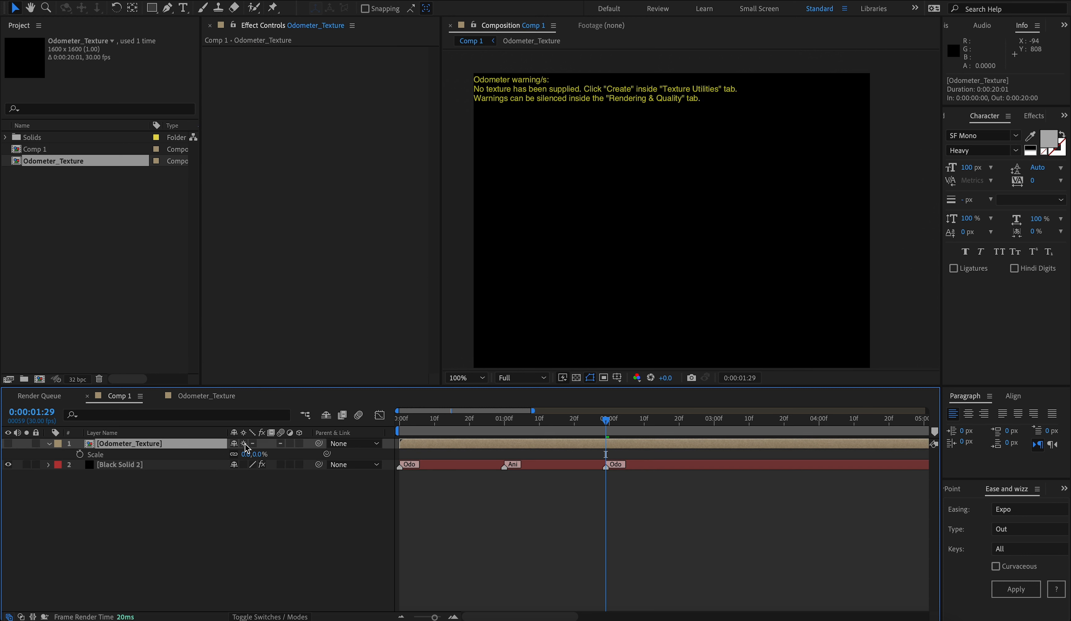
pyautogui.click(244, 444)
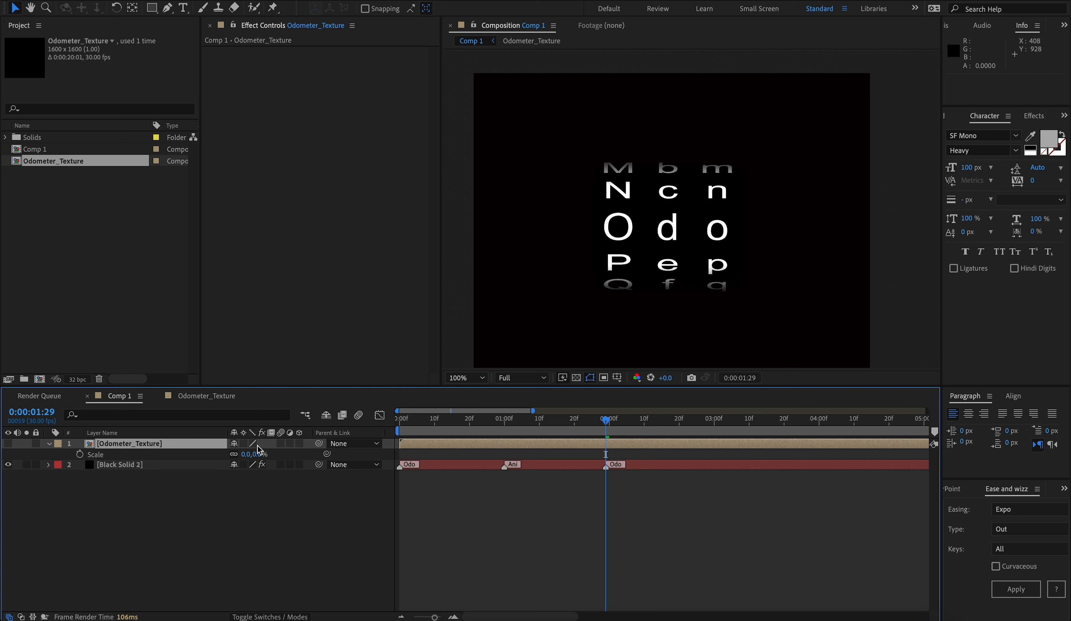
# Hide the Odometer_Texture layer as a shy layer and choose the Odometer texture as Black Solid 2's Source Texture.
pyautogui.click(233, 443)
pyautogui.click(325, 415)
pyautogui.click(153, 448)
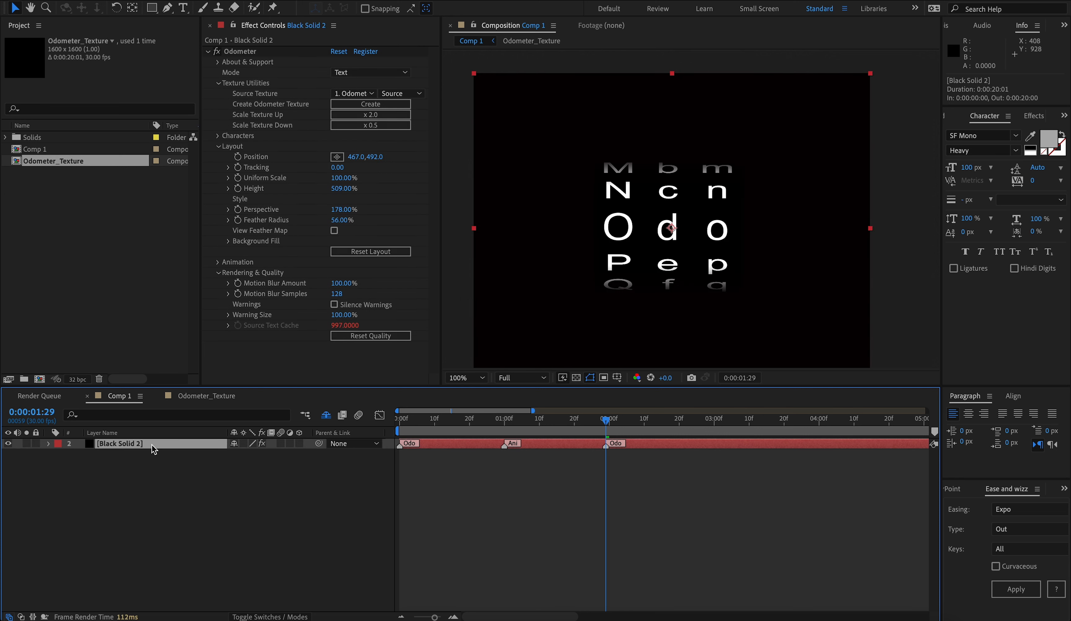
pyautogui.click(311, 107)
pyautogui.click(333, 105)
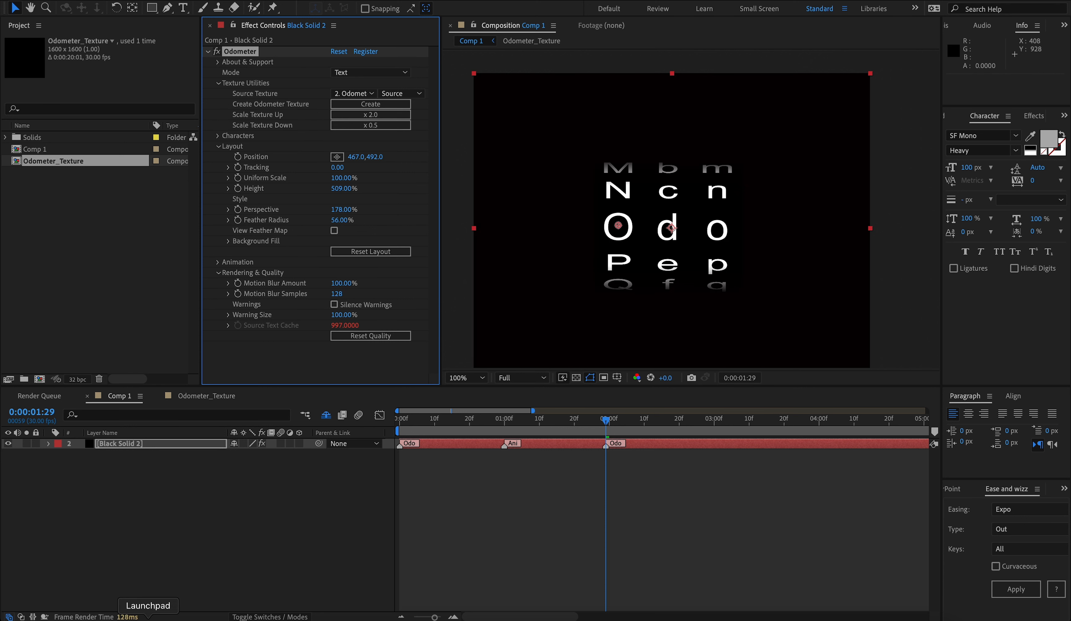
# Switch to Finder and import Odo_Texture_Setup.aep from the Odometer v1.0 download folder into the After Effects project.
pyautogui.click(113, 619)
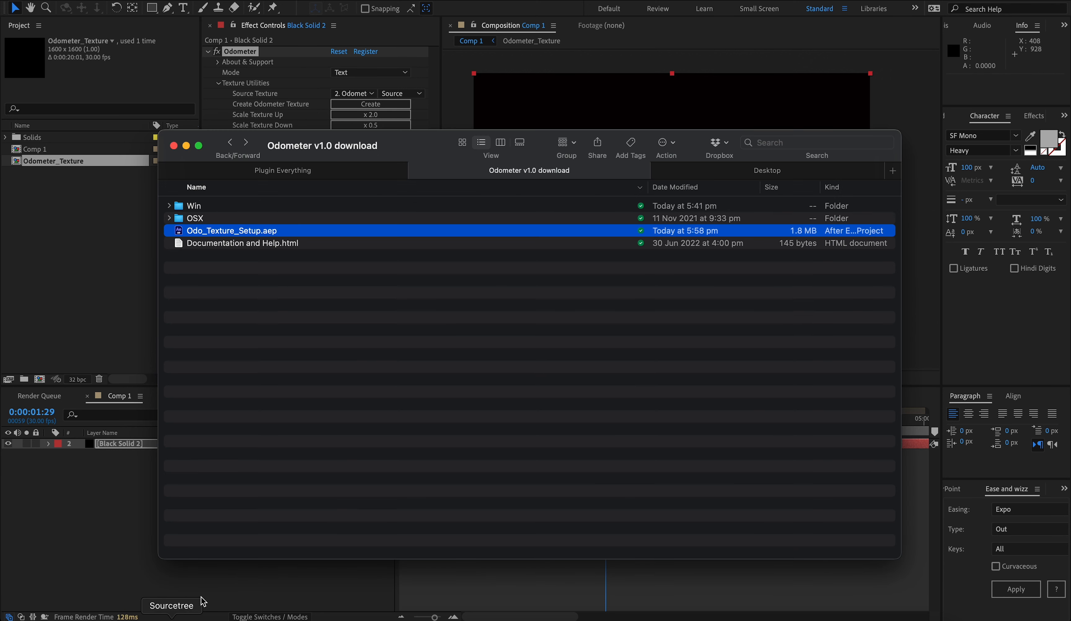
pyautogui.click(371, 300)
pyautogui.moveTo(382, 144); pyautogui.dragTo(529, 192)
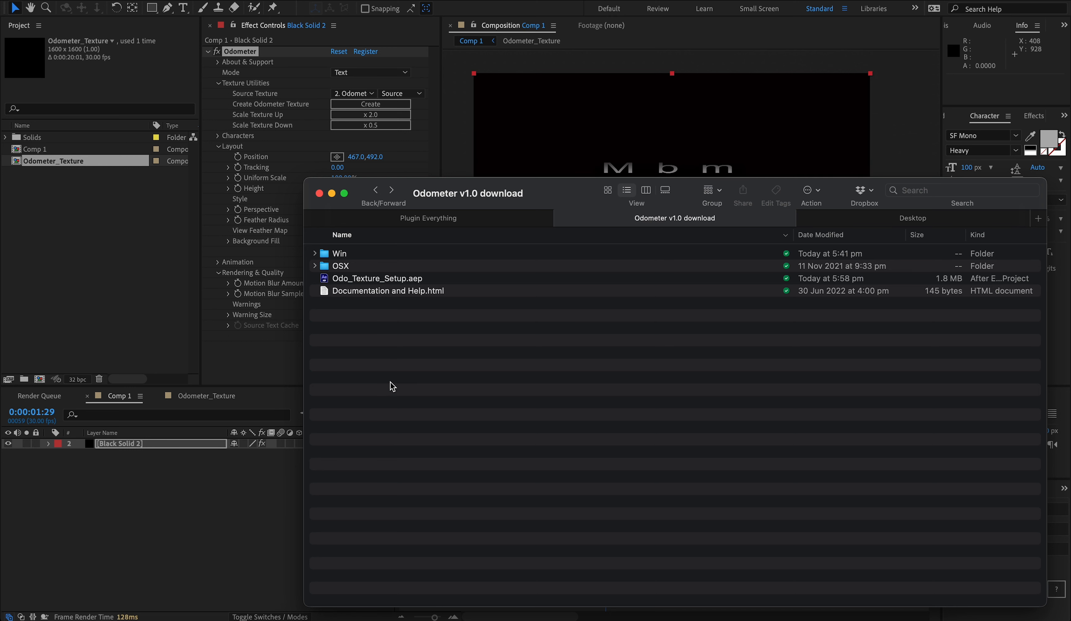
pyautogui.moveTo(377, 278); pyautogui.dragTo(21, 149)
# View the Odometer_Texture and Odometer_Texture_Glyph compositions from the imported Odo_Texture_Setup.aep folder.
pyautogui.doubleClick(53, 161)
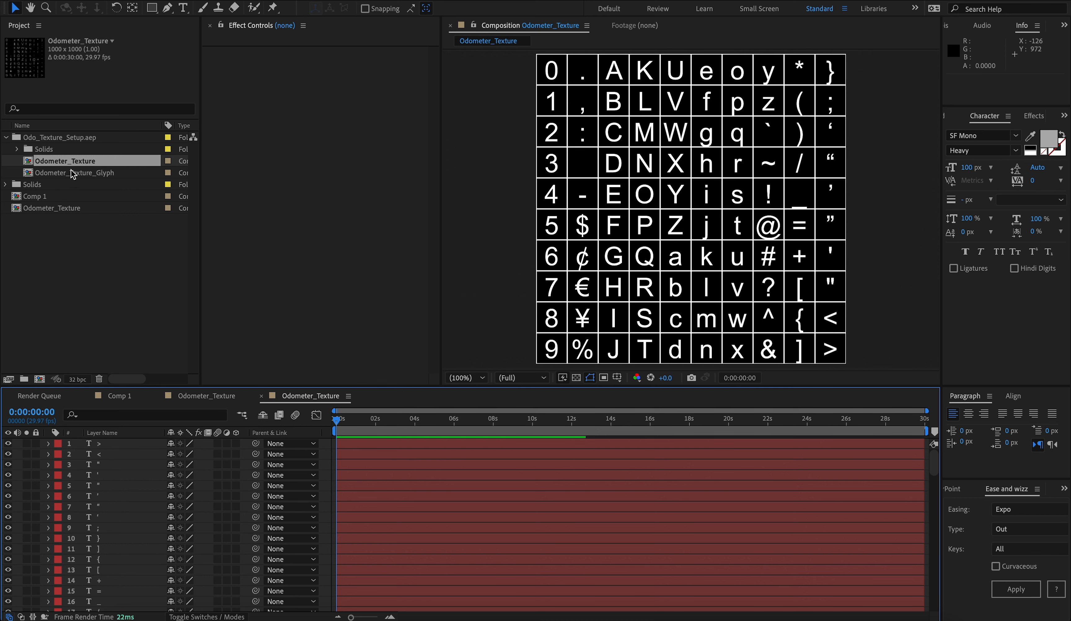
pyautogui.doubleClick(73, 173)
pyautogui.doubleClick(53, 160)
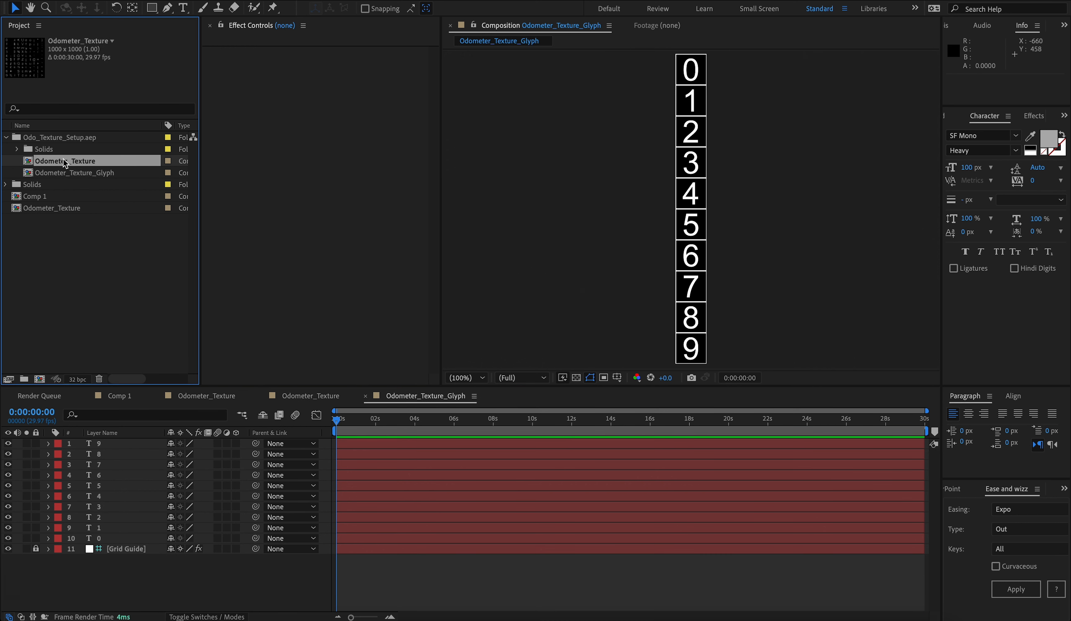
# Switch back to Finder and select Documentation and Help.html in the Odometer v1.0 download folder.
pyautogui.press('super+Tab')
pyautogui.click(365, 295)
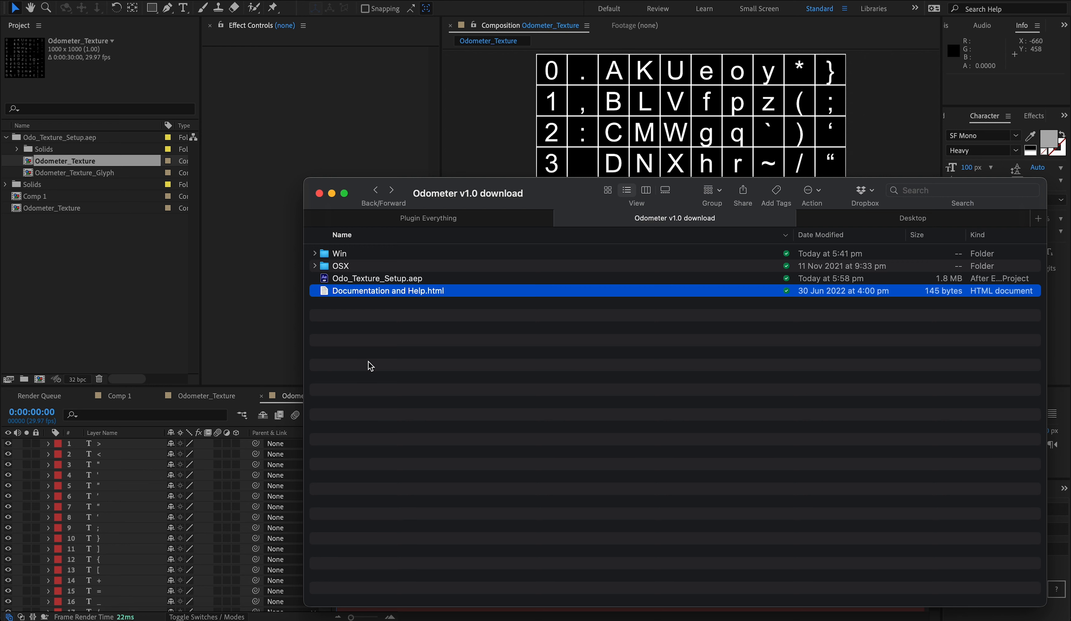
# Switch back to After Effects, show Comp 1, and open the support page from the Odometer effect's About & Support section.
pyautogui.click(115, 395)
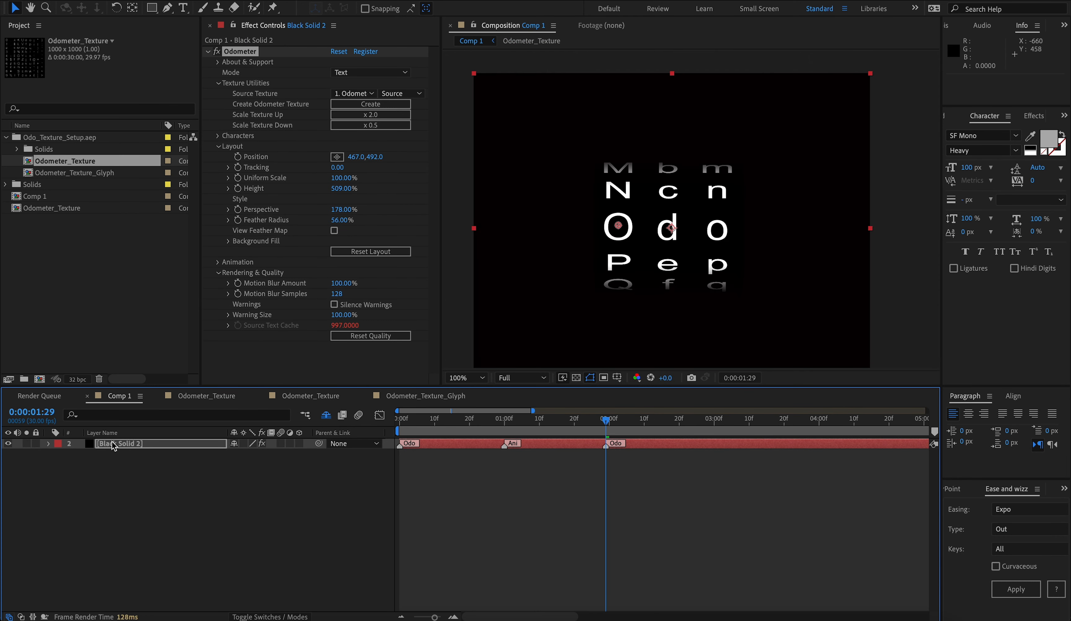
pyautogui.click(218, 64)
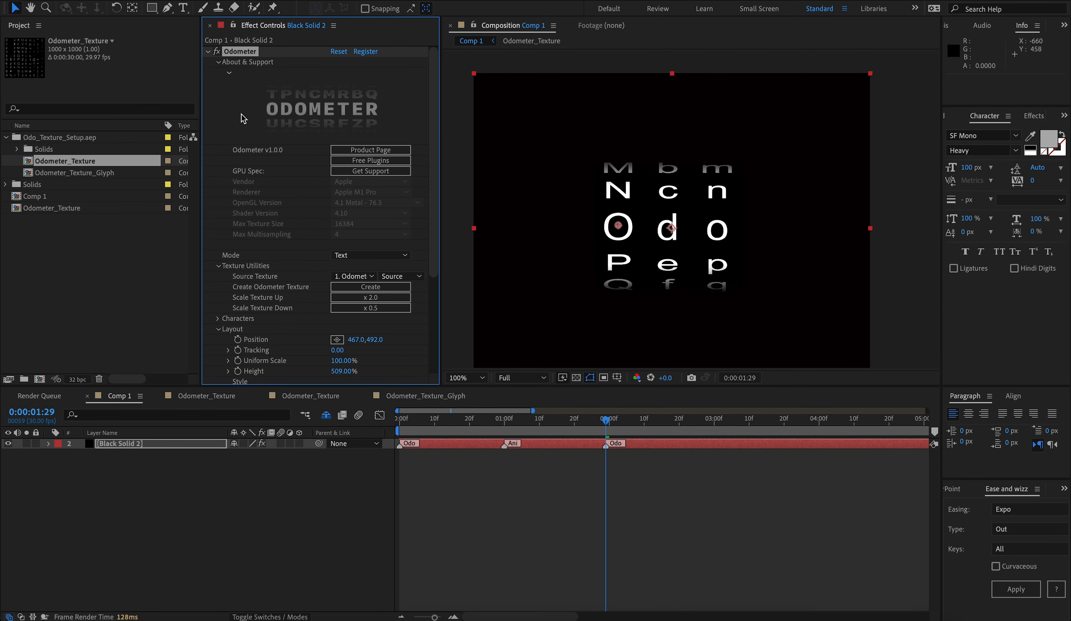
pyautogui.click(352, 172)
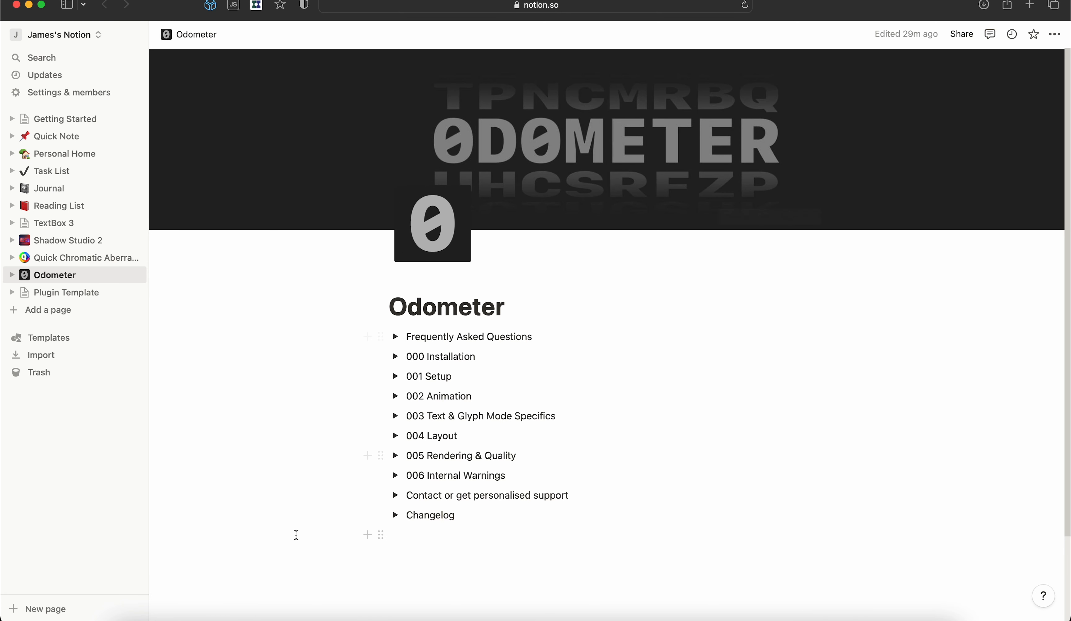
# Expand the Frequently Asked Questions section on the Odometer help page to view its entries, and collapse it again.
pyautogui.click(395, 337)
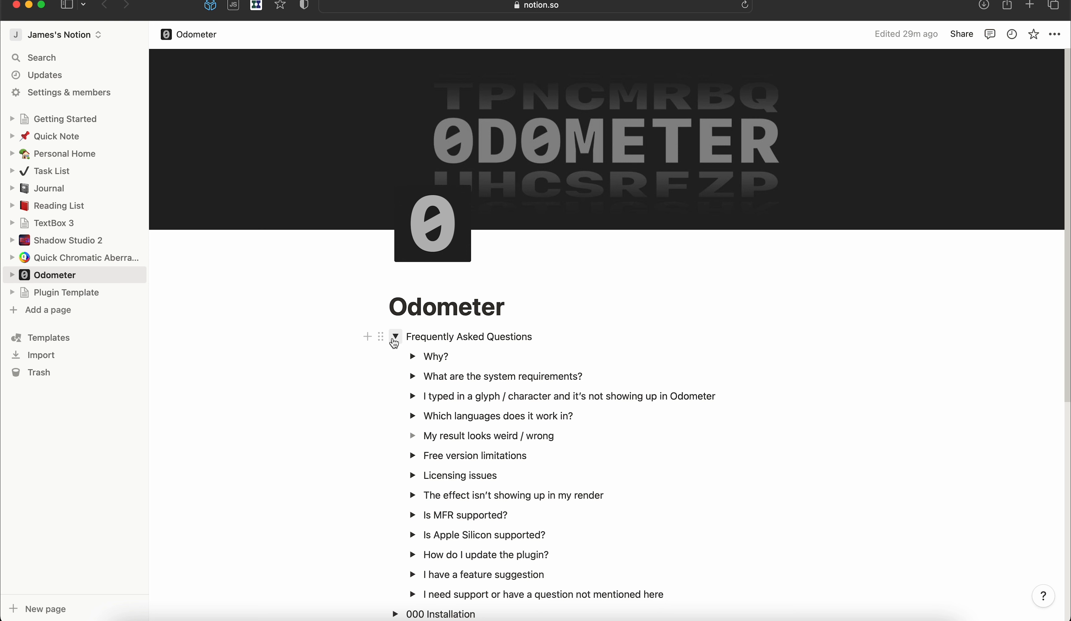
pyautogui.click(394, 340)
pyautogui.scroll(-2, 335, 469)
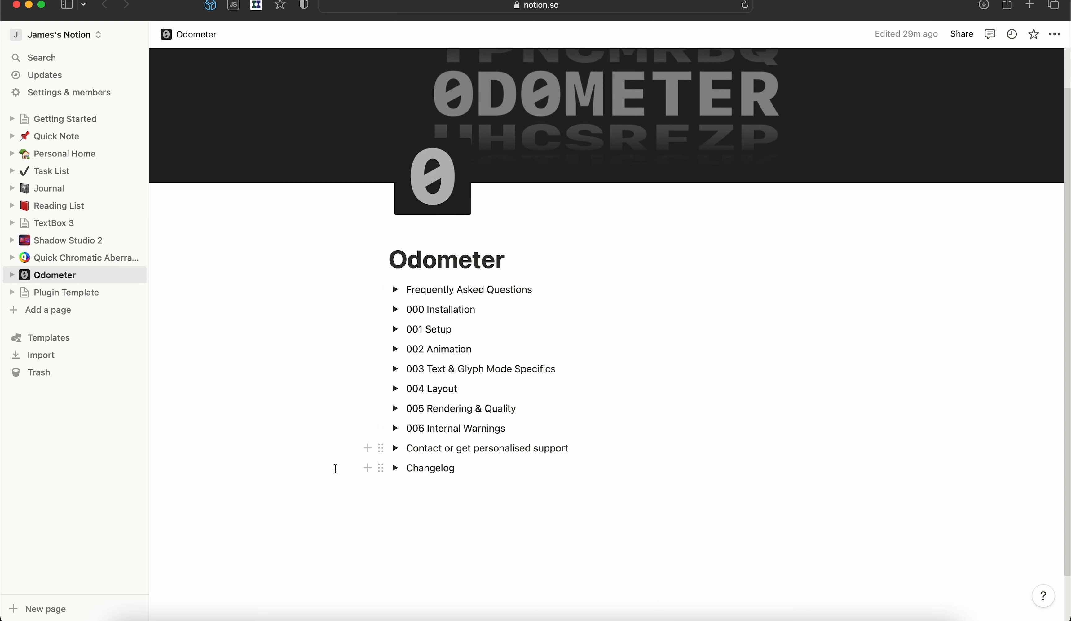
# Expand the Contact or get personalised support section and review which details to include in a support request.
pyautogui.click(395, 448)
pyautogui.scroll(-5, 349, 473)
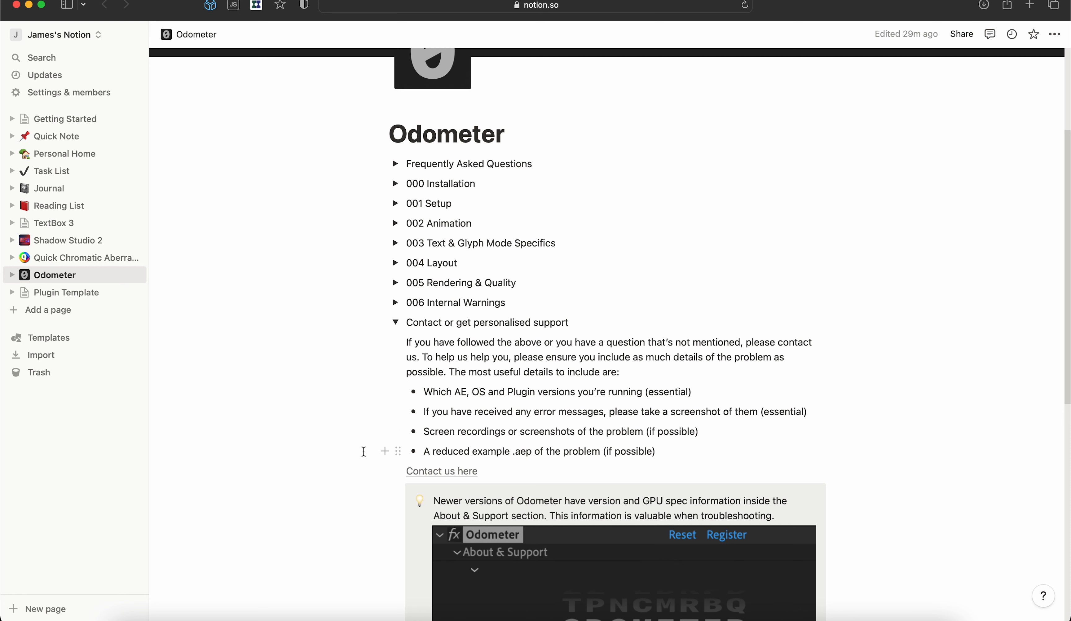
pyautogui.scroll(-6, 363, 451)
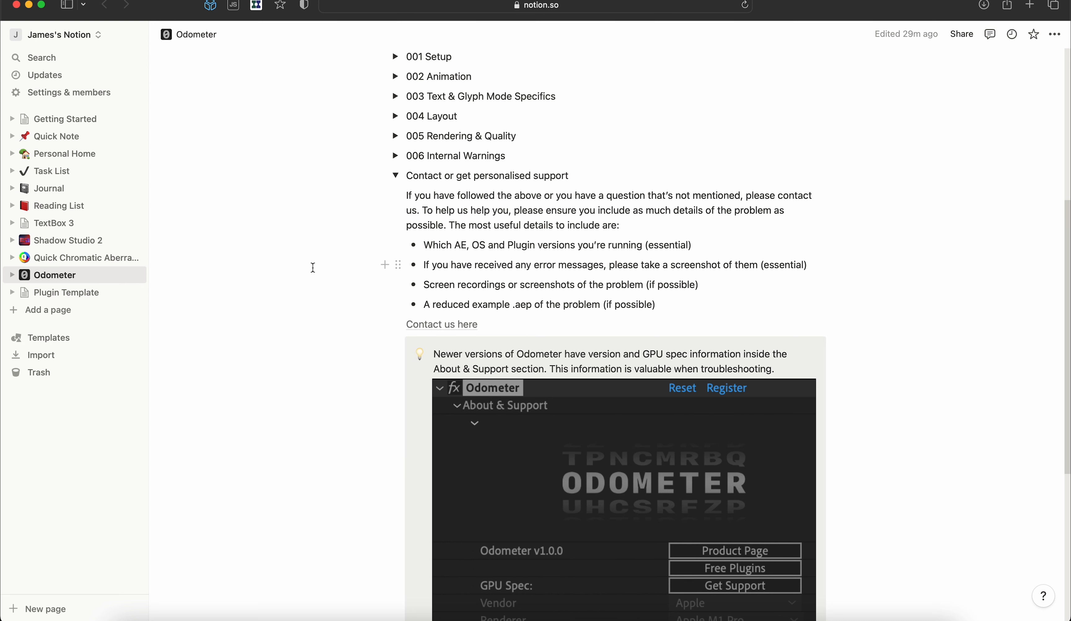
pyautogui.scroll(8, 313, 267)
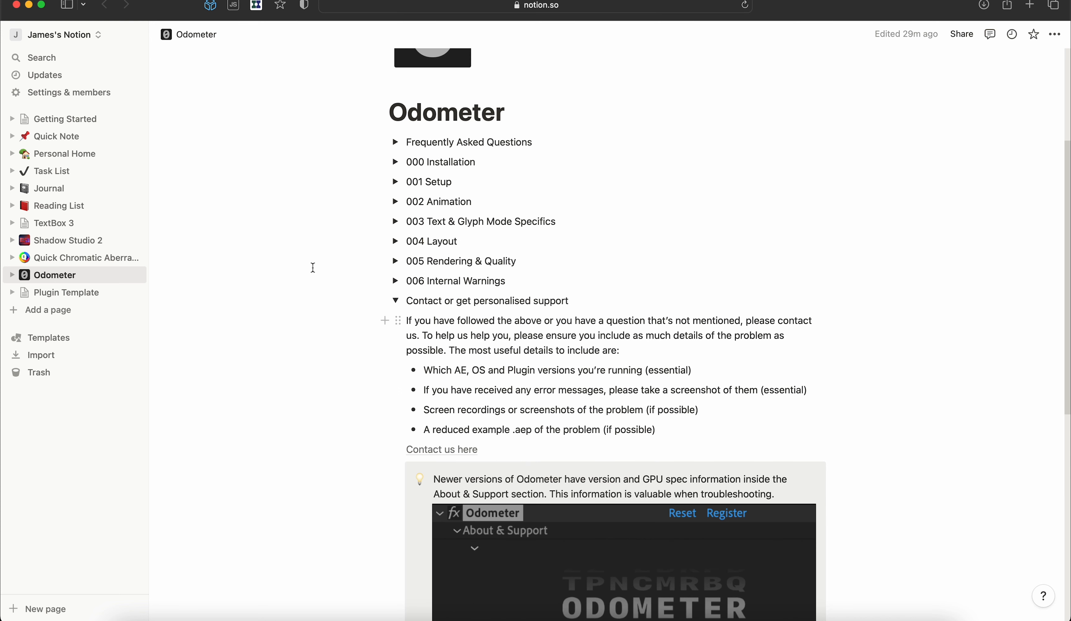
pyautogui.scroll(4, 313, 267)
pyautogui.scroll(2, 313, 268)
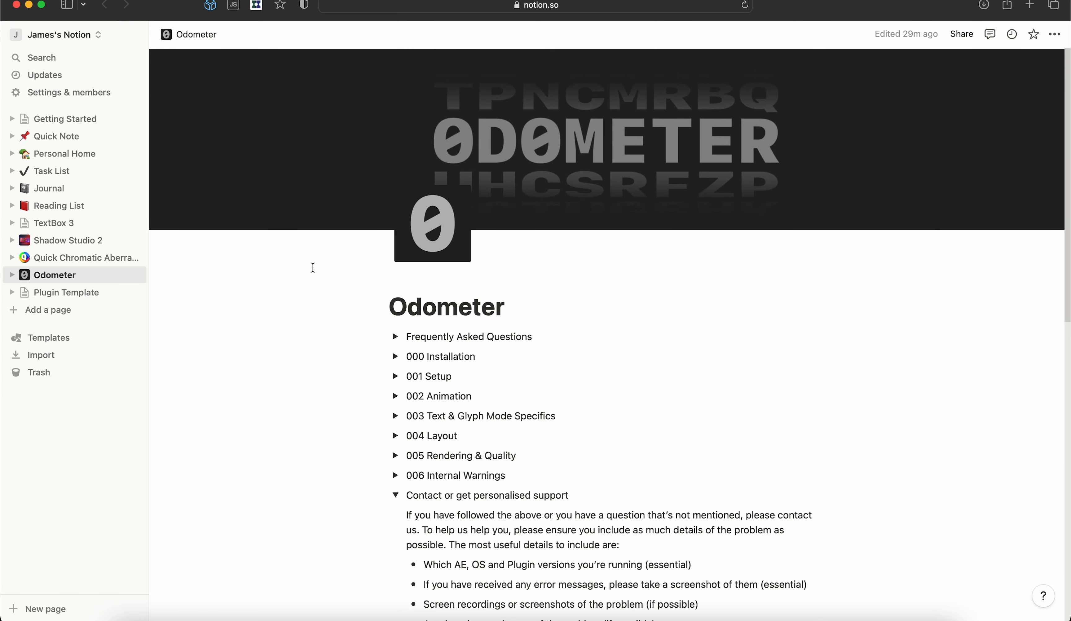
pyautogui.scroll(-6, 317, 274)
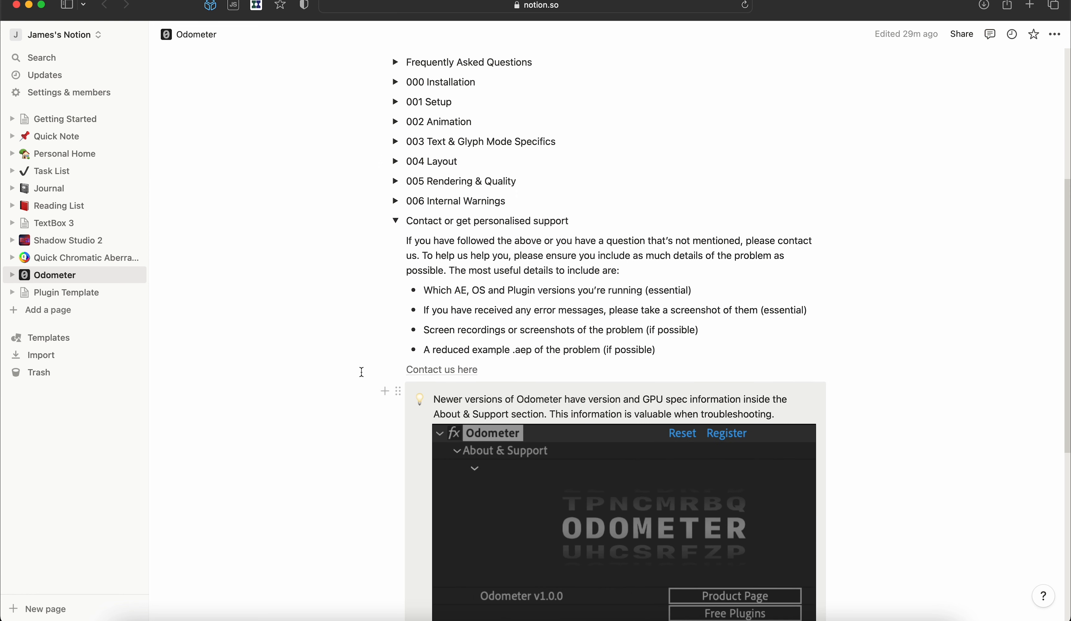